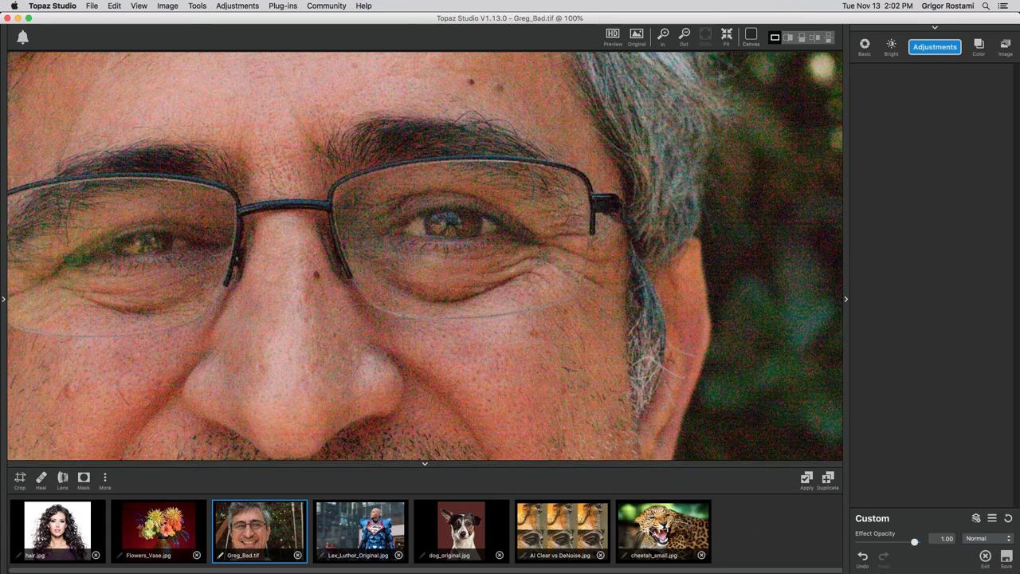
Load cheetah_small.jpg from the filmstrip into the main view.
{"action": "left_click", "coordinate": [652, 534]}
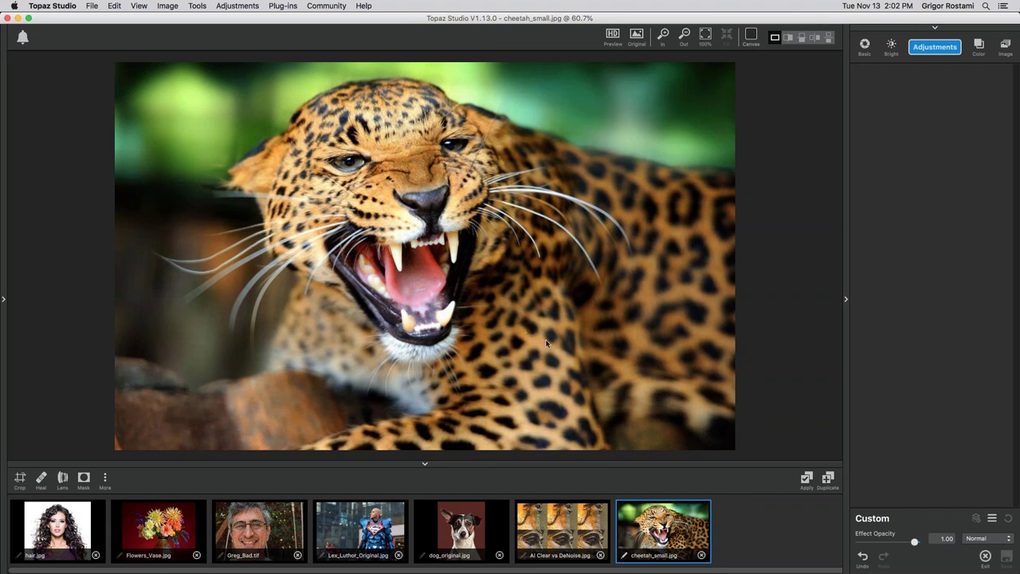
Add an AI ReMix adjustment to the cheetah using the Neon Feathers style.
{"action": "left_click", "coordinate": [940, 48]}
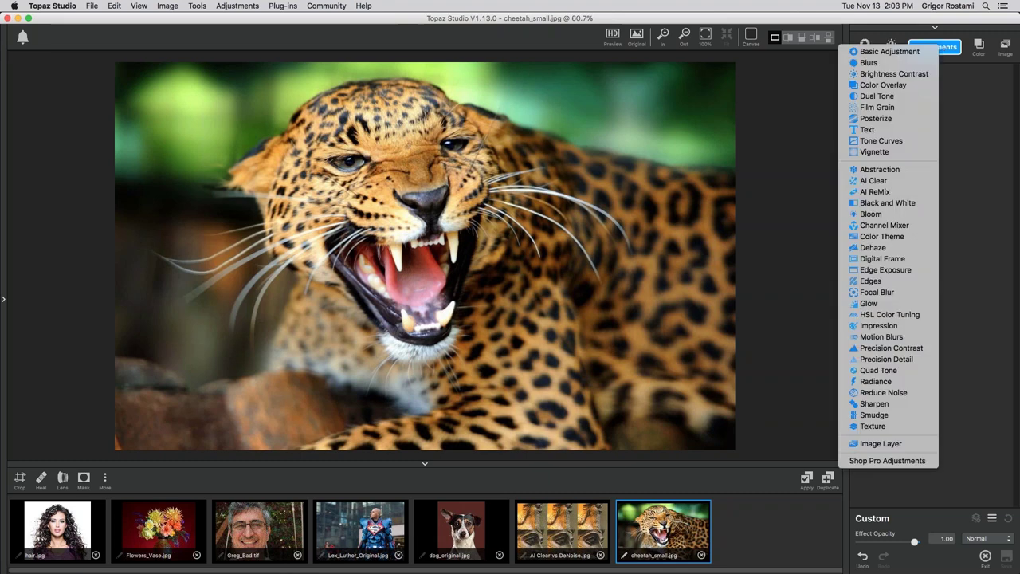
{"action": "left_click", "coordinate": [988, 132]}
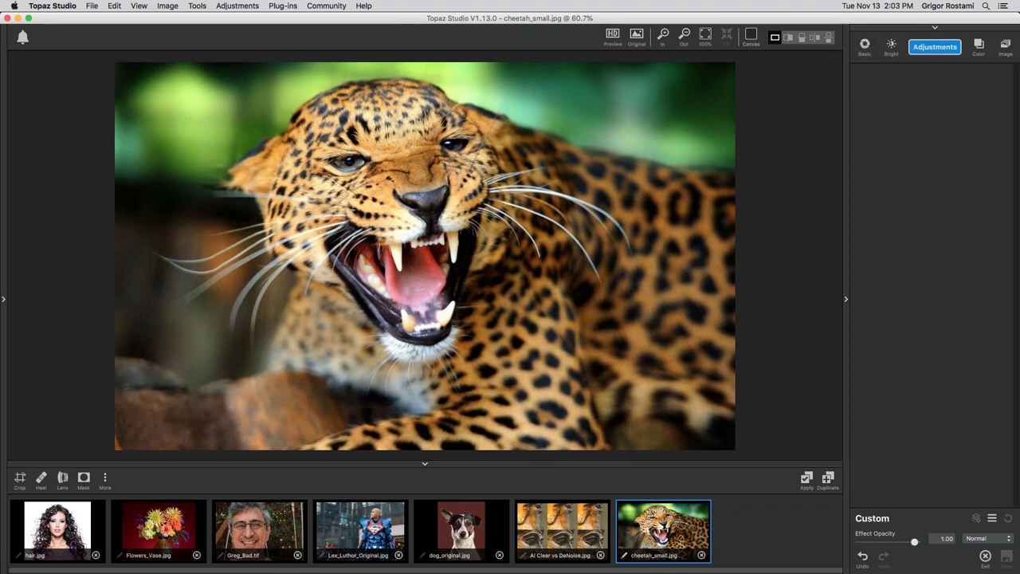
{"action": "left_click", "coordinate": [926, 49]}
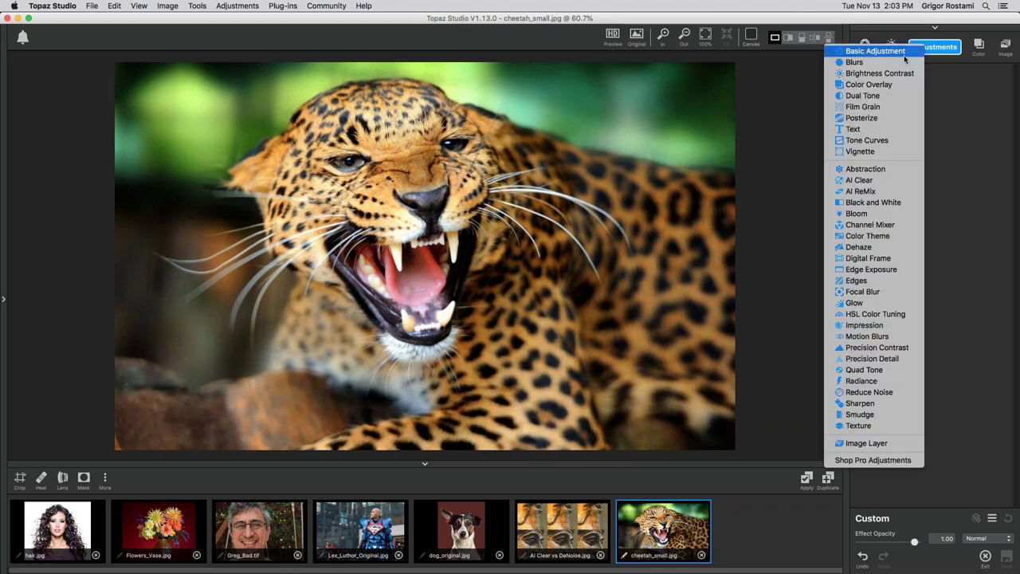
{"action": "left_click", "coordinate": [855, 192]}
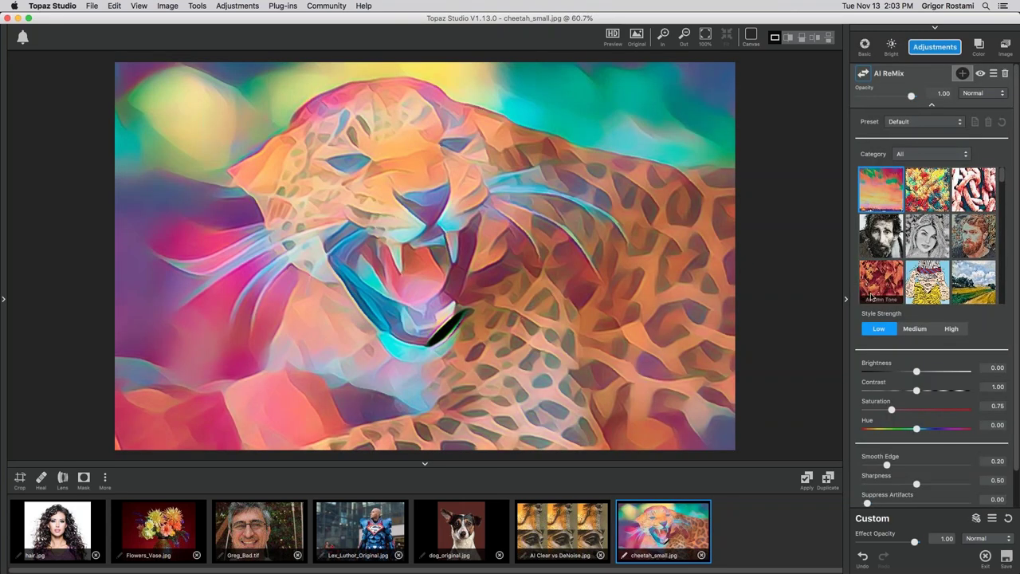
{"action": "left_click_drag", "start_coordinate": [1002, 175], "coordinate": [1001, 239]}
{"action": "left_click", "coordinate": [926, 237]}
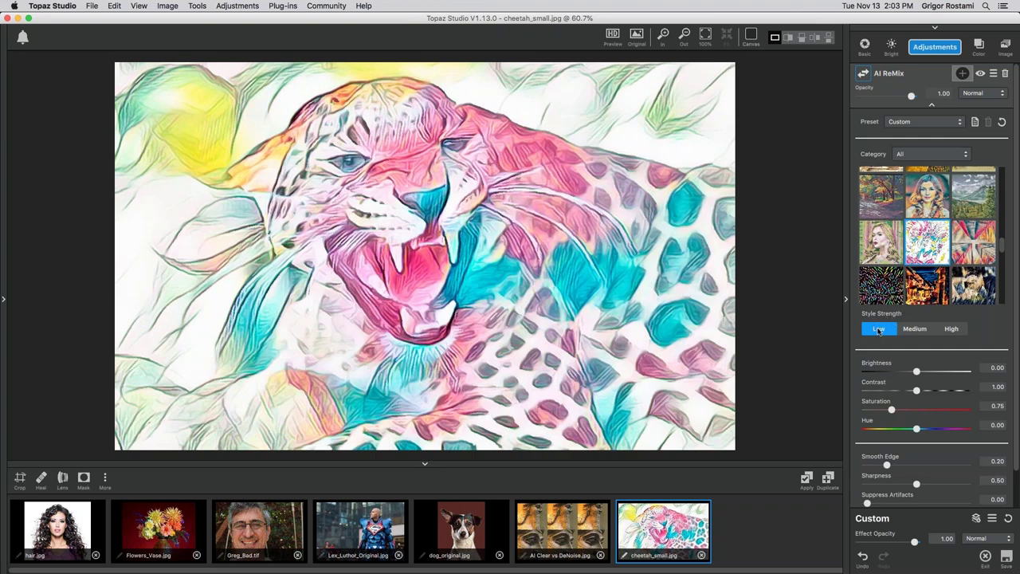
Set the Neon Feathers style strength to High, view at 100%, and compare with the original.
{"action": "left_click", "coordinate": [916, 331]}
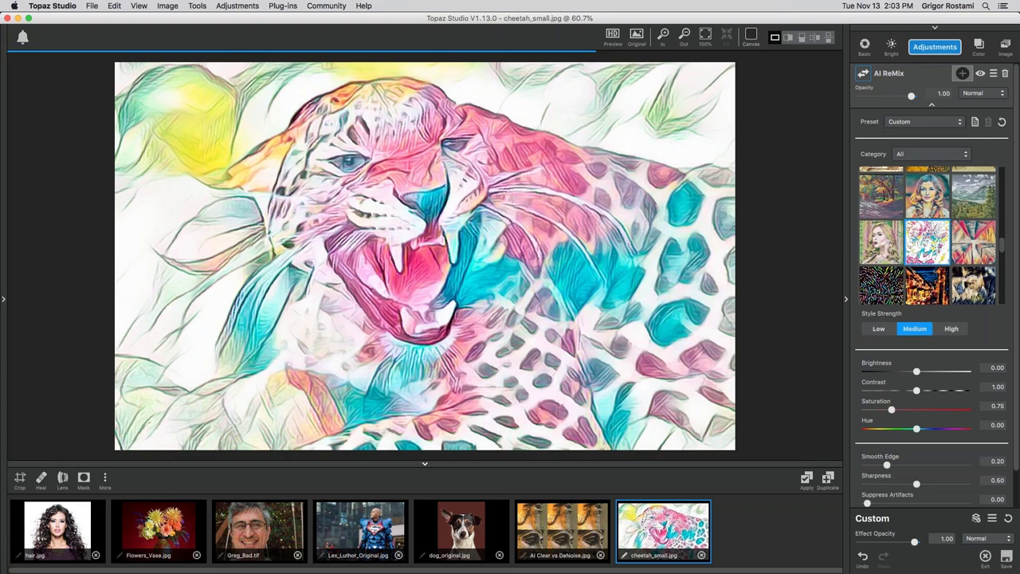
{"action": "left_click", "coordinate": [662, 36]}
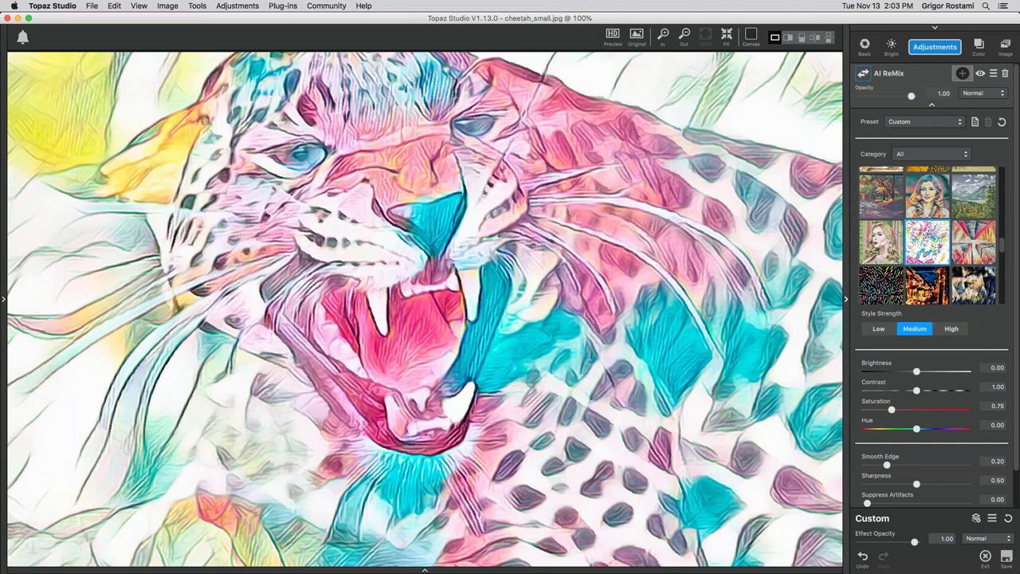
{"action": "left_click", "coordinate": [948, 330]}
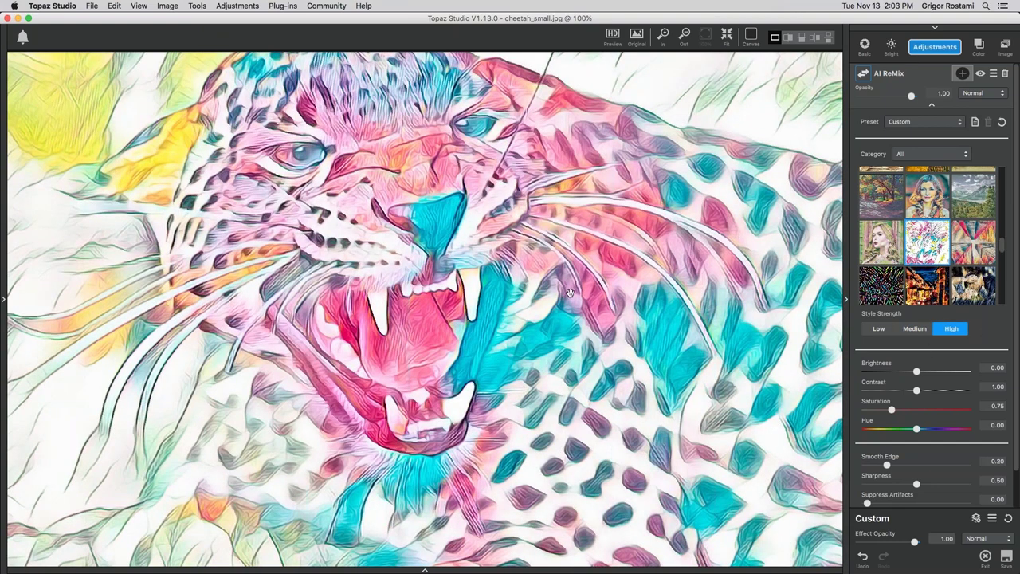
{"action": "left_click", "coordinate": [487, 272]}
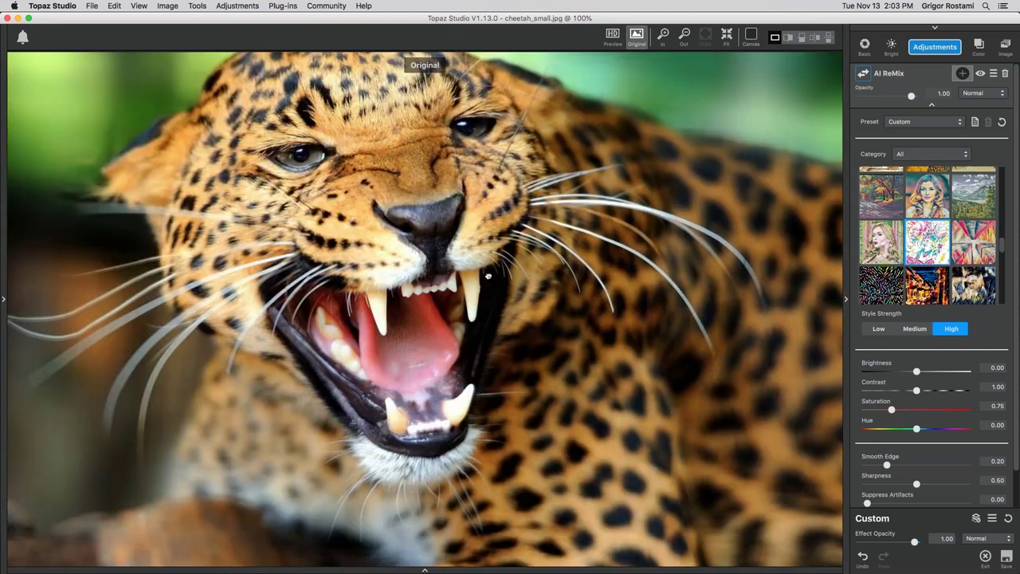
{"action": "left_click_drag", "start_coordinate": [487, 275], "coordinate": [557, 329]}
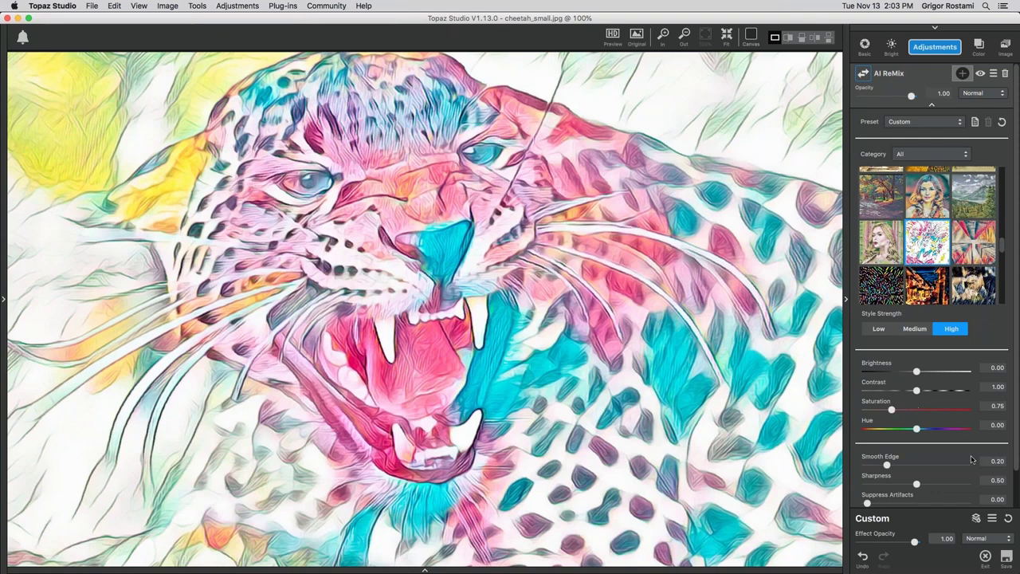
Drop the AI ReMix saturation to 0.00 for a grayscale cheetah.
{"action": "scroll", "coordinate": [1016, 472], "scroll_direction": "down", "scroll_amount": 1}
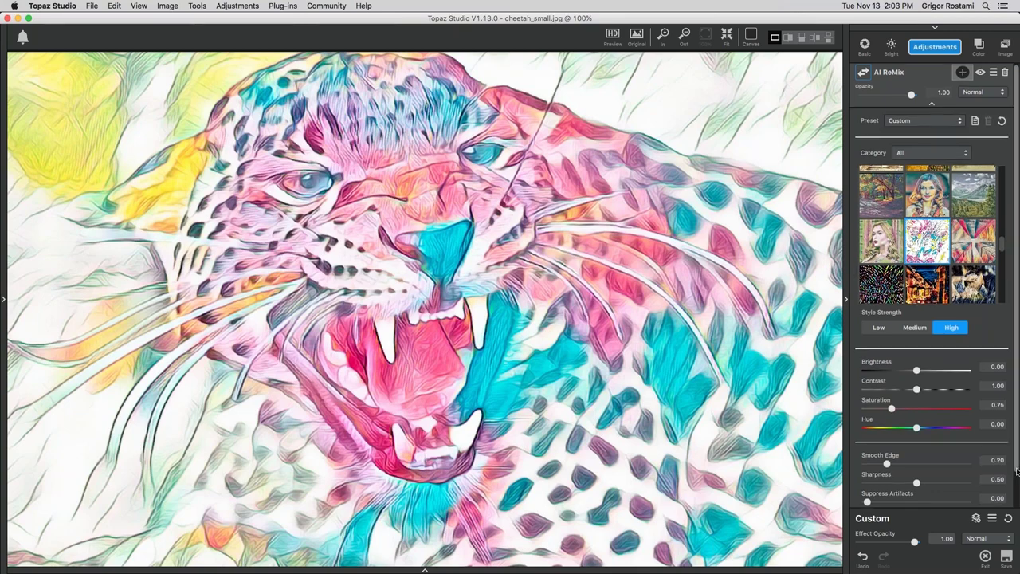
{"action": "scroll", "coordinate": [1017, 472], "scroll_direction": "down", "scroll_amount": 2}
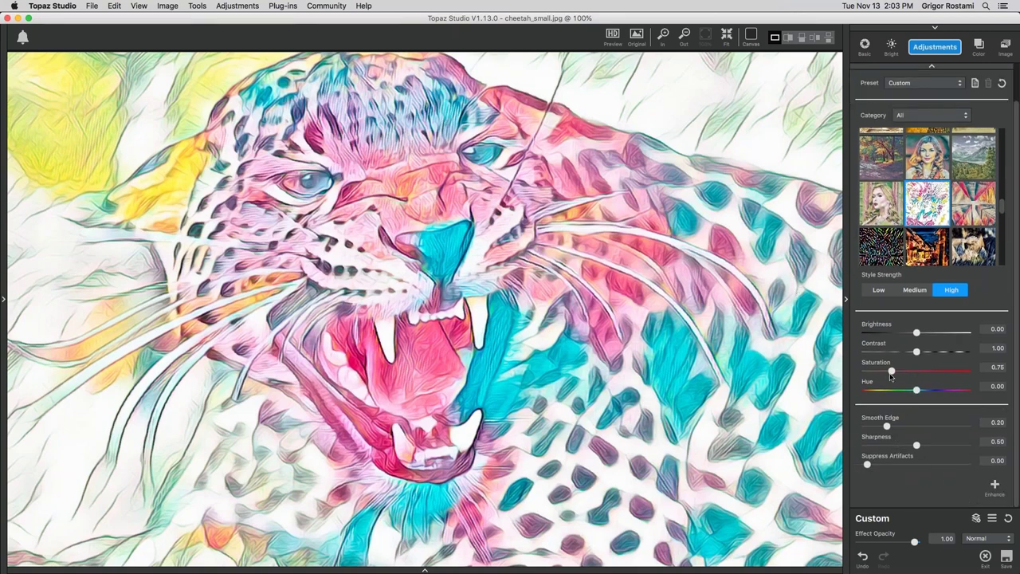
{"action": "left_click", "coordinate": [892, 372]}
{"action": "left_click_drag", "start_coordinate": [891, 372], "coordinate": [867, 372]}
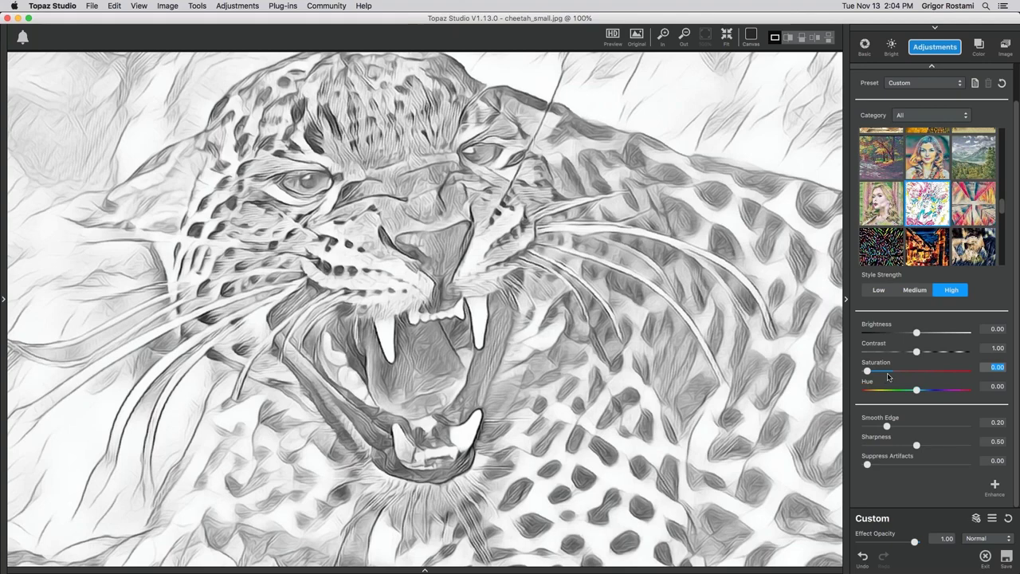
Set AI ReMix brightness to 0.45 and contrast to about 1.66.
{"action": "left_click", "coordinate": [916, 333]}
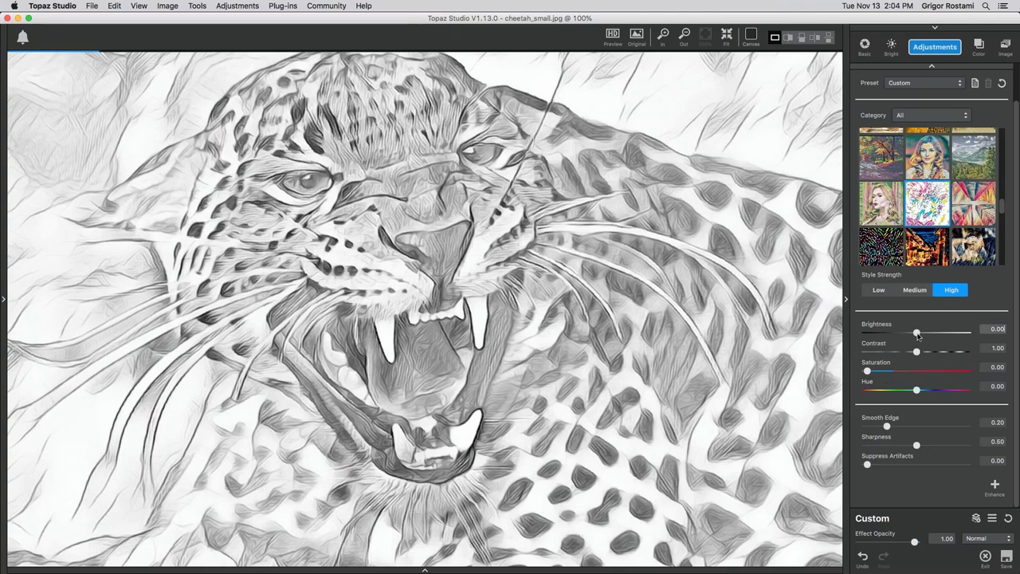
{"action": "left_click_drag", "start_coordinate": [918, 334], "coordinate": [944, 334]}
{"action": "left_click_drag", "start_coordinate": [916, 353], "coordinate": [939, 353]}
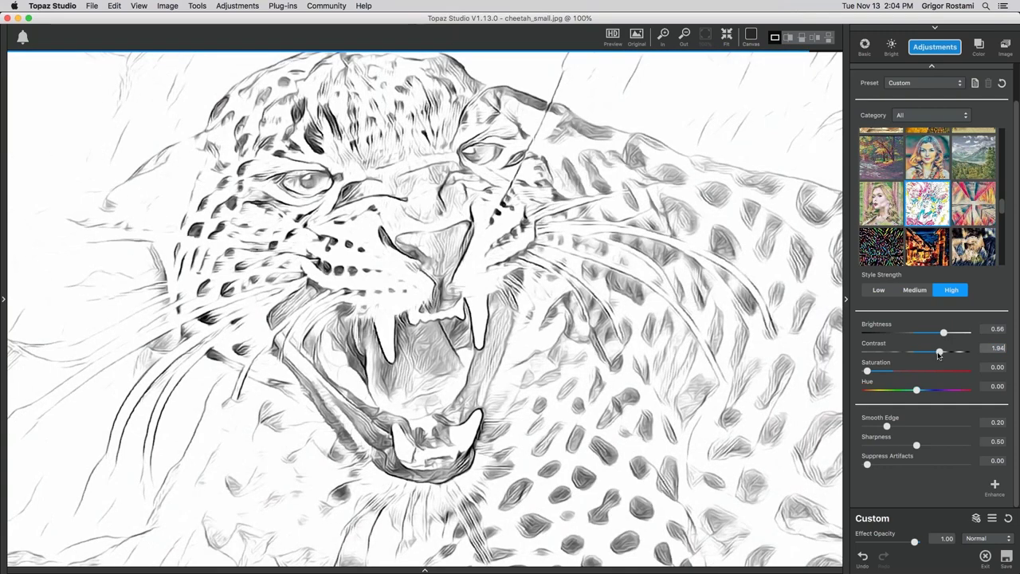
{"action": "left_click_drag", "start_coordinate": [943, 333], "coordinate": [937, 359]}
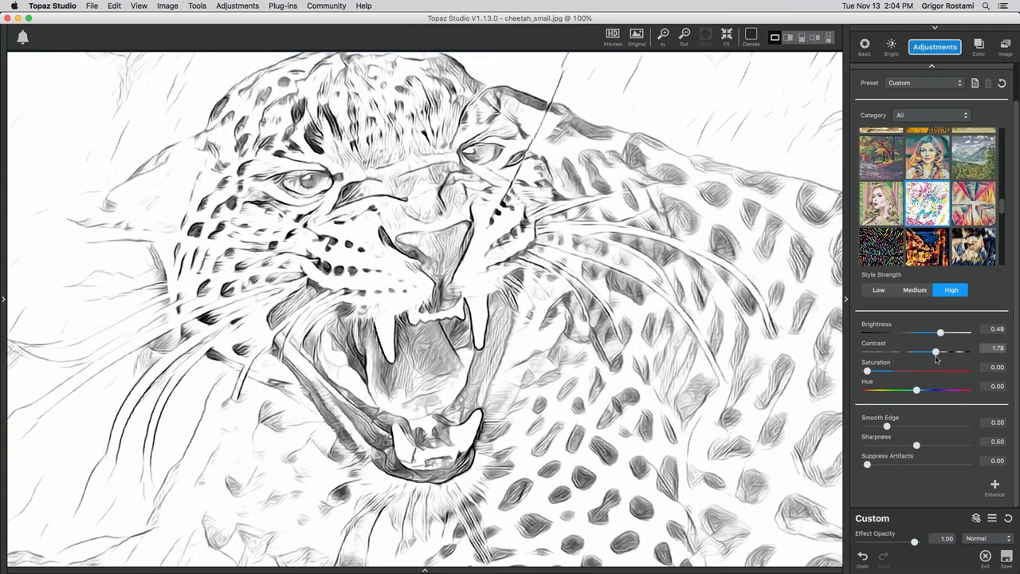
{"action": "left_click_drag", "start_coordinate": [939, 334], "coordinate": [932, 356]}
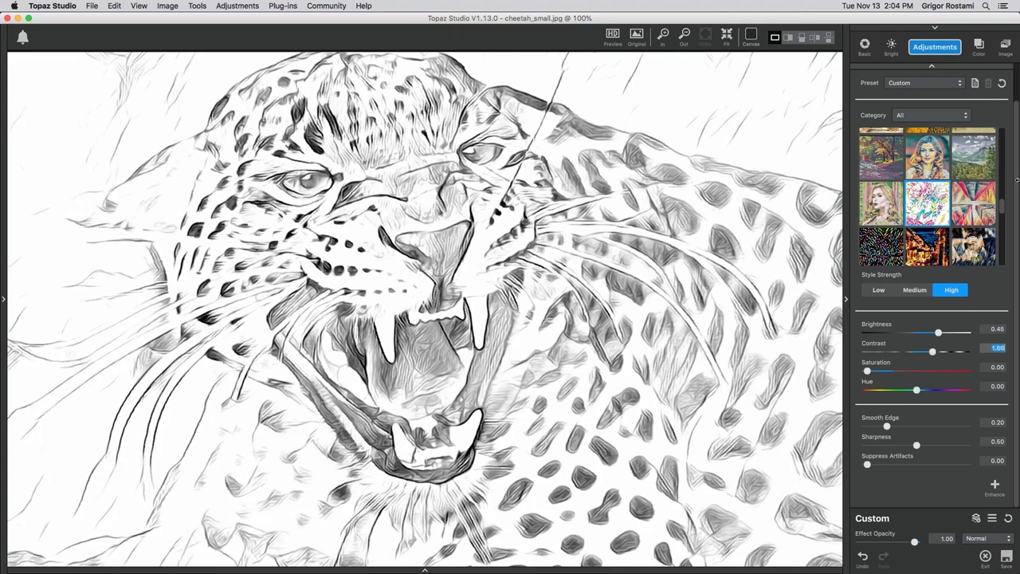
{"action": "mouse_move", "coordinate": [1017, 181]}
{"action": "left_mouse_down"}
{"action": "mouse_move", "coordinate": [1018, 138]}
{"action": "mouse_move", "coordinate": [1017, 176]}
{"action": "left_mouse_up"}
Set AI ReMix sharpness to 0.44 and smooth edge to 0.14.
{"action": "left_click", "coordinate": [915, 447]}
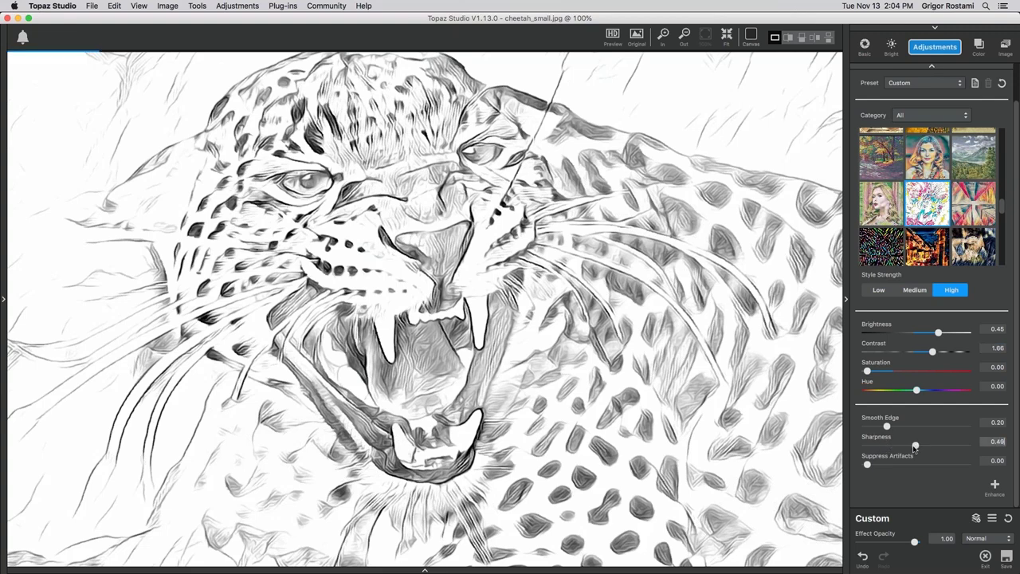
{"action": "left_click_drag", "start_coordinate": [915, 448], "coordinate": [960, 428]}
{"action": "left_click", "coordinate": [886, 428]}
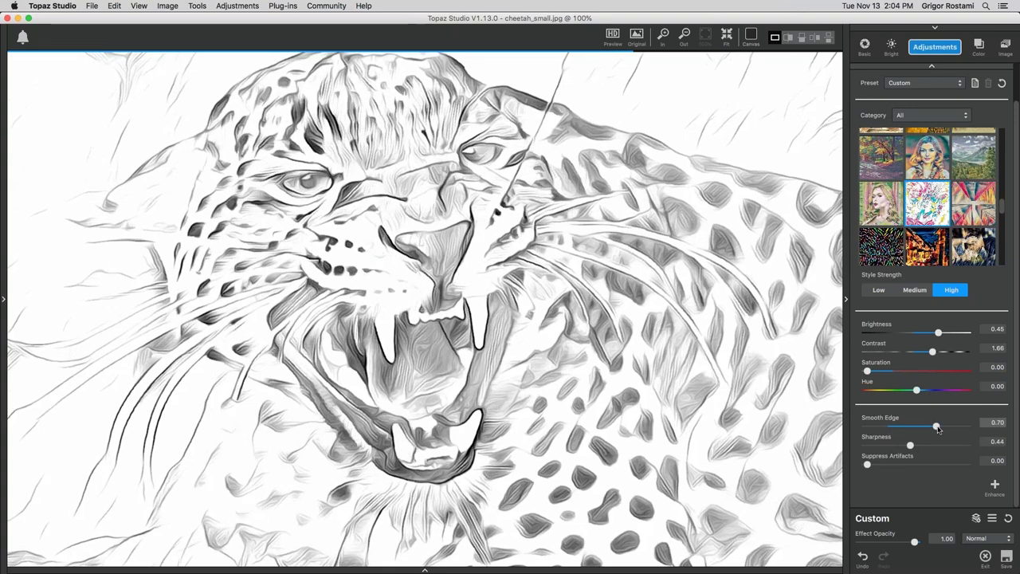
{"action": "left_click_drag", "start_coordinate": [959, 427], "coordinate": [966, 427]}
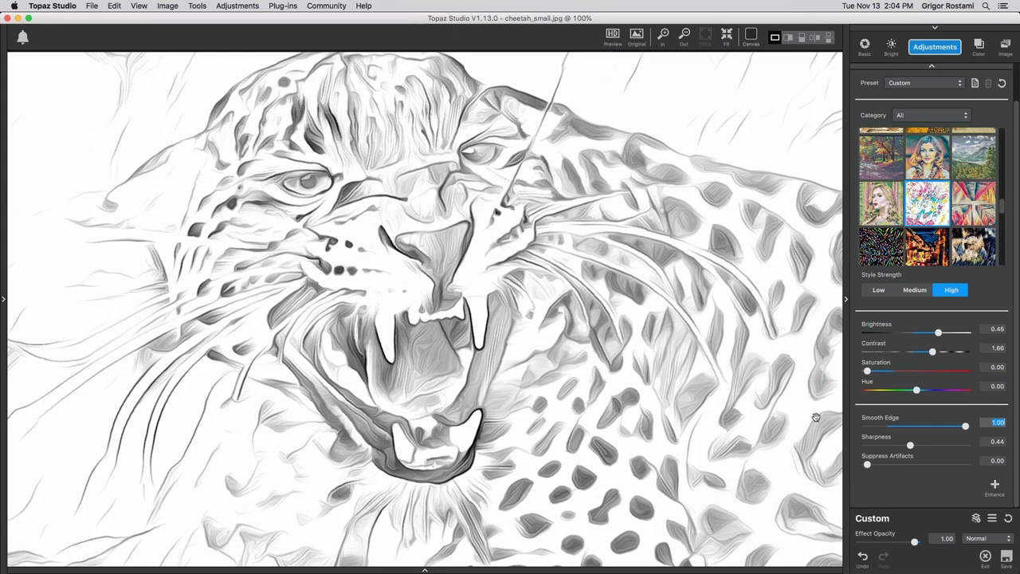
{"action": "left_click", "coordinate": [945, 428]}
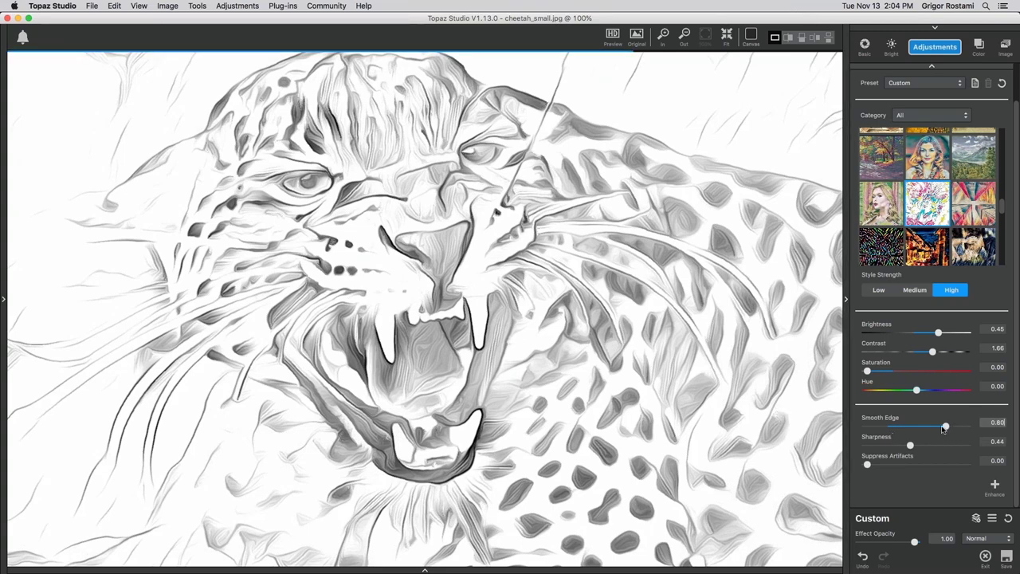
{"action": "left_click_drag", "start_coordinate": [944, 428], "coordinate": [869, 428]}
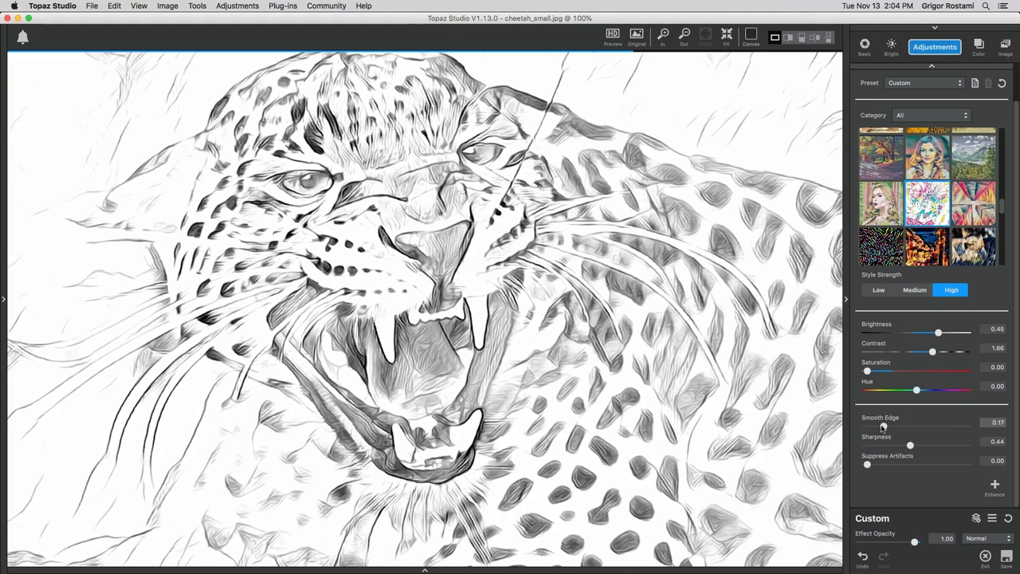
{"action": "left_click_drag", "start_coordinate": [868, 429], "coordinate": [881, 431]}
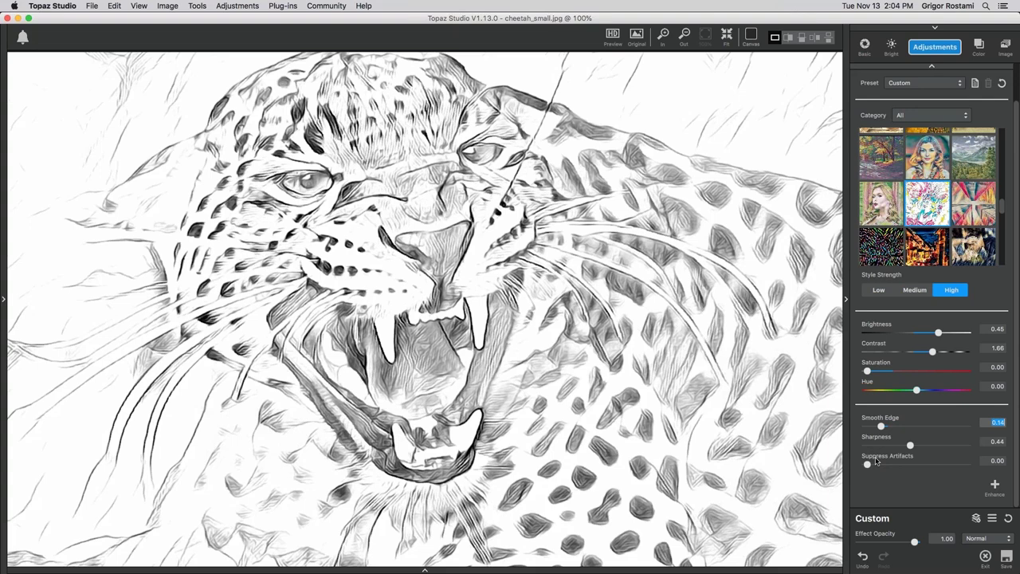
Raise Suppress Artifacts to 0.71.
{"action": "left_click", "coordinate": [867, 466]}
{"action": "left_click_drag", "start_coordinate": [868, 467], "coordinate": [938, 474]}
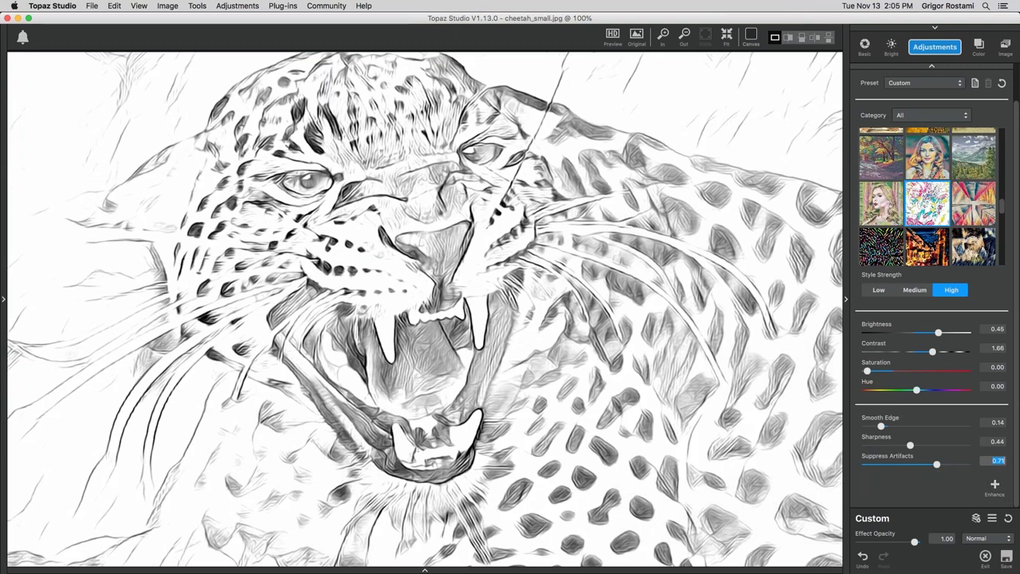
{"action": "left_click", "coordinate": [1000, 493]}
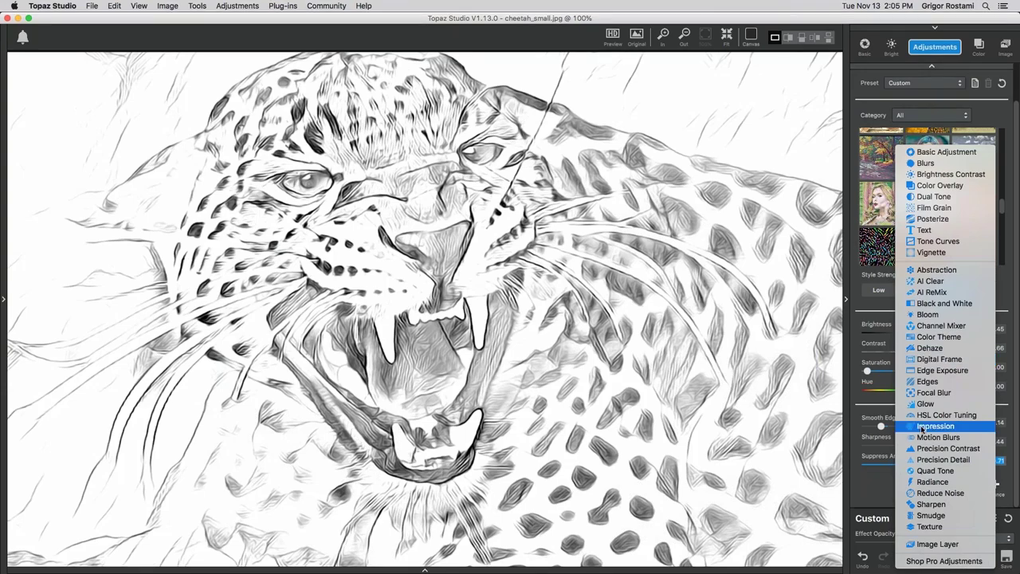
Add an Impression filter layer using the circular brush stroke.
{"action": "left_click", "coordinate": [925, 427]}
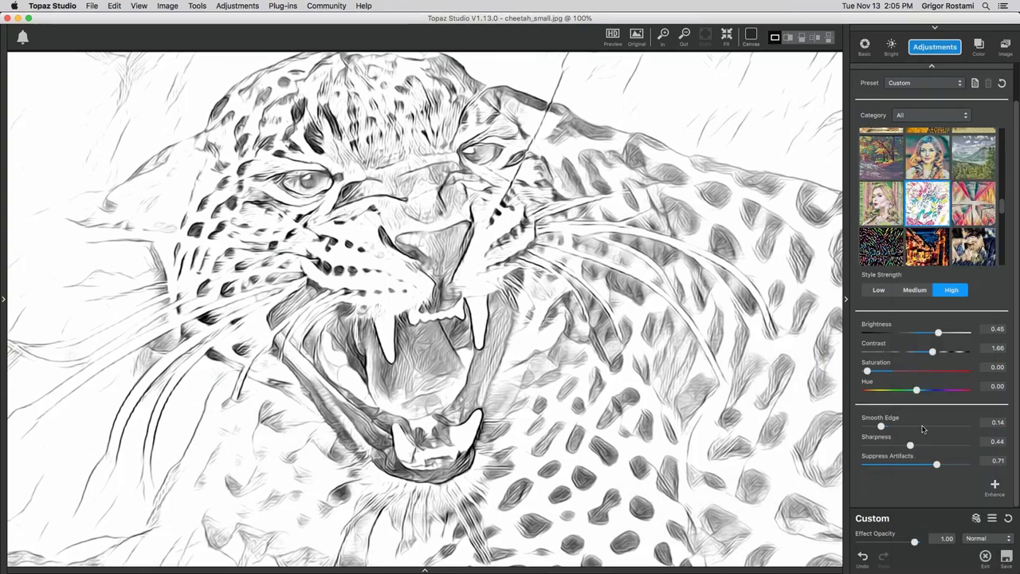
{"action": "left_click_drag", "start_coordinate": [1012, 234], "coordinate": [1015, 356]}
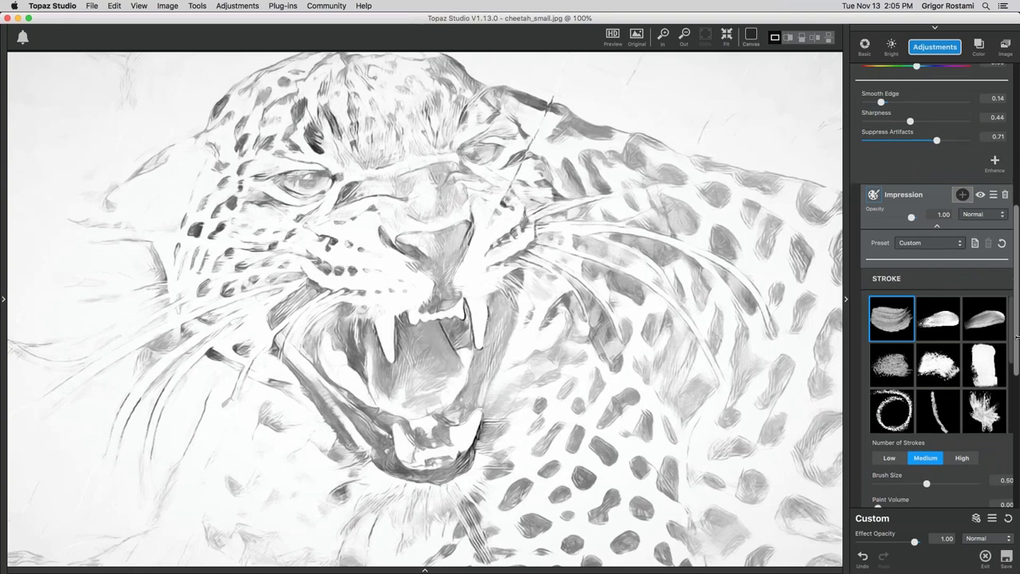
{"action": "left_click_drag", "start_coordinate": [1012, 338], "coordinate": [1011, 382]}
{"action": "left_click", "coordinate": [895, 339]}
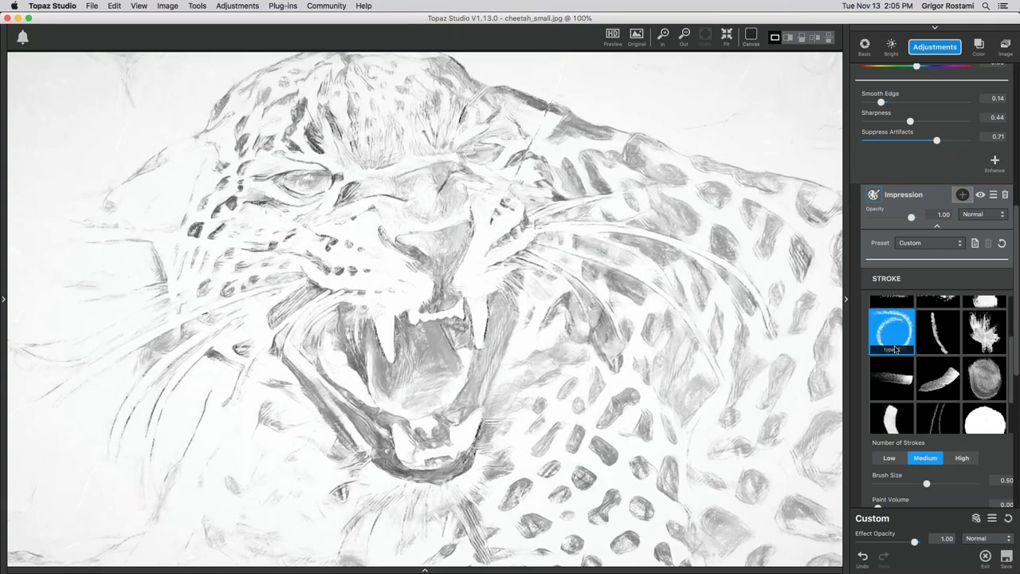
Set Number of Strokes to High, Paint Opacity to 1.00 and Spill to 1.00.
{"action": "left_click_drag", "start_coordinate": [1014, 379], "coordinate": [1016, 443]}
{"action": "left_click", "coordinate": [963, 281]}
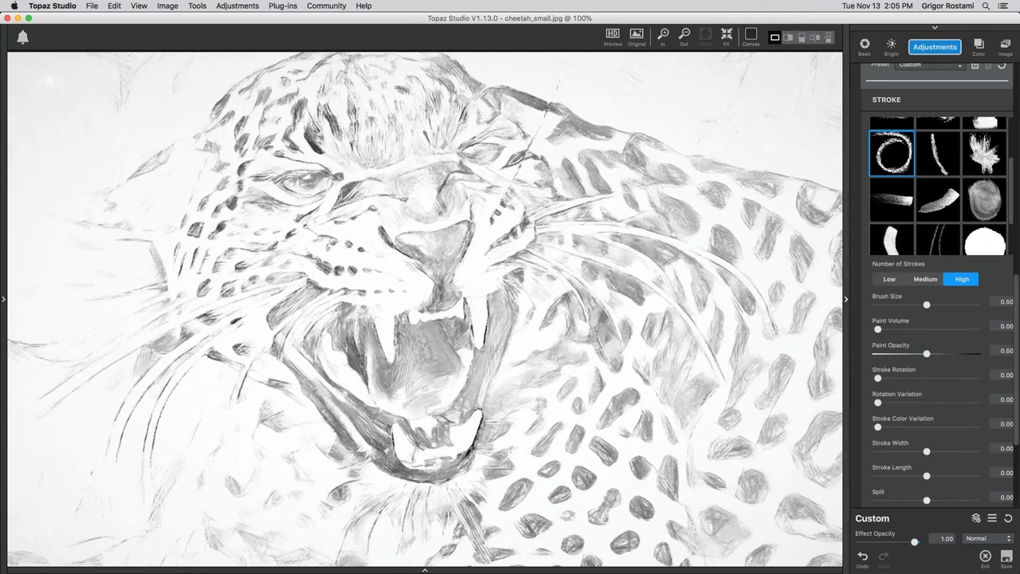
{"action": "left_click_drag", "start_coordinate": [926, 353], "coordinate": [975, 353]}
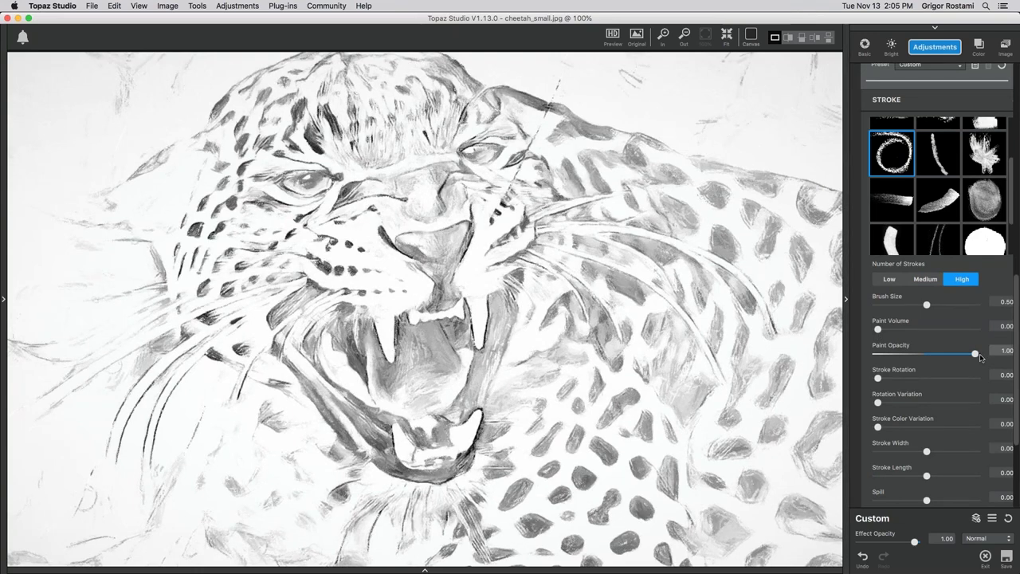
{"action": "scroll", "coordinate": [942, 367], "scroll_direction": "down", "scroll_amount": 3}
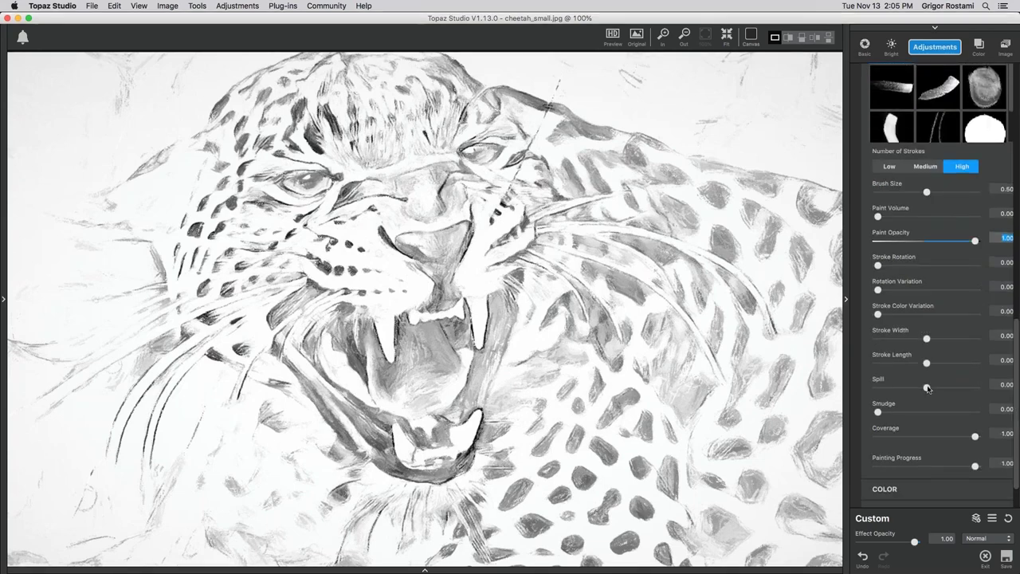
{"action": "left_click", "coordinate": [926, 387]}
{"action": "left_click_drag", "start_coordinate": [926, 388], "coordinate": [977, 391]}
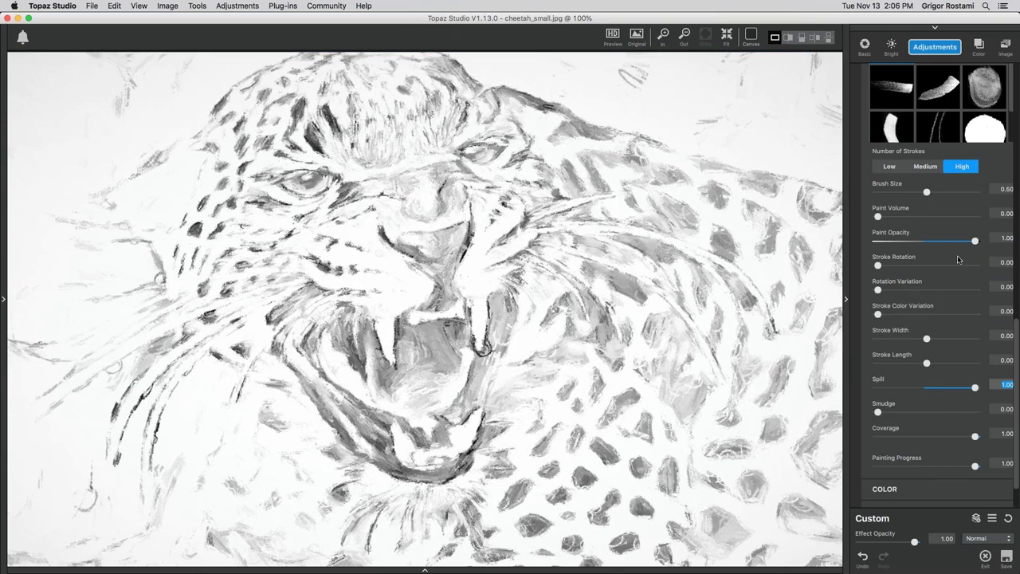
Set Impression brush size 0.33, paint volume 0.00, paint opacity 0.83, then fit the image.
{"action": "left_click_drag", "start_coordinate": [927, 193], "coordinate": [882, 194]}
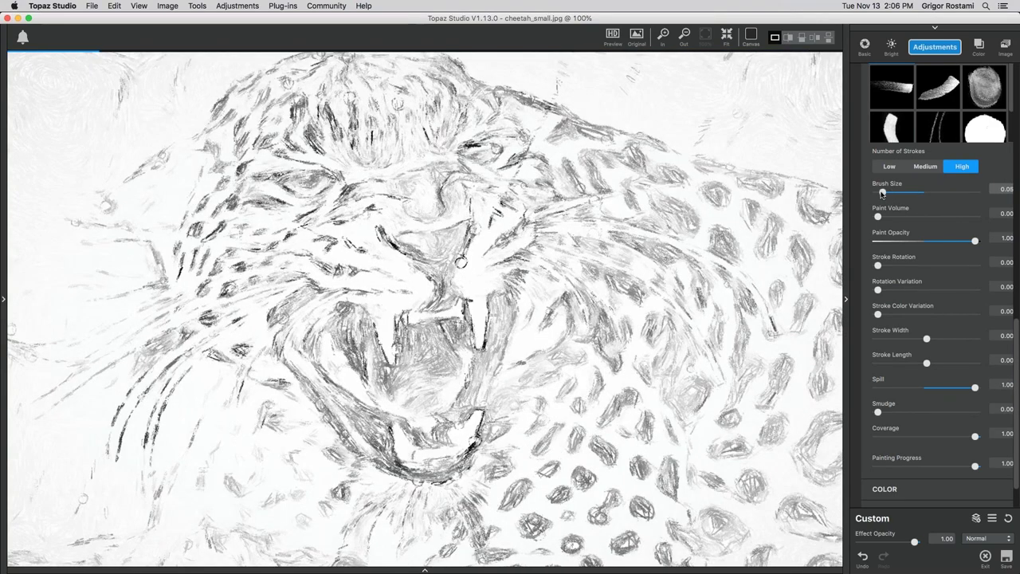
{"action": "left_click_drag", "start_coordinate": [882, 194], "coordinate": [923, 192]}
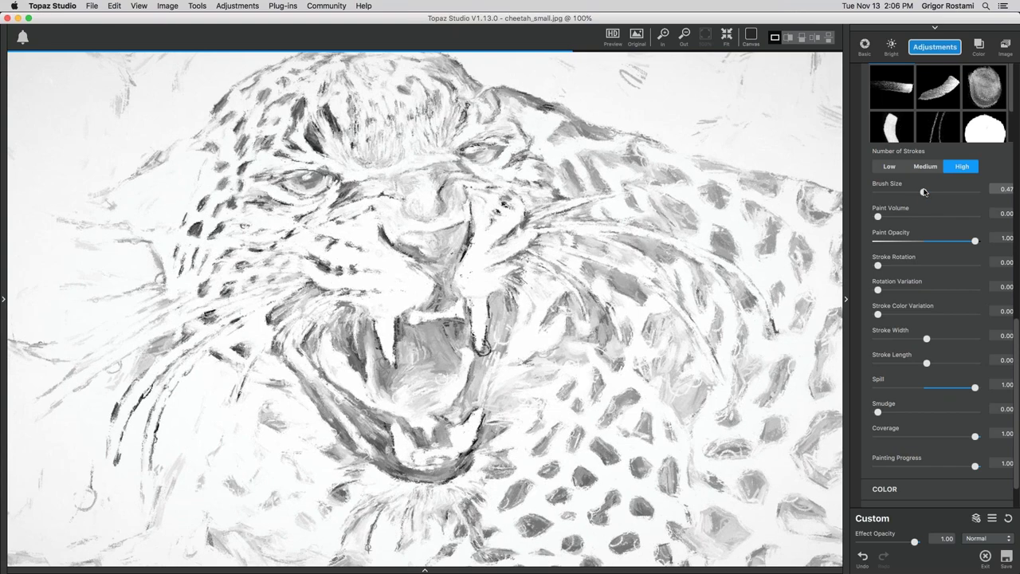
{"action": "mouse_move", "coordinate": [878, 217]}
{"action": "left_mouse_down"}
{"action": "mouse_move", "coordinate": [920, 218]}
{"action": "mouse_move", "coordinate": [892, 226]}
{"action": "left_mouse_up"}
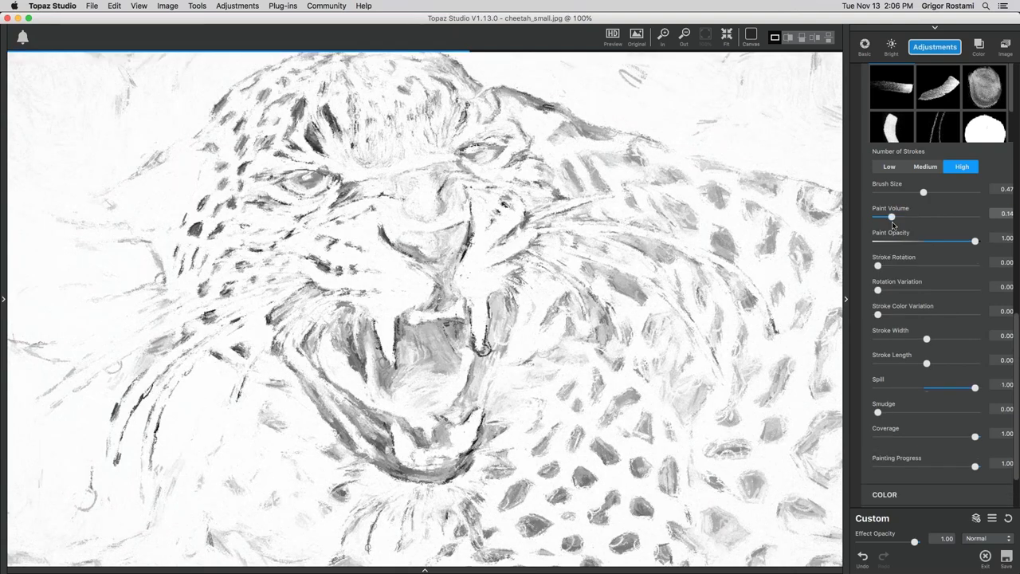
{"action": "left_click", "coordinate": [891, 217]}
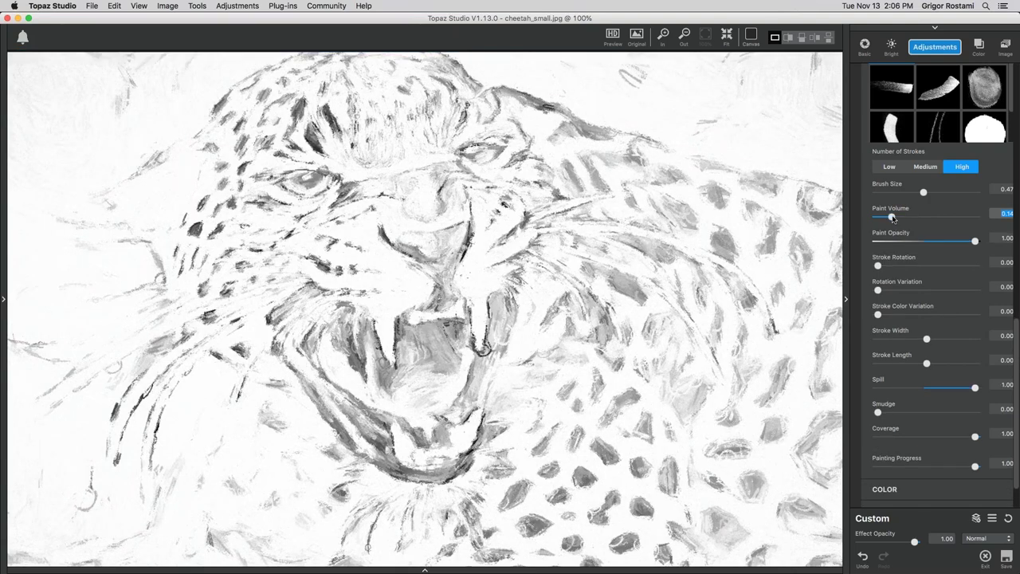
{"action": "left_click_drag", "start_coordinate": [892, 217], "coordinate": [878, 220]}
{"action": "left_click_drag", "start_coordinate": [974, 240], "coordinate": [959, 245]}
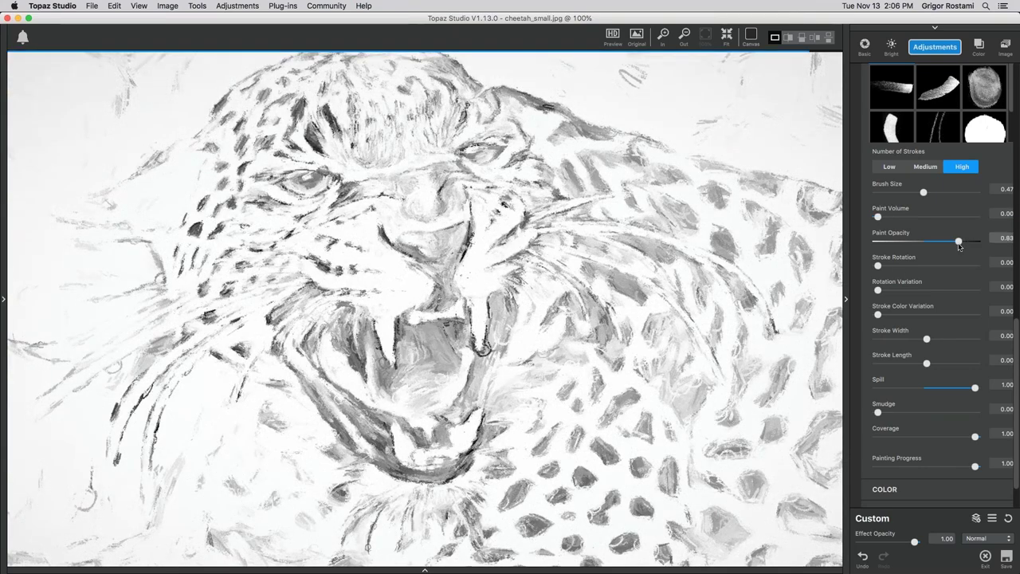
{"action": "left_click", "coordinate": [923, 193]}
{"action": "left_click_drag", "start_coordinate": [923, 193], "coordinate": [909, 198]}
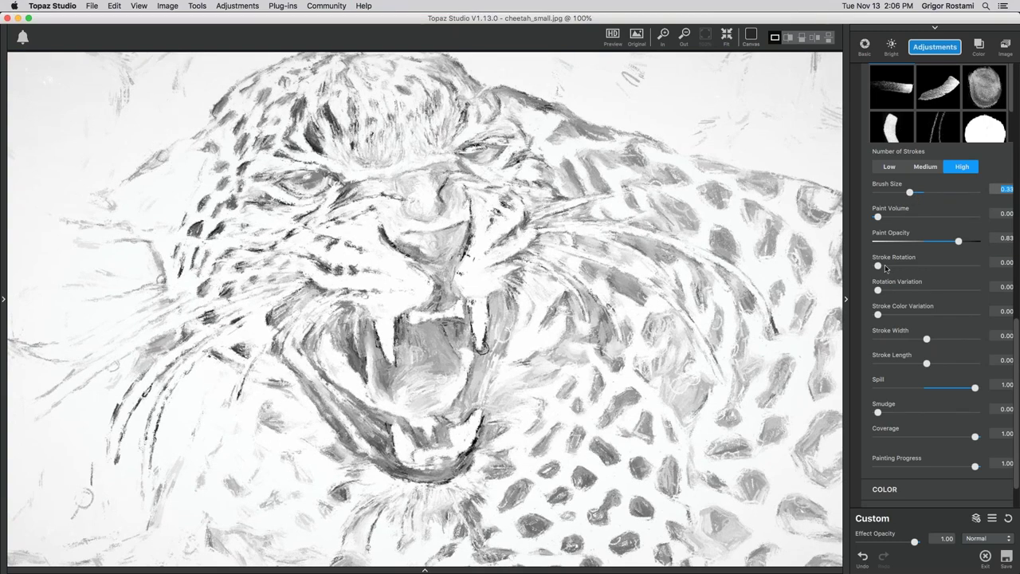
{"action": "key", "text": "super+0"}
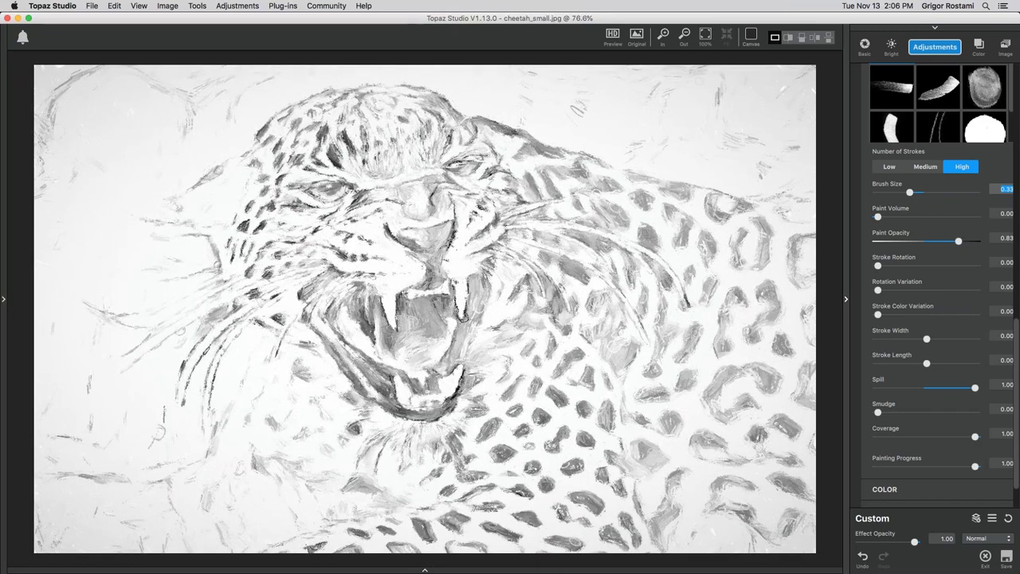
Lower AI ReMix brightness to 0.14 and raise its contrast to 2.06.
{"action": "scroll", "coordinate": [1015, 326], "scroll_direction": "up", "scroll_amount": 1}
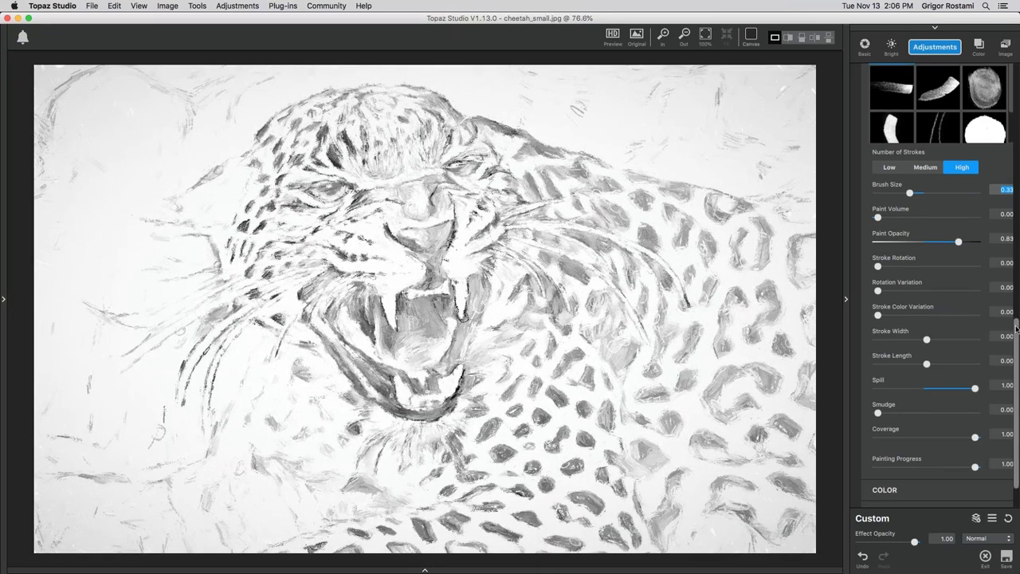
{"action": "scroll", "coordinate": [1016, 327], "scroll_direction": "up", "scroll_amount": 10}
{"action": "scroll", "coordinate": [947, 434], "scroll_direction": "up", "scroll_amount": 5}
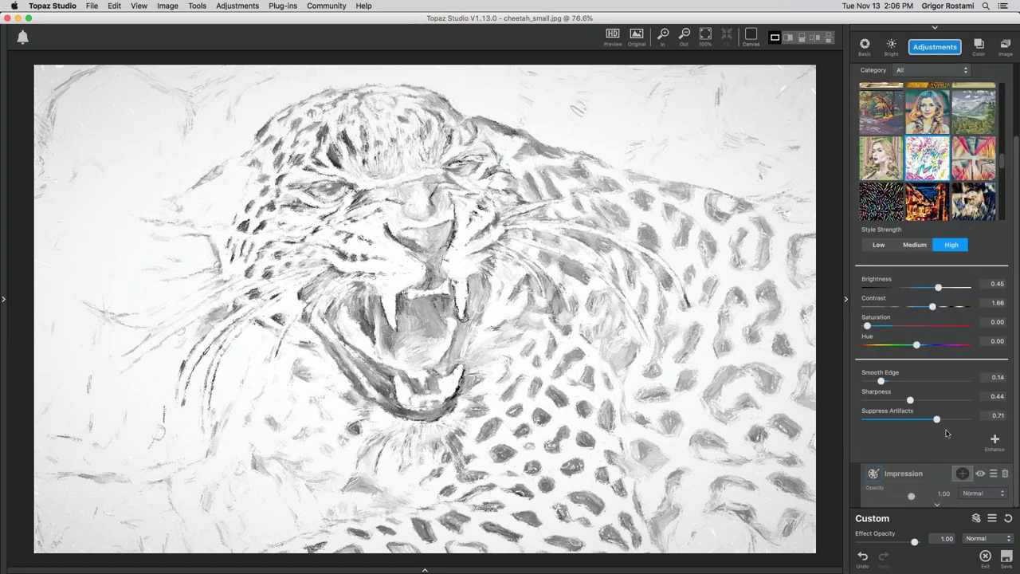
{"action": "left_click", "coordinate": [932, 308]}
{"action": "mouse_move", "coordinate": [932, 308]}
{"action": "left_mouse_down"}
{"action": "mouse_move", "coordinate": [942, 309]}
{"action": "mouse_move", "coordinate": [937, 290]}
{"action": "mouse_move", "coordinate": [923, 293]}
{"action": "left_mouse_up"}
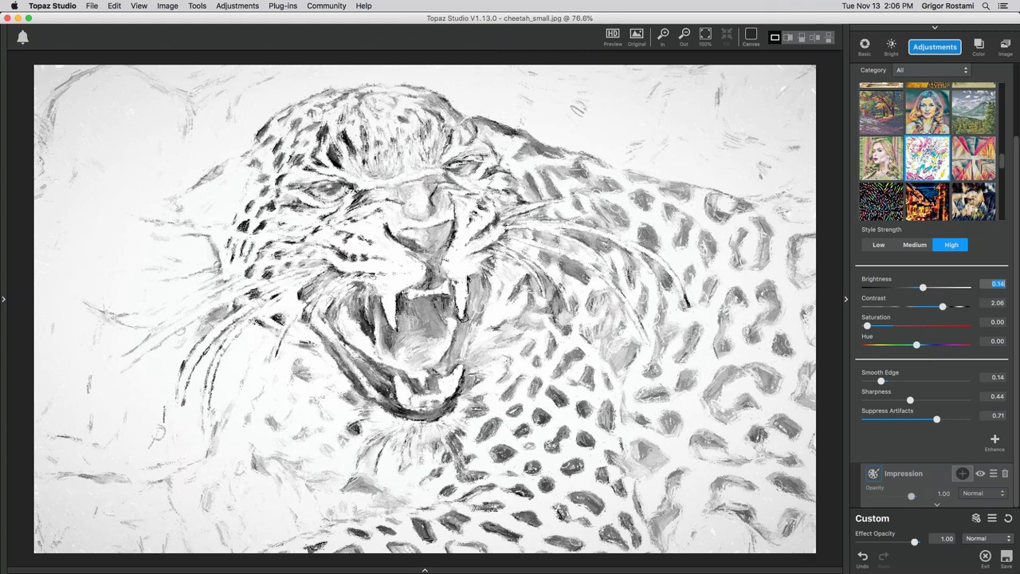
{"action": "scroll", "coordinate": [1016, 128], "scroll_direction": "up", "scroll_amount": 3}
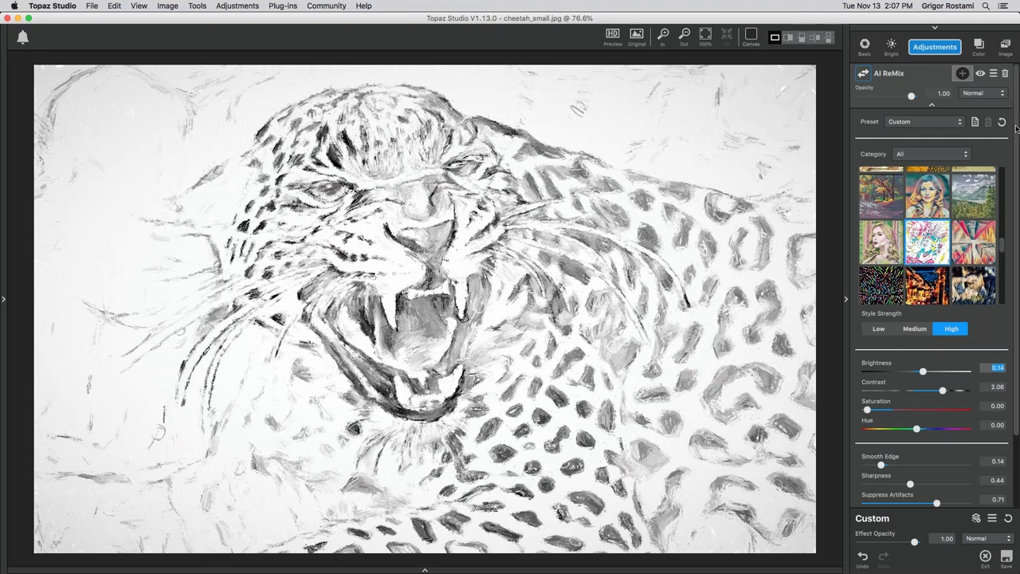
Add a Vignette adjustment layer to the cheetah sketch.
{"action": "left_click", "coordinate": [934, 47]}
{"action": "left_click", "coordinate": [933, 47]}
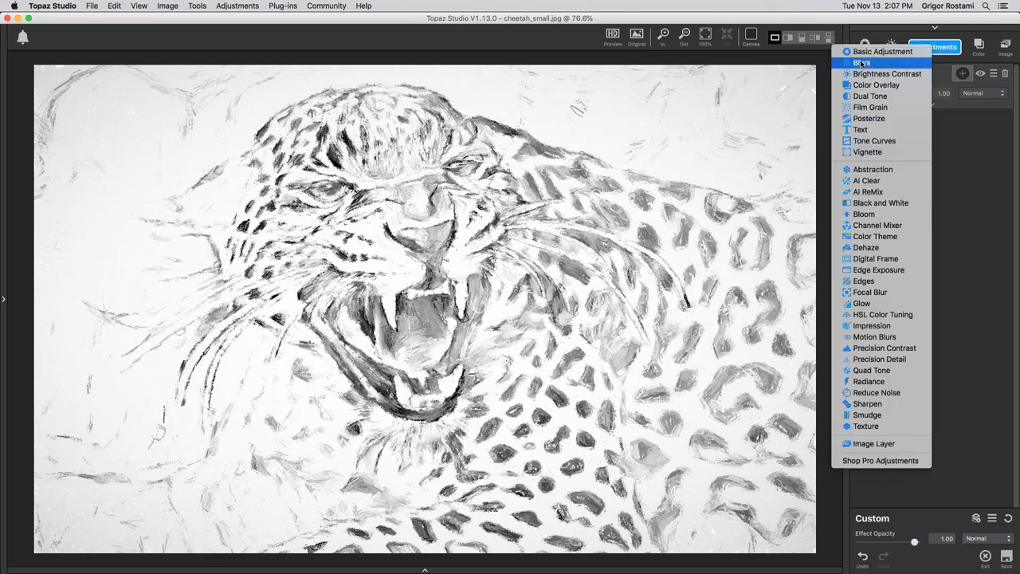
{"action": "left_click", "coordinate": [867, 151]}
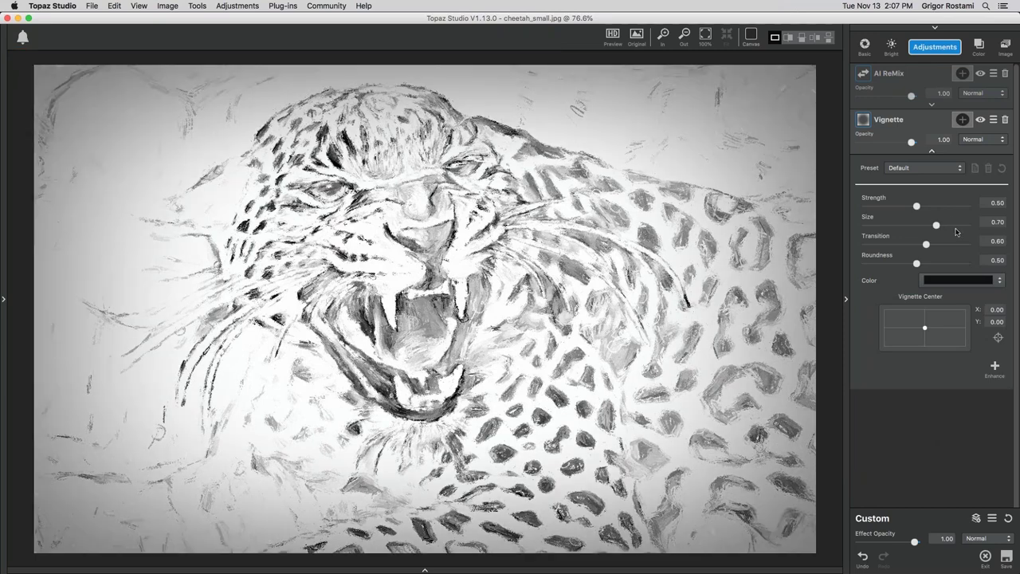
Change the vignette colour to white and slightly reduce its strength.
{"action": "left_click", "coordinate": [961, 280]}
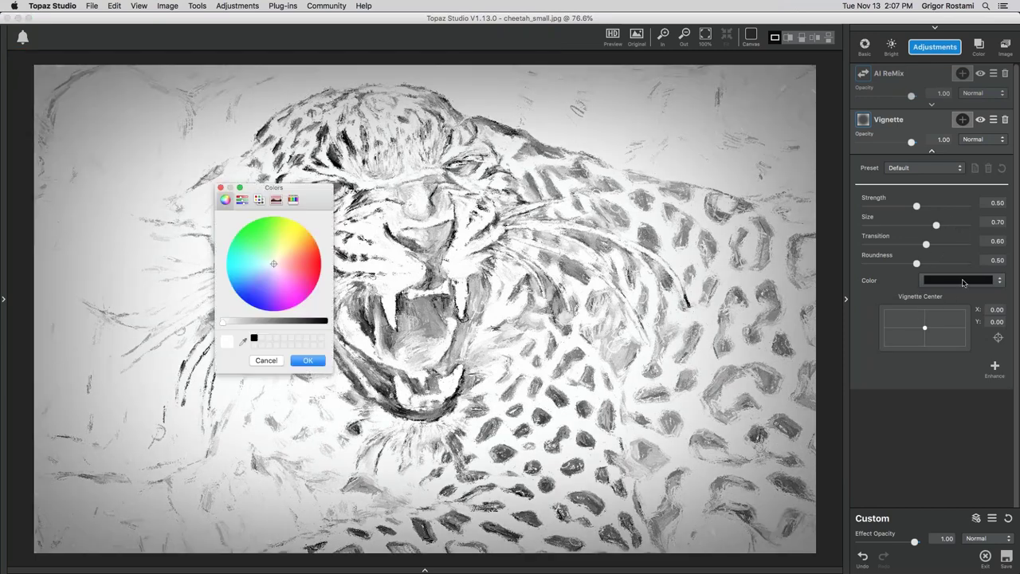
{"action": "left_click", "coordinate": [225, 322]}
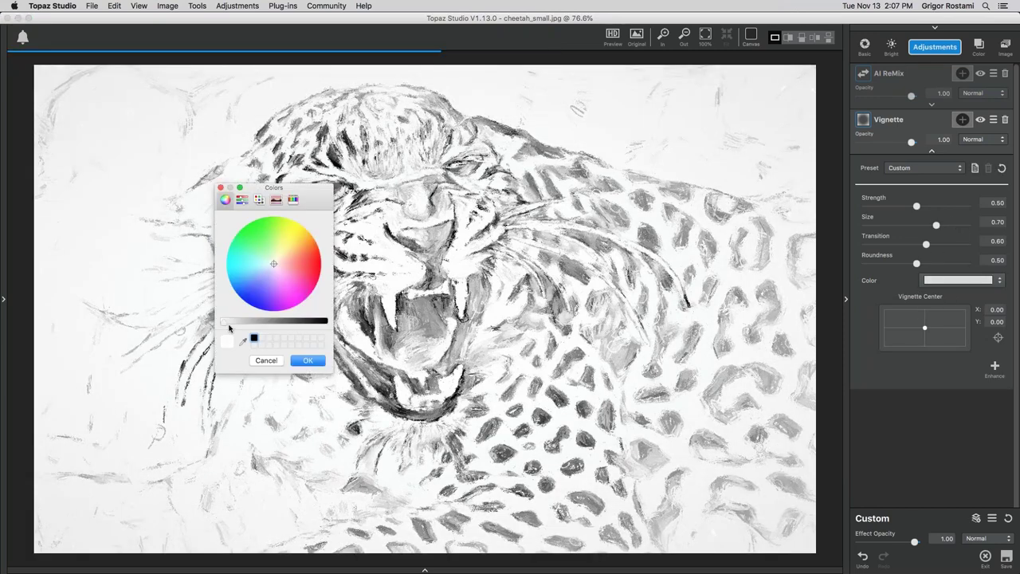
{"action": "key", "text": "Return"}
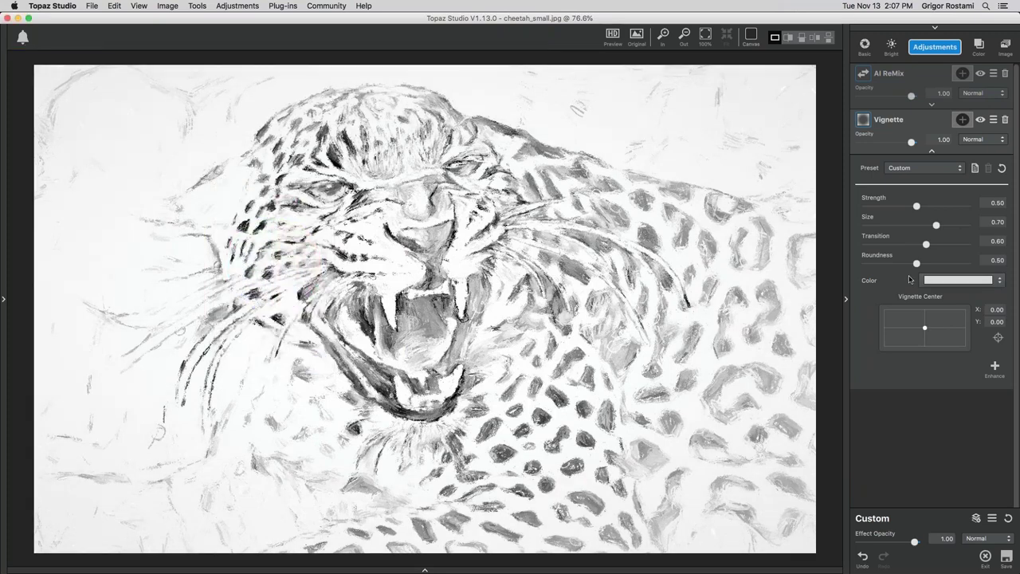
{"action": "left_click_drag", "start_coordinate": [917, 207], "coordinate": [916, 231]}
Move the vignette centre to X -0.21, Y 0.15, ease strength to 0.71, and show the filmstrip.
{"action": "left_click", "coordinate": [922, 329]}
{"action": "left_click_drag", "start_coordinate": [923, 328], "coordinate": [916, 325]}
{"action": "left_click", "coordinate": [965, 207]}
{"action": "left_click_drag", "start_coordinate": [965, 206], "coordinate": [942, 212]}
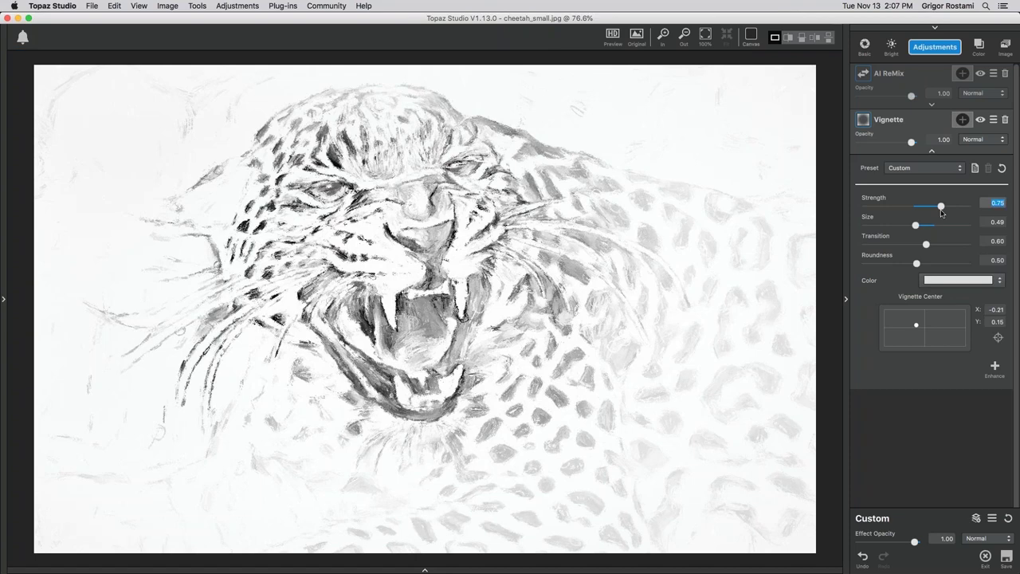
{"action": "left_click_drag", "start_coordinate": [941, 211], "coordinate": [938, 209]}
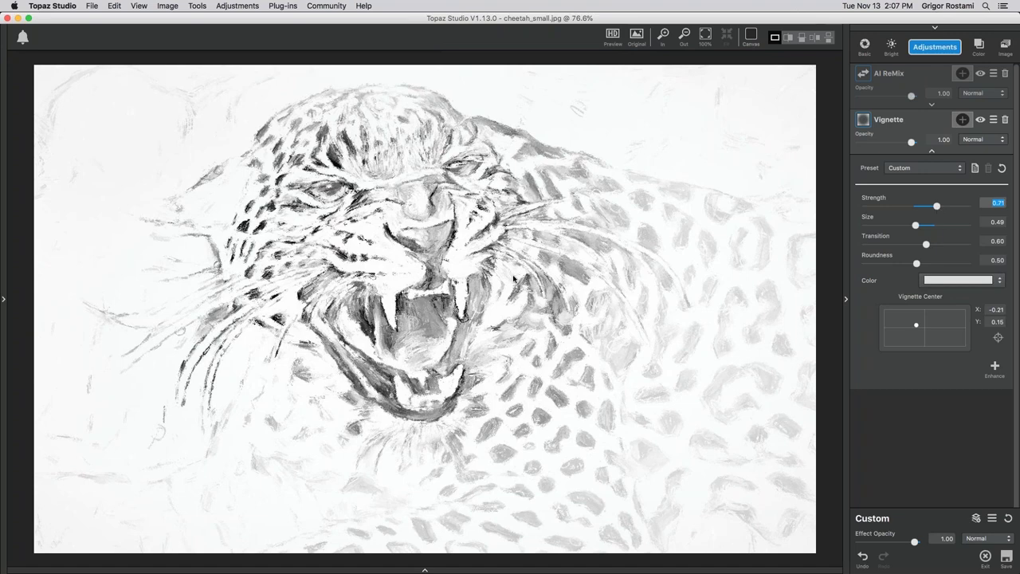
{"action": "left_click", "coordinate": [425, 569]}
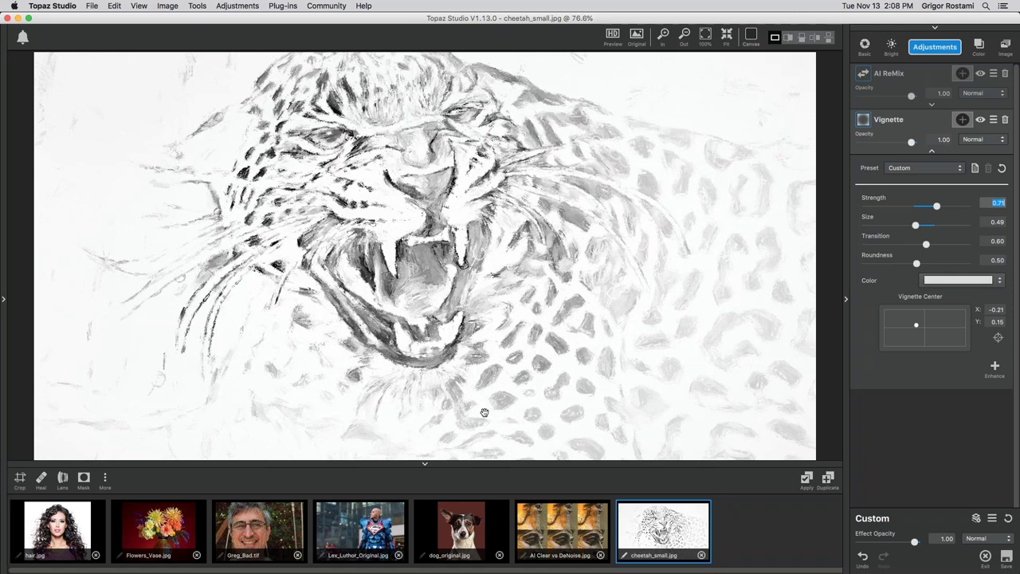
Show dog_original.jpg at 100% with the filmstrip hidden, and open the Adjustments list.
{"action": "left_click", "coordinate": [461, 528]}
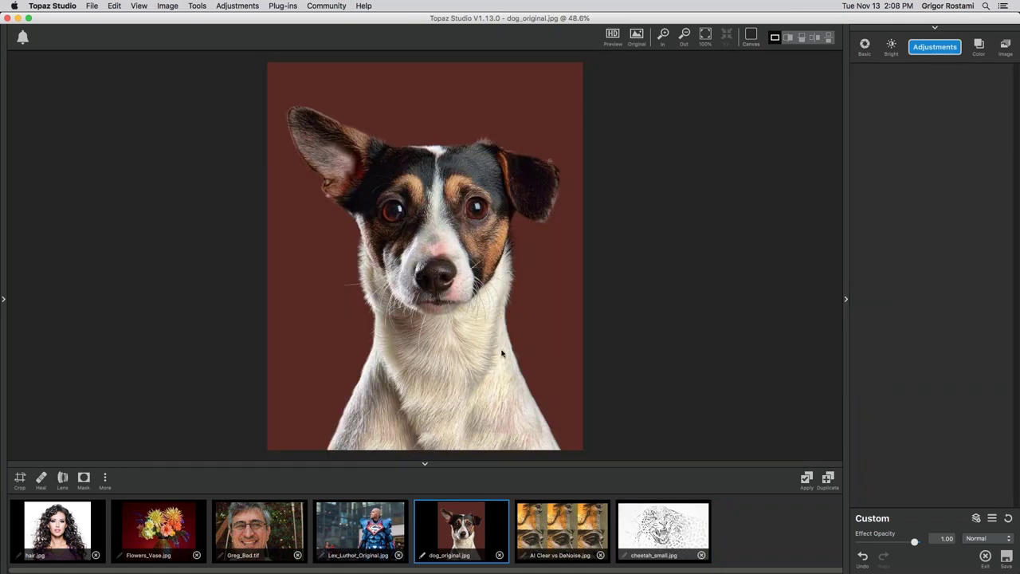
{"action": "mouse_move", "coordinate": [684, 72]}
{"action": "left_click", "coordinate": [705, 34]}
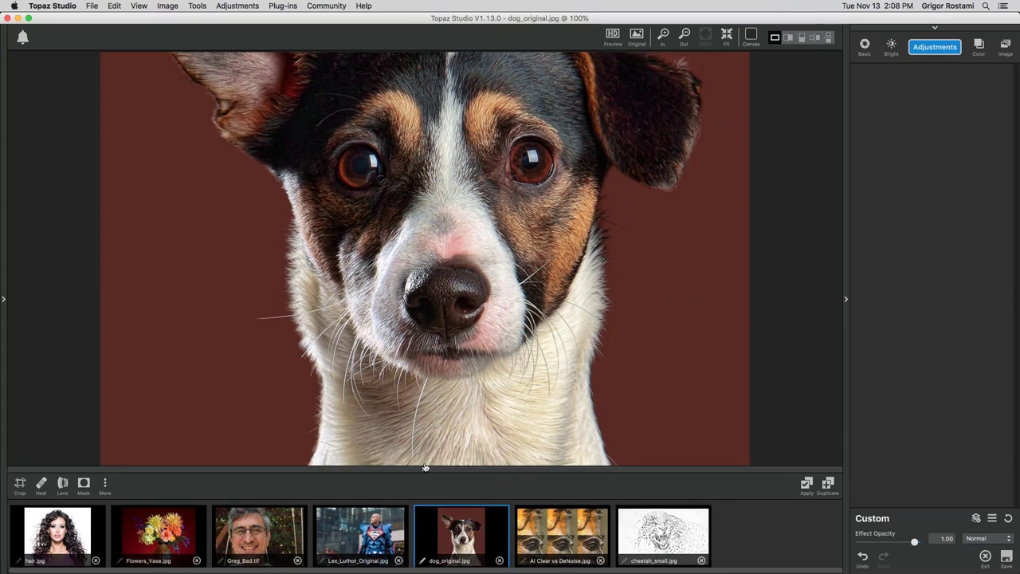
{"action": "left_click", "coordinate": [425, 464]}
{"action": "left_click", "coordinate": [492, 370]}
{"action": "left_click_drag", "start_coordinate": [491, 370], "coordinate": [488, 410]}
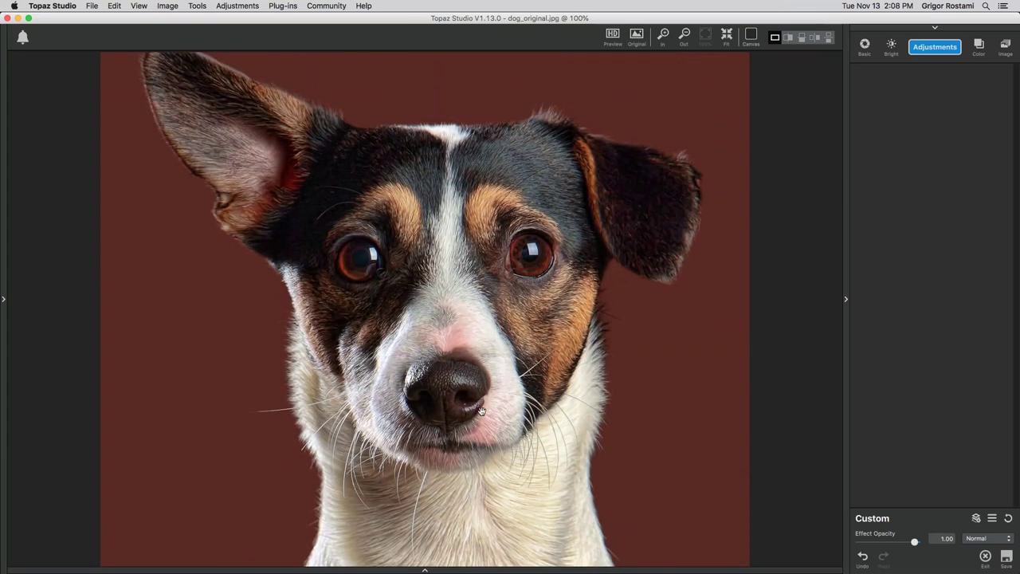
{"action": "left_click", "coordinate": [928, 49]}
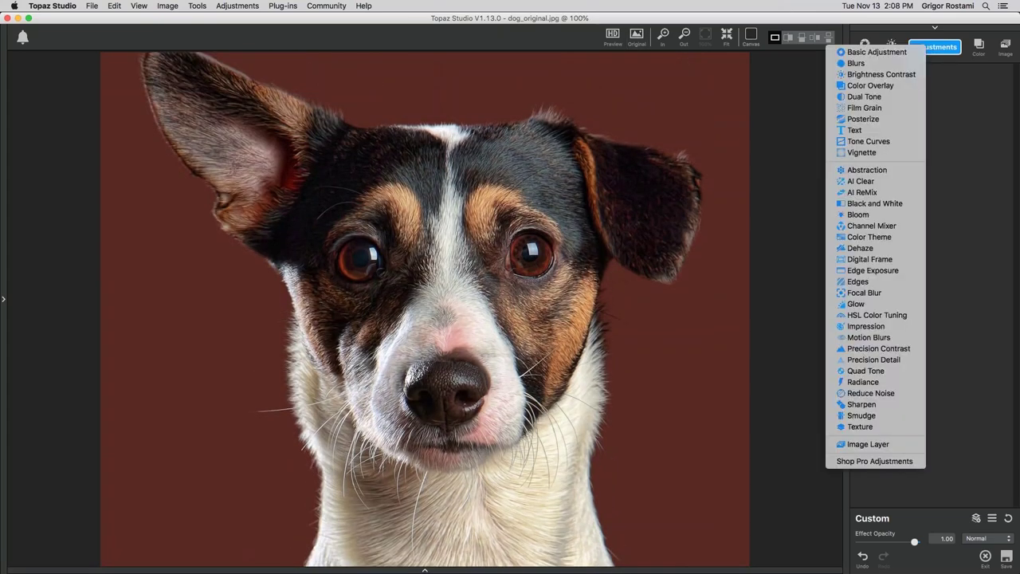
Add an AI ReMix layer to the dog and try the Oil Spill and Night Life styles.
{"action": "left_click", "coordinate": [851, 193]}
{"action": "left_click_drag", "start_coordinate": [1003, 178], "coordinate": [1006, 256]}
{"action": "left_click", "coordinate": [880, 235]}
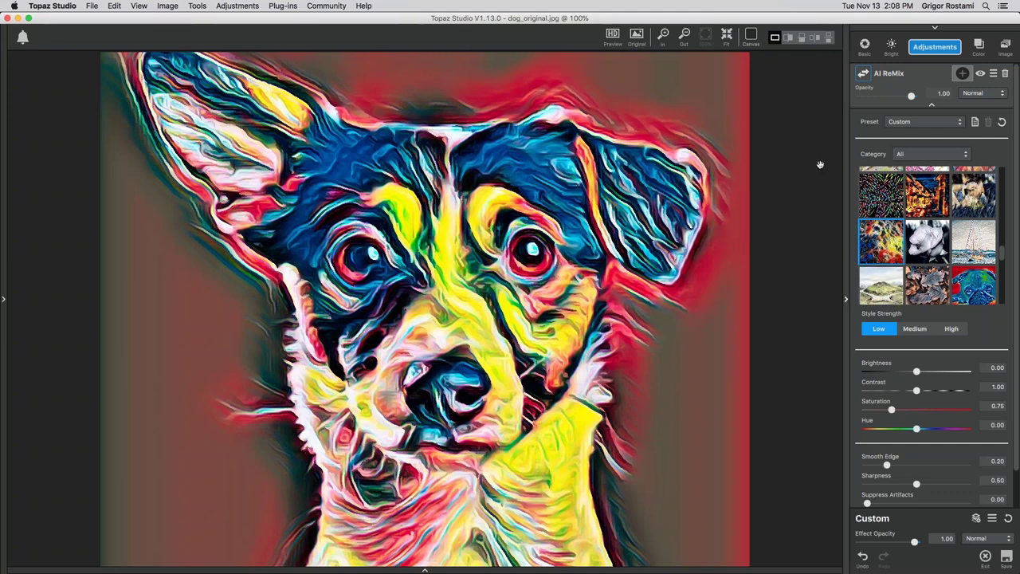
{"action": "left_click", "coordinate": [726, 35]}
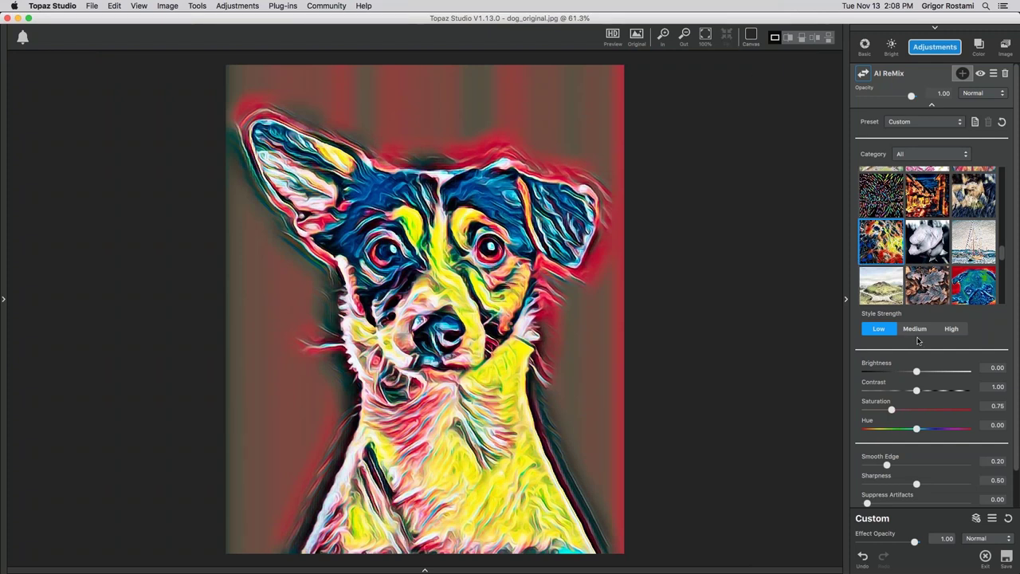
{"action": "left_click", "coordinate": [878, 330]}
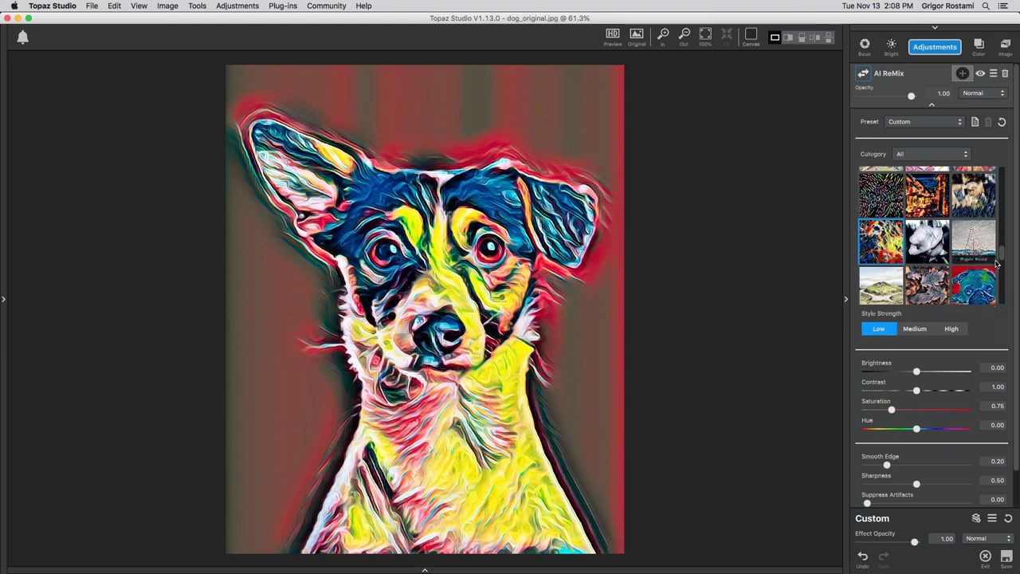
{"action": "scroll", "coordinate": [1000, 255], "scroll_direction": "up", "scroll_amount": 1}
{"action": "scroll", "coordinate": [1001, 255], "scroll_direction": "up", "scroll_amount": 2}
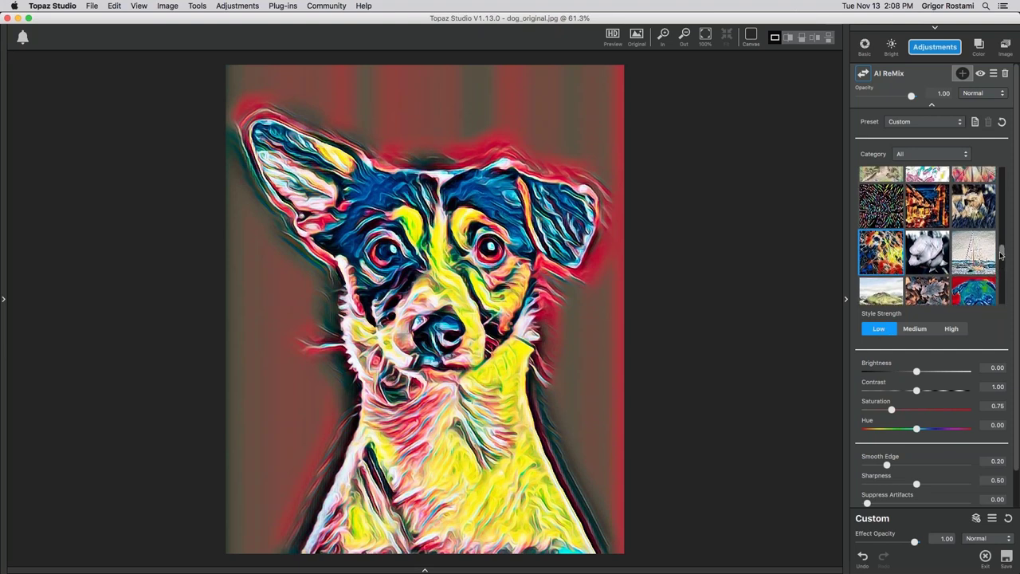
{"action": "left_click", "coordinate": [927, 228]}
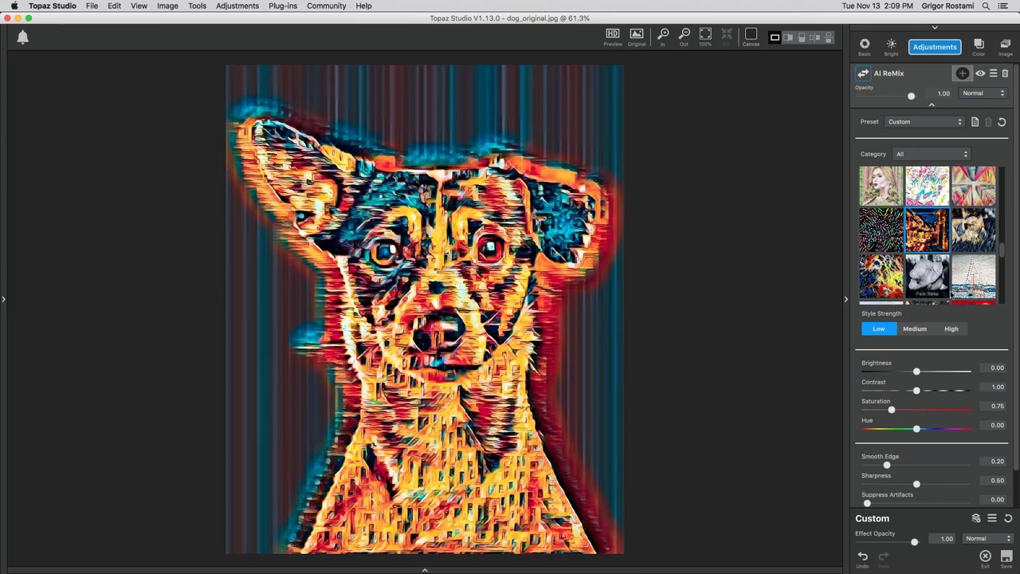
Apply the yellow-blue abstract style at High style strength, view at 100%, and collapse AI ReMix.
{"action": "mouse_move", "coordinate": [1002, 248]}
{"action": "left_mouse_down"}
{"action": "mouse_move", "coordinate": [1005, 232]}
{"action": "mouse_move", "coordinate": [1002, 255]}
{"action": "left_mouse_up"}
{"action": "mouse_move", "coordinate": [1003, 261]}
{"action": "left_mouse_down"}
{"action": "mouse_move", "coordinate": [998, 295]}
{"action": "mouse_move", "coordinate": [1004, 257]}
{"action": "left_mouse_up"}
{"action": "left_click", "coordinate": [881, 239]}
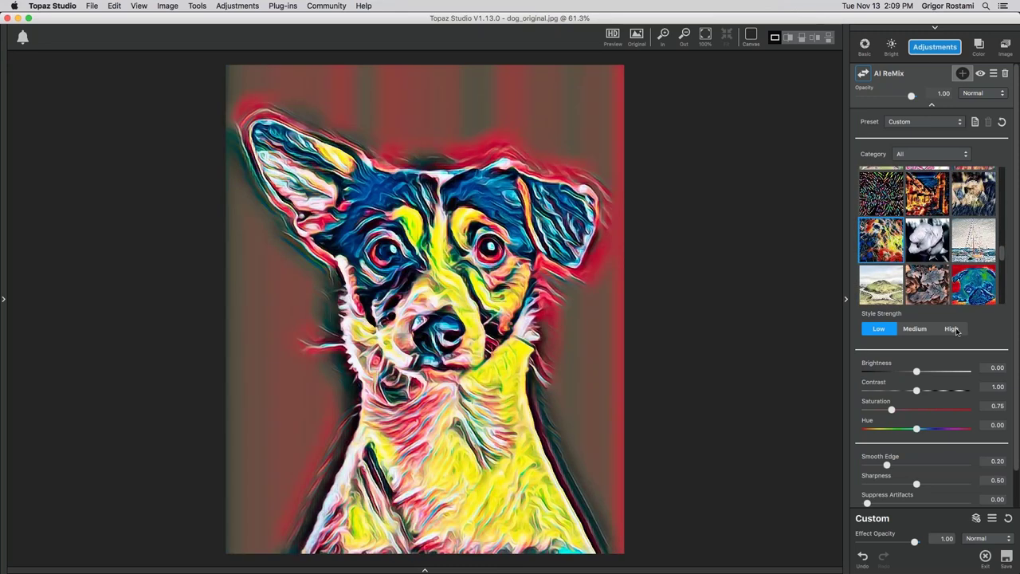
{"action": "left_click", "coordinate": [957, 331]}
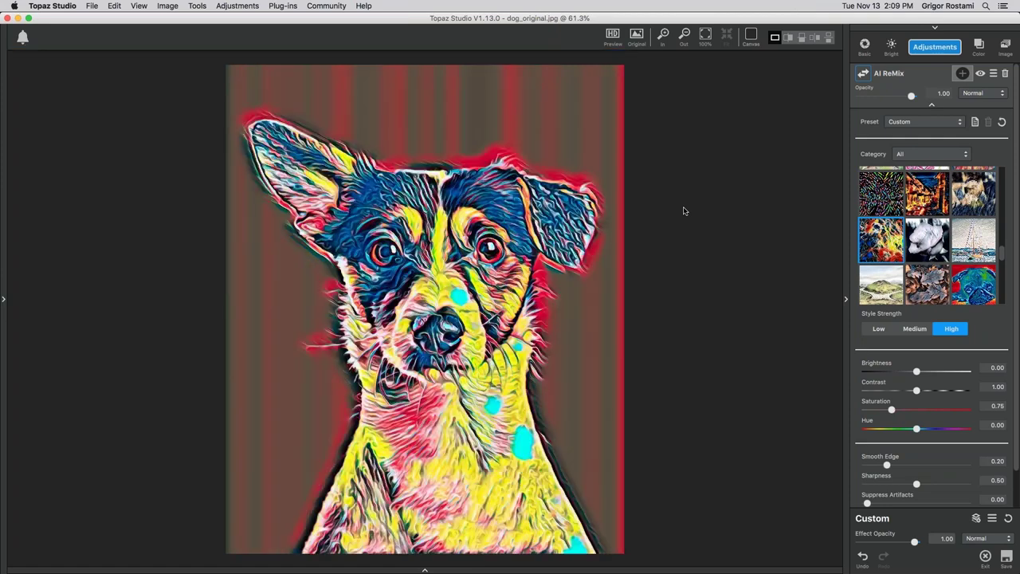
{"action": "mouse_move", "coordinate": [705, 36]}
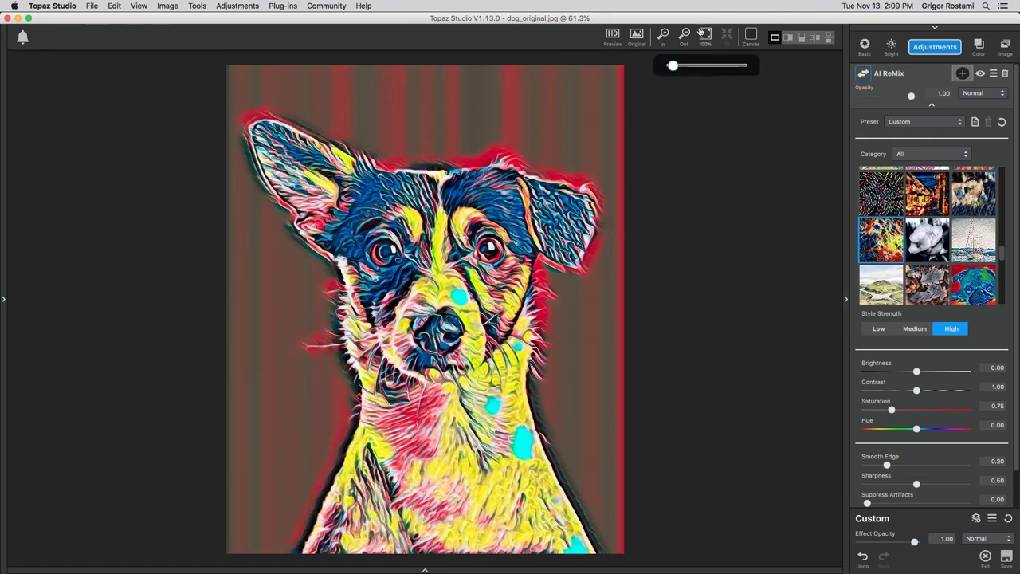
{"action": "left_click", "coordinate": [705, 35]}
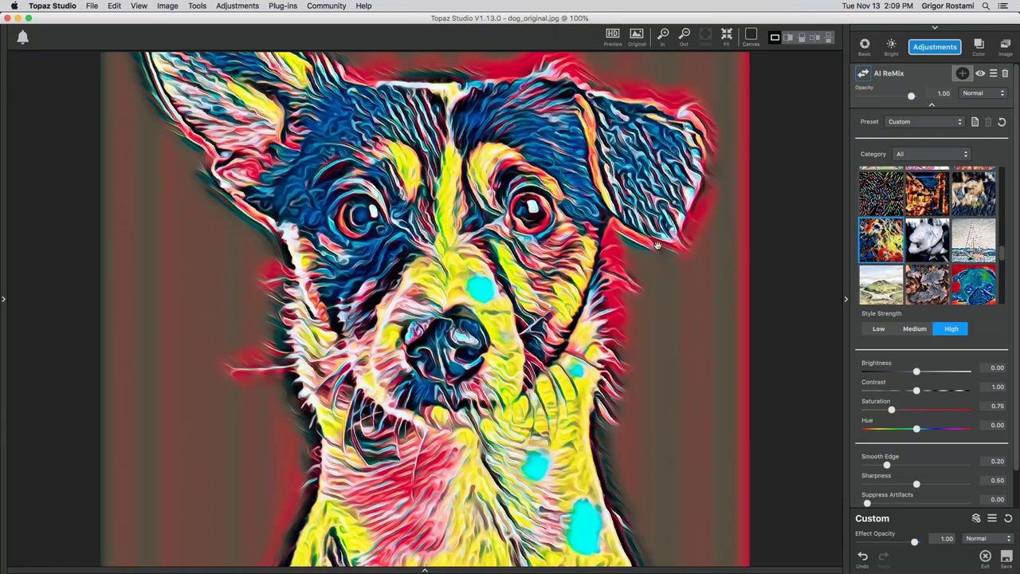
{"action": "left_click", "coordinate": [932, 104]}
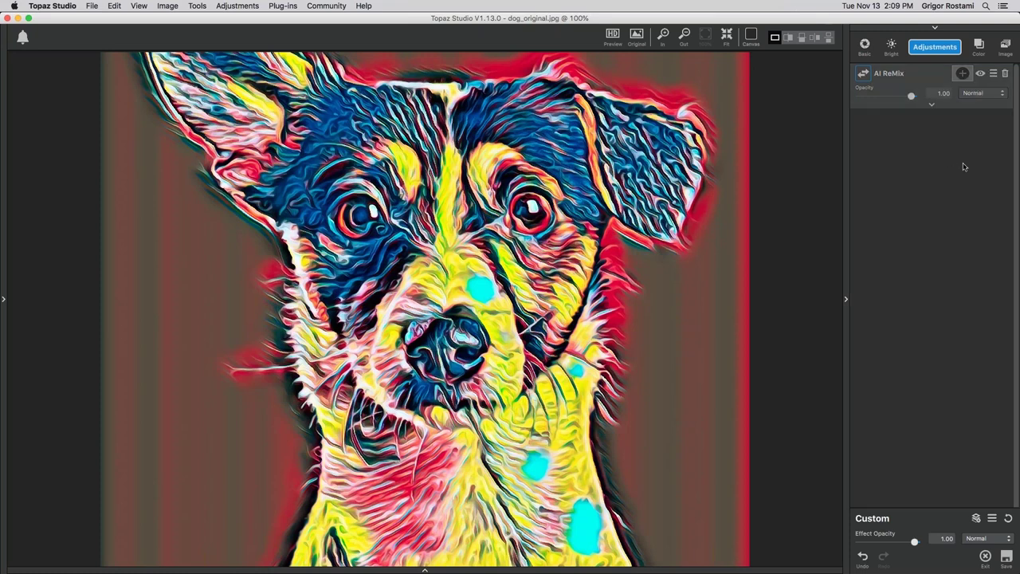
Add an Impression adjustment, disable it with its eye icon, and re-expand AI ReMix.
{"action": "left_click", "coordinate": [928, 47]}
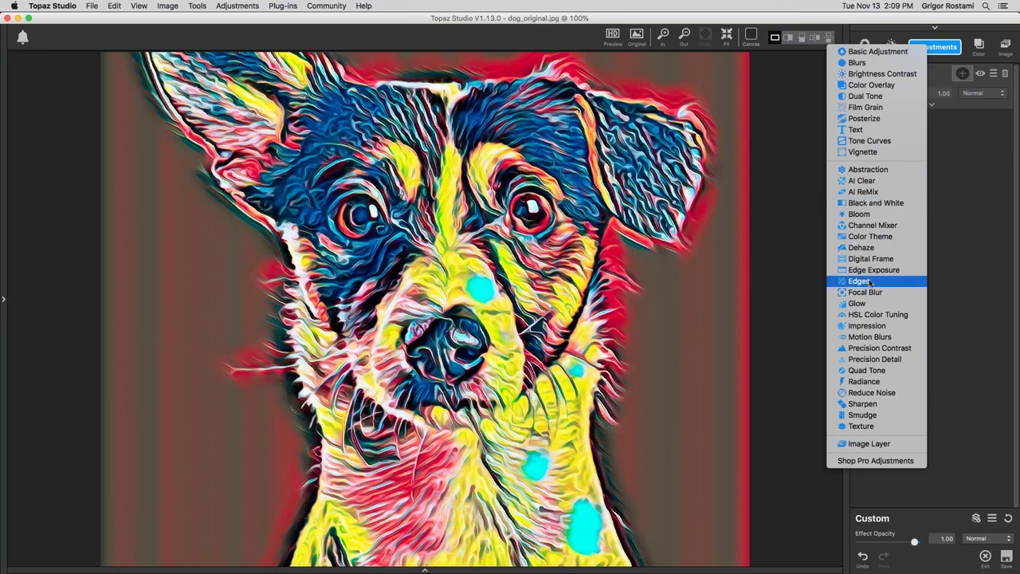
{"action": "left_click", "coordinate": [866, 325]}
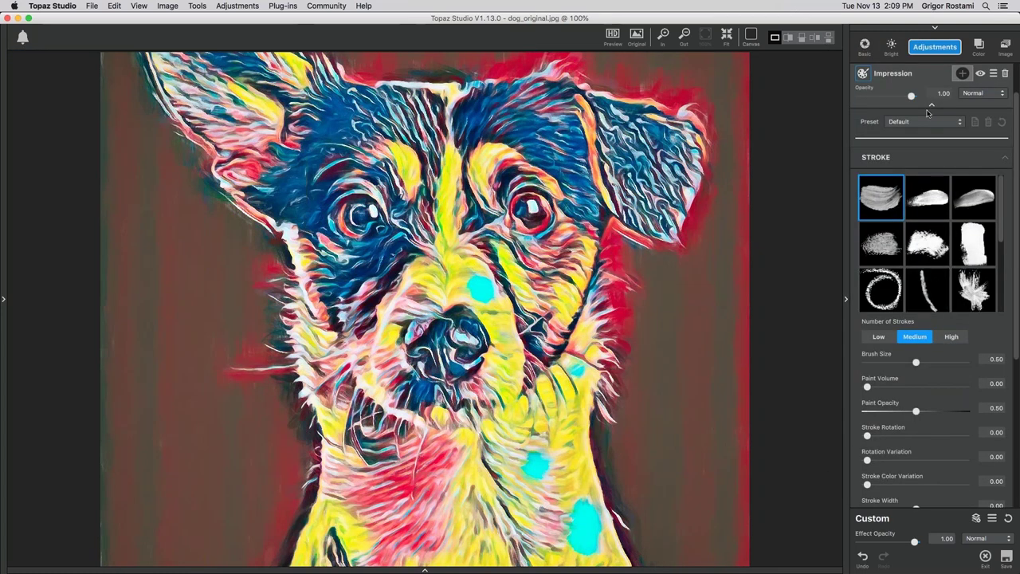
{"action": "left_click", "coordinate": [931, 107]}
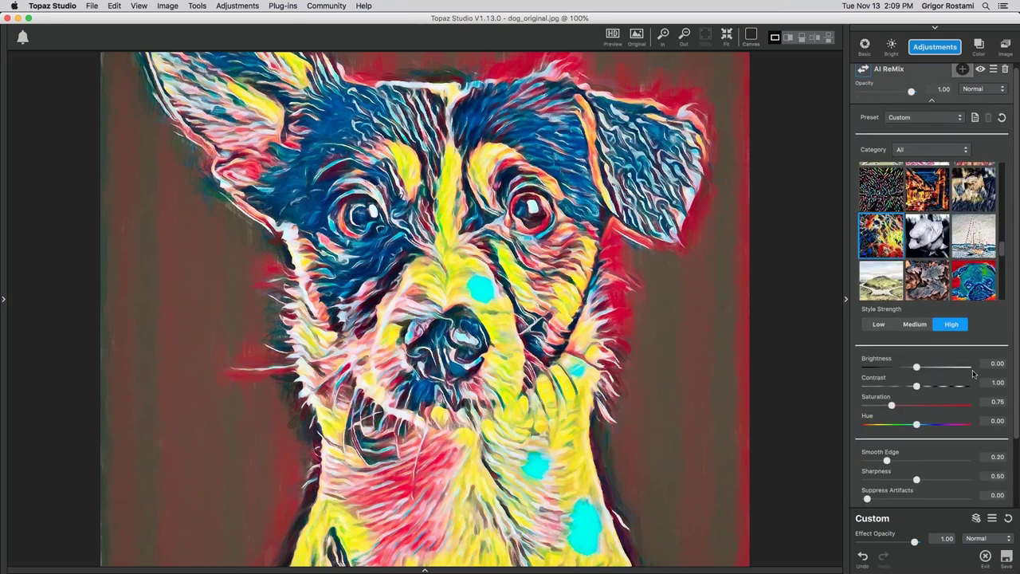
{"action": "scroll", "coordinate": [1017, 351], "scroll_direction": "down", "scroll_amount": 2}
{"action": "scroll", "coordinate": [1016, 351], "scroll_direction": "down", "scroll_amount": 1}
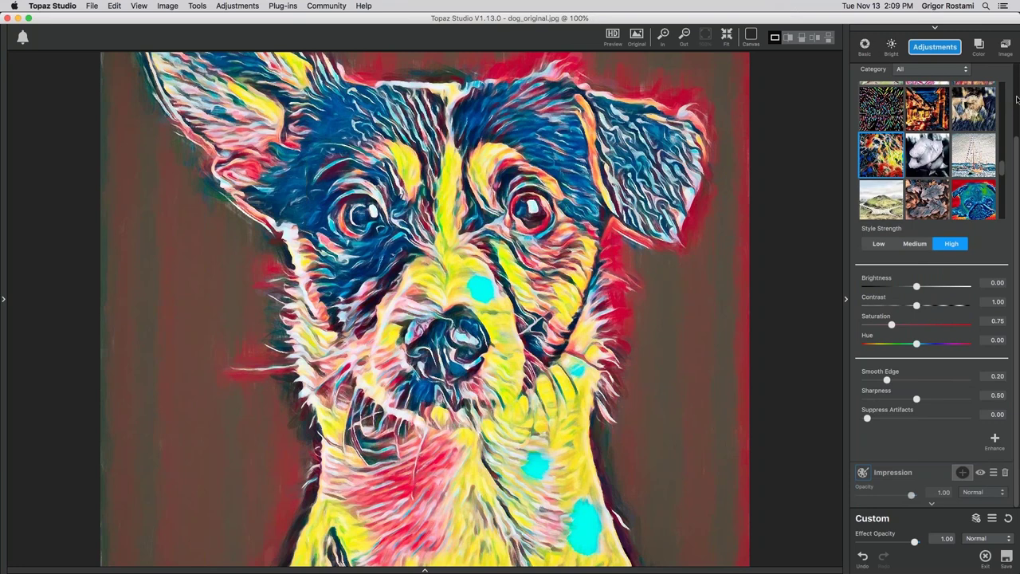
{"action": "scroll", "coordinate": [1016, 99], "scroll_direction": "up", "scroll_amount": 2}
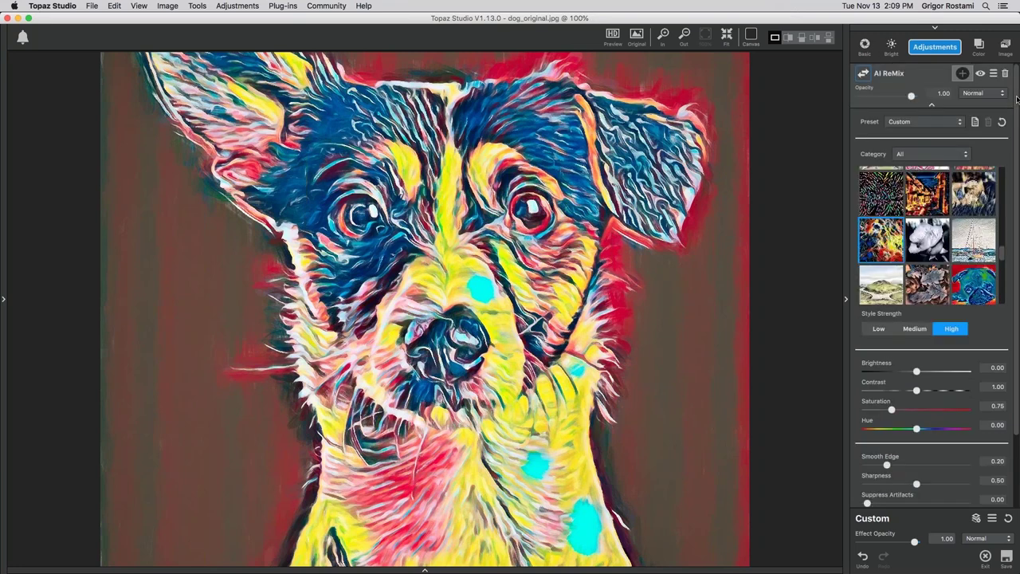
{"action": "left_click", "coordinate": [931, 104]}
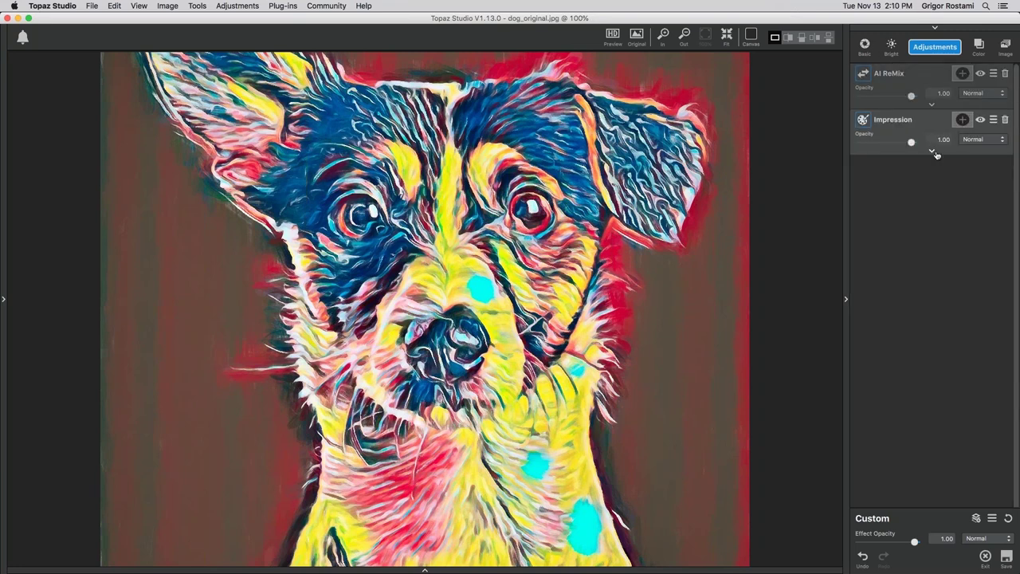
{"action": "left_click", "coordinate": [980, 119]}
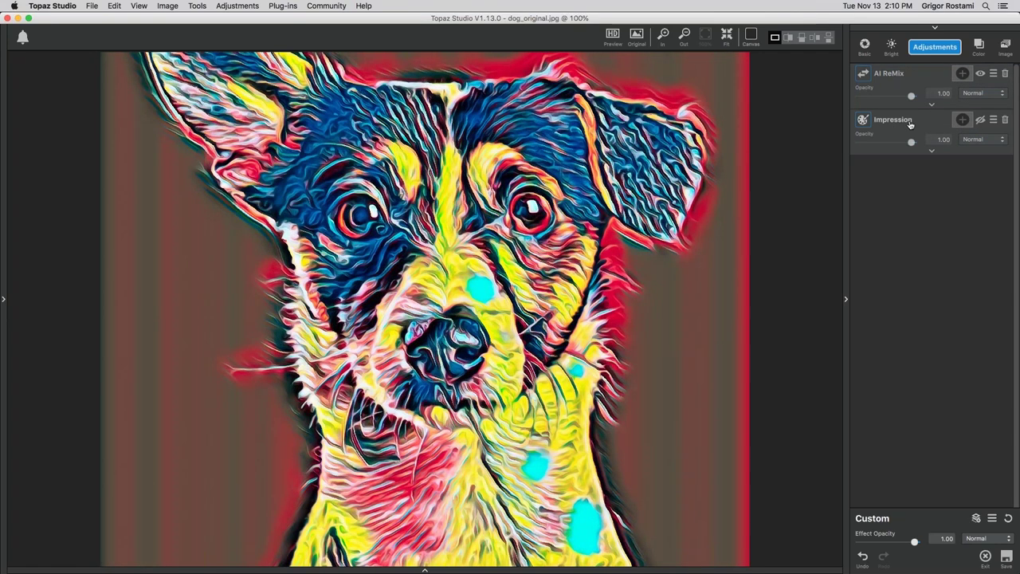
{"action": "left_click", "coordinate": [931, 105]}
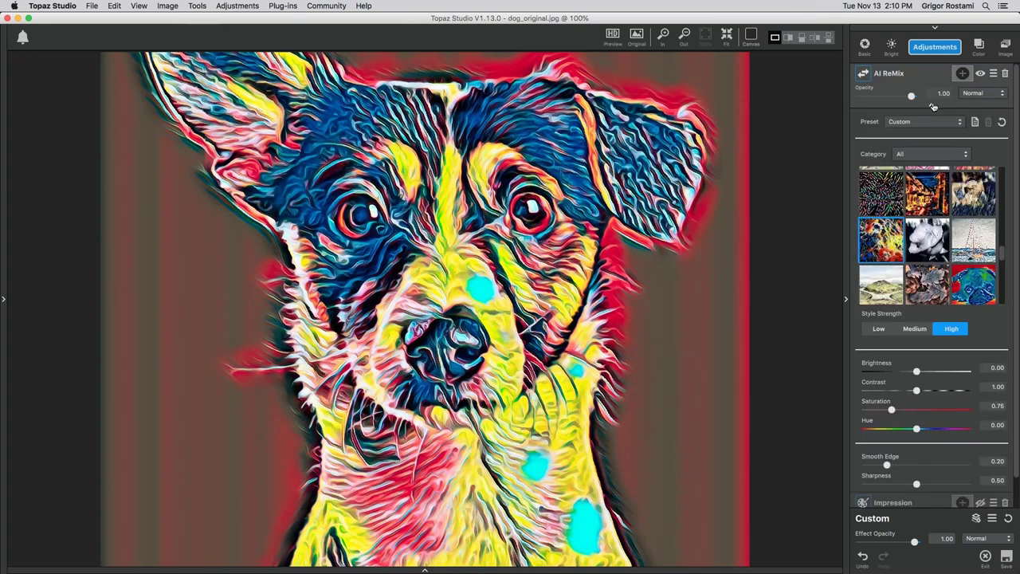
Set AI ReMix Smooth Edge to 0.35, Sharpness to 0.10 and Suppress Artifacts to 0.86.
{"action": "left_click_drag", "start_coordinate": [1015, 323], "coordinate": [1017, 396]}
{"action": "left_click", "coordinate": [887, 383]}
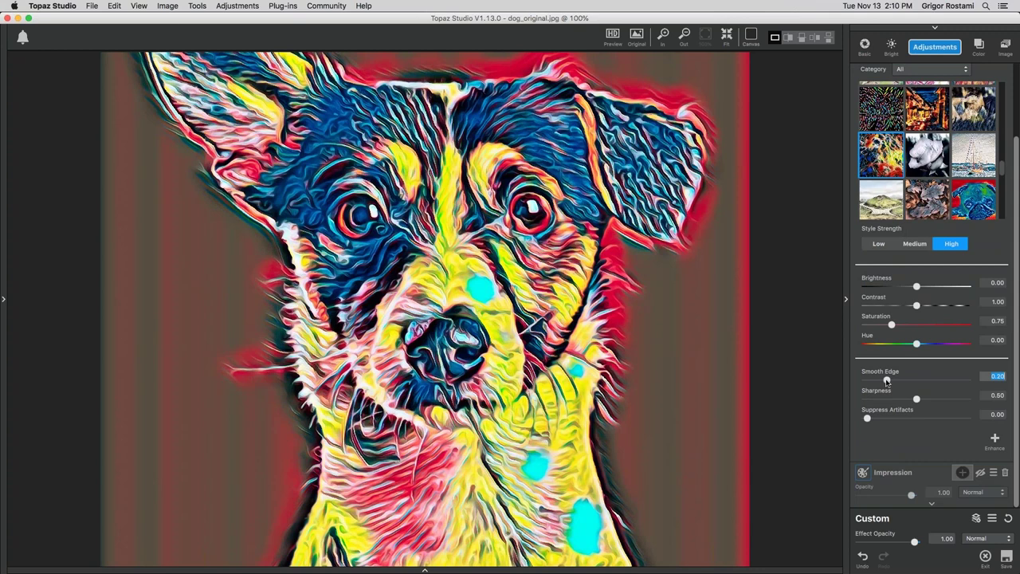
{"action": "left_click_drag", "start_coordinate": [887, 383], "coordinate": [901, 380]}
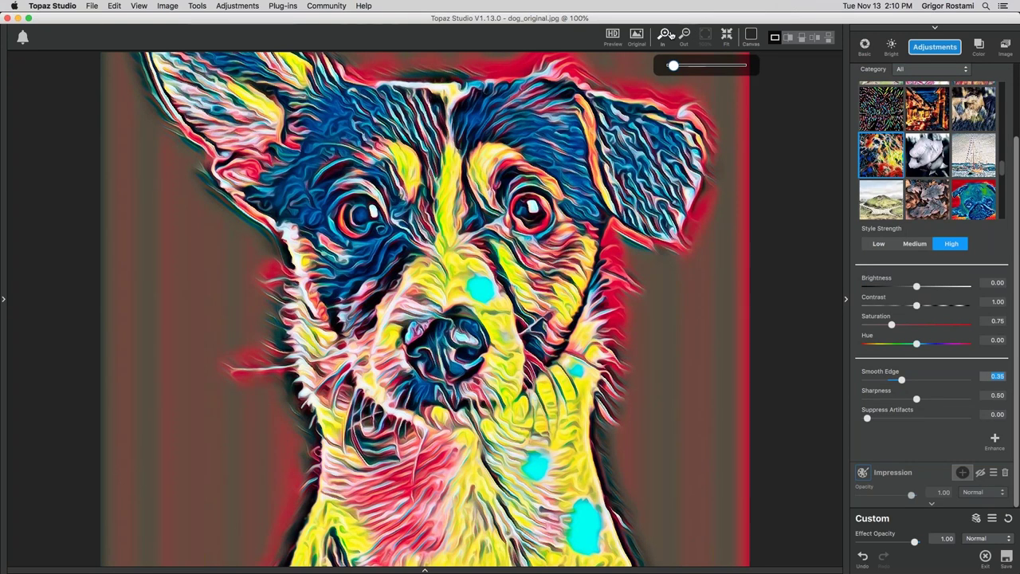
{"action": "left_click", "coordinate": [662, 36]}
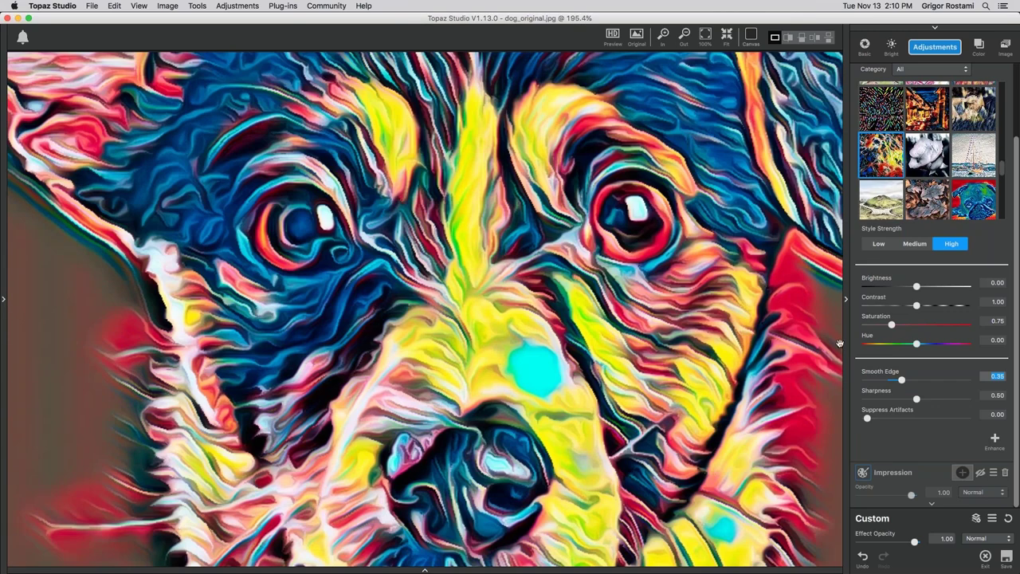
{"action": "left_click_drag", "start_coordinate": [917, 401], "coordinate": [903, 399]}
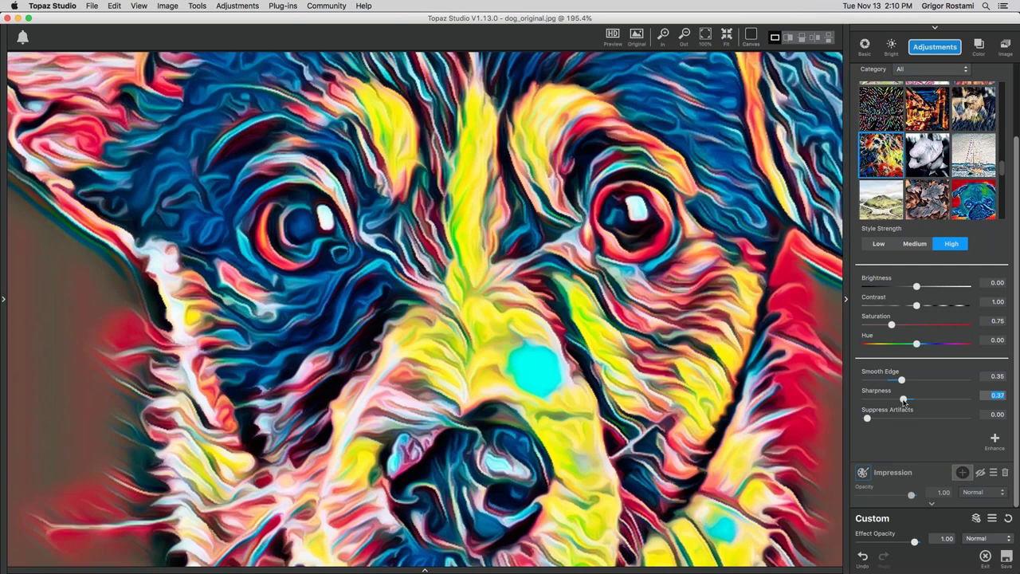
{"action": "left_click_drag", "start_coordinate": [903, 401], "coordinate": [877, 402]}
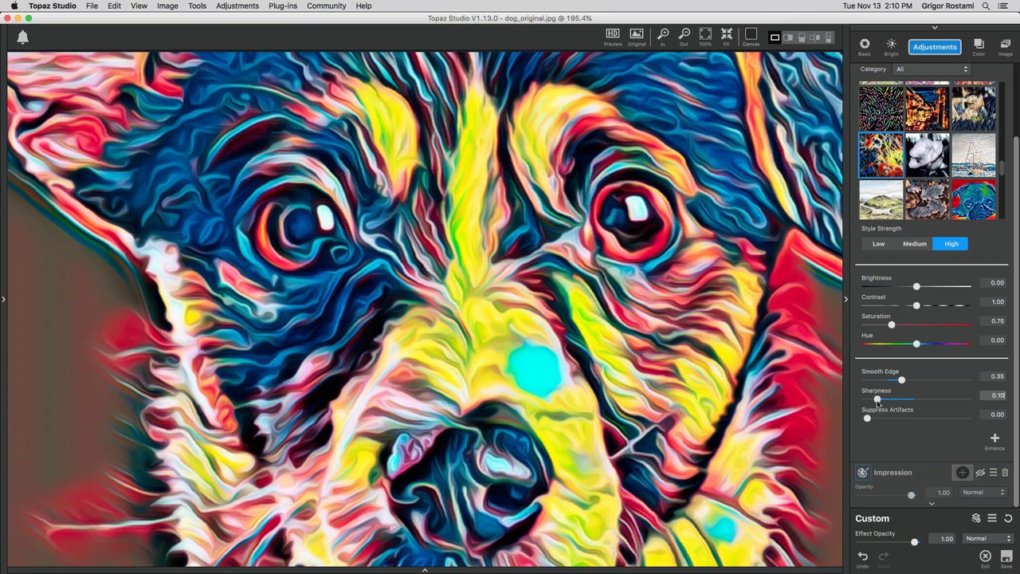
{"action": "left_click_drag", "start_coordinate": [870, 421], "coordinate": [952, 420]}
{"action": "key", "text": "super+0"}
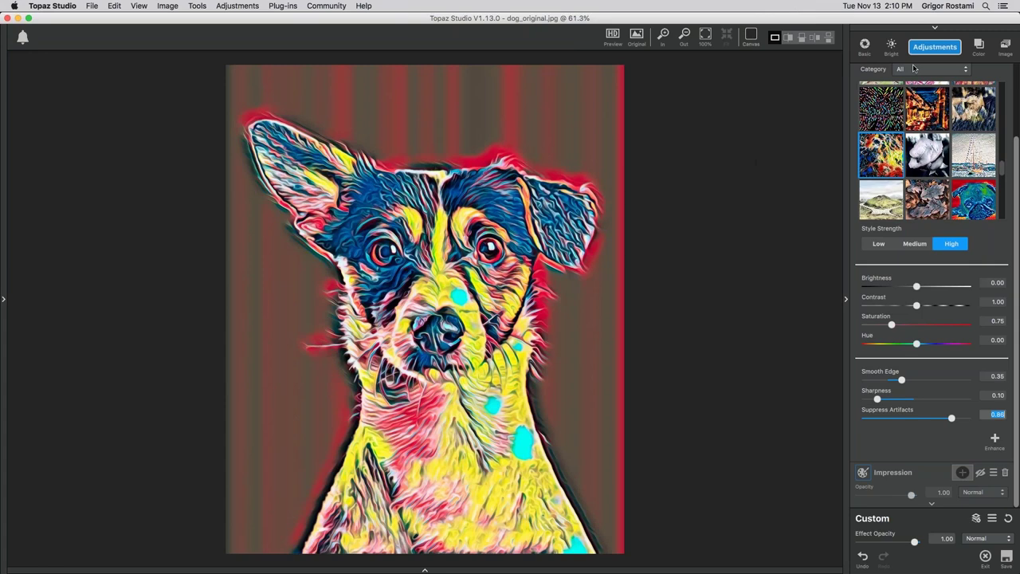
{"action": "left_click", "coordinate": [705, 34]}
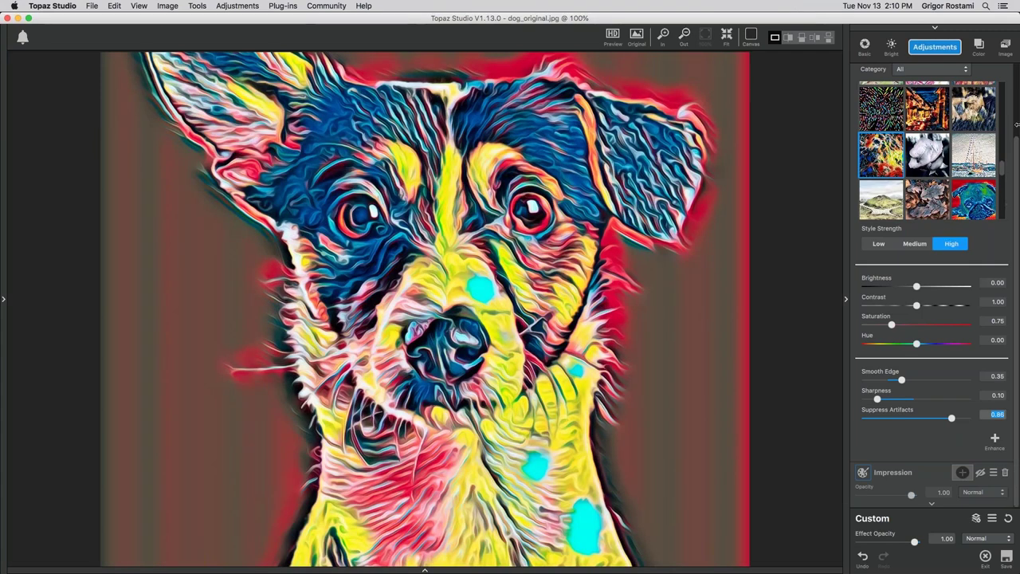
{"action": "scroll", "coordinate": [1017, 124], "scroll_direction": "up", "scroll_amount": 3}
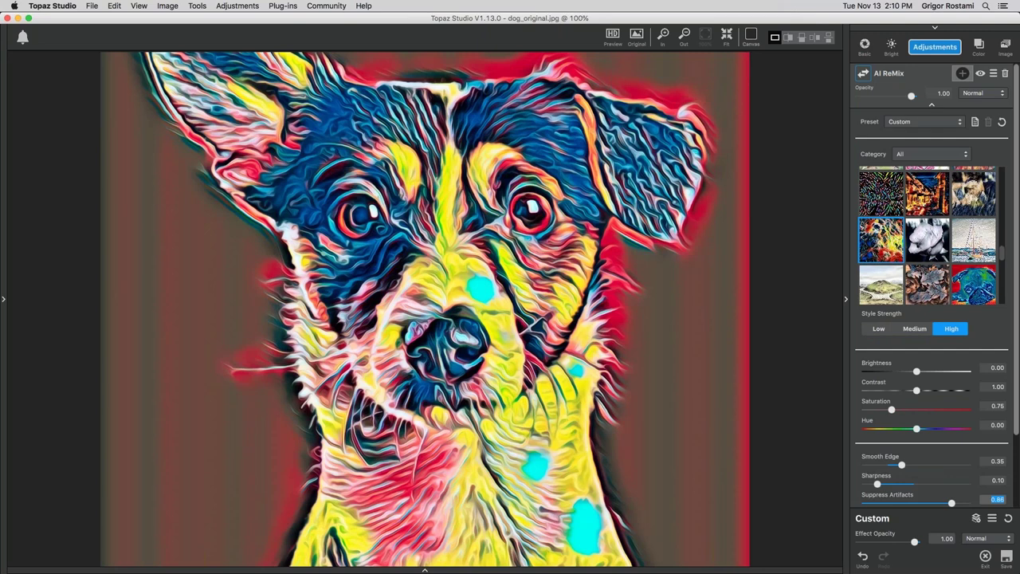
Set Impression strokes to High and raise Brush Size, Paint Volume to 0.74 and Opacity to 0.78.
{"action": "left_click", "coordinate": [932, 104]}
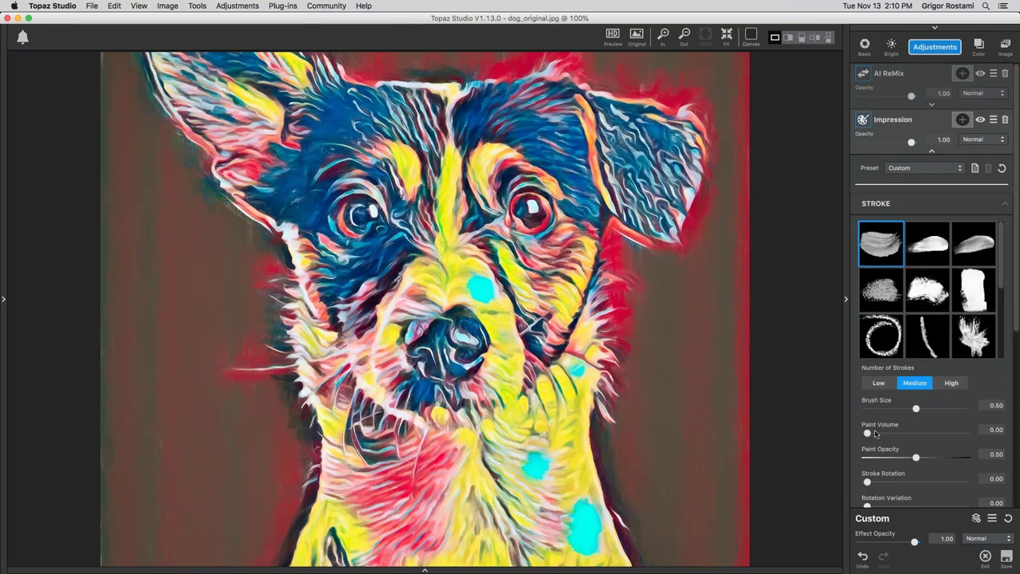
{"action": "left_click", "coordinate": [950, 383]}
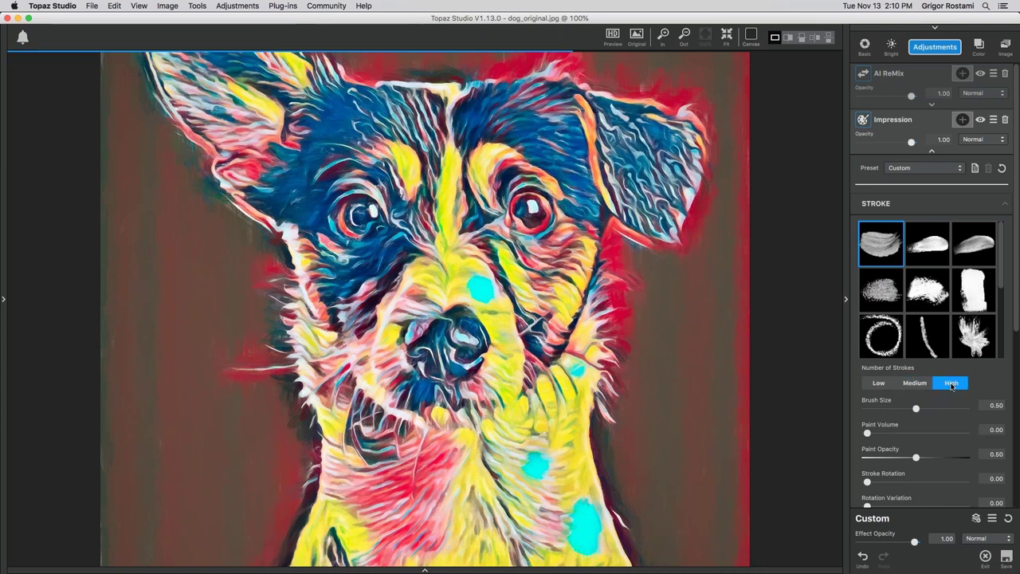
{"action": "left_click", "coordinate": [916, 408]}
{"action": "left_click_drag", "start_coordinate": [915, 410], "coordinate": [924, 410]}
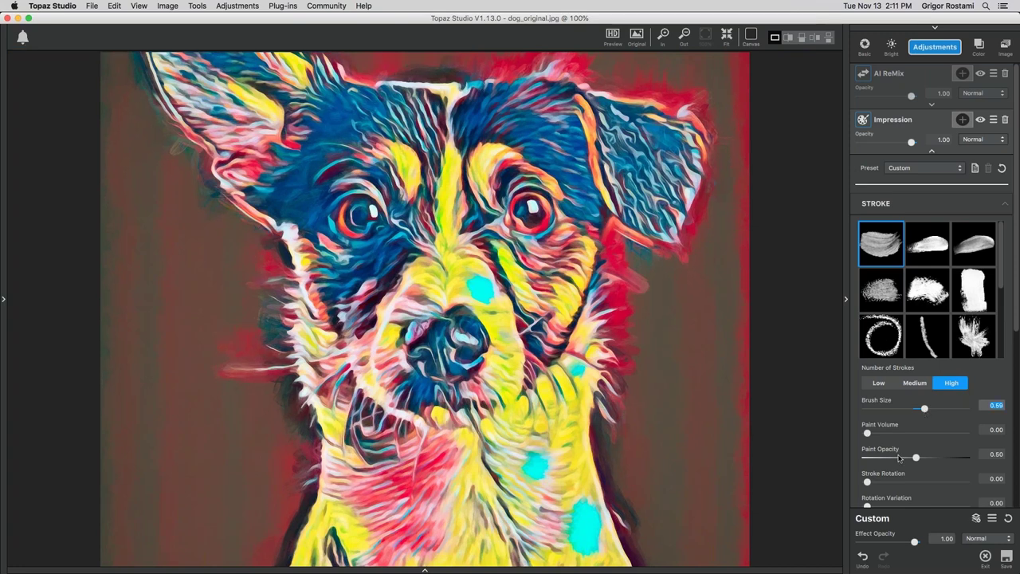
{"action": "left_click_drag", "start_coordinate": [867, 433], "coordinate": [939, 434]}
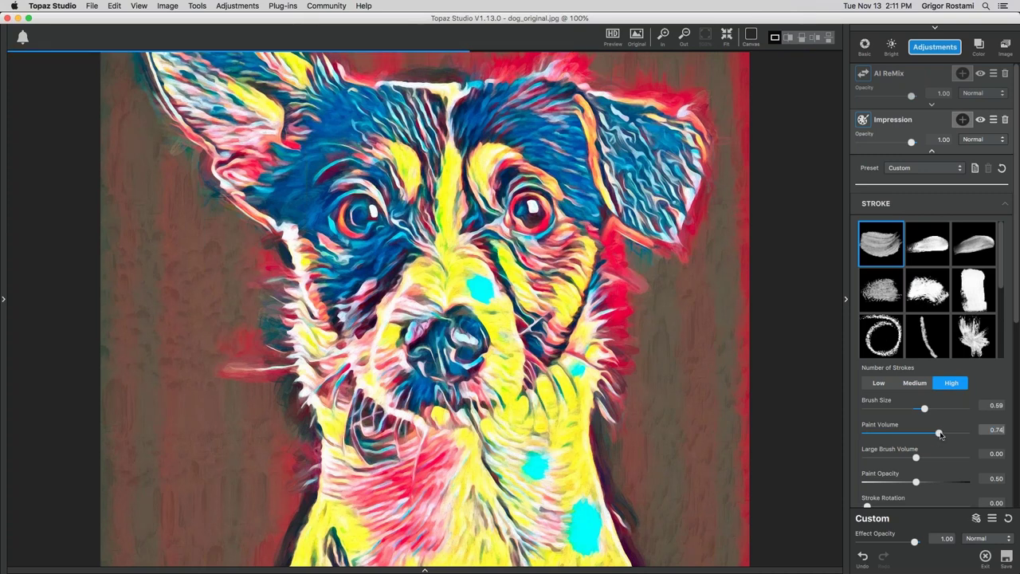
{"action": "left_click_drag", "start_coordinate": [916, 482], "coordinate": [944, 482]}
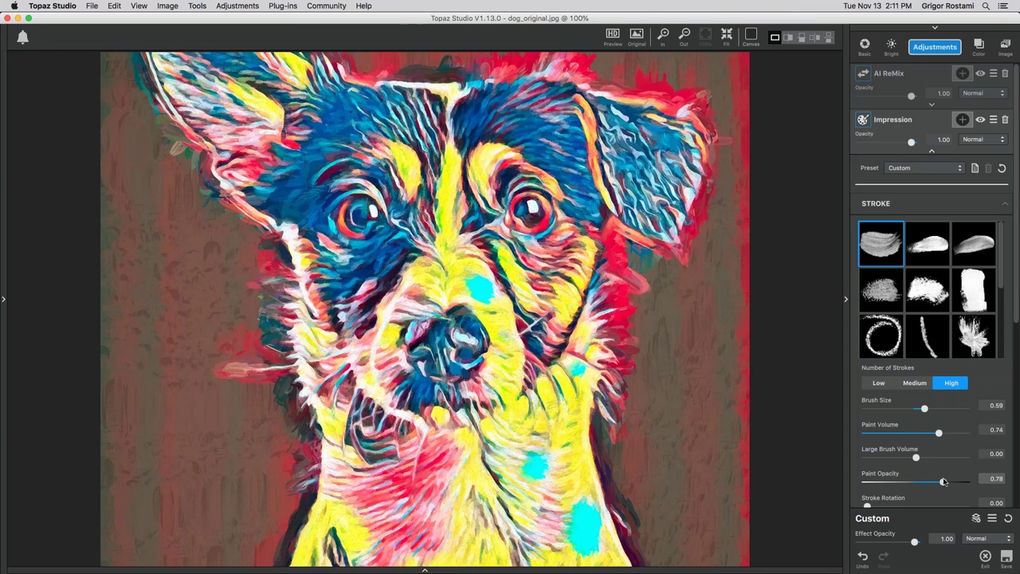
{"action": "left_click_drag", "start_coordinate": [944, 481], "coordinate": [944, 482]}
Set Impression Brush Size to 0.45 and stroke Spill to 0.56.
{"action": "left_click_drag", "start_coordinate": [1014, 322], "coordinate": [1017, 473]}
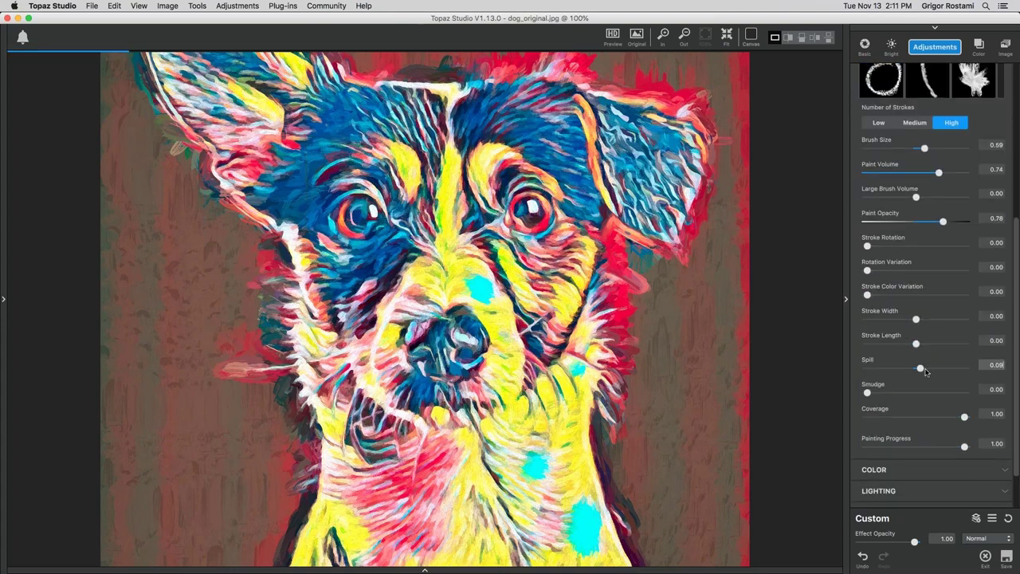
{"action": "left_click_drag", "start_coordinate": [917, 367], "coordinate": [966, 369]}
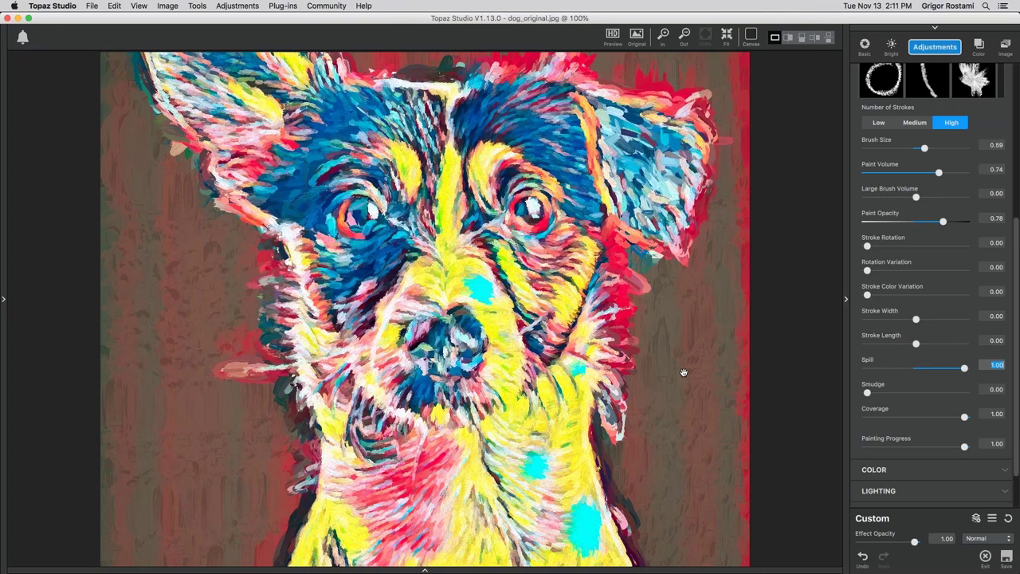
{"action": "left_click_drag", "start_coordinate": [925, 148], "coordinate": [912, 152]}
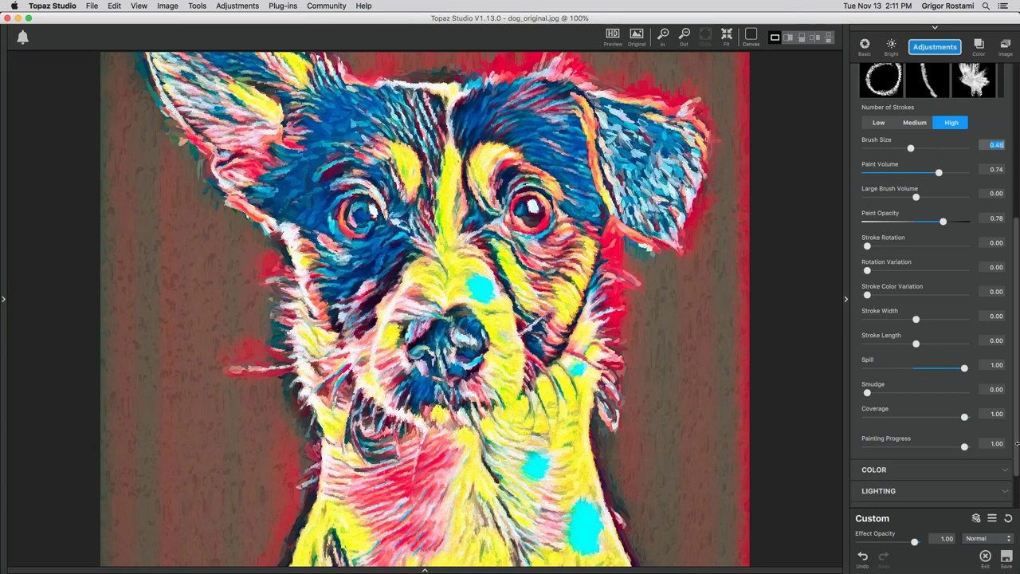
{"action": "mouse_move", "coordinate": [965, 370]}
{"action": "left_mouse_down"}
{"action": "mouse_move", "coordinate": [886, 371]}
{"action": "mouse_move", "coordinate": [944, 370]}
{"action": "left_mouse_up"}
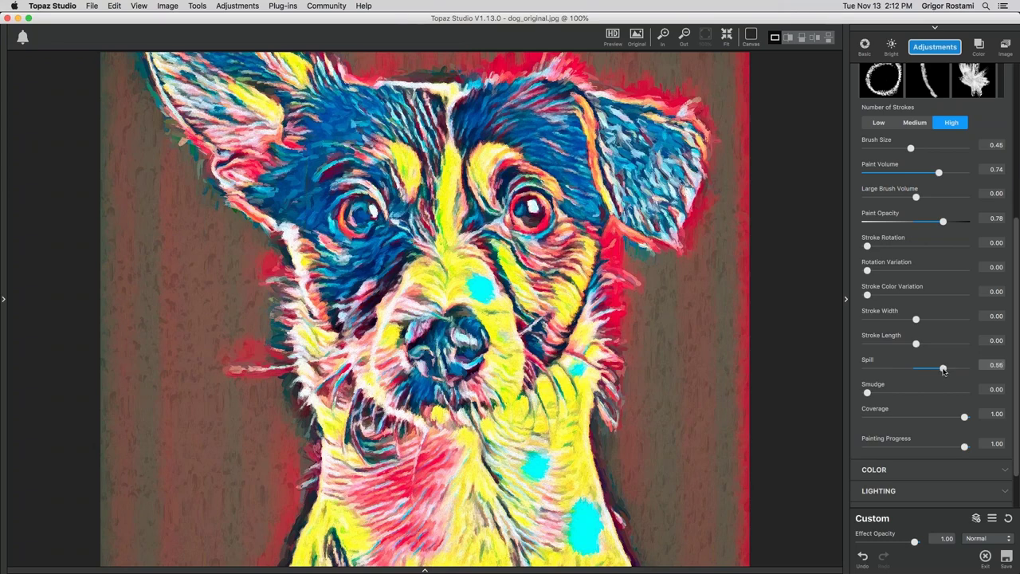
{"action": "key", "text": "Tab"}
Compare the painted dog with the original in split view, then zoom in on the face.
{"action": "left_click", "coordinate": [814, 38]}
{"action": "left_click", "coordinate": [726, 35]}
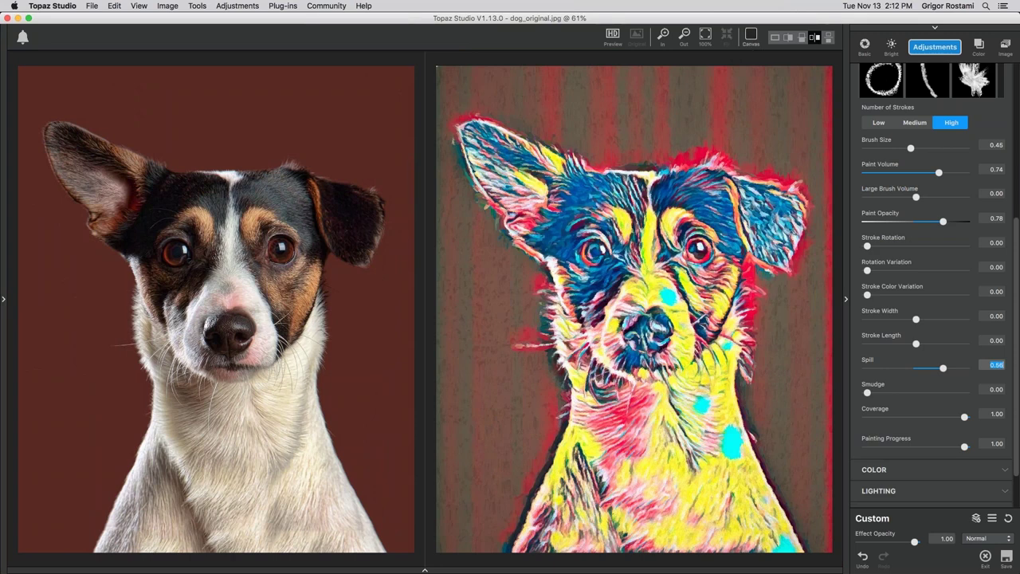
{"action": "left_click", "coordinate": [774, 37]}
{"action": "left_click", "coordinate": [605, 215]}
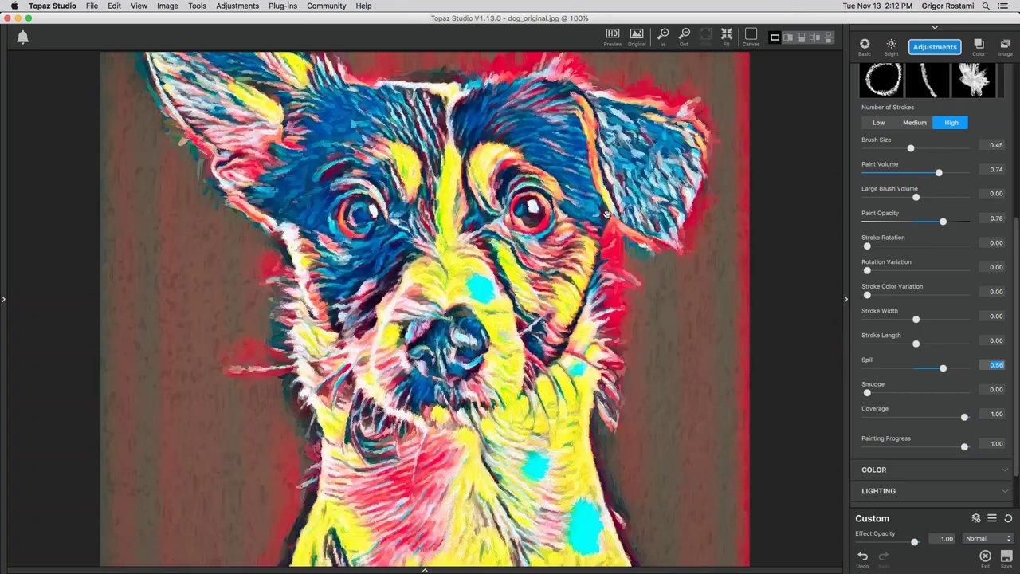
{"action": "key", "text": "super+equal"}
{"action": "left_click_drag", "start_coordinate": [606, 215], "coordinate": [605, 243]}
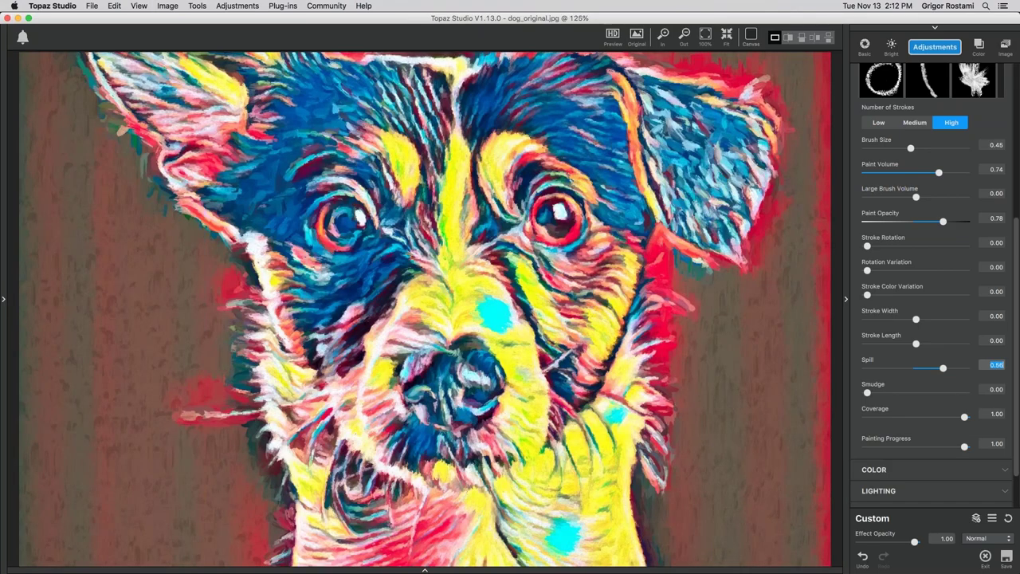
{"action": "scroll", "coordinate": [1017, 262], "scroll_direction": "up", "scroll_amount": 5}
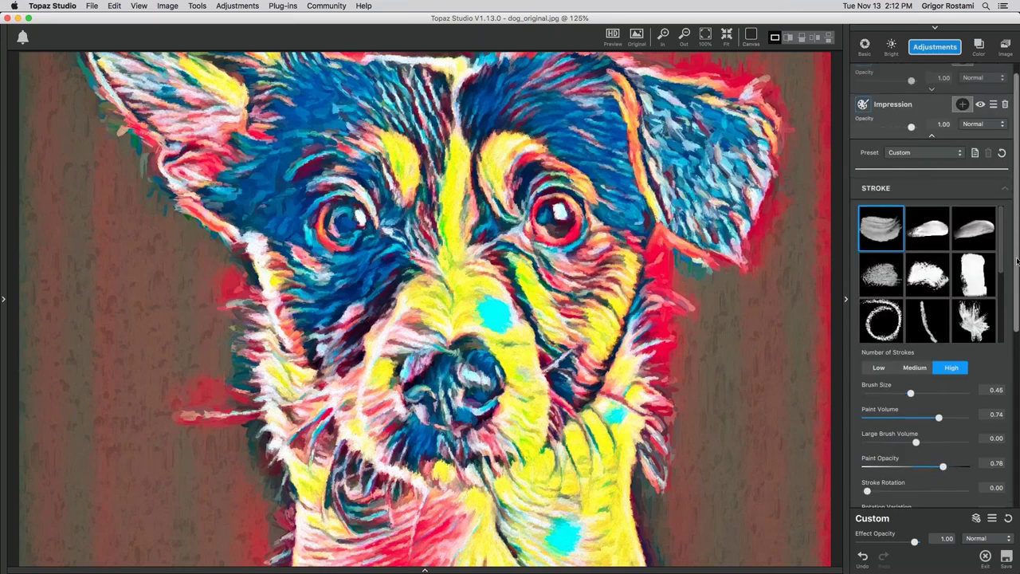
Expand the Texture section and raise Texture Strength to 0.99.
{"action": "left_click_drag", "start_coordinate": [1017, 260], "coordinate": [1017, 470]}
{"action": "left_click", "coordinate": [1005, 460]}
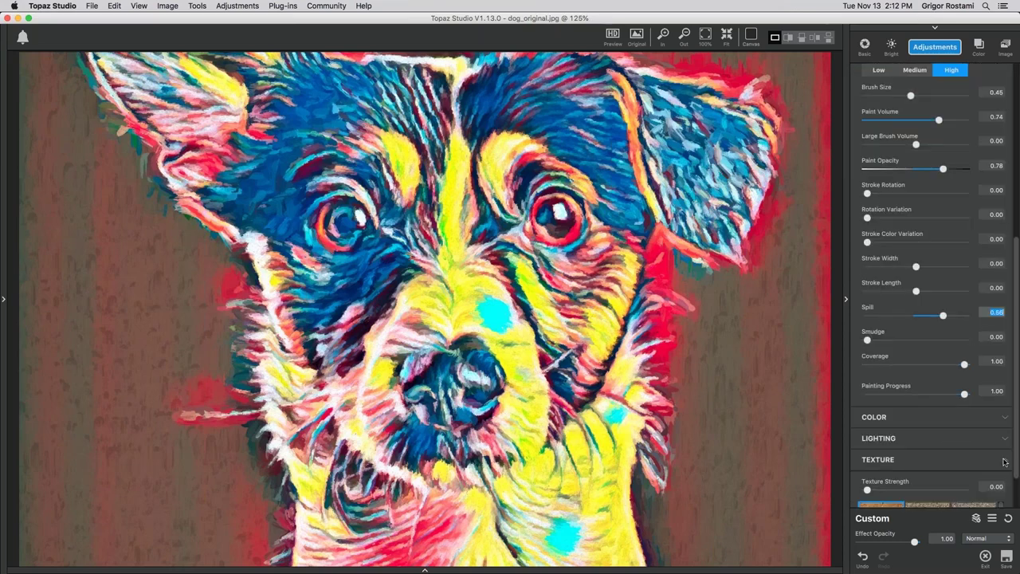
{"action": "left_click_drag", "start_coordinate": [1017, 398], "coordinate": [1018, 460]}
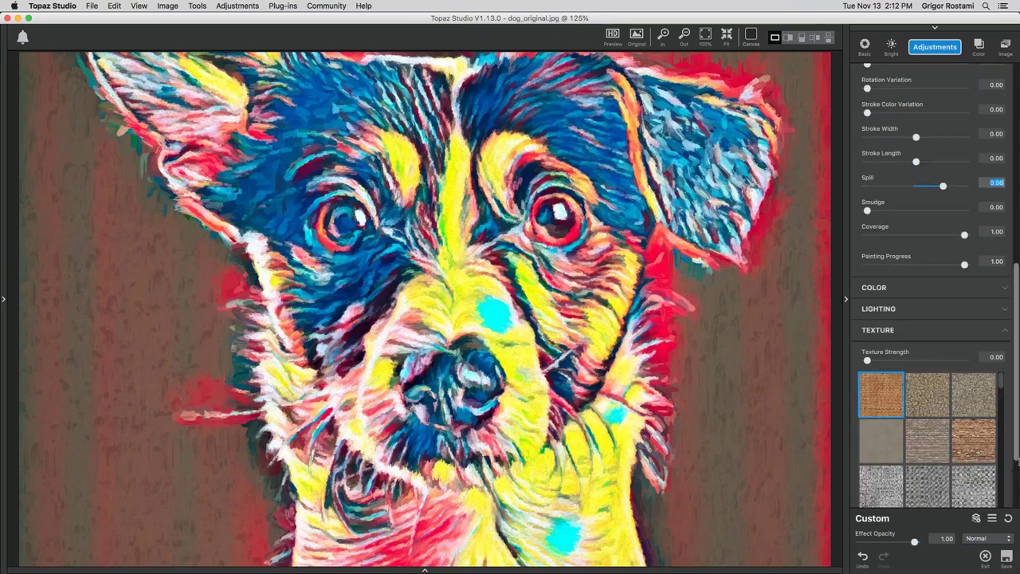
{"action": "scroll", "coordinate": [1018, 459], "scroll_direction": "down", "scroll_amount": 3}
{"action": "left_click", "coordinate": [883, 348]}
{"action": "left_click_drag", "start_coordinate": [867, 261], "coordinate": [878, 267]}
{"action": "left_click_drag", "start_coordinate": [877, 267], "coordinate": [963, 264]}
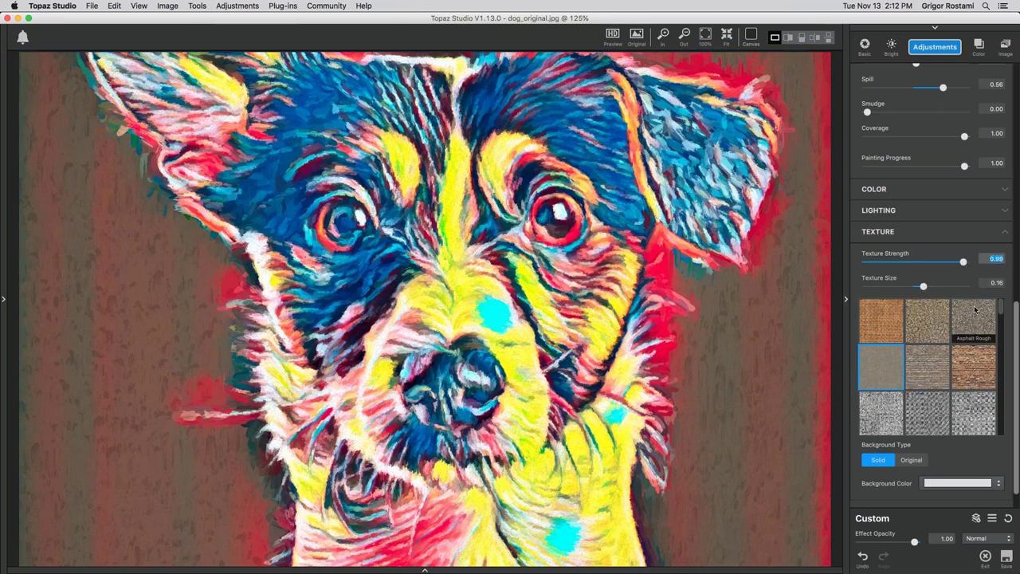
Switch the texture to Canvas IV at size 0.16 and compare with the original photo.
{"action": "scroll", "coordinate": [1001, 309], "scroll_direction": "down", "scroll_amount": 3}
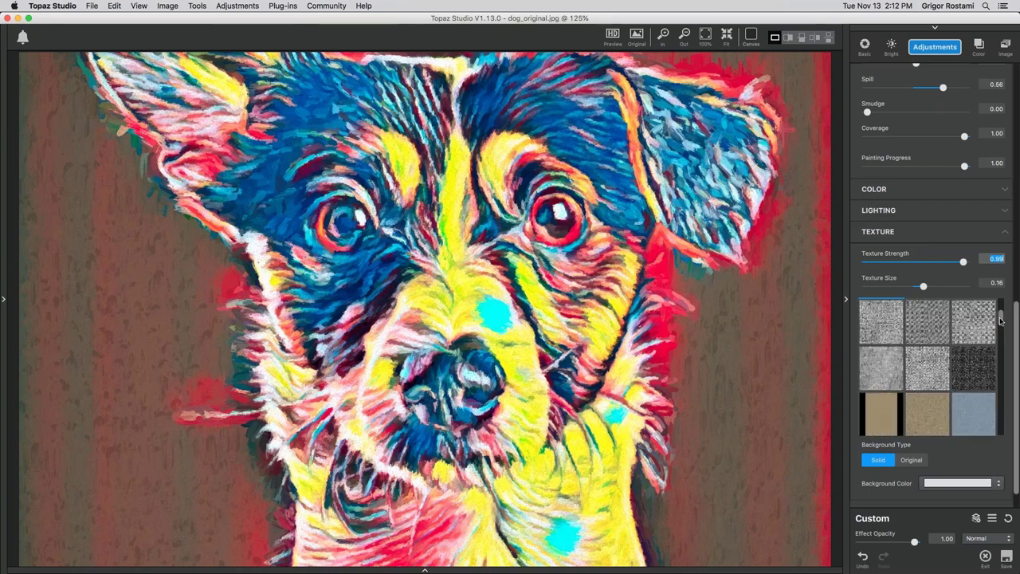
{"action": "left_click", "coordinate": [895, 354]}
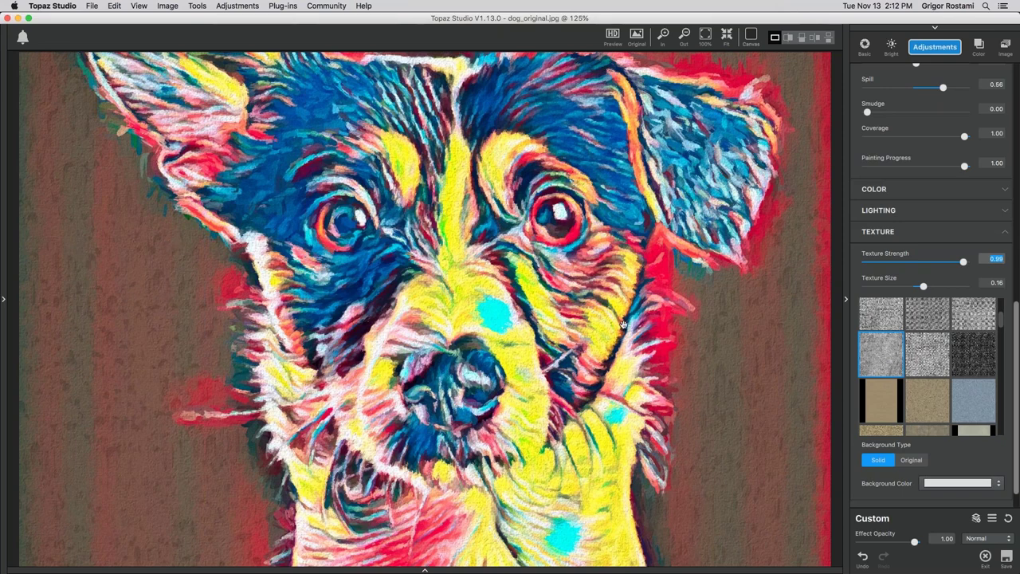
{"action": "left_click", "coordinate": [636, 36]}
{"action": "left_click_drag", "start_coordinate": [702, 352], "coordinate": [702, 388]}
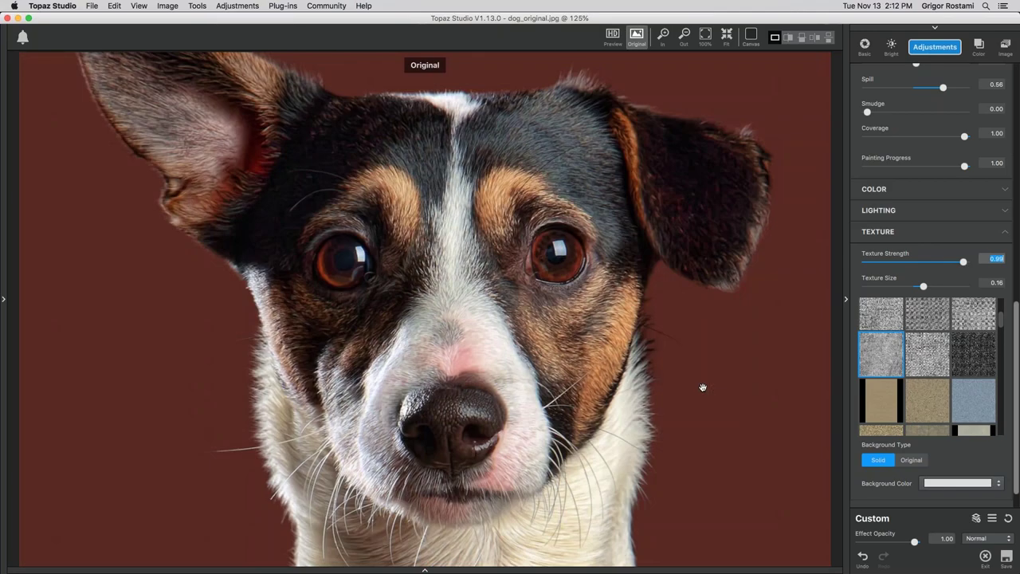
Return to the painted view and collapse the Impression layer's settings.
{"action": "key", "text": "o"}
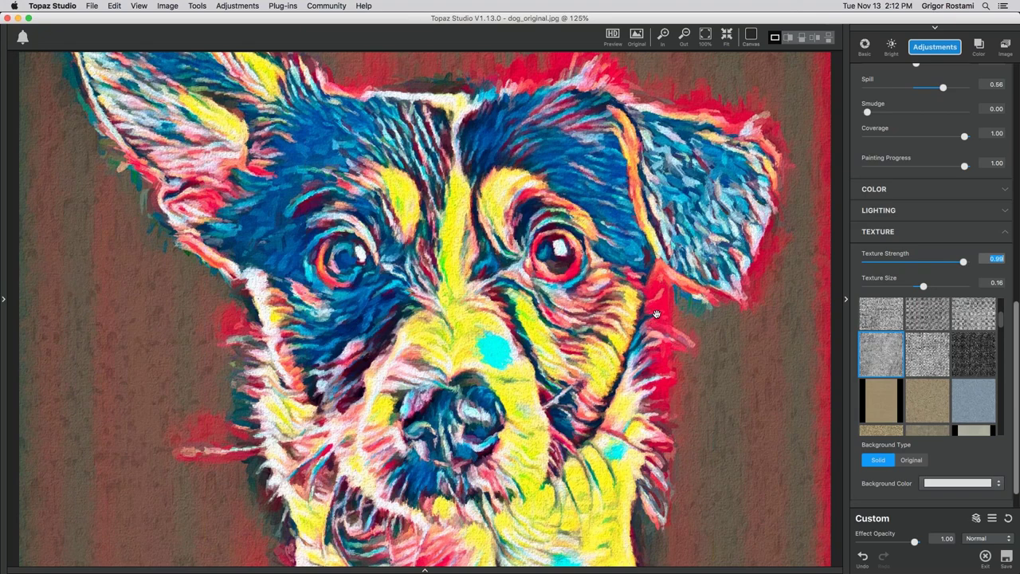
{"action": "left_click", "coordinate": [1016, 171]}
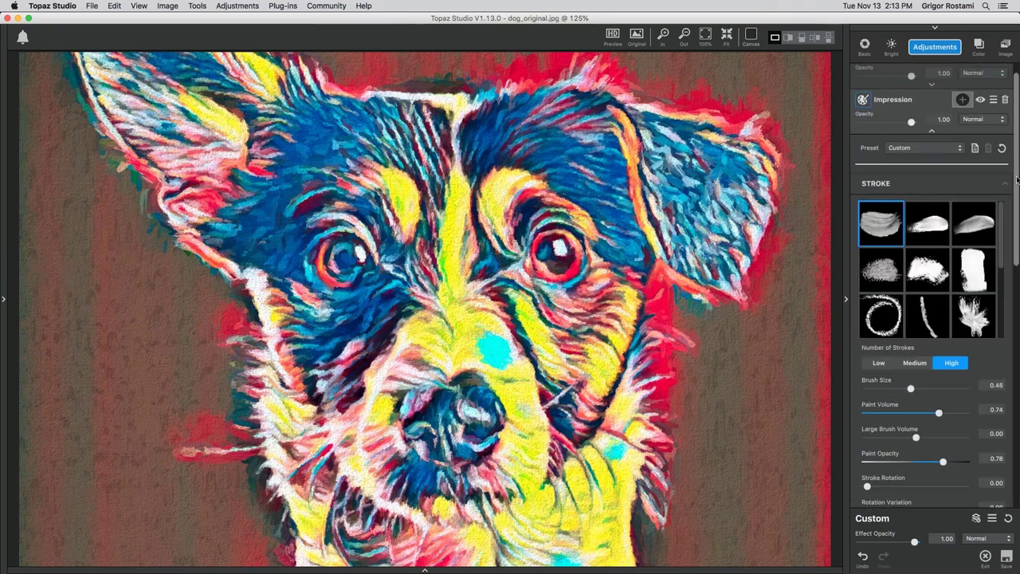
{"action": "scroll", "coordinate": [933, 152], "scroll_direction": "up", "scroll_amount": 1}
{"action": "left_click", "coordinate": [932, 151]}
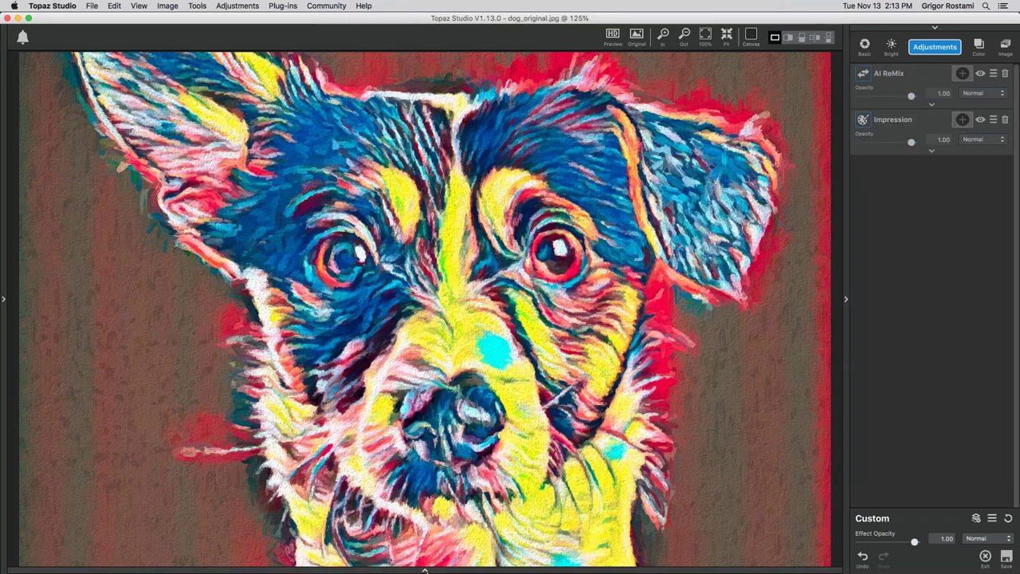
Switch to Flowers_Vase.jpg at 100%, remove all its effect layers, and open the Adjustments list.
{"action": "left_click", "coordinate": [425, 571]}
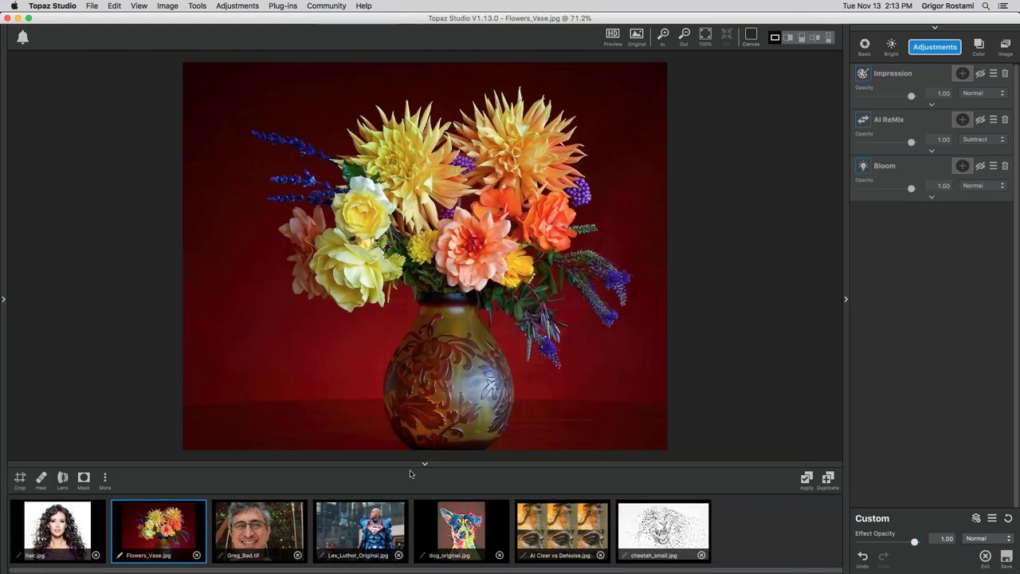
{"action": "left_click", "coordinate": [425, 466]}
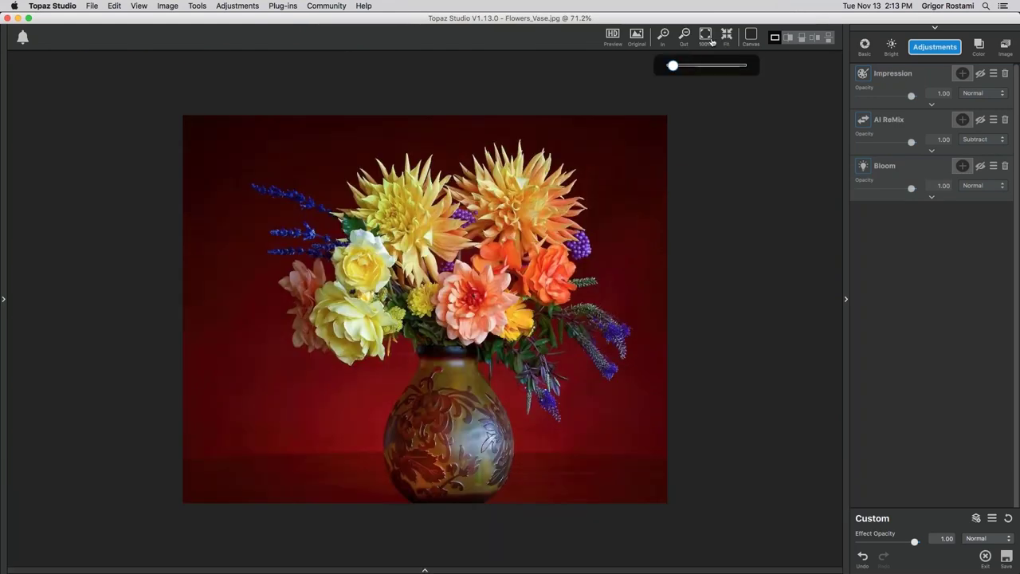
{"action": "left_click", "coordinate": [705, 35]}
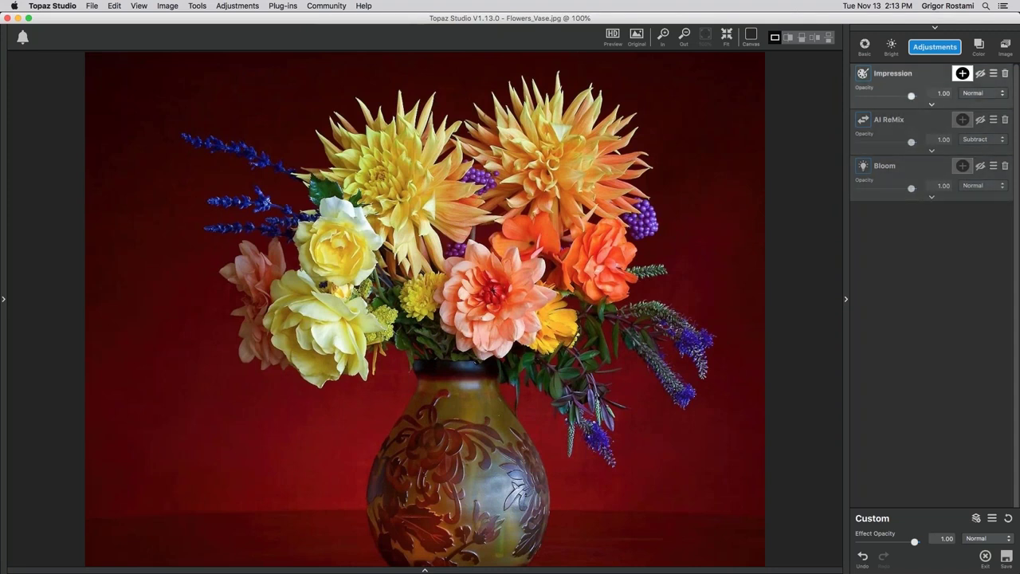
{"action": "left_click", "coordinate": [931, 150]}
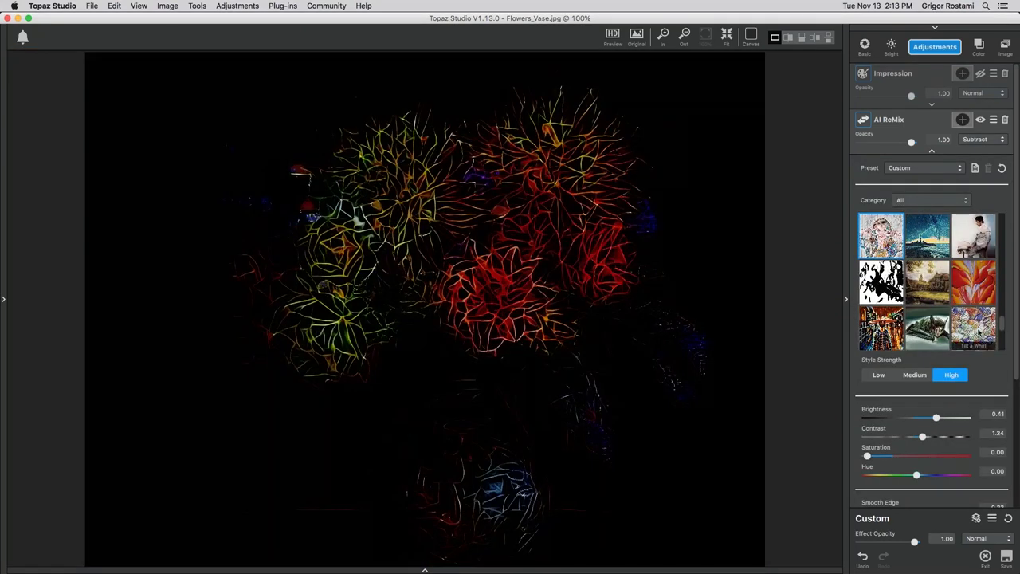
{"action": "left_click", "coordinate": [1008, 518]}
{"action": "left_click", "coordinate": [935, 46]}
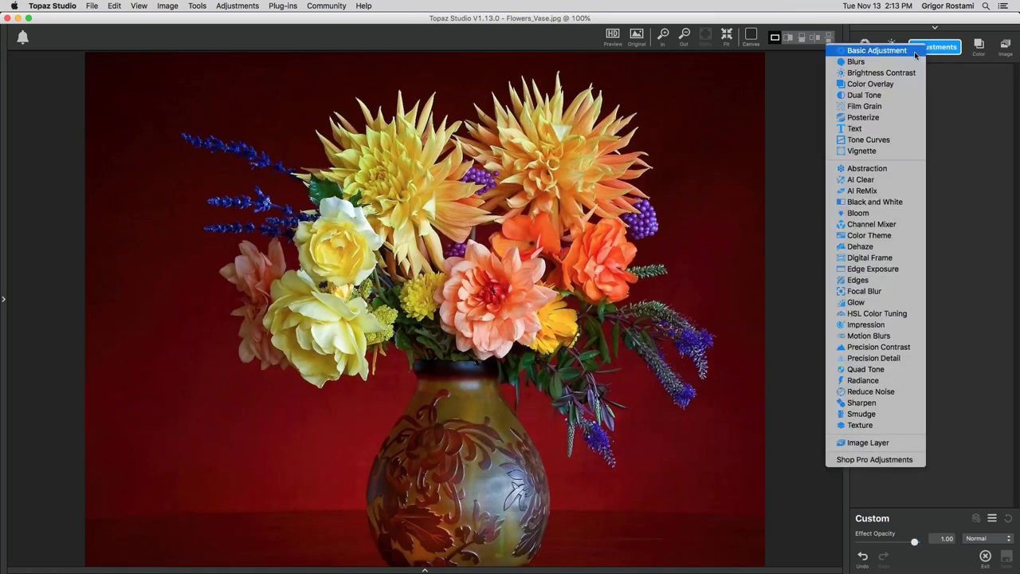
Add an AI ReMix layer to the flower vase at High style strength.
{"action": "left_click", "coordinate": [859, 190]}
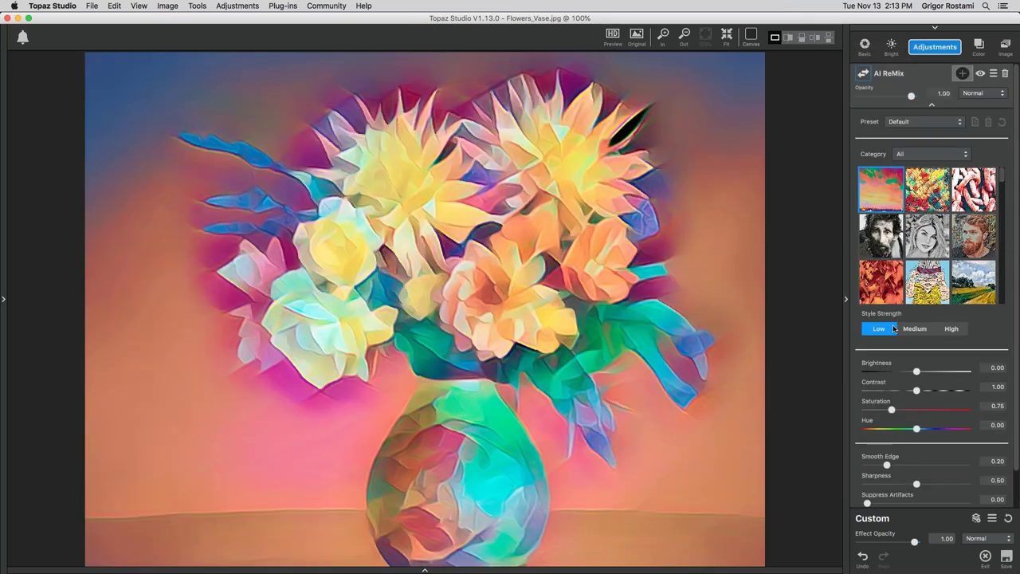
{"action": "left_click", "coordinate": [952, 330]}
{"action": "left_click_drag", "start_coordinate": [1003, 182], "coordinate": [1003, 215]}
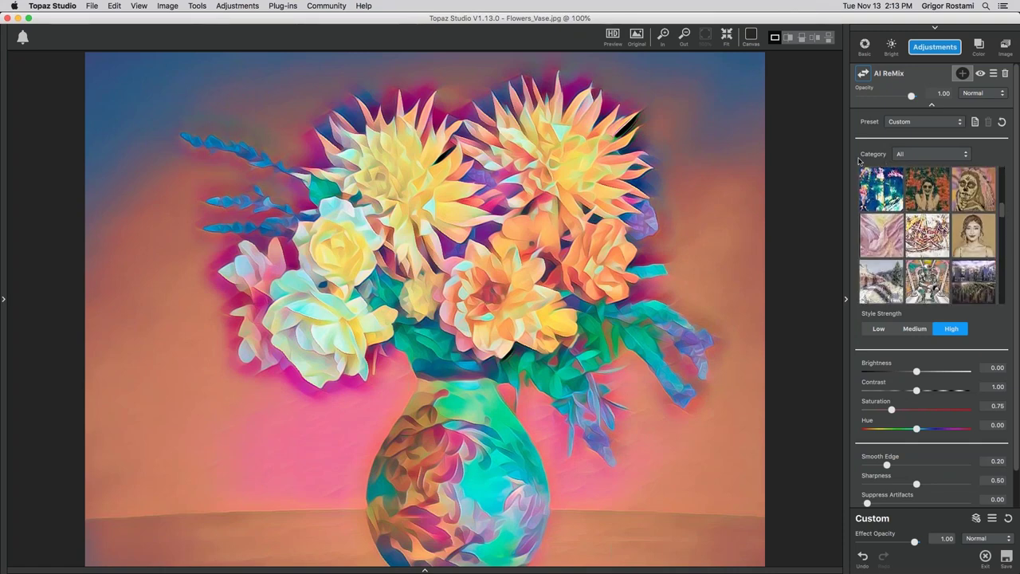
{"action": "left_click", "coordinate": [927, 158]}
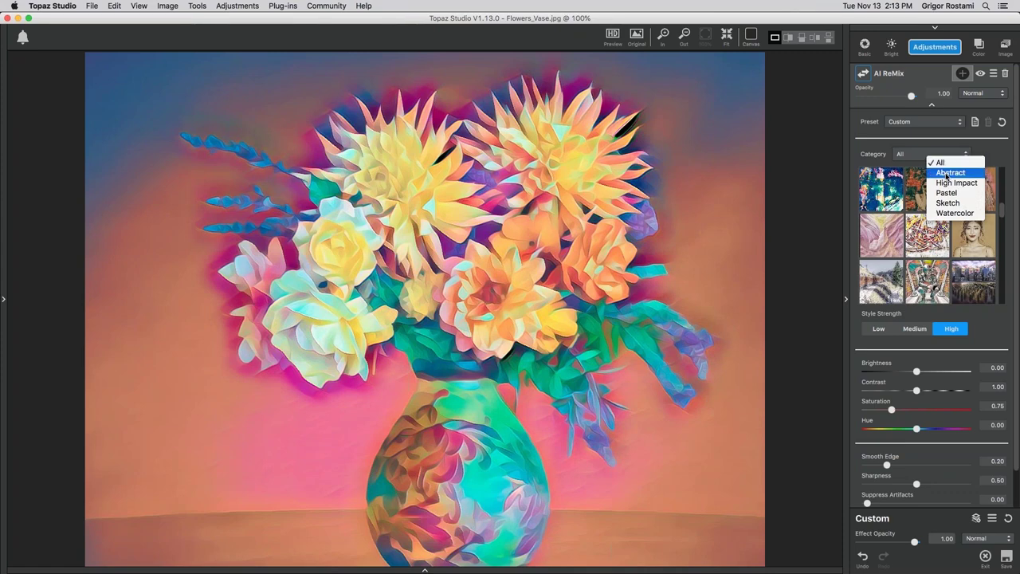
Try the Bokeh Hue, Neon Tri and Sandstorm abstract styles, then set Category to All.
{"action": "left_click", "coordinate": [949, 173]}
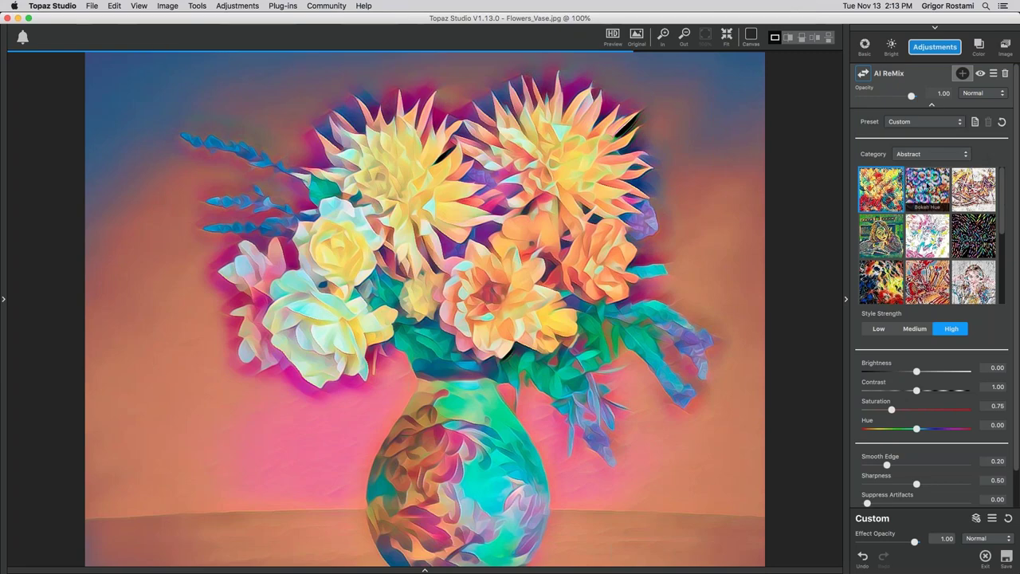
{"action": "left_click", "coordinate": [929, 186]}
{"action": "left_click", "coordinate": [928, 187]}
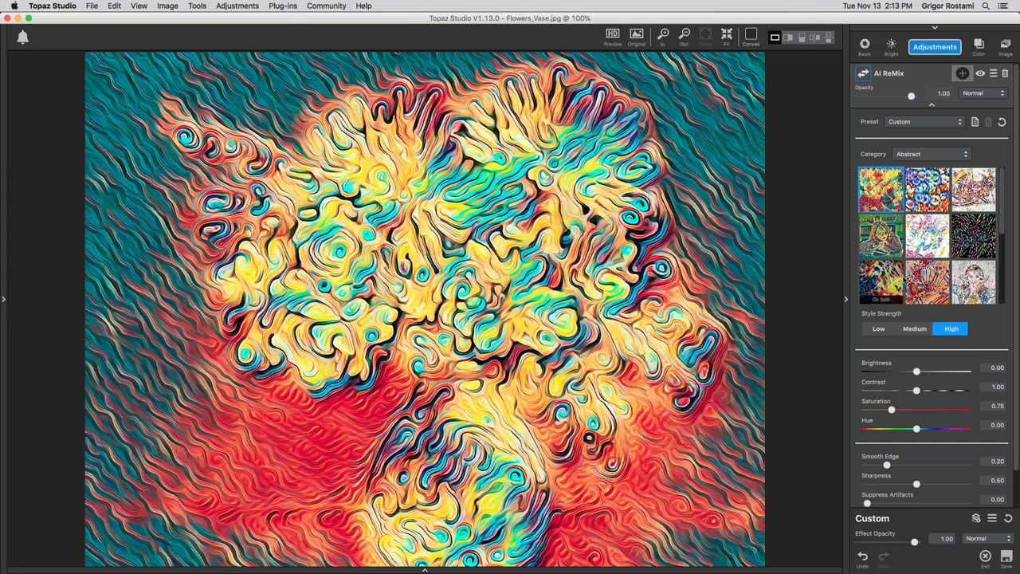
{"action": "key", "text": "o"}
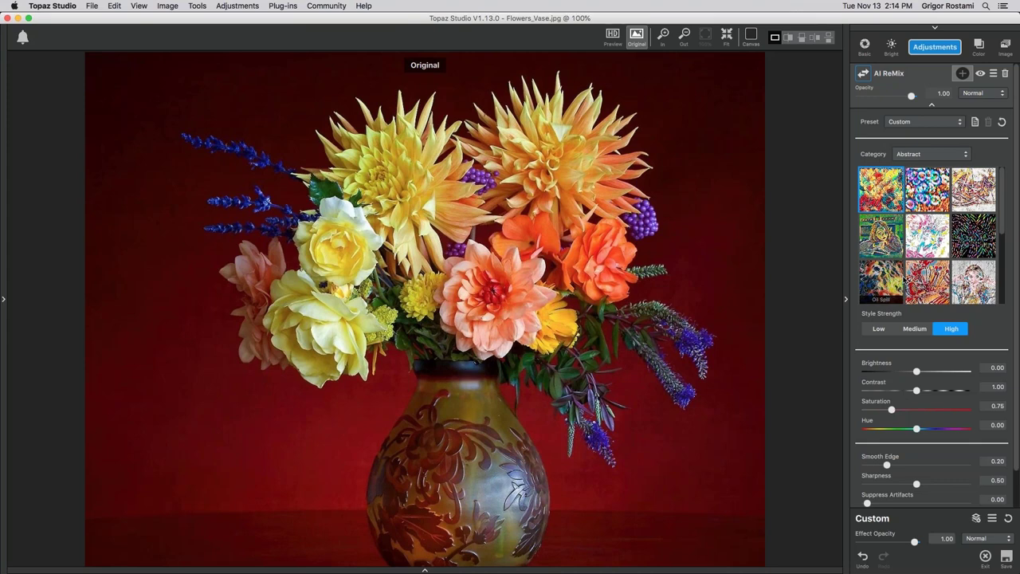
{"action": "key", "text": "o"}
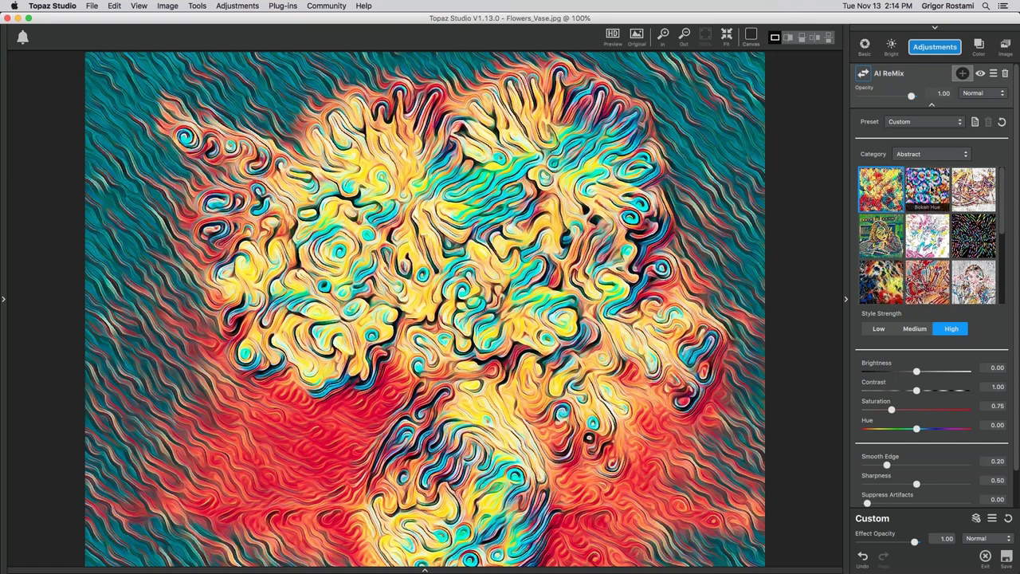
{"action": "left_click", "coordinate": [928, 191]}
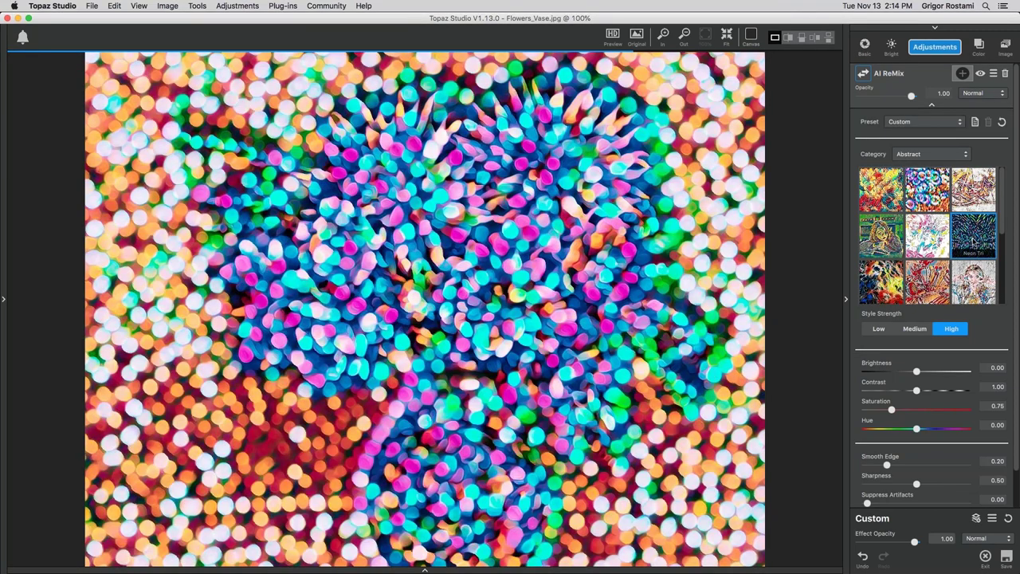
{"action": "left_click", "coordinate": [973, 241]}
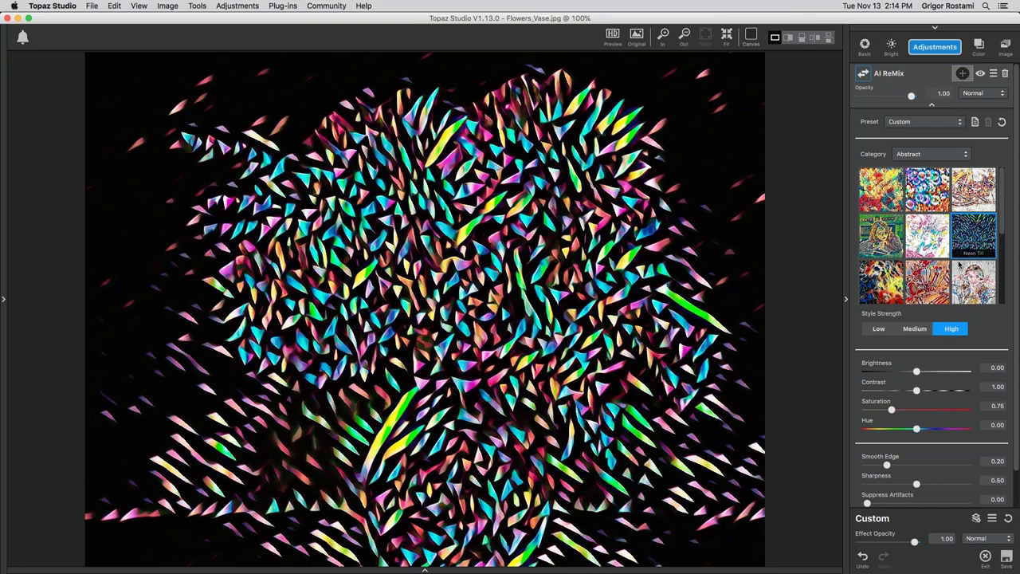
{"action": "left_click", "coordinate": [923, 279]}
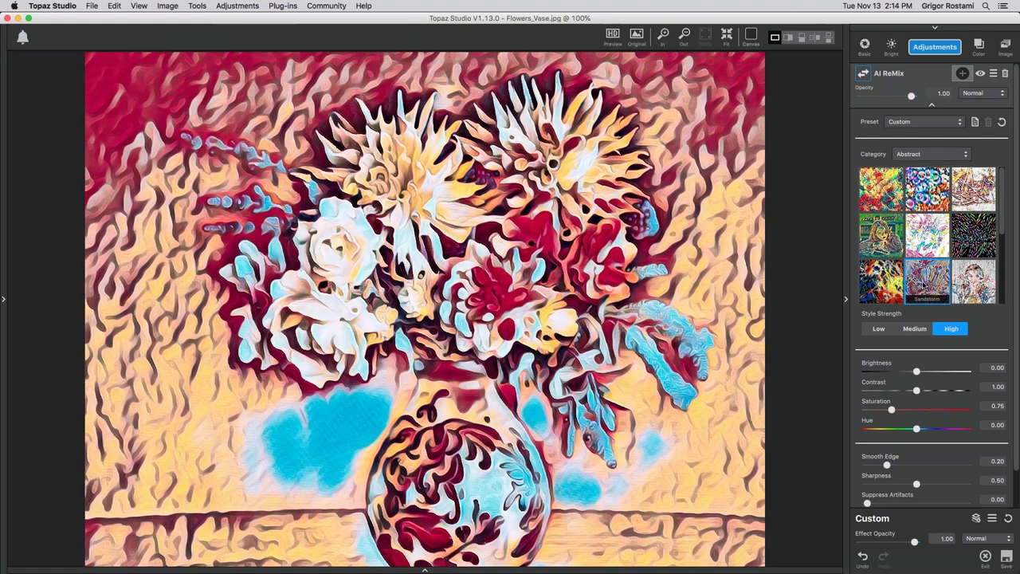
{"action": "left_click", "coordinate": [955, 155]}
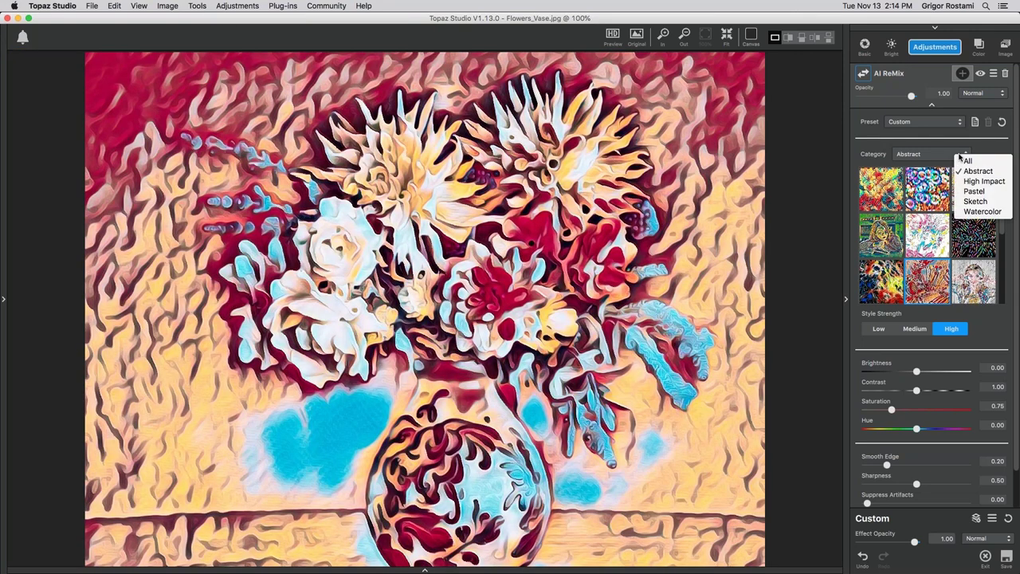
{"action": "left_click", "coordinate": [968, 162]}
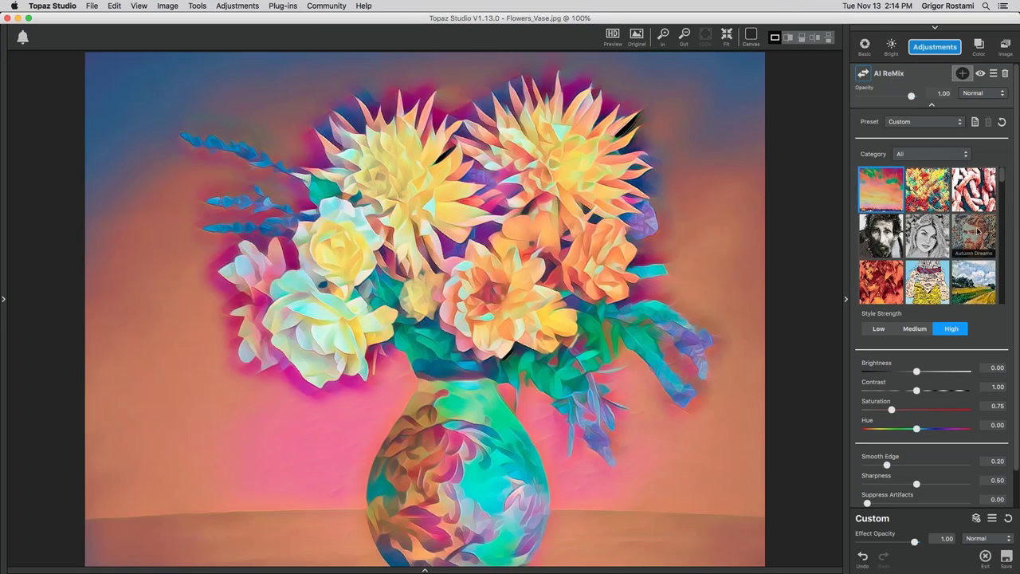
Apply the Autumn Dreams style and compare it with the original in split before/after view.
{"action": "left_click", "coordinate": [979, 231]}
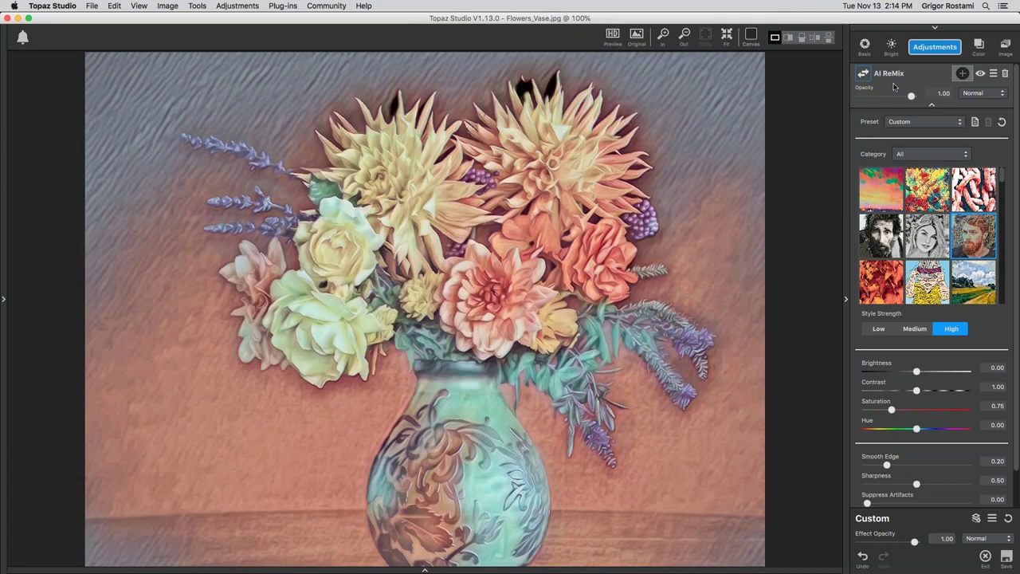
{"action": "left_click", "coordinate": [814, 37]}
{"action": "left_click", "coordinate": [726, 37]}
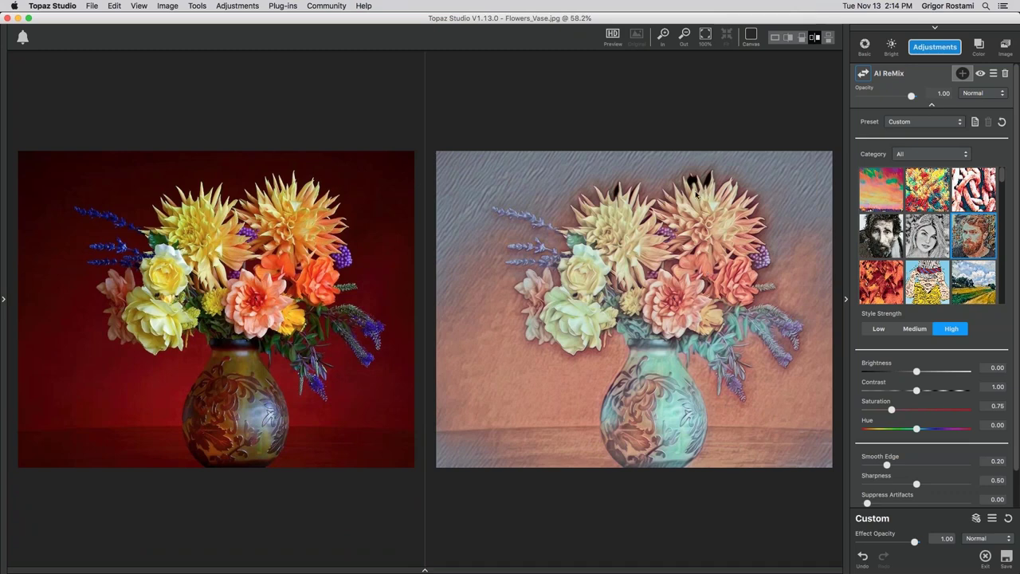
{"action": "left_click", "coordinate": [775, 38]}
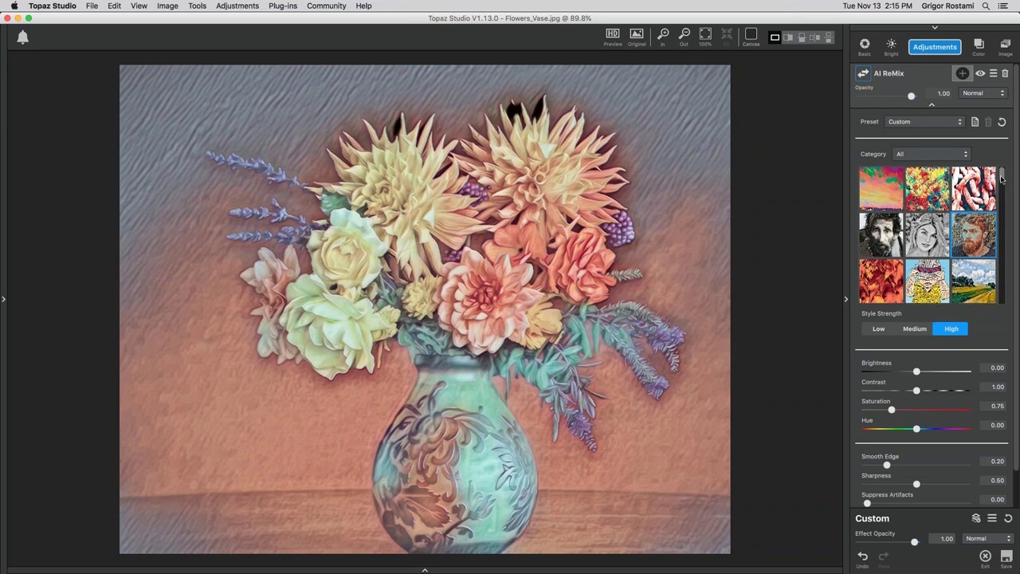
Scroll the style grid and return to the A Neon Rise style.
{"action": "left_click_drag", "start_coordinate": [1002, 180], "coordinate": [1001, 186]}
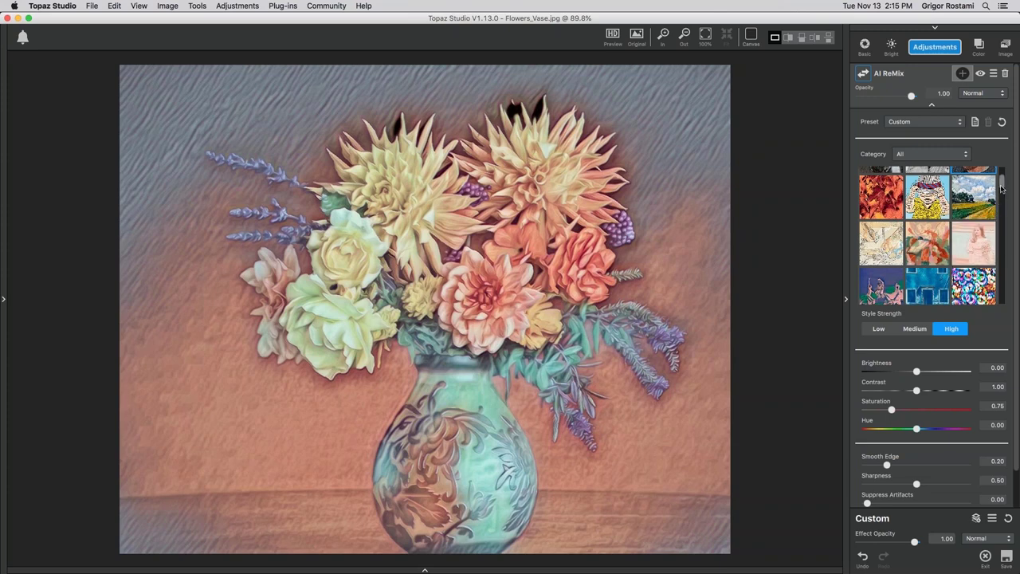
{"action": "scroll", "coordinate": [1002, 186], "scroll_direction": "down", "scroll_amount": 1}
{"action": "scroll", "coordinate": [1002, 186], "scroll_direction": "up", "scroll_amount": 5}
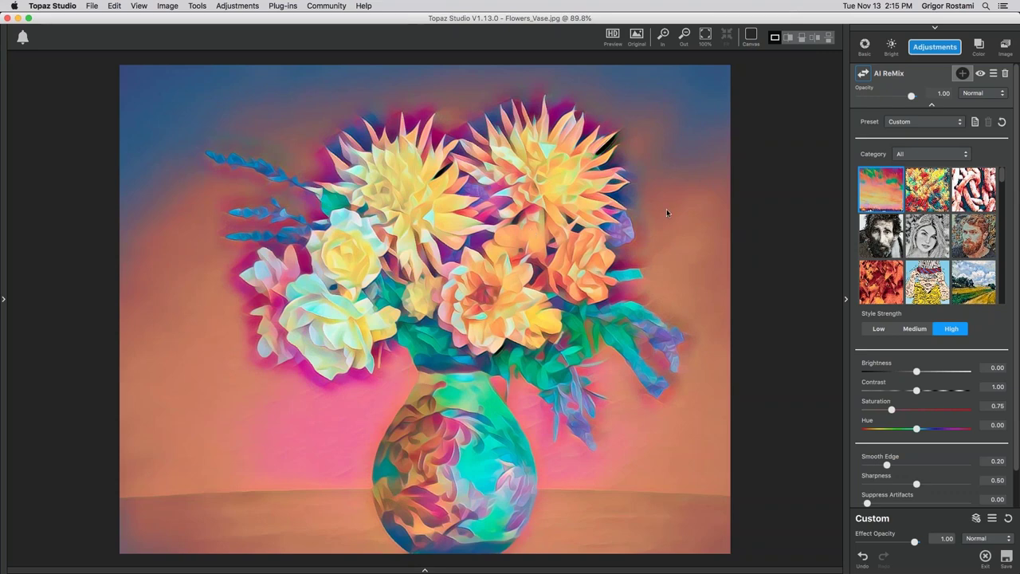
Set the AI ReMix layer to Color blend mode and compare with the original.
{"action": "left_click", "coordinate": [982, 95]}
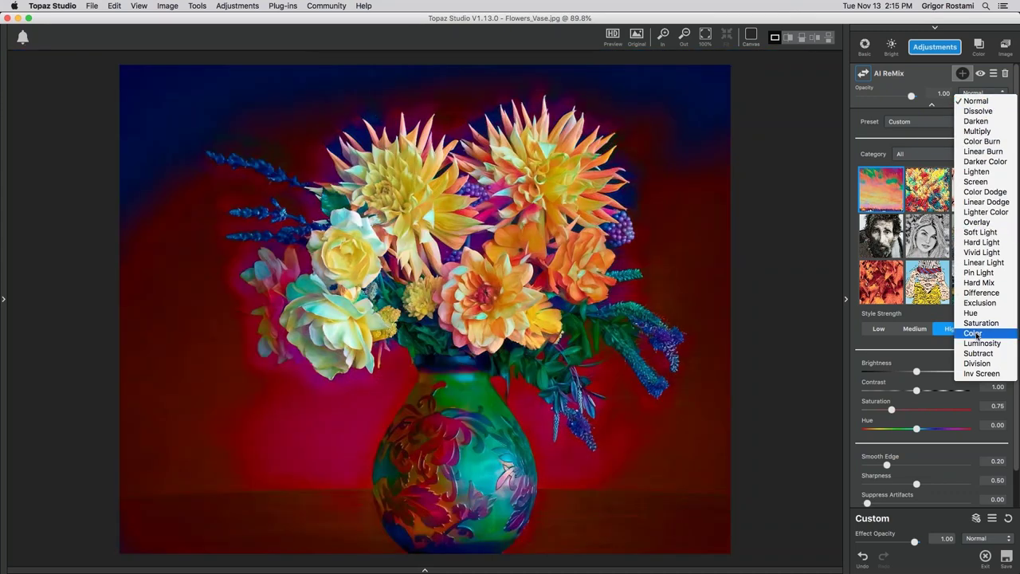
{"action": "left_click", "coordinate": [974, 333]}
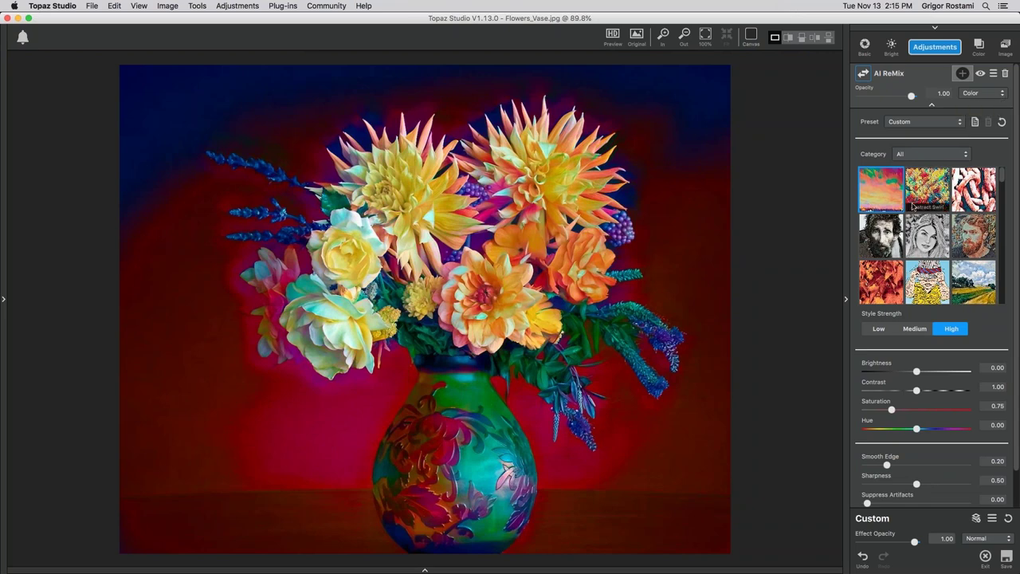
{"action": "key", "text": "backslash"}
{"action": "key", "text": "backslash"}
Try Birds of a Feather, then set Category to All and reapply A Neon Rise.
{"action": "left_click_drag", "start_coordinate": [1002, 181], "coordinate": [1002, 187]}
{"action": "scroll", "coordinate": [1003, 187], "scroll_direction": "down", "scroll_amount": 2}
{"action": "left_click", "coordinate": [926, 207]}
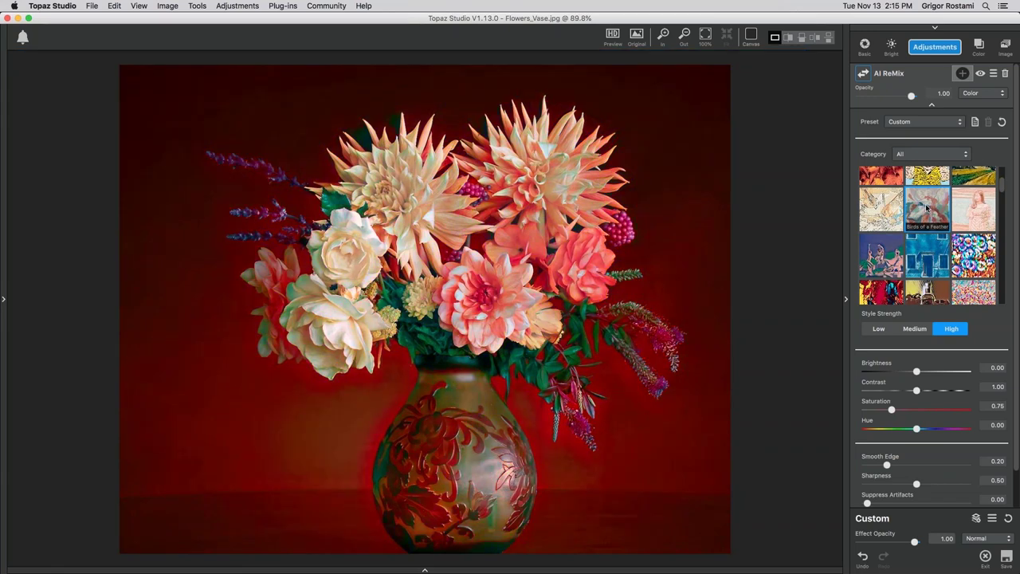
{"action": "left_click_drag", "start_coordinate": [1003, 189], "coordinate": [1002, 198]}
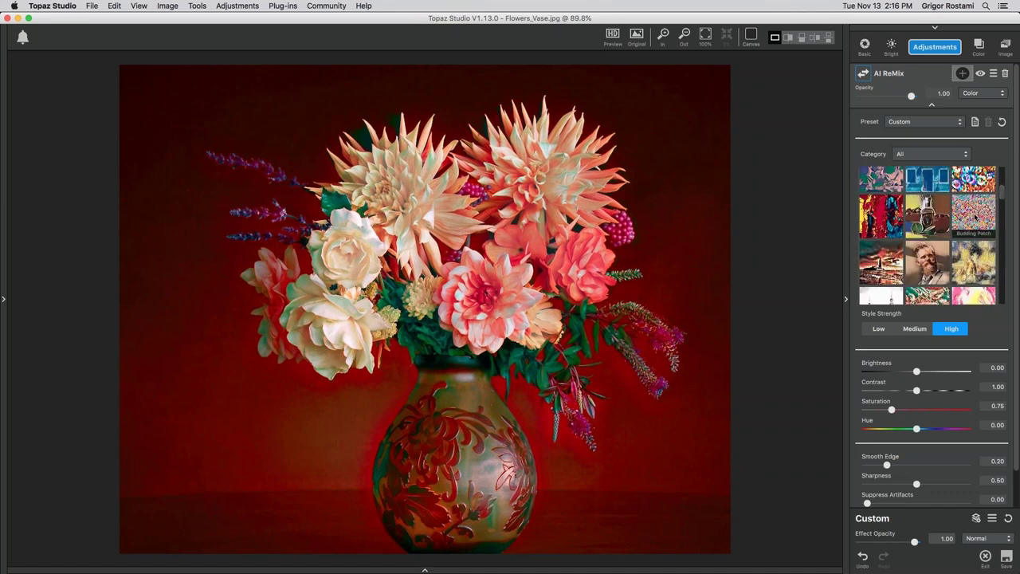
{"action": "left_click_drag", "start_coordinate": [1003, 199], "coordinate": [1001, 171]}
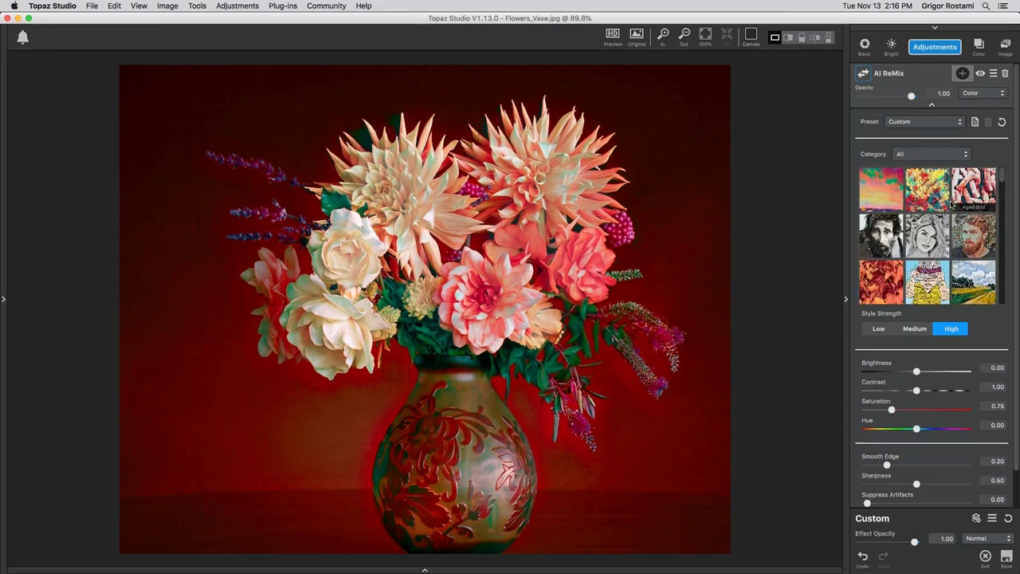
{"action": "left_click", "coordinate": [913, 155]}
{"action": "left_click", "coordinate": [891, 190]}
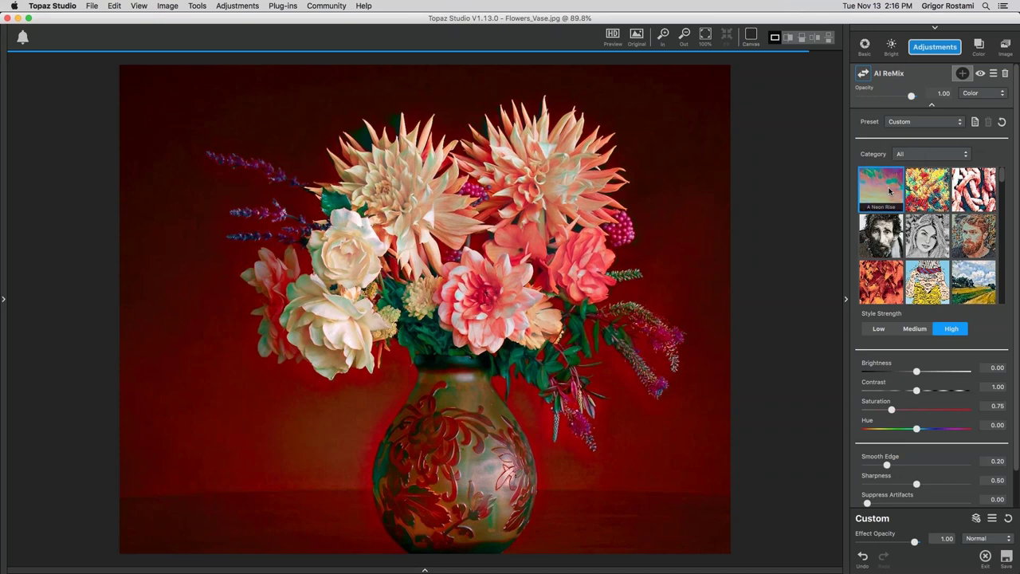
Return the first AI ReMix layer to Normal blending and collapse its settings.
{"action": "left_click", "coordinate": [973, 95]}
{"action": "left_click", "coordinate": [973, 101]}
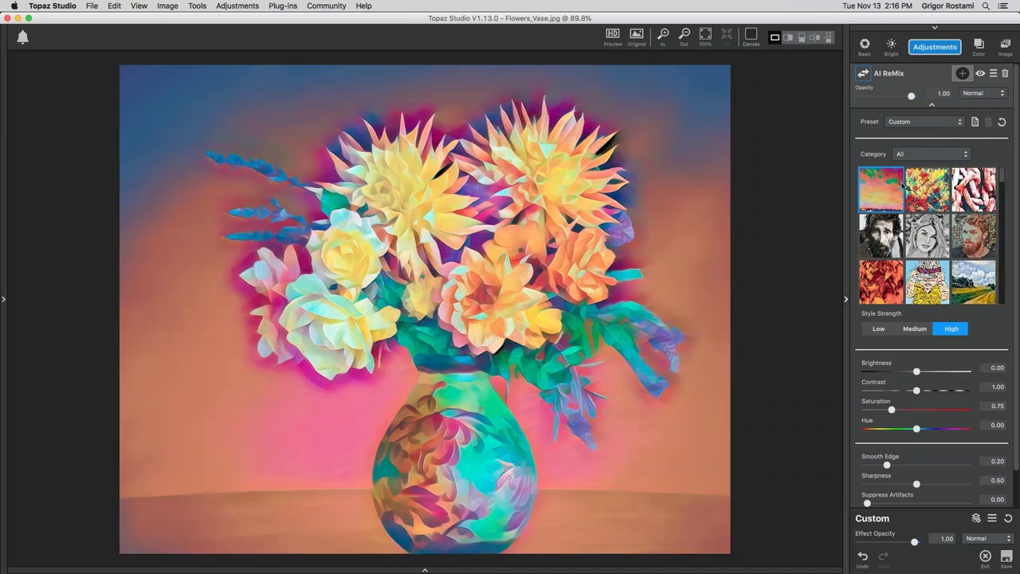
{"action": "left_click", "coordinate": [931, 105]}
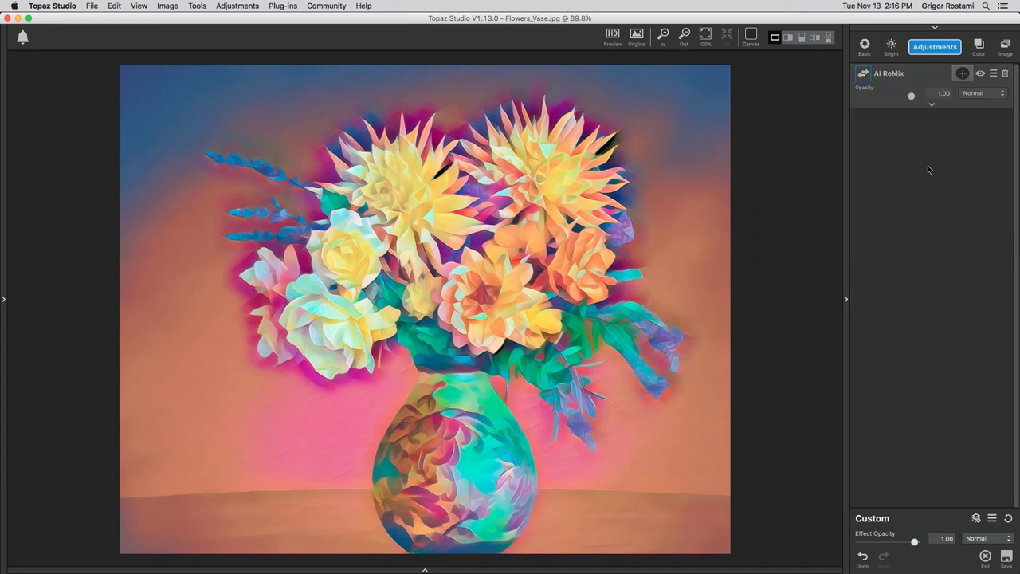
{"action": "left_click", "coordinate": [993, 74]}
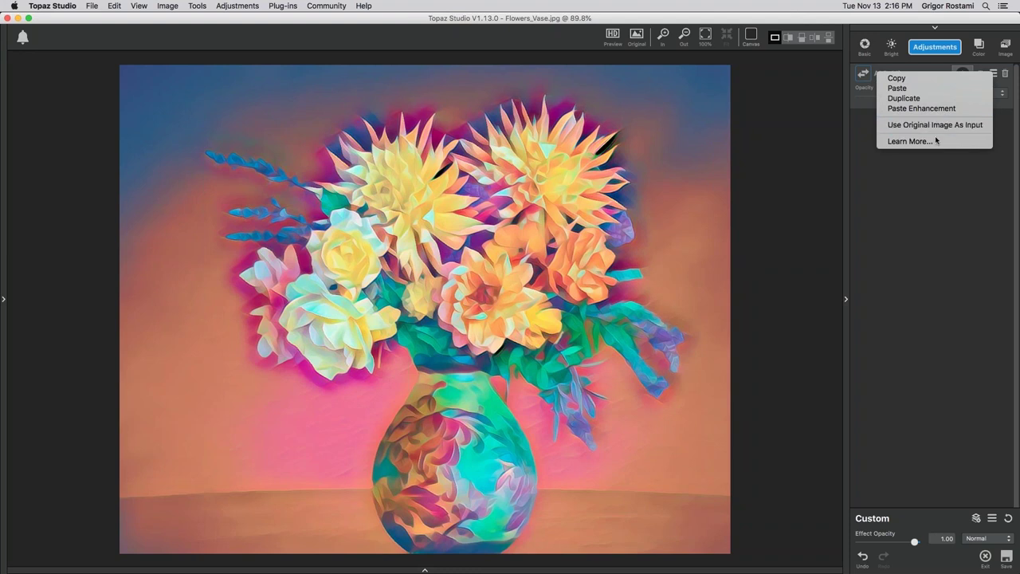
{"action": "left_click", "coordinate": [930, 170]}
Add a second AI ReMix layer from Adjustments and collapse it.
{"action": "left_click", "coordinate": [929, 49]}
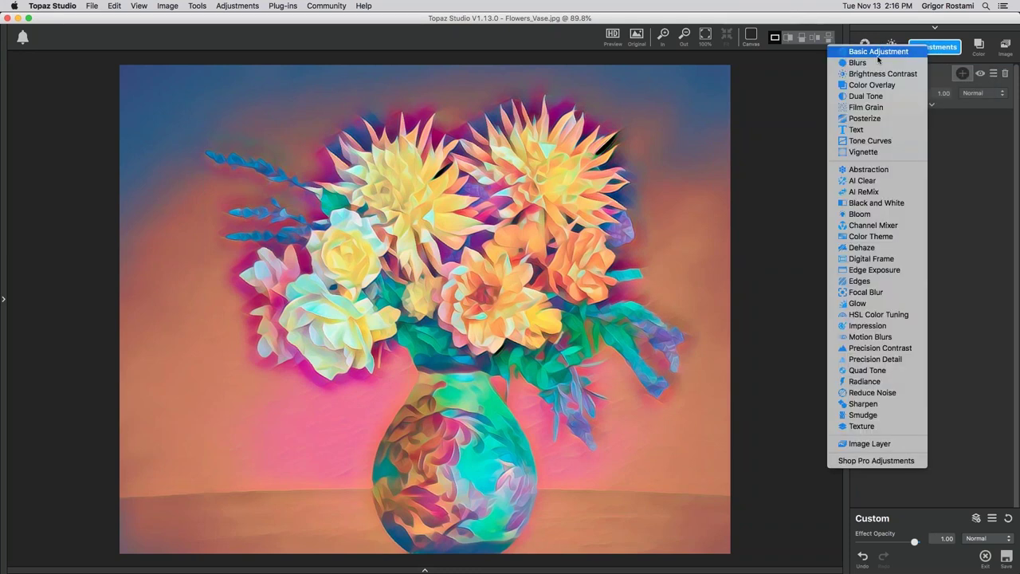
{"action": "left_click", "coordinate": [852, 195]}
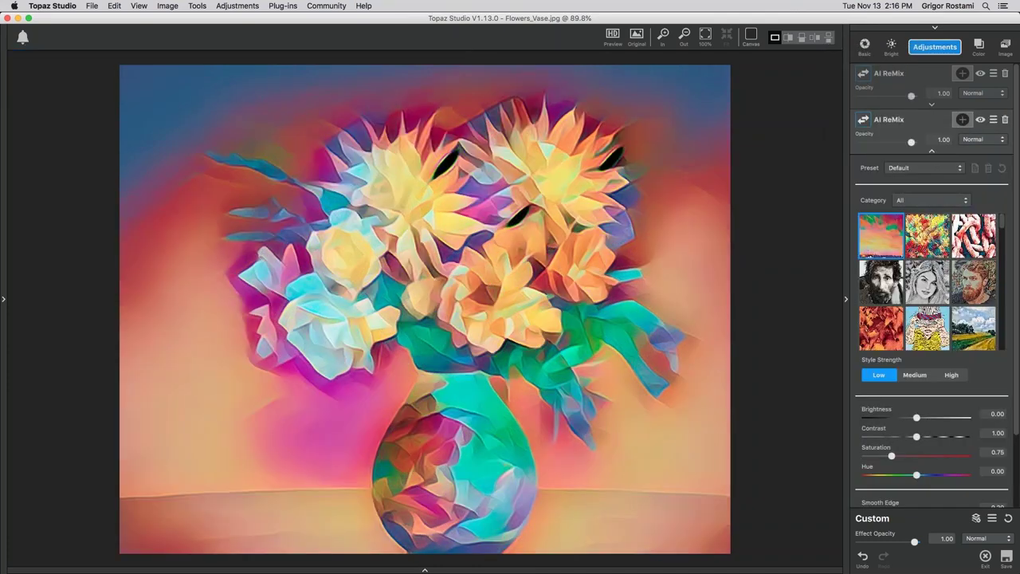
{"action": "scroll", "coordinate": [1017, 93], "scroll_direction": "down", "scroll_amount": 1}
{"action": "scroll", "coordinate": [1017, 93], "scroll_direction": "up", "scroll_amount": 1}
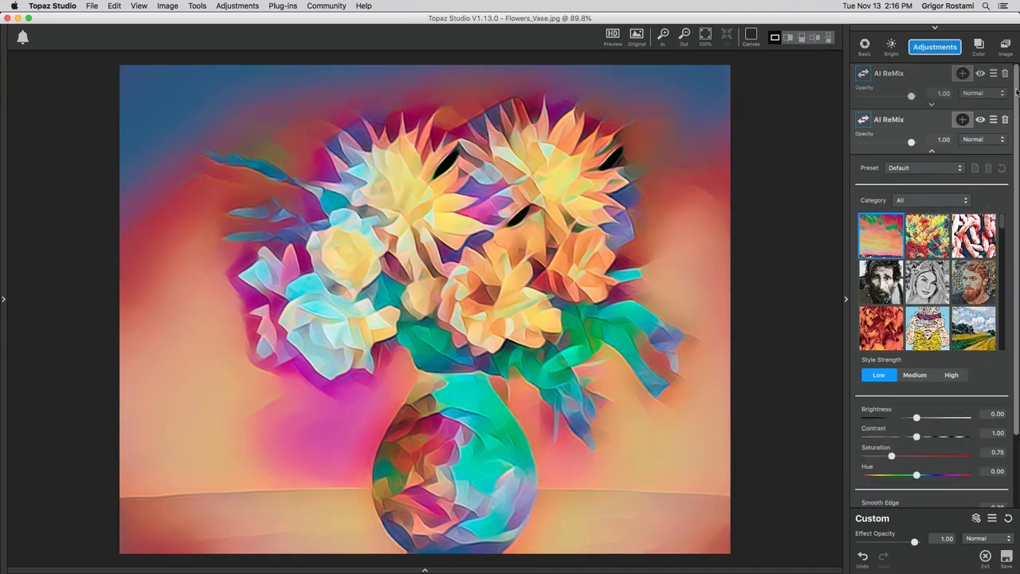
{"action": "left_click", "coordinate": [931, 151]}
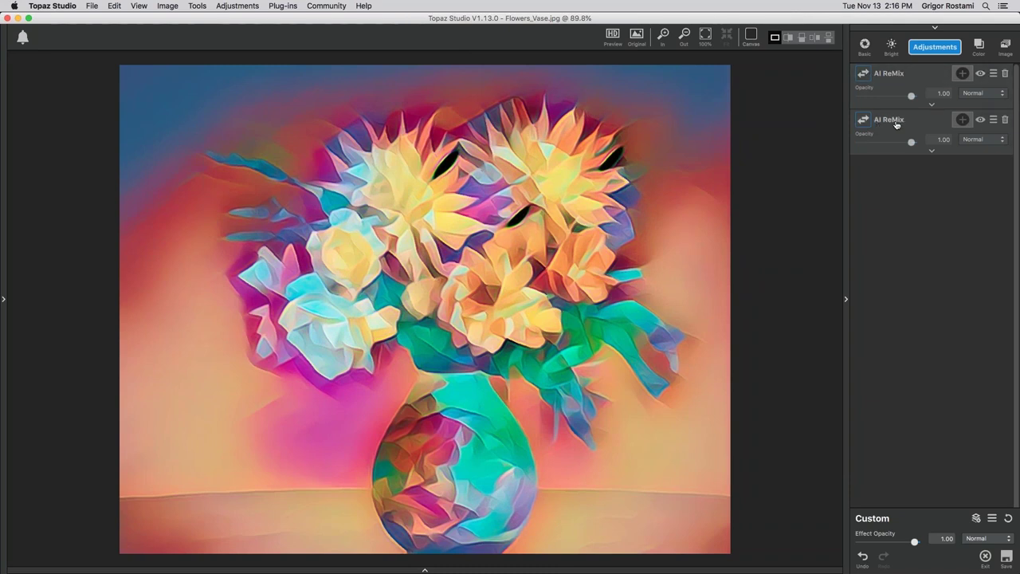
Make the second AI ReMix layer restyle the original image with Normal blending.
{"action": "left_click", "coordinate": [993, 118]}
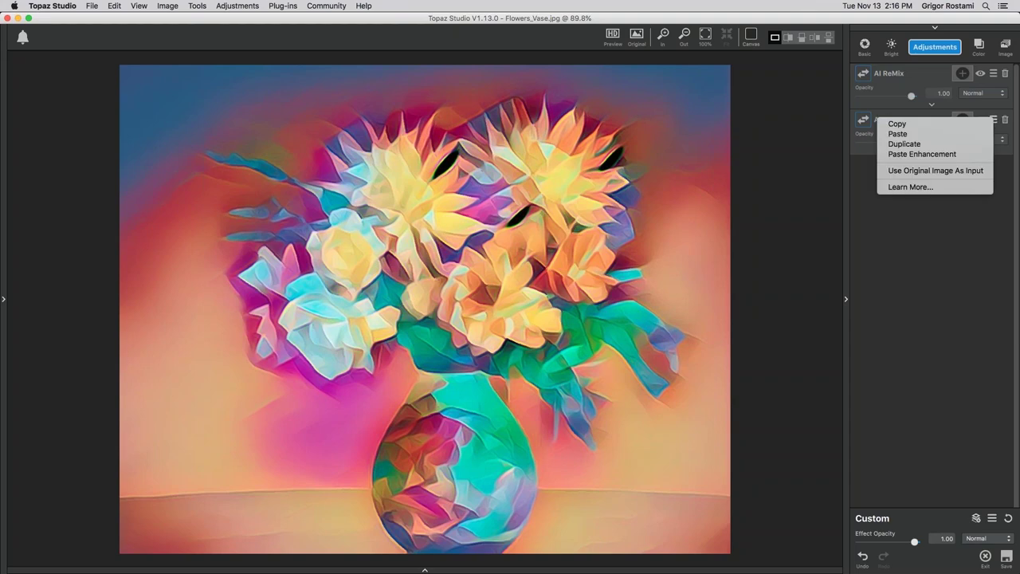
{"action": "left_click", "coordinate": [907, 173]}
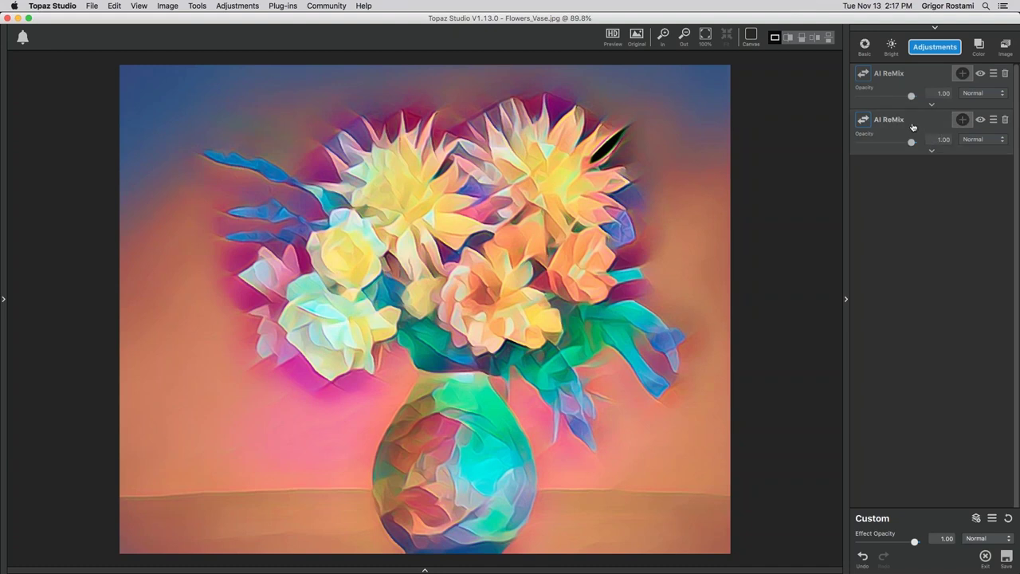
{"action": "left_click", "coordinate": [981, 139]}
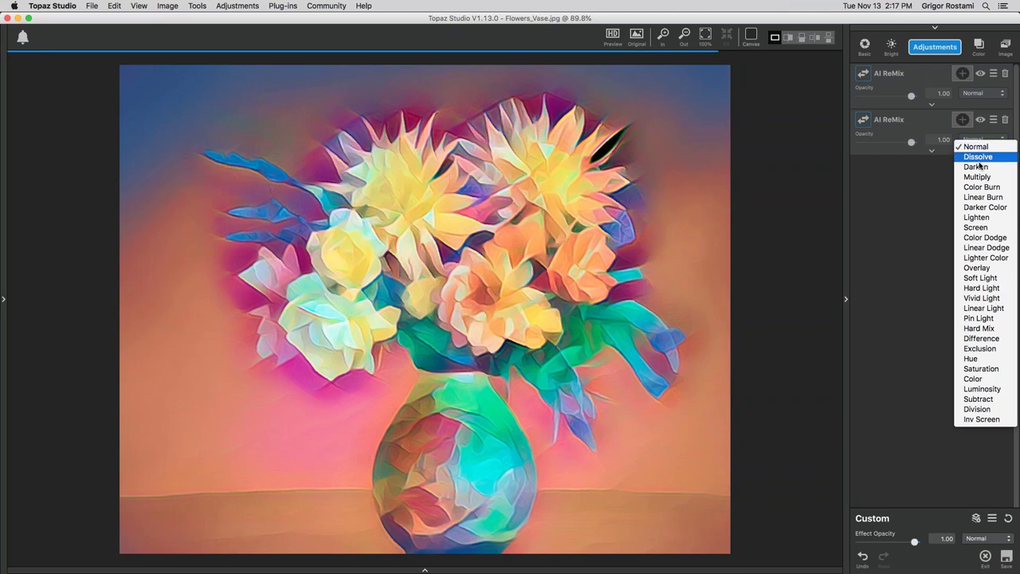
{"action": "left_click", "coordinate": [932, 151]}
{"action": "left_click", "coordinate": [932, 151]}
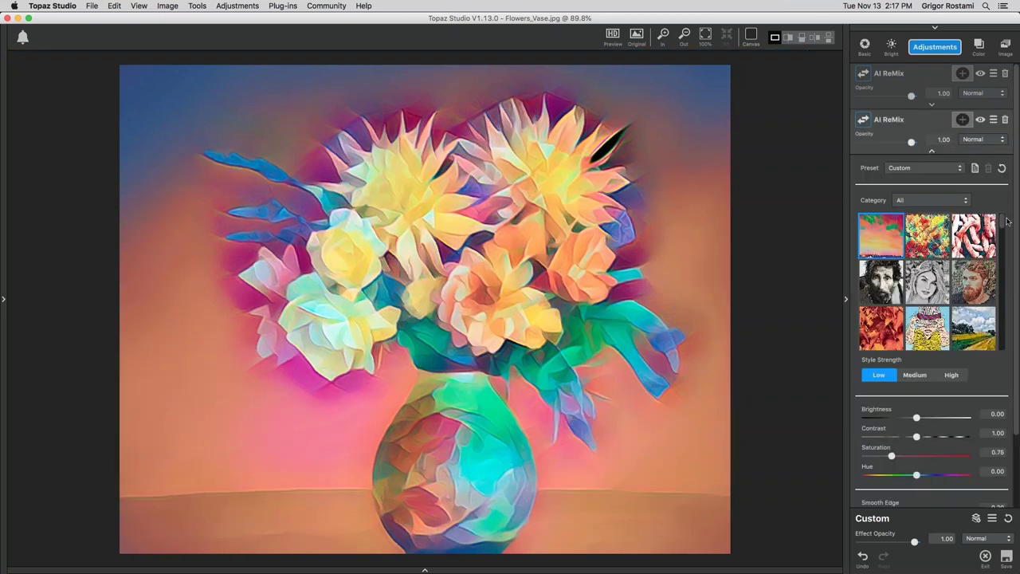
Switch the style category from Abstract to High Impact.
{"action": "left_click", "coordinate": [932, 204]}
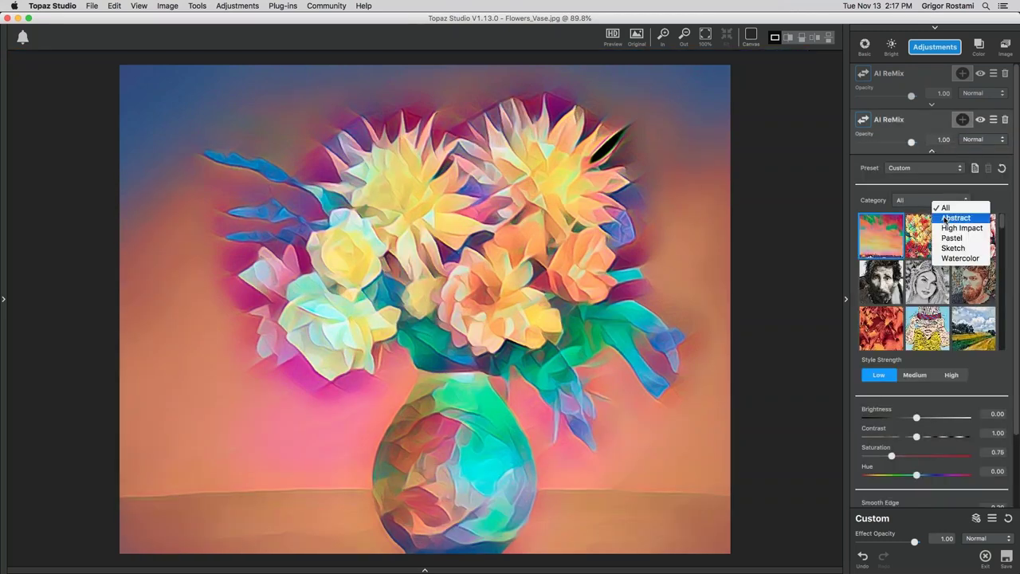
{"action": "left_click", "coordinate": [949, 218]}
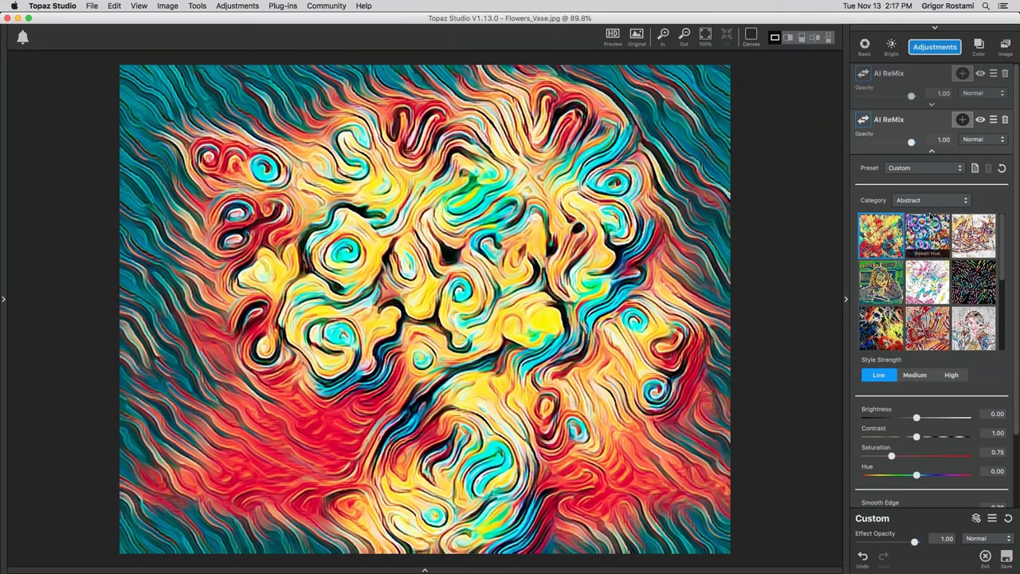
{"action": "left_click", "coordinate": [934, 202]}
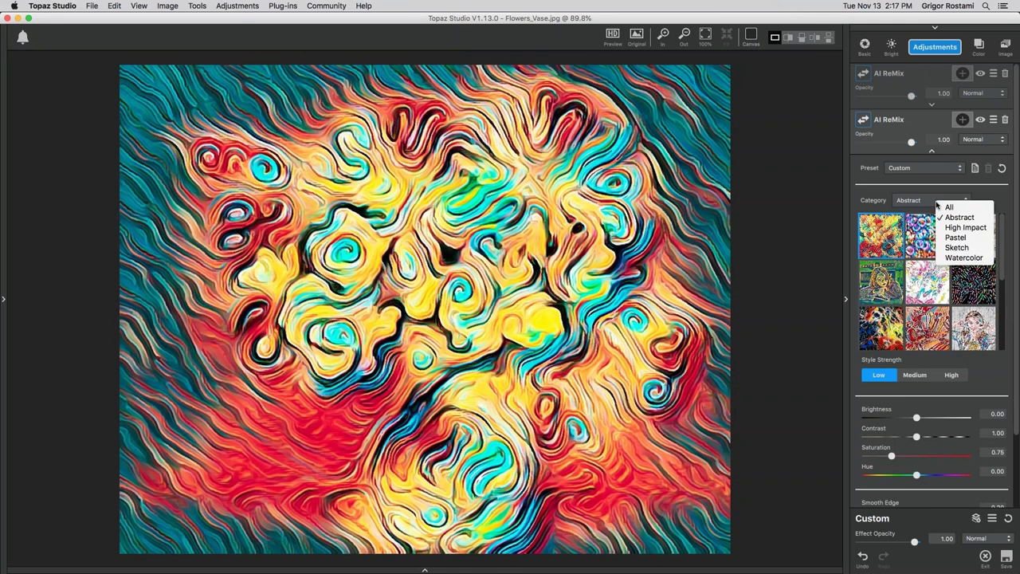
{"action": "left_click", "coordinate": [960, 228]}
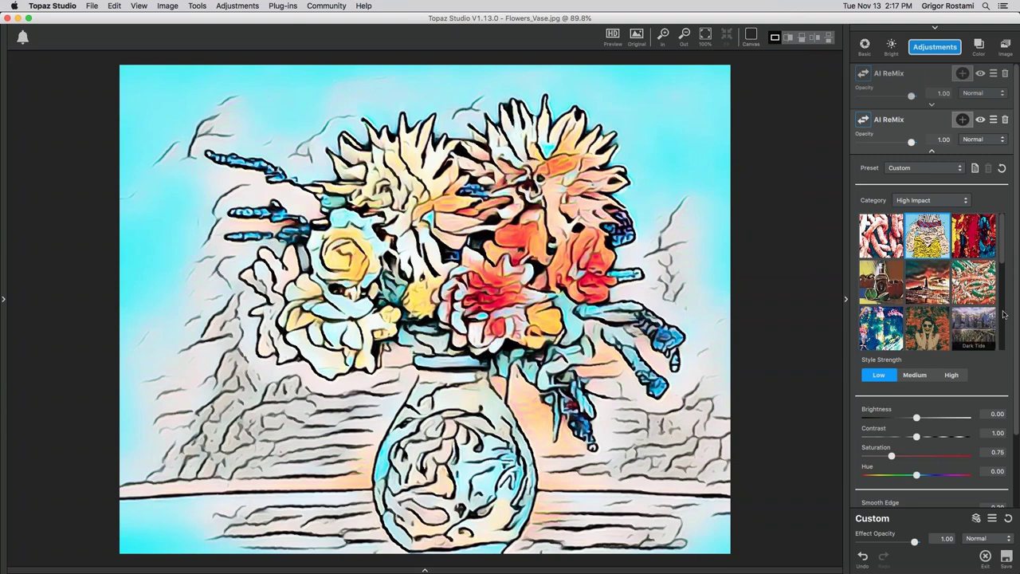
Set the second ReMix layer to Saturation 0.00, Brightness 0.65, Contrast 1.88 and compare with the original.
{"action": "scroll", "coordinate": [1013, 411], "scroll_direction": "down", "scroll_amount": 3}
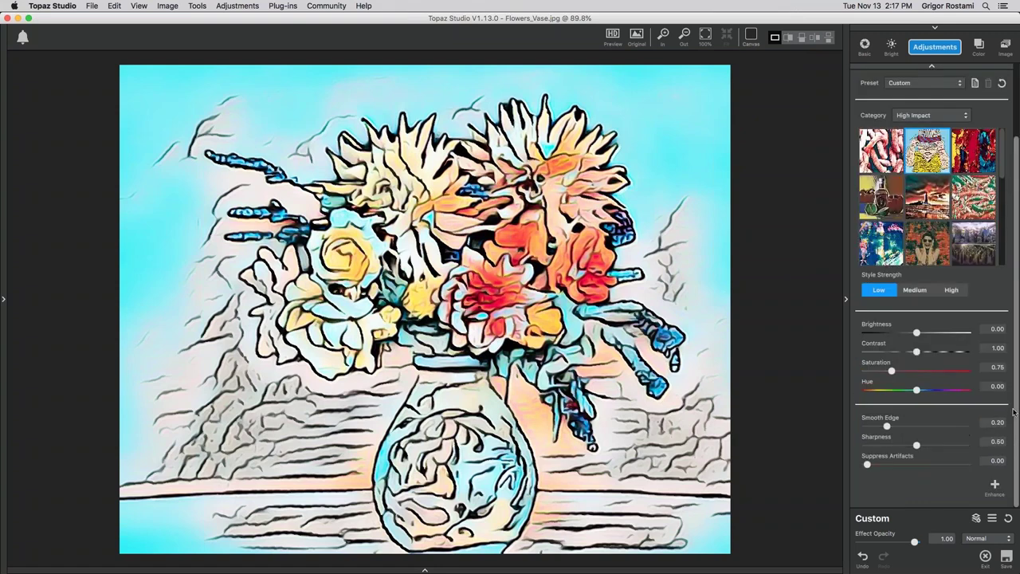
{"action": "left_click", "coordinate": [893, 372]}
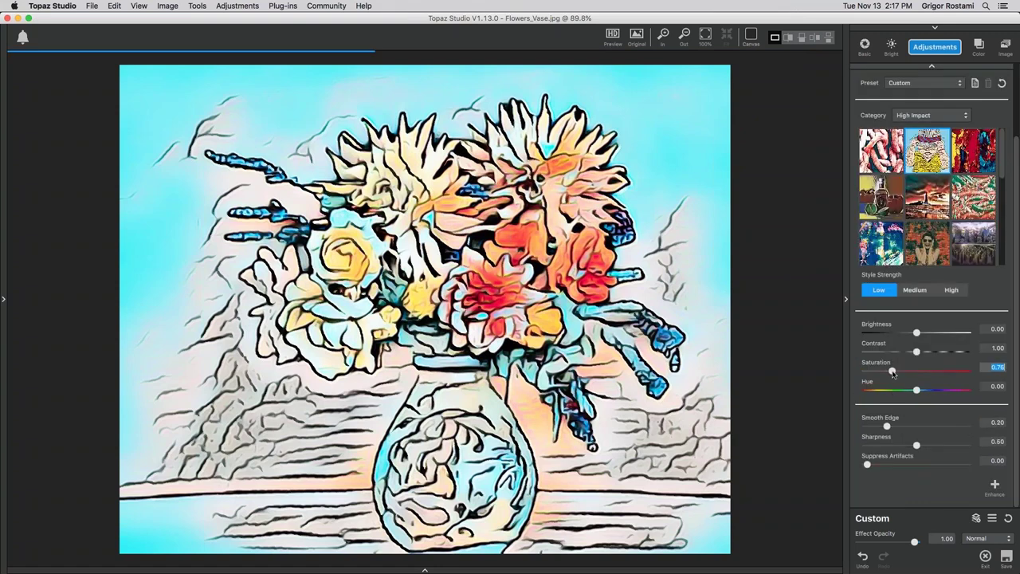
{"action": "left_click_drag", "start_coordinate": [893, 373], "coordinate": [867, 373]}
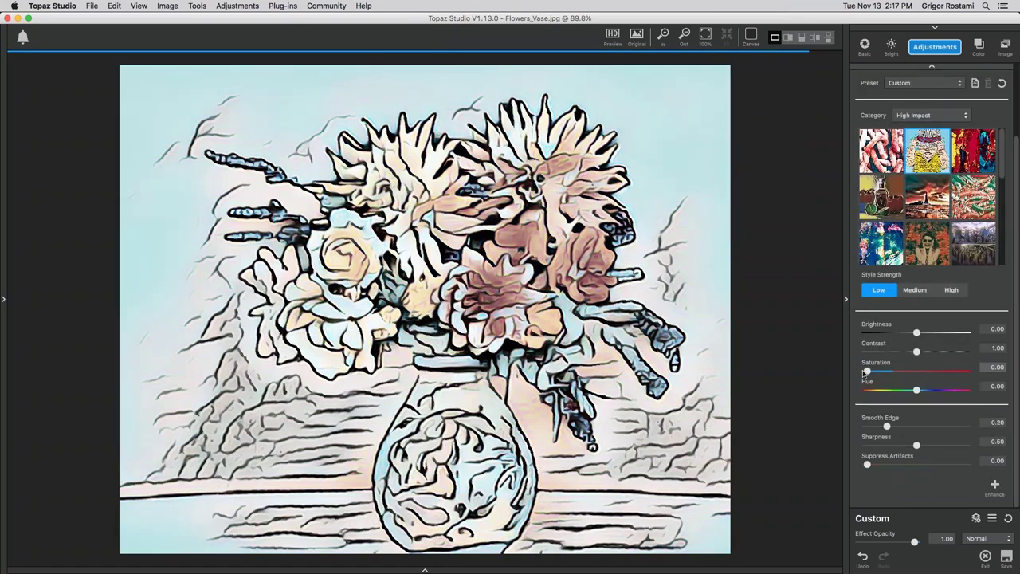
{"action": "left_click", "coordinate": [917, 333]}
{"action": "left_click_drag", "start_coordinate": [916, 333], "coordinate": [938, 357]}
{"action": "left_click", "coordinate": [937, 356]}
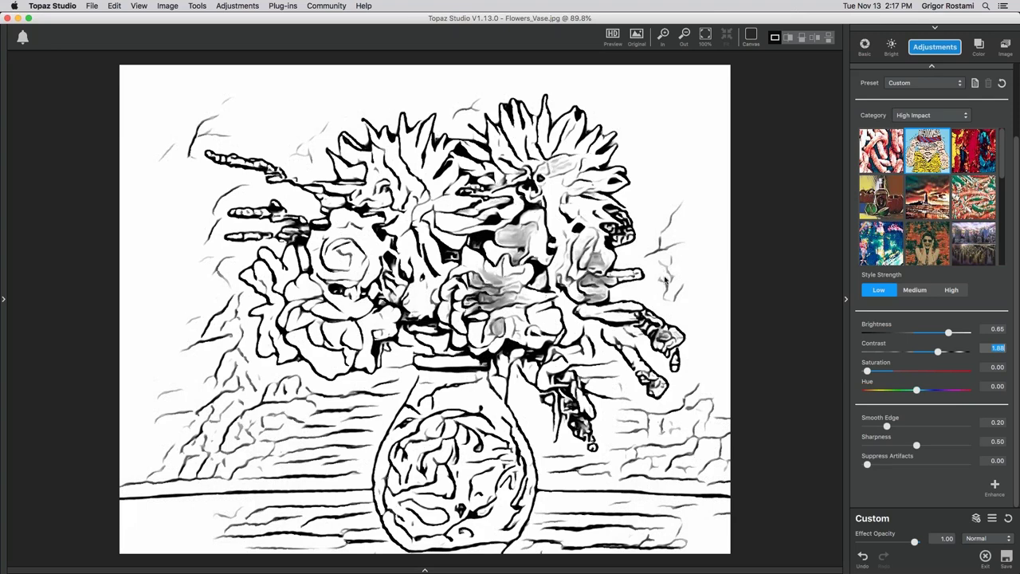
{"action": "left_click_drag", "start_coordinate": [295, 309], "coordinate": [301, 310]}
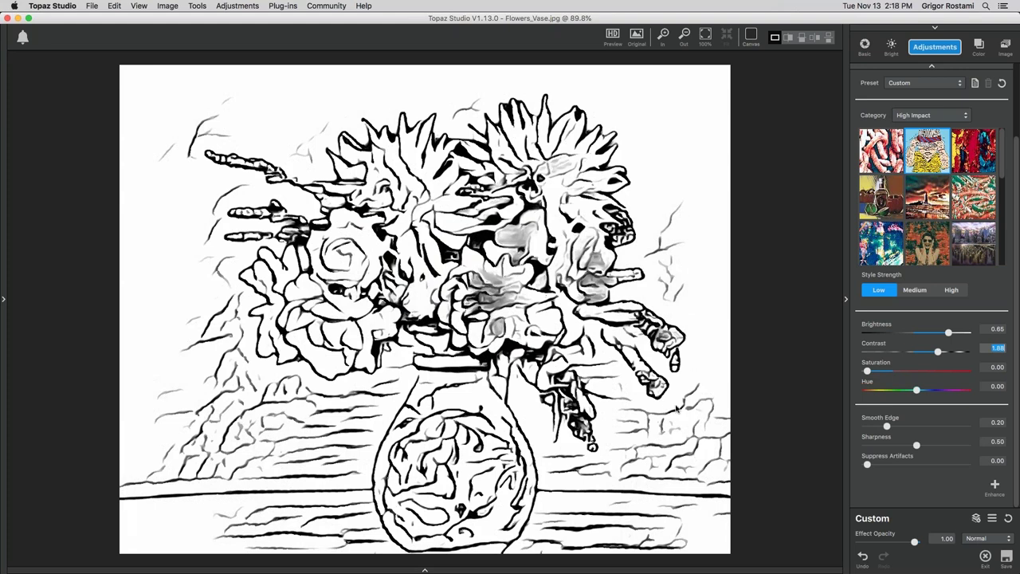
Add a white Color Overlay enhancement at Opacity 1.00 and open its mask.
{"action": "left_click", "coordinate": [995, 486]}
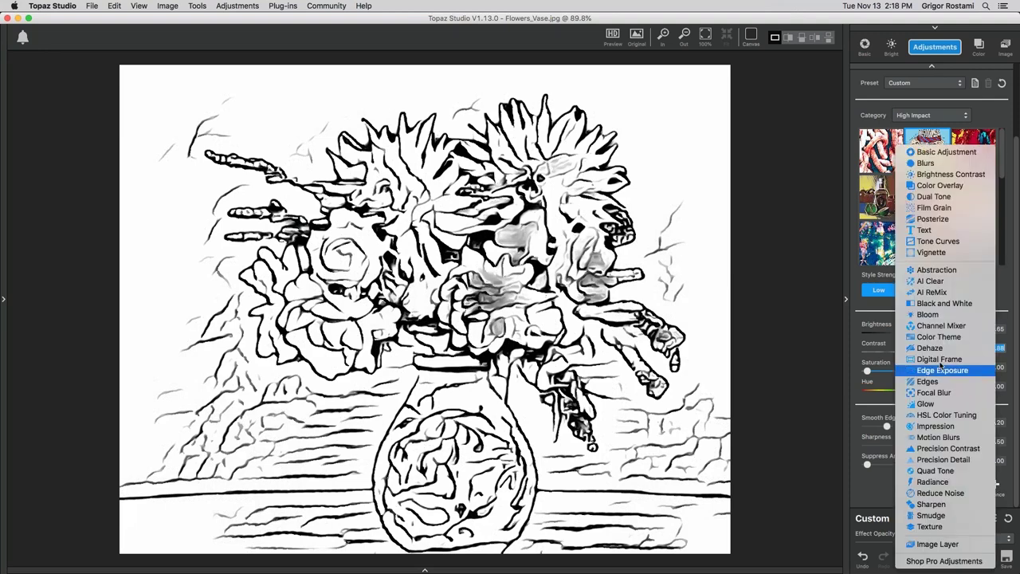
{"action": "left_click", "coordinate": [943, 185]}
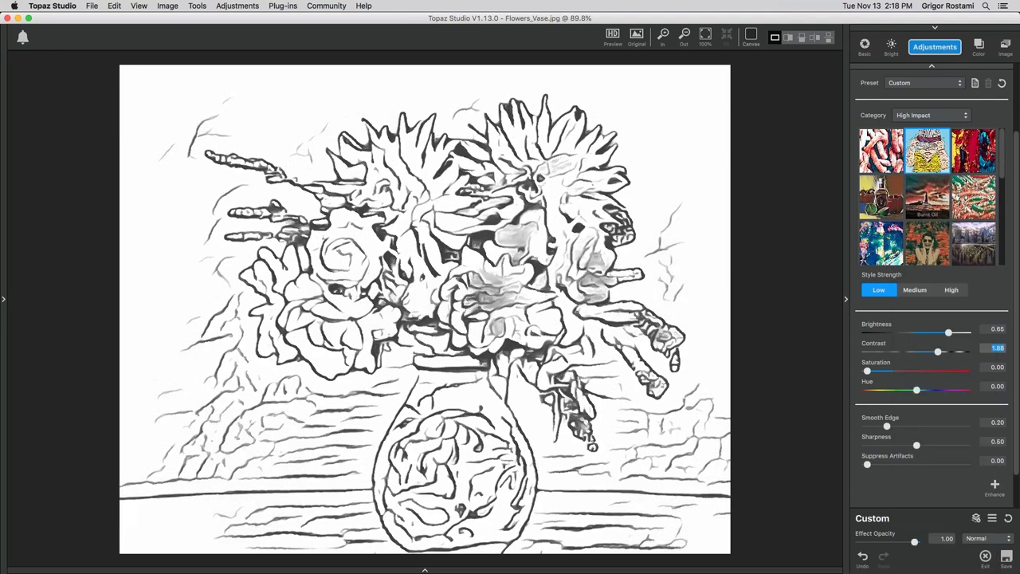
{"action": "left_click_drag", "start_coordinate": [1017, 327], "coordinate": [1018, 415]}
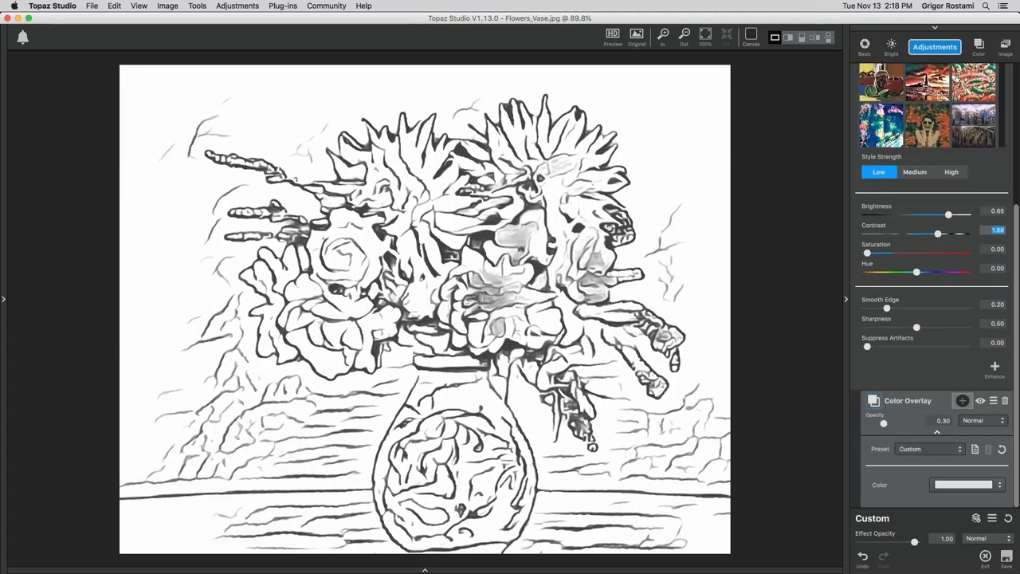
{"action": "left_click_drag", "start_coordinate": [882, 424], "coordinate": [952, 424]}
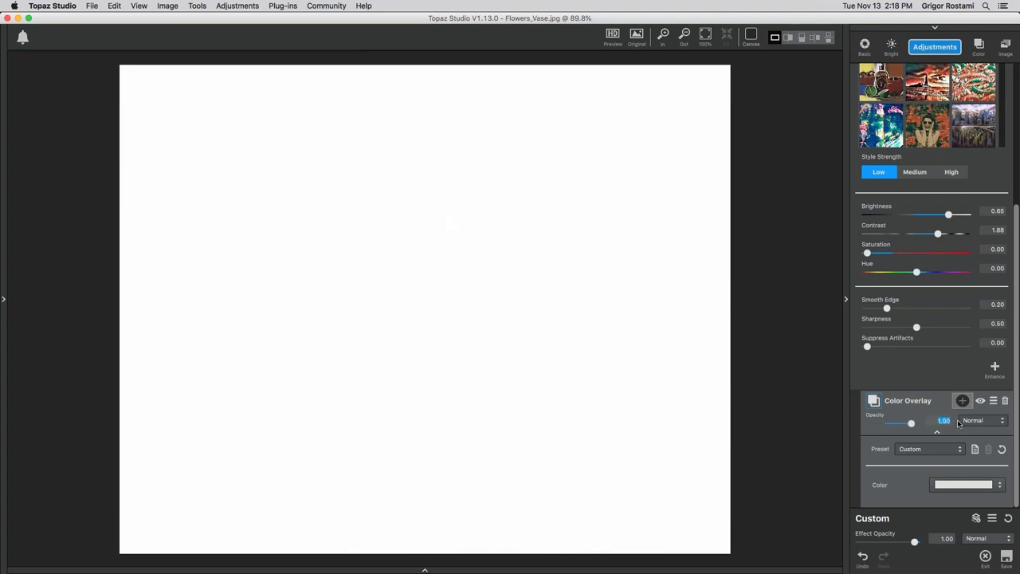
{"action": "left_click", "coordinate": [962, 401]}
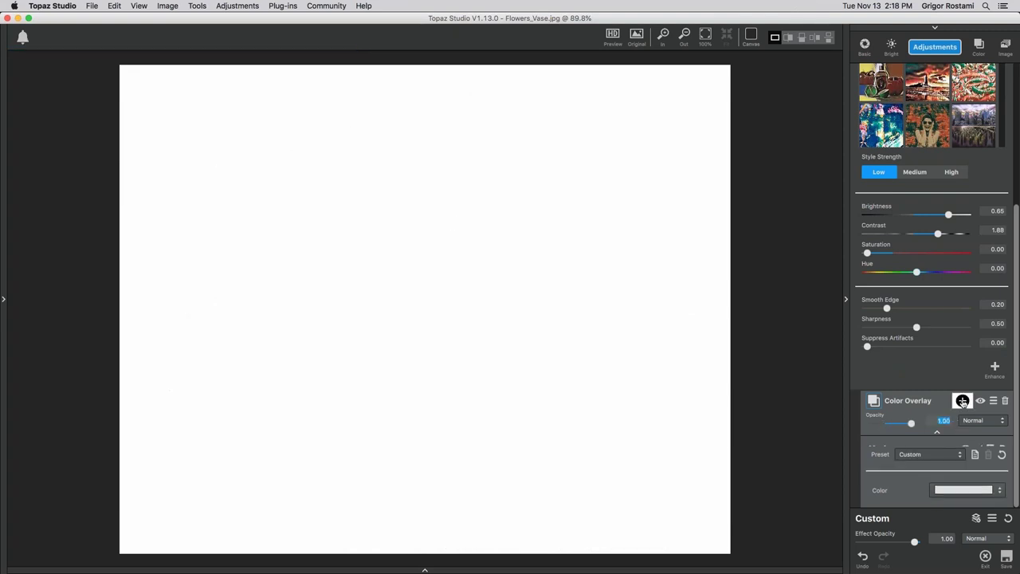
{"action": "scroll", "coordinate": [1017, 455], "scroll_direction": "down", "scroll_amount": 3}
{"action": "scroll", "coordinate": [1017, 454], "scroll_direction": "down", "scroll_amount": 1}
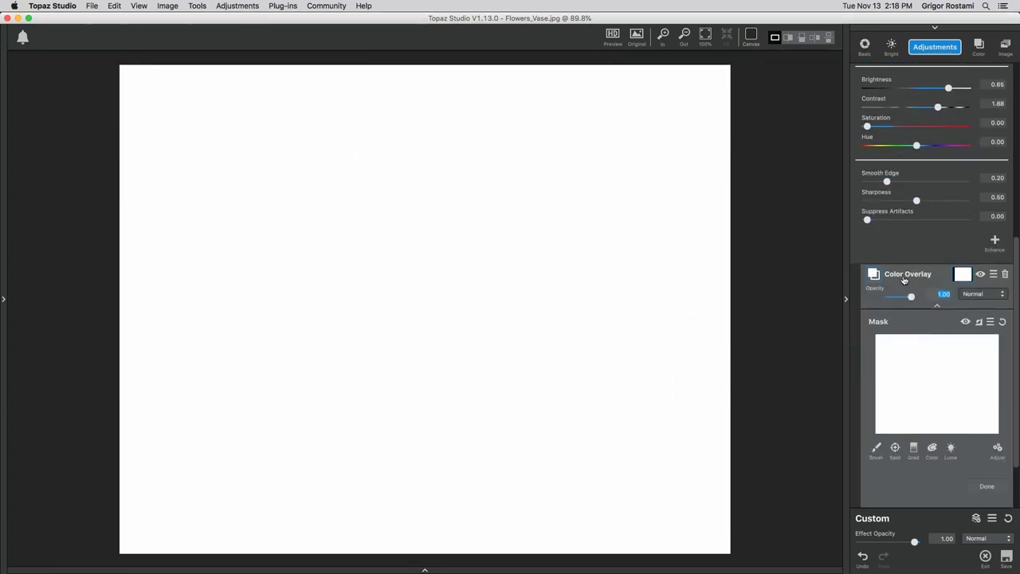
Invert the overlay mask and set up a full-strength mask brush at radius 0.55.
{"action": "left_click", "coordinate": [980, 322]}
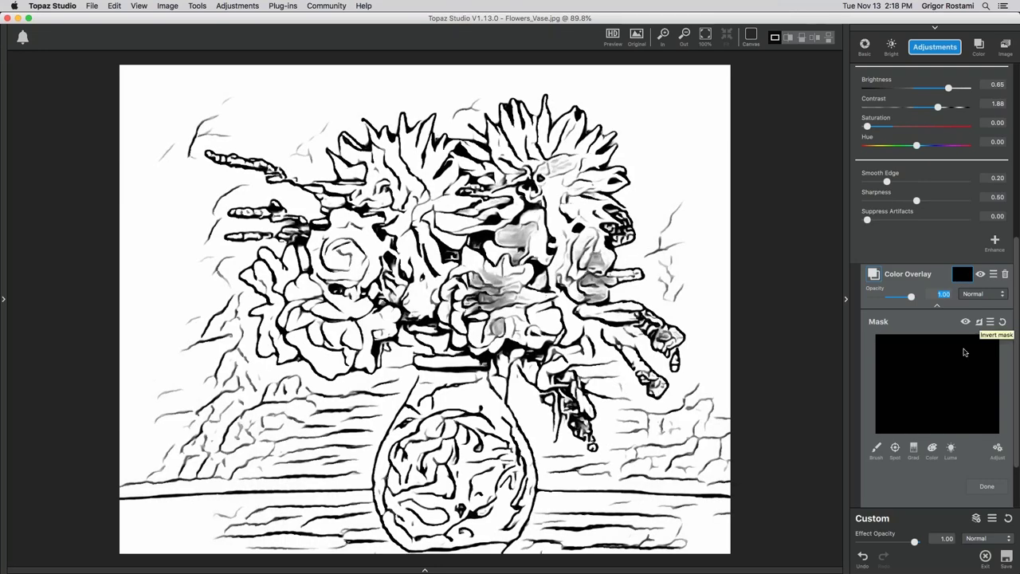
{"action": "left_click", "coordinate": [876, 449]}
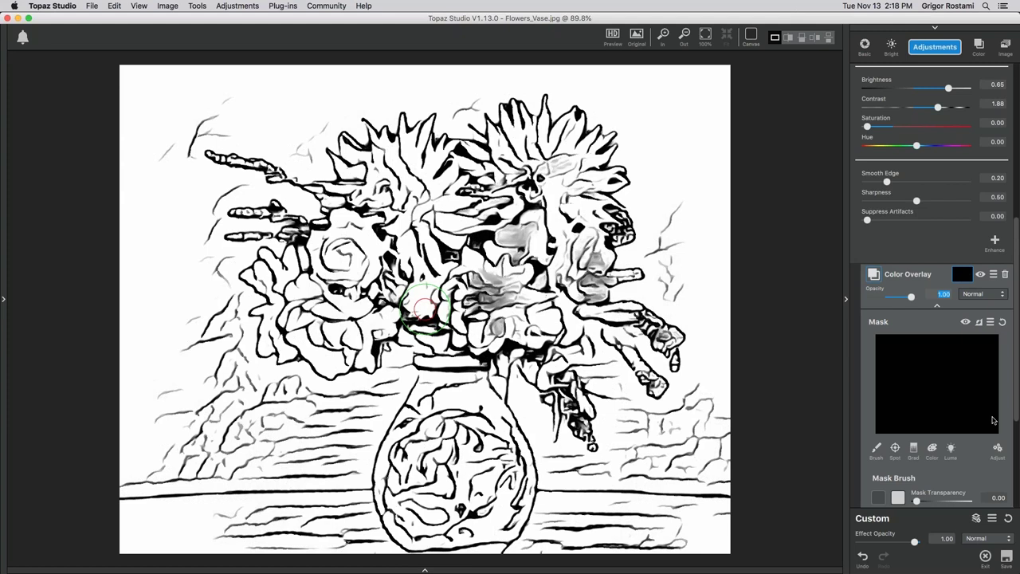
{"action": "scroll", "coordinate": [1013, 472], "scroll_direction": "down", "scroll_amount": 3}
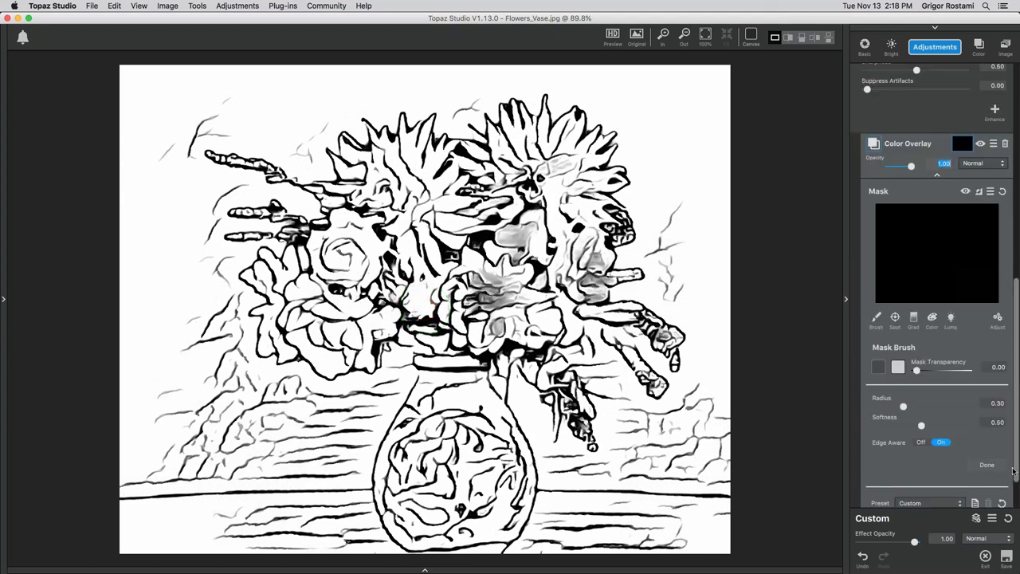
{"action": "left_click", "coordinate": [878, 366]}
{"action": "mouse_move", "coordinate": [901, 414]}
{"action": "left_mouse_down"}
{"action": "mouse_move", "coordinate": [919, 433]}
{"action": "mouse_move", "coordinate": [878, 433]}
{"action": "left_mouse_up"}
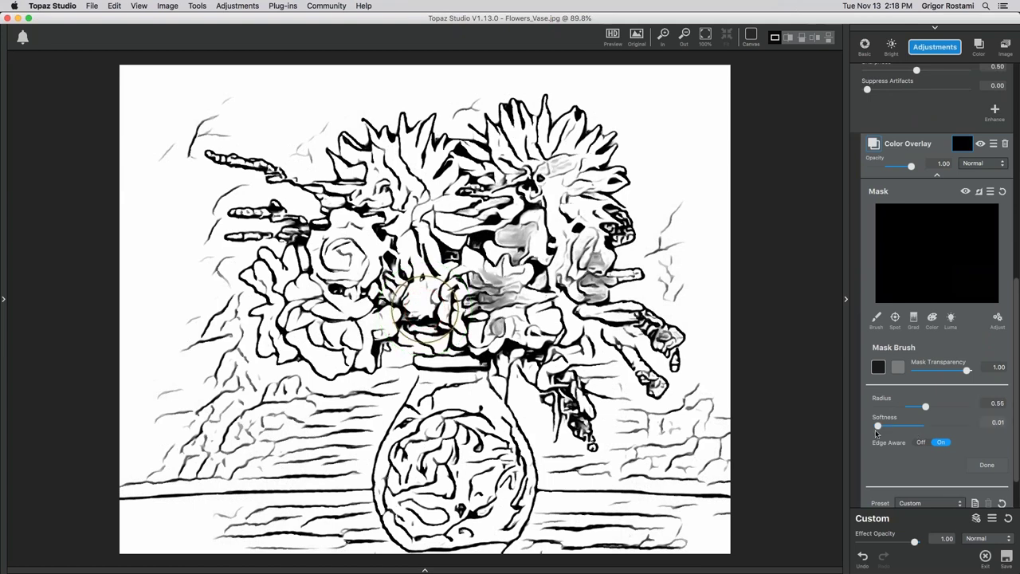
Paint the overlay over the left table area, bottom edge, upper-left background and right edge.
{"action": "mouse_move", "coordinate": [268, 439]}
{"action": "left_mouse_down"}
{"action": "mouse_move", "coordinate": [232, 431]}
{"action": "mouse_move", "coordinate": [220, 358]}
{"action": "left_mouse_up"}
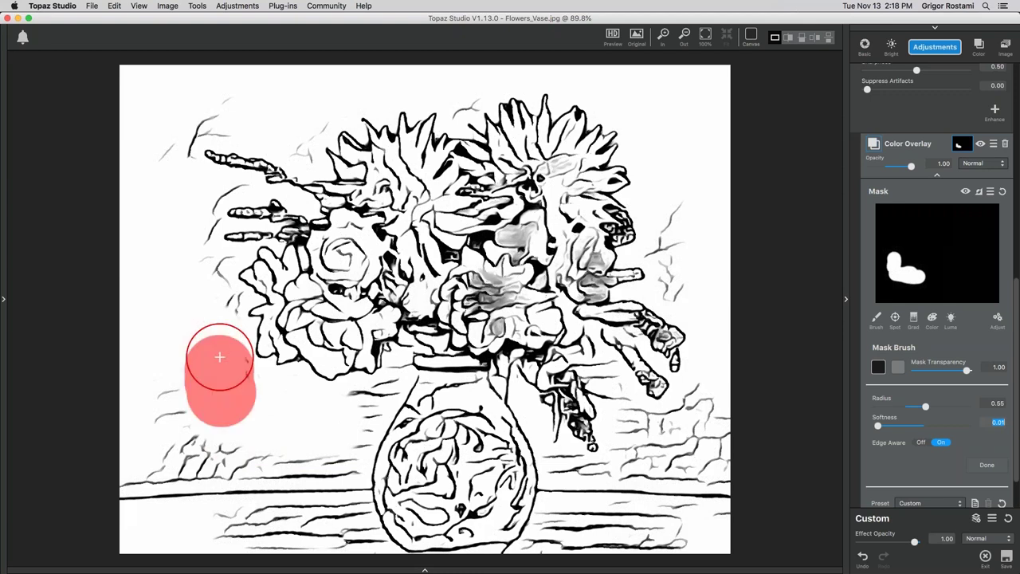
{"action": "mouse_move", "coordinate": [177, 392]}
{"action": "left_mouse_down"}
{"action": "mouse_move", "coordinate": [155, 455]}
{"action": "mouse_move", "coordinate": [329, 448]}
{"action": "left_mouse_up"}
{"action": "left_click_drag", "start_coordinate": [343, 530], "coordinate": [237, 534]}
{"action": "left_click_drag", "start_coordinate": [141, 453], "coordinate": [124, 455]}
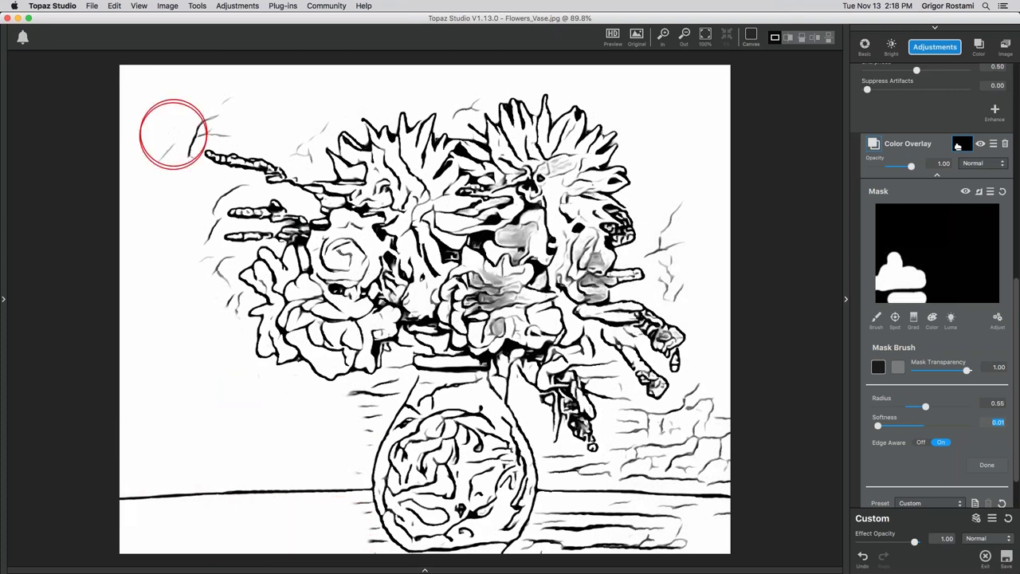
{"action": "left_click", "coordinate": [173, 133]}
{"action": "left_click_drag", "start_coordinate": [692, 190], "coordinate": [677, 247]}
{"action": "left_click", "coordinate": [715, 417]}
{"action": "left_click_drag", "start_coordinate": [679, 532], "coordinate": [559, 539]}
Shrink the brush to radius 0.17, paint out lines beside the vase and lower right, and compare.
{"action": "left_click_drag", "start_coordinate": [926, 407], "coordinate": [893, 408]}
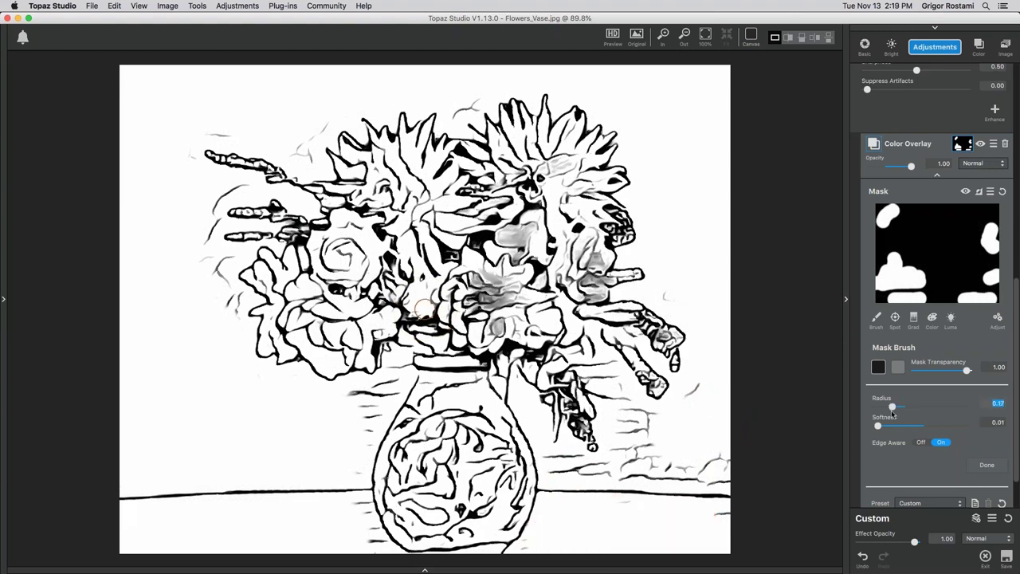
{"action": "left_click_drag", "start_coordinate": [576, 461], "coordinate": [548, 459]}
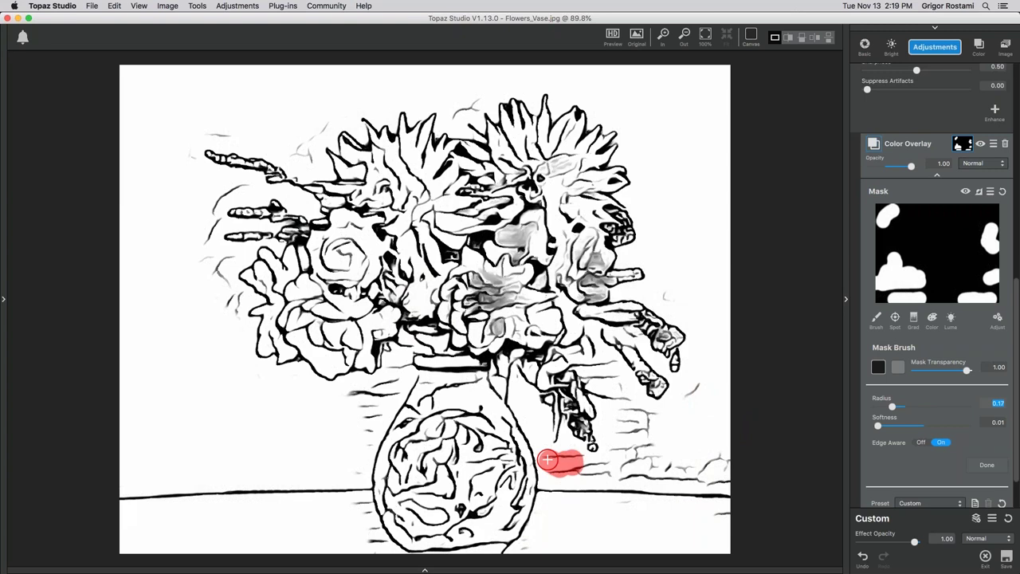
{"action": "mouse_move", "coordinate": [621, 474]}
{"action": "left_mouse_down"}
{"action": "mouse_move", "coordinate": [651, 456]}
{"action": "mouse_move", "coordinate": [623, 421]}
{"action": "mouse_move", "coordinate": [606, 368]}
{"action": "left_mouse_up"}
{"action": "left_click", "coordinate": [636, 35]}
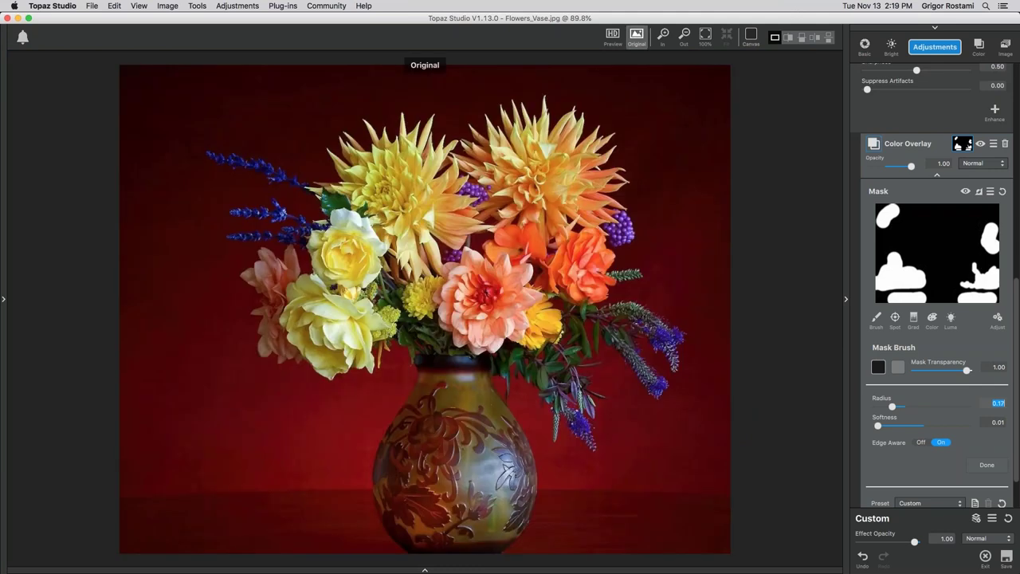
Compare against the original photo and touch up the mask near the vase base.
{"action": "key", "text": "backslash"}
{"action": "key", "text": "backslash"}
{"action": "key", "text": "backslash"}
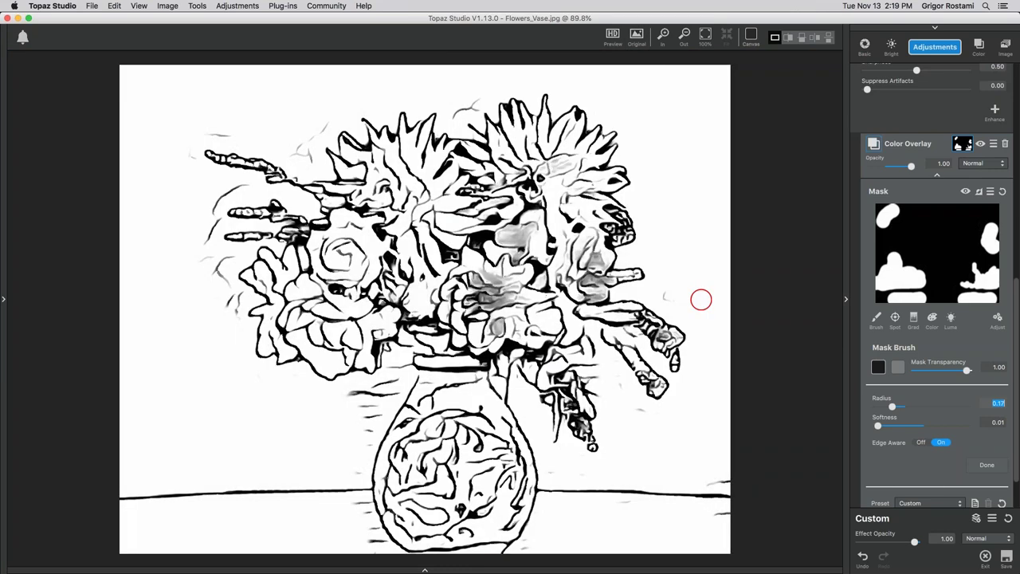
{"action": "left_click_drag", "start_coordinate": [700, 299], "coordinate": [708, 423]}
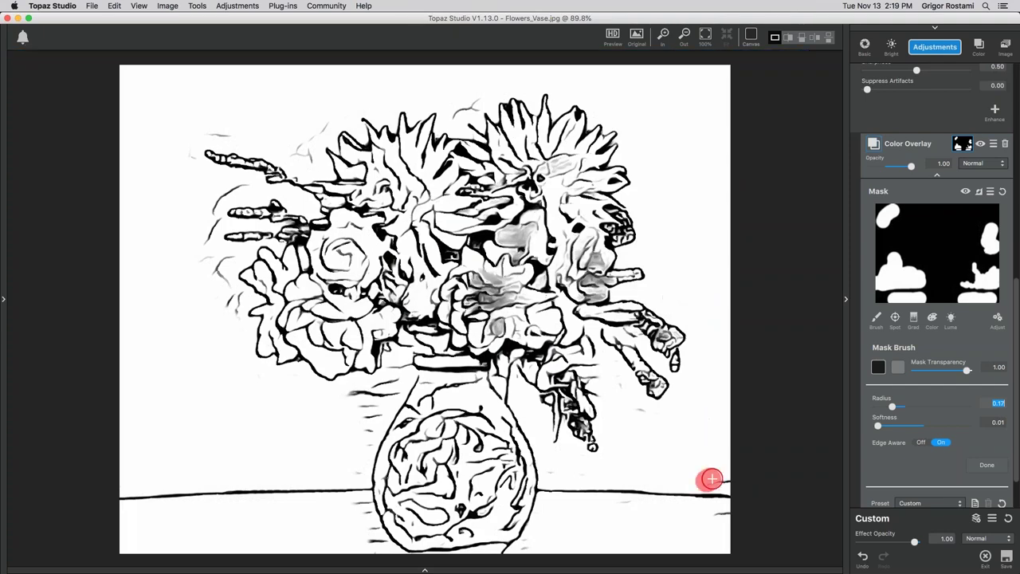
{"action": "key", "text": "backslash"}
{"action": "key", "text": "backslash"}
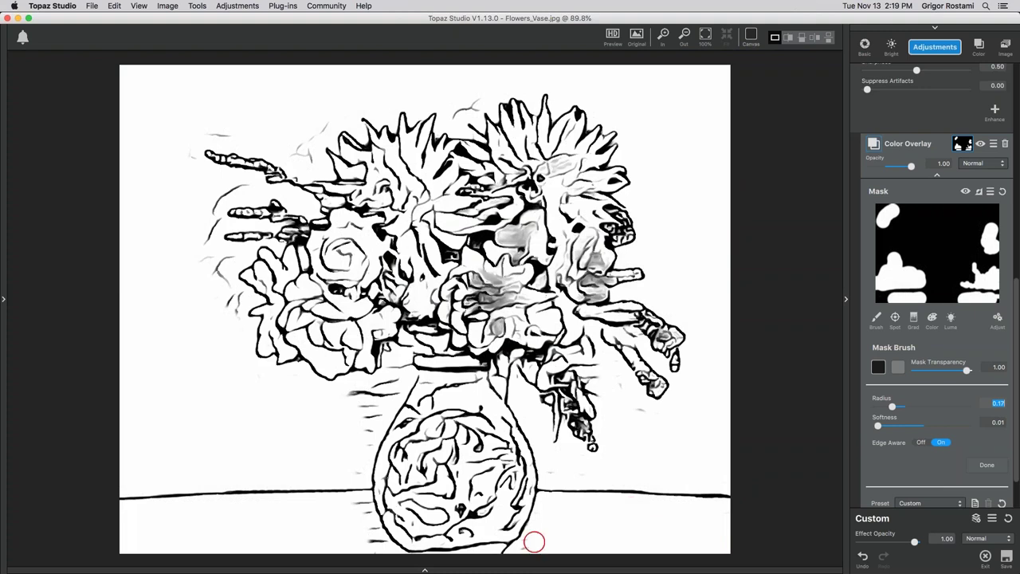
{"action": "left_click", "coordinate": [367, 541]}
{"action": "left_click_drag", "start_coordinate": [367, 541], "coordinate": [361, 446]}
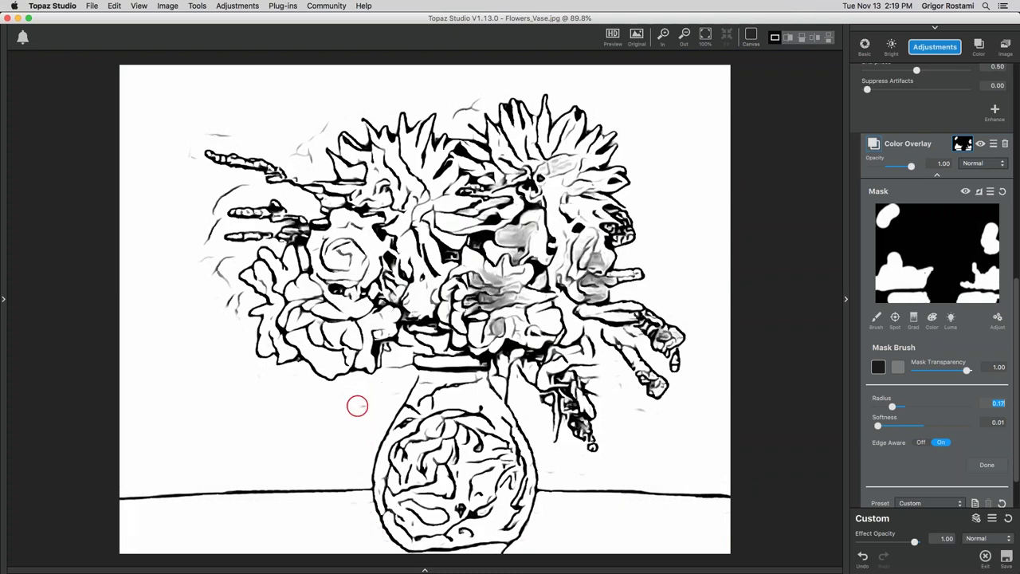
Paint out stray lines from the vase neck up to the stems and above the flowers, then finish the mask.
{"action": "left_click", "coordinate": [397, 369]}
{"action": "mouse_move", "coordinate": [397, 369]}
{"action": "left_mouse_down"}
{"action": "mouse_move", "coordinate": [302, 157]}
{"action": "mouse_move", "coordinate": [243, 184]}
{"action": "mouse_move", "coordinate": [201, 250]}
{"action": "left_mouse_up"}
{"action": "left_click_drag", "start_coordinate": [226, 253], "coordinate": [235, 294]}
{"action": "left_click_drag", "start_coordinate": [239, 134], "coordinate": [186, 134]}
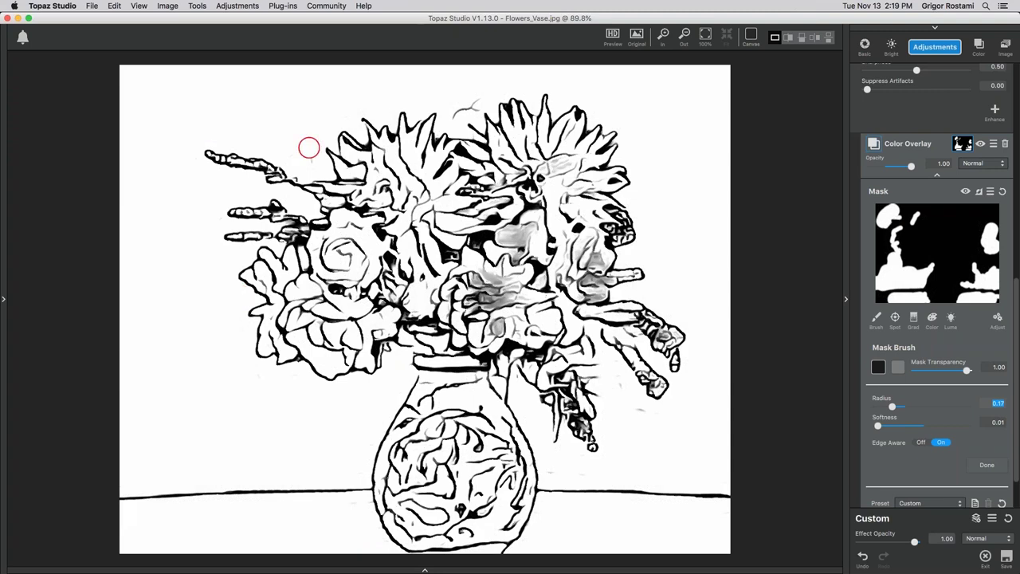
{"action": "left_click_drag", "start_coordinate": [454, 111], "coordinate": [484, 96]}
{"action": "left_click", "coordinate": [989, 466]}
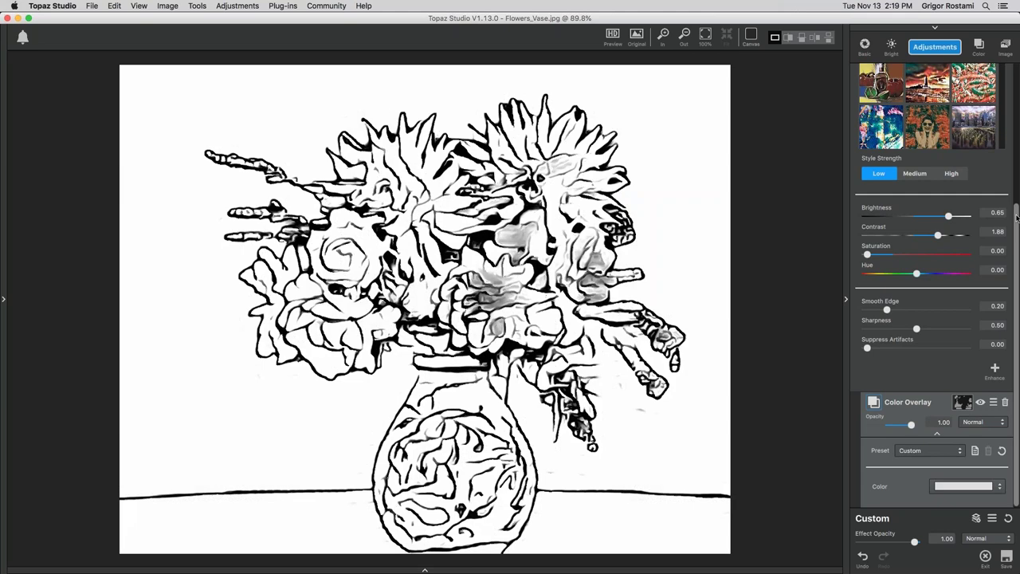
Set the second AI ReMix layer's blend mode to Multiply.
{"action": "scroll", "coordinate": [935, 154], "scroll_direction": "up", "scroll_amount": 5}
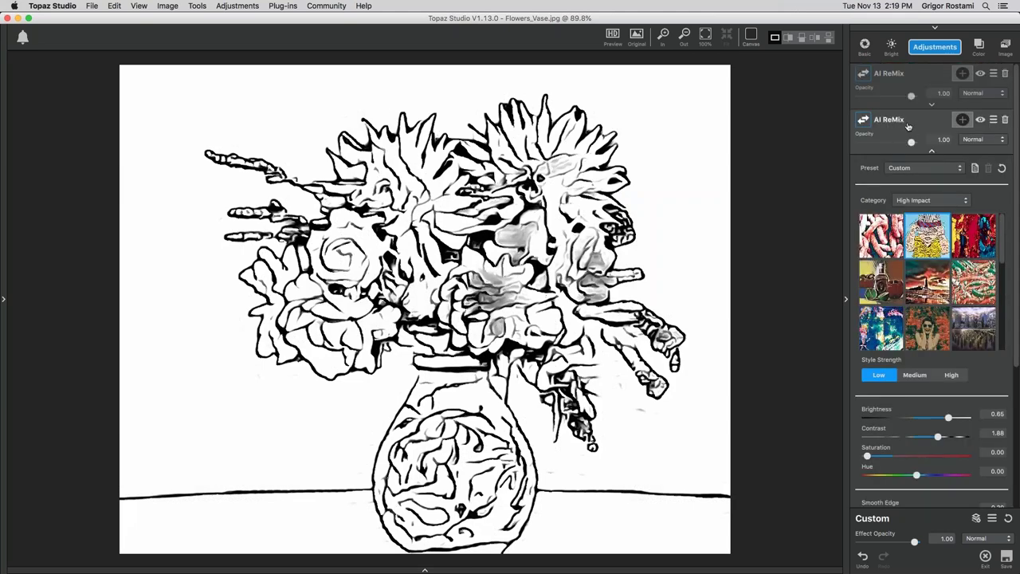
{"action": "left_click", "coordinate": [987, 141]}
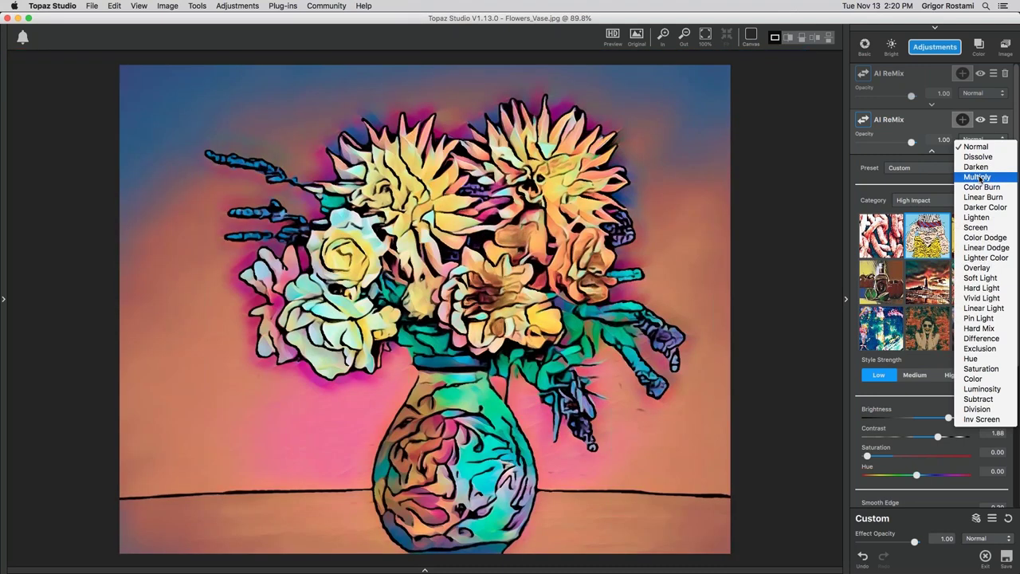
{"action": "left_click", "coordinate": [977, 177]}
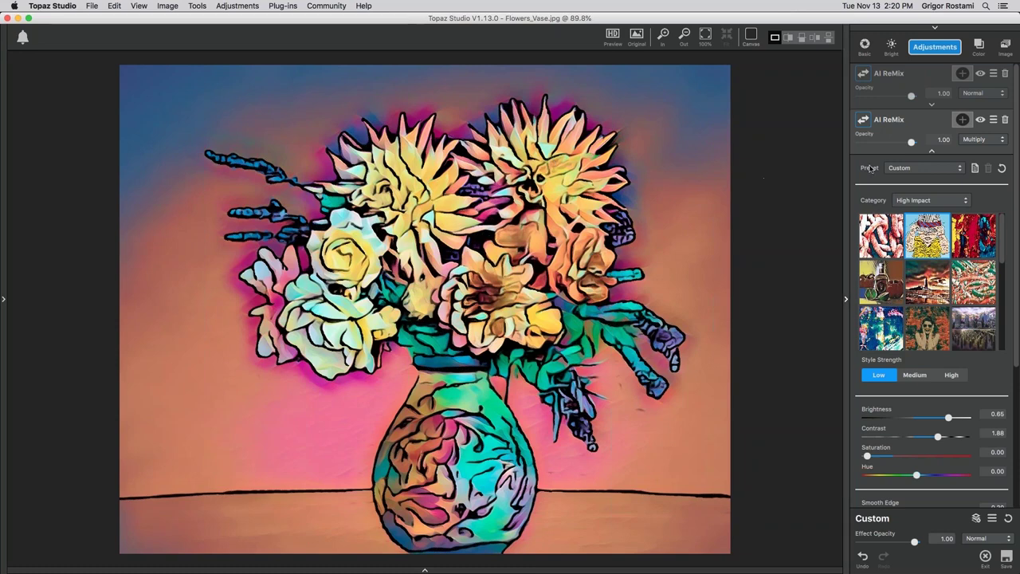
{"action": "left_click", "coordinate": [932, 150]}
{"action": "left_click", "coordinate": [974, 139]}
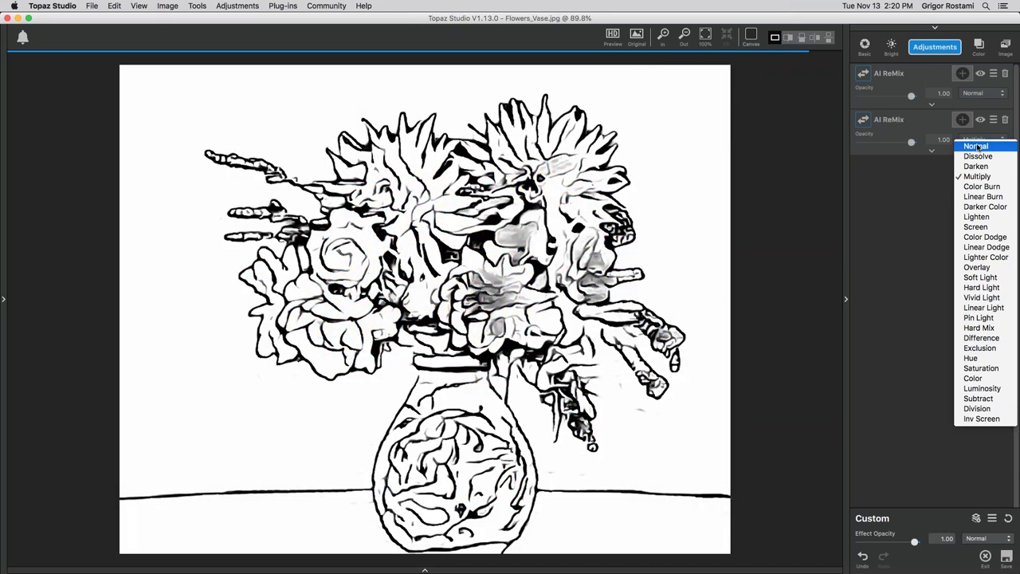
Try Normal blending on the sketch layer and toggle its visibility off and on to compare.
{"action": "left_click", "coordinate": [978, 147]}
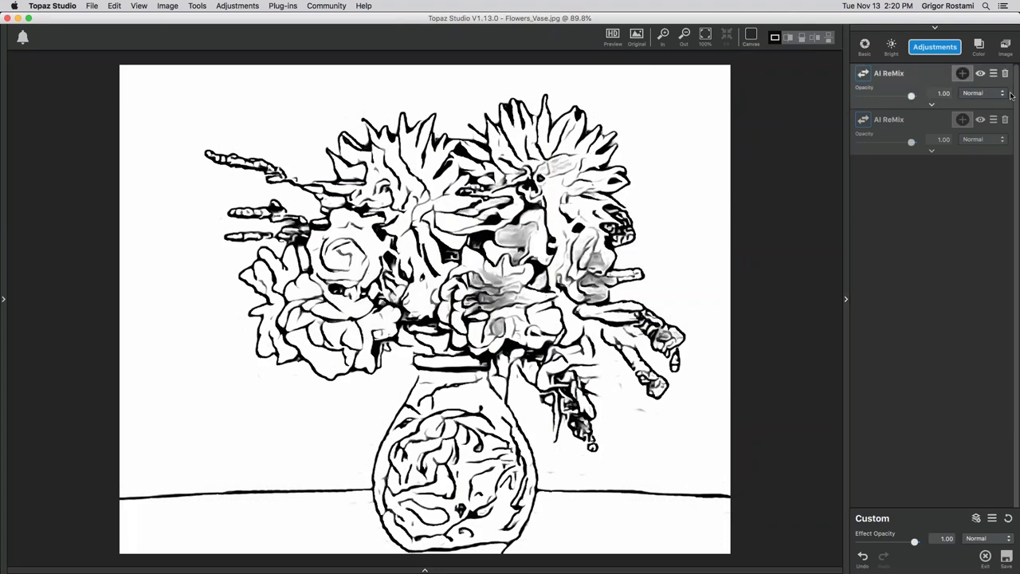
{"action": "left_click", "coordinate": [980, 138]}
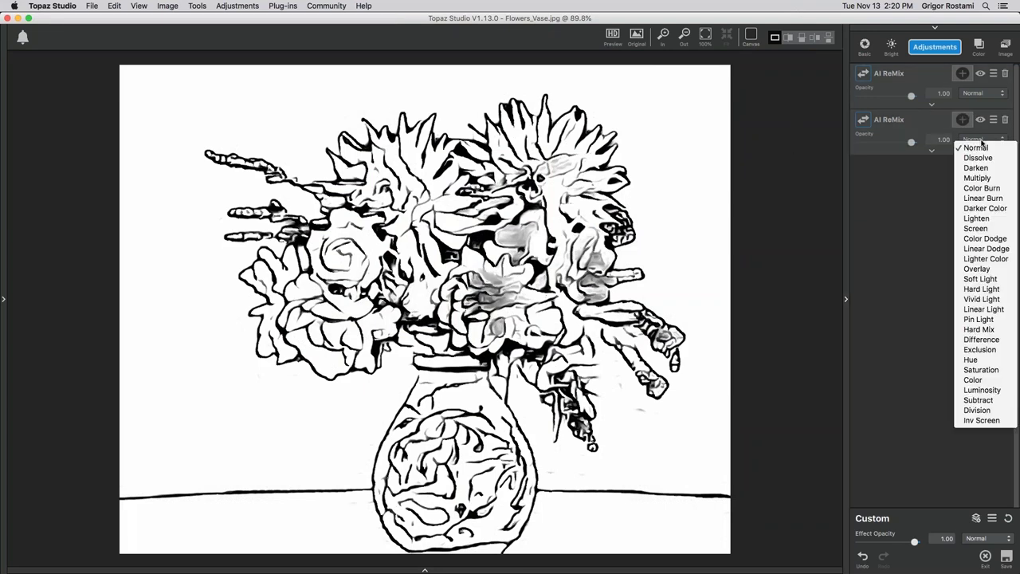
{"action": "left_click", "coordinate": [979, 147]}
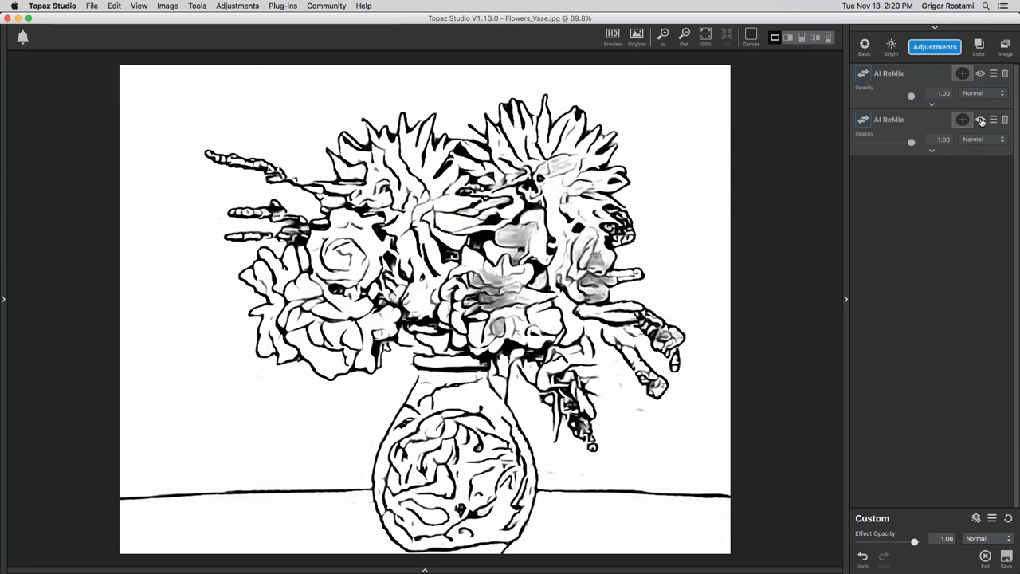
{"action": "left_click", "coordinate": [980, 121]}
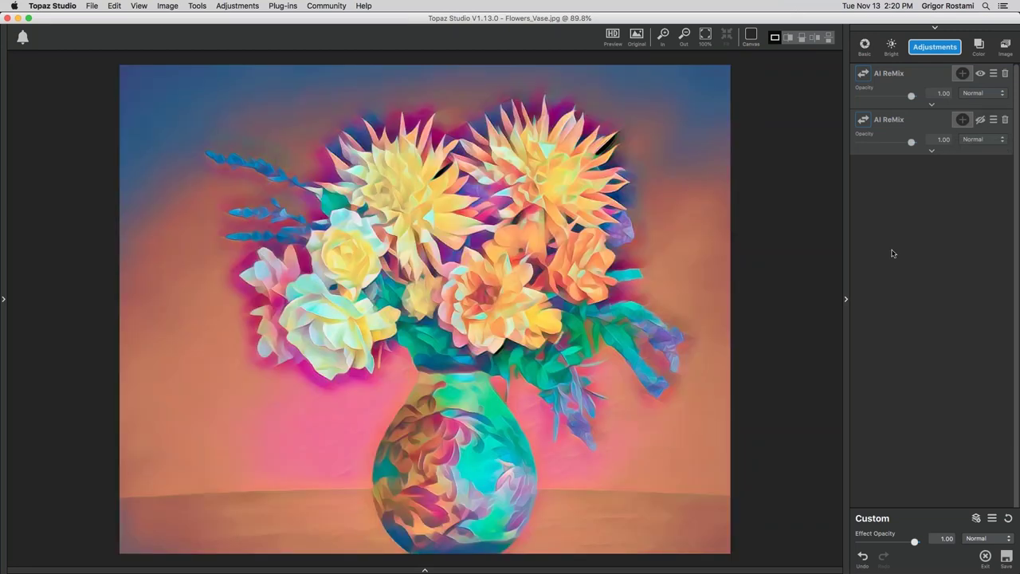
{"action": "left_click", "coordinate": [981, 121]}
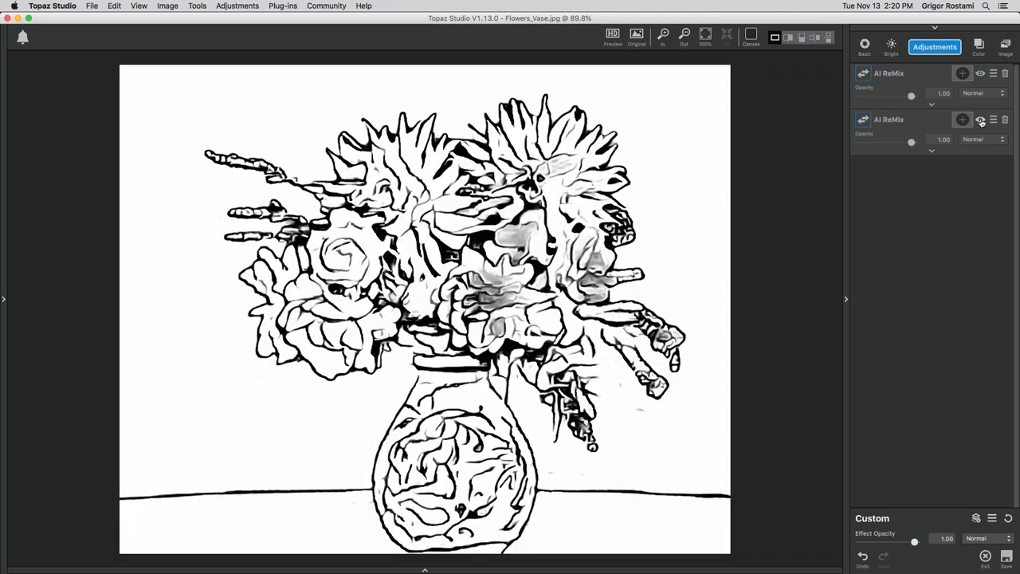
Reapply Multiply to the sketch layer and expand the first AI ReMix layer's settings.
{"action": "left_click", "coordinate": [982, 138]}
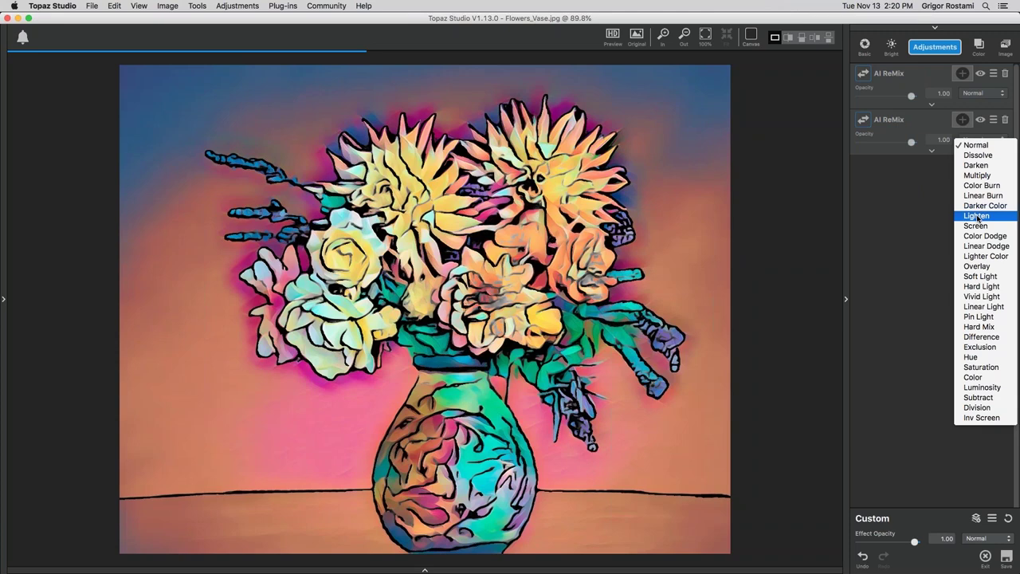
{"action": "left_click", "coordinate": [977, 175]}
{"action": "left_click", "coordinate": [932, 104]}
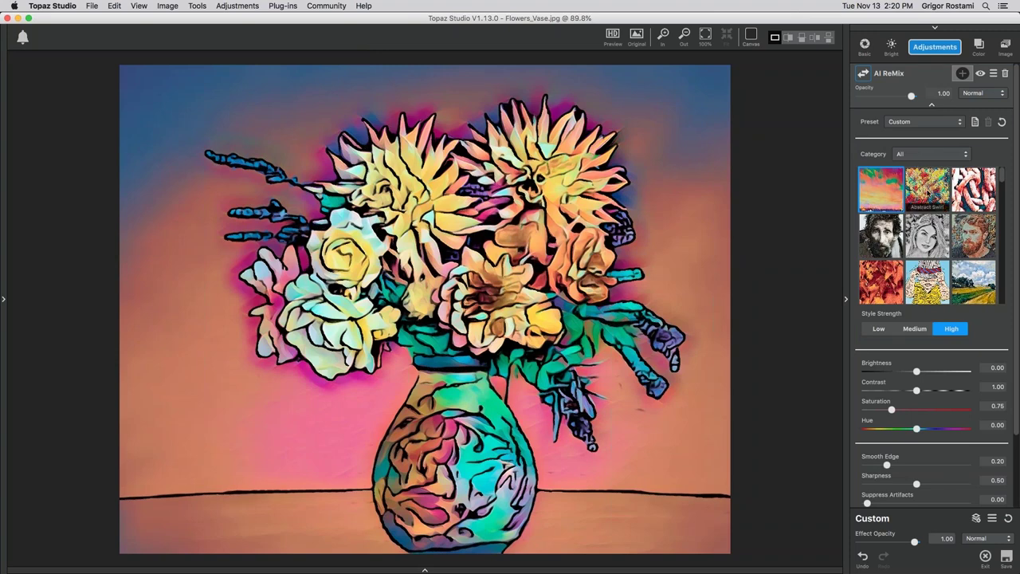
Try Autumn Tone, then apply Color Stain to the vase's base AI ReMix layer and show the filmstrip.
{"action": "left_click", "coordinate": [883, 280]}
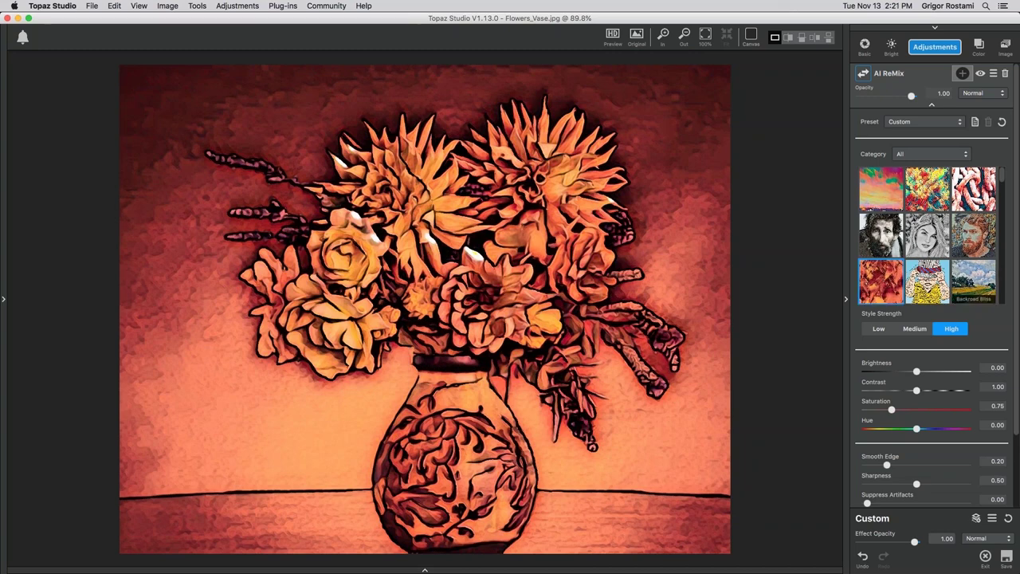
{"action": "left_click_drag", "start_coordinate": [1000, 183], "coordinate": [1001, 193]}
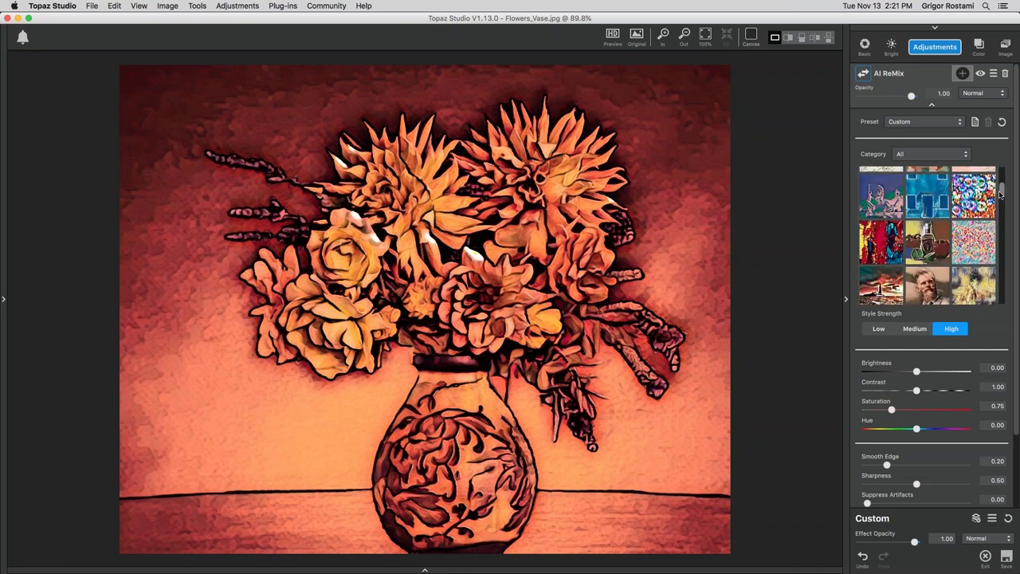
{"action": "scroll", "coordinate": [1001, 193], "scroll_direction": "down", "scroll_amount": 3}
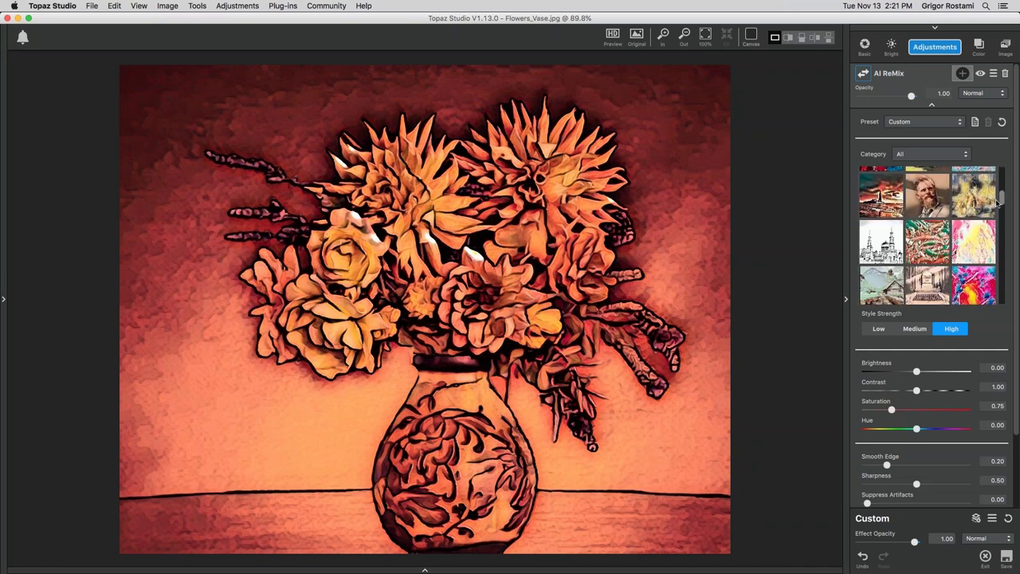
{"action": "left_click", "coordinate": [973, 203]}
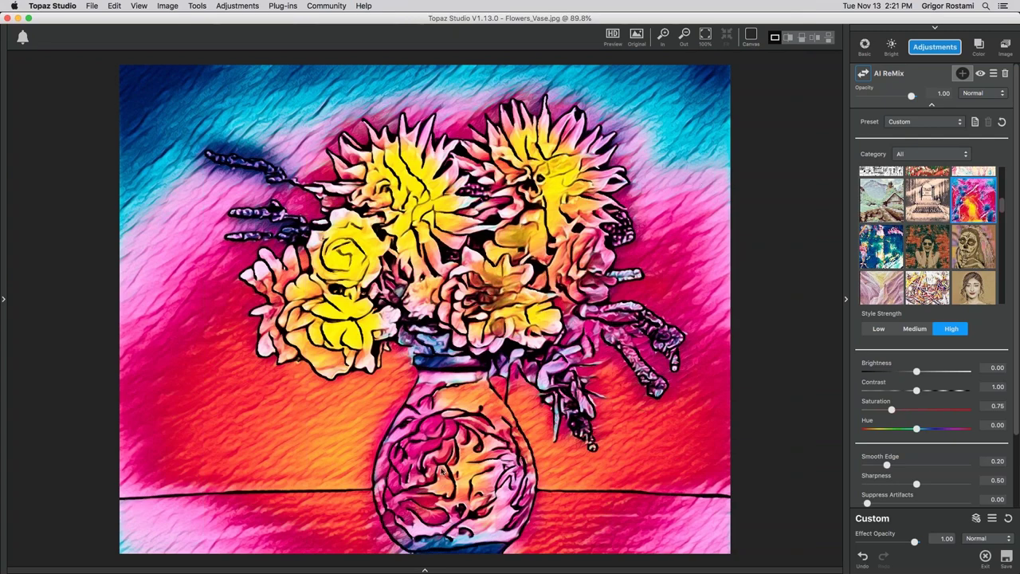
{"action": "left_click", "coordinate": [424, 569]}
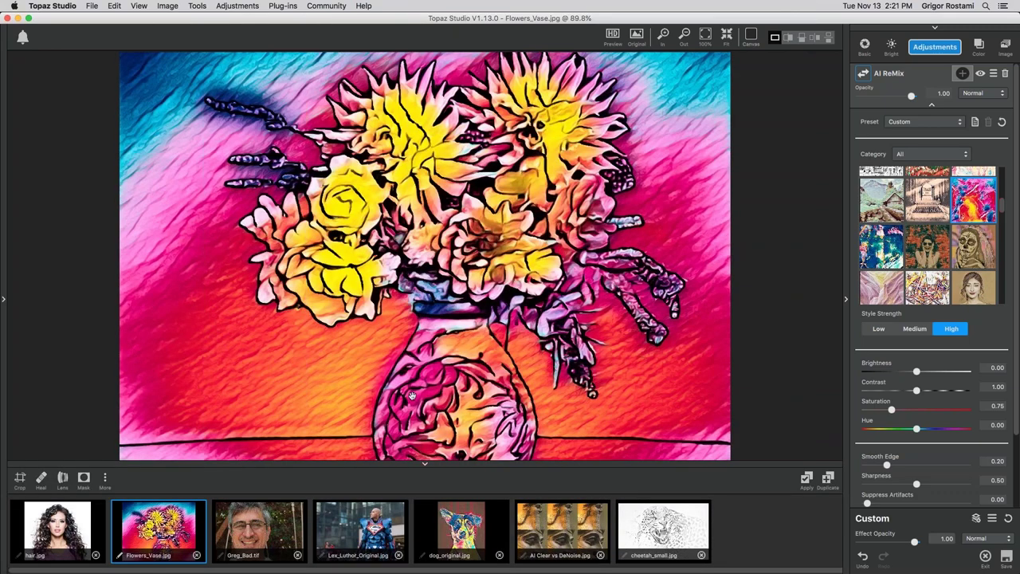
Switch to hair.jpg at 100% zoom and delete its existing AI ReMix layer.
{"action": "left_click", "coordinate": [79, 522]}
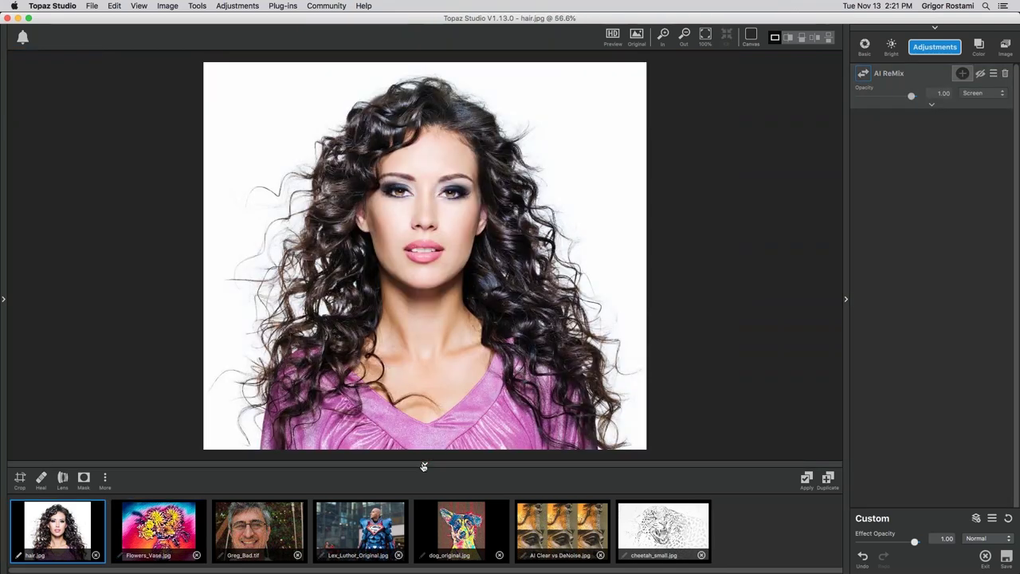
{"action": "left_click", "coordinate": [424, 466]}
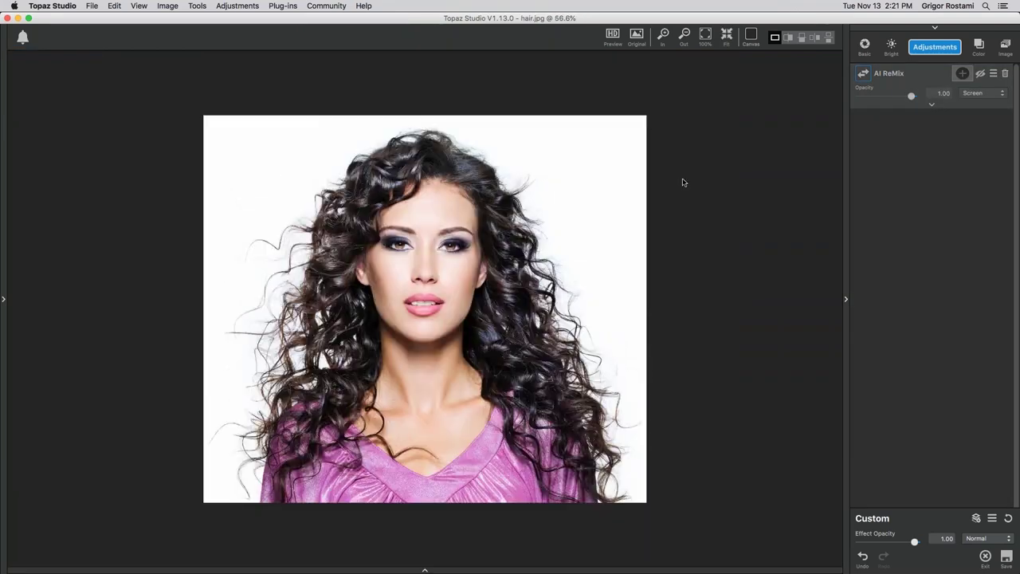
{"action": "left_click", "coordinate": [704, 37]}
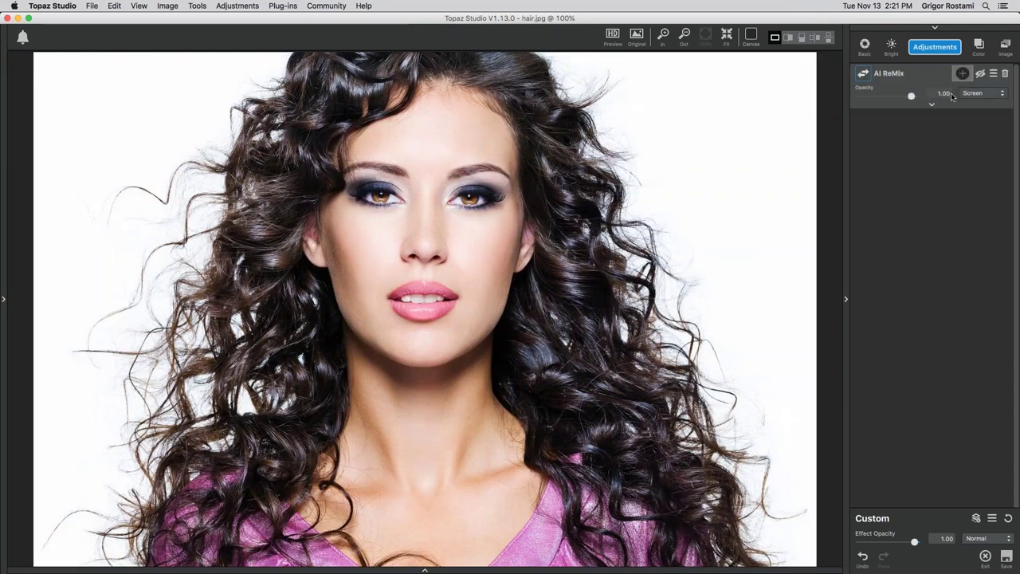
{"action": "left_click", "coordinate": [1005, 73]}
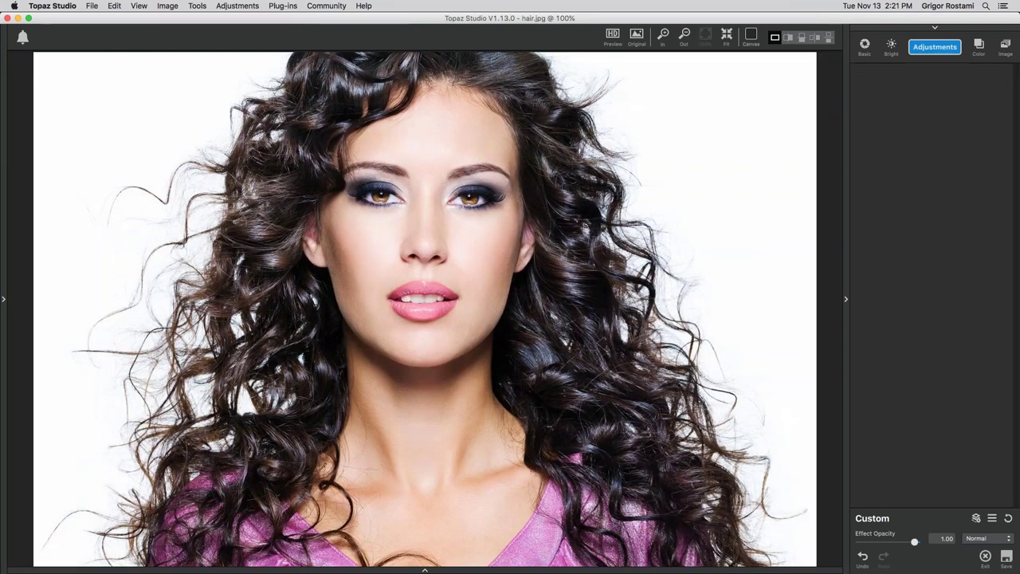
Add a new AI ReMix layer with the Violet Night style at High strength, then fit the portrait to the window.
{"action": "left_click", "coordinate": [928, 47]}
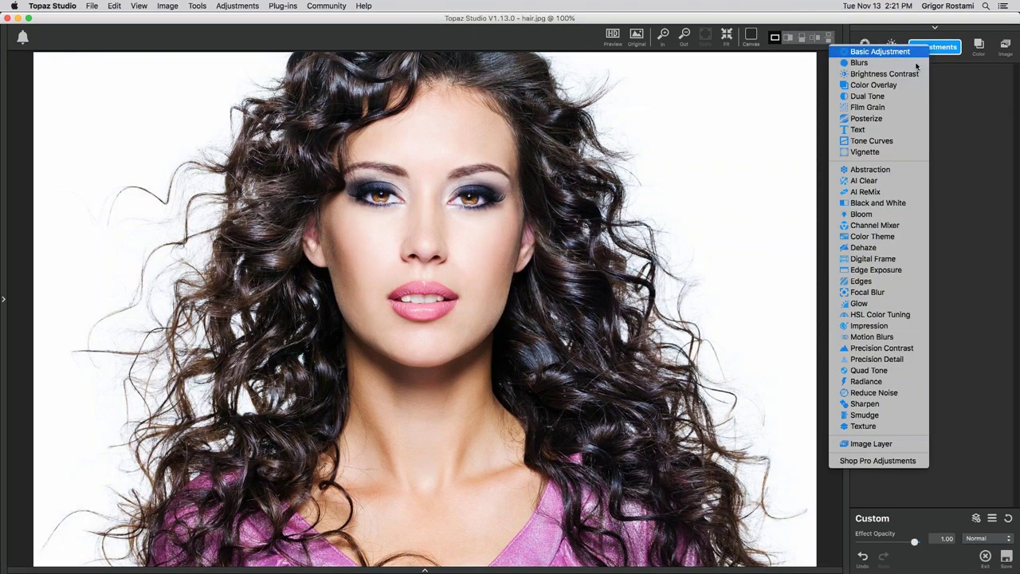
{"action": "left_click", "coordinate": [865, 192]}
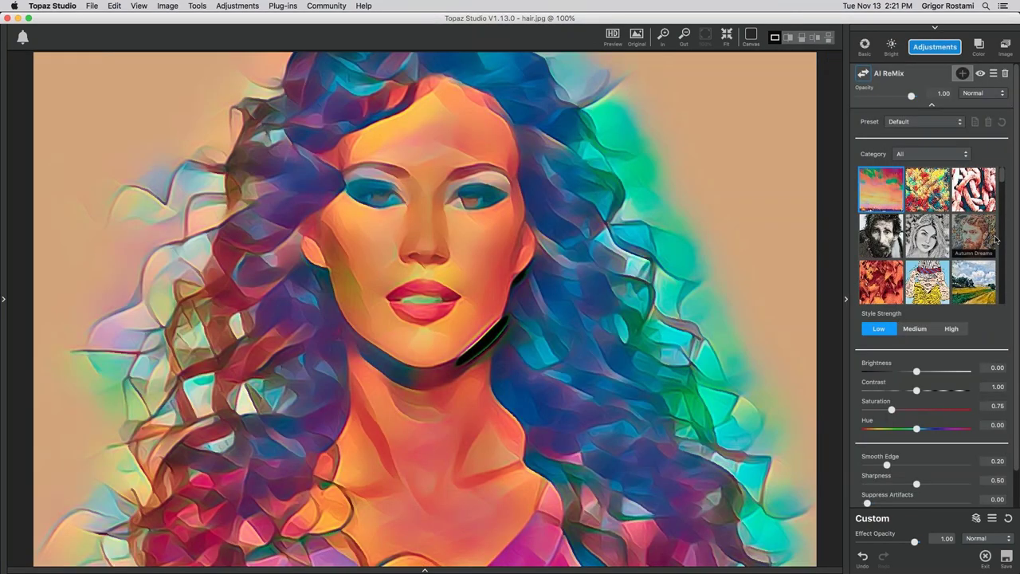
{"action": "left_click_drag", "start_coordinate": [1003, 188], "coordinate": [1004, 302]}
{"action": "left_click", "coordinate": [883, 233]}
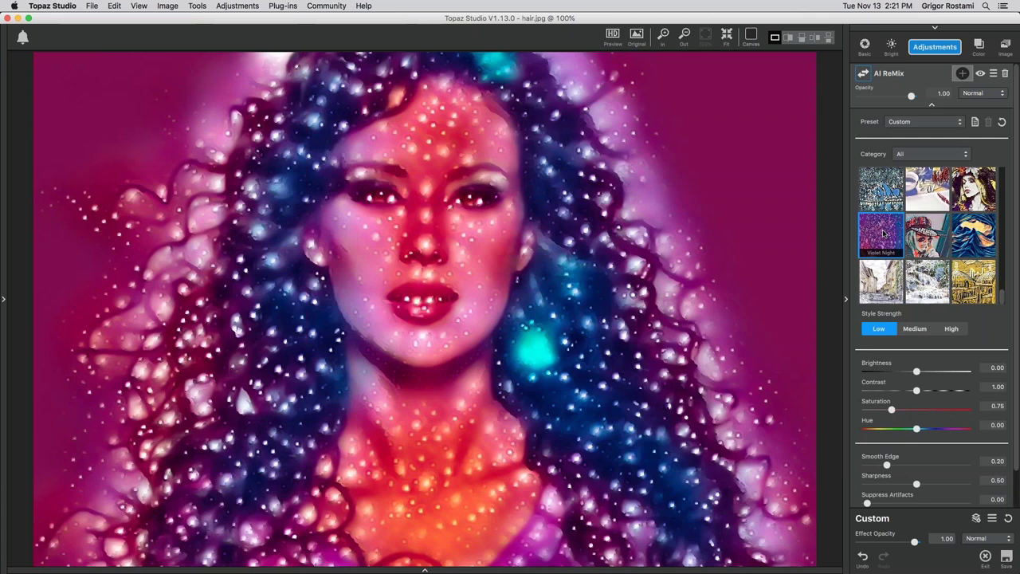
{"action": "left_click", "coordinate": [952, 329]}
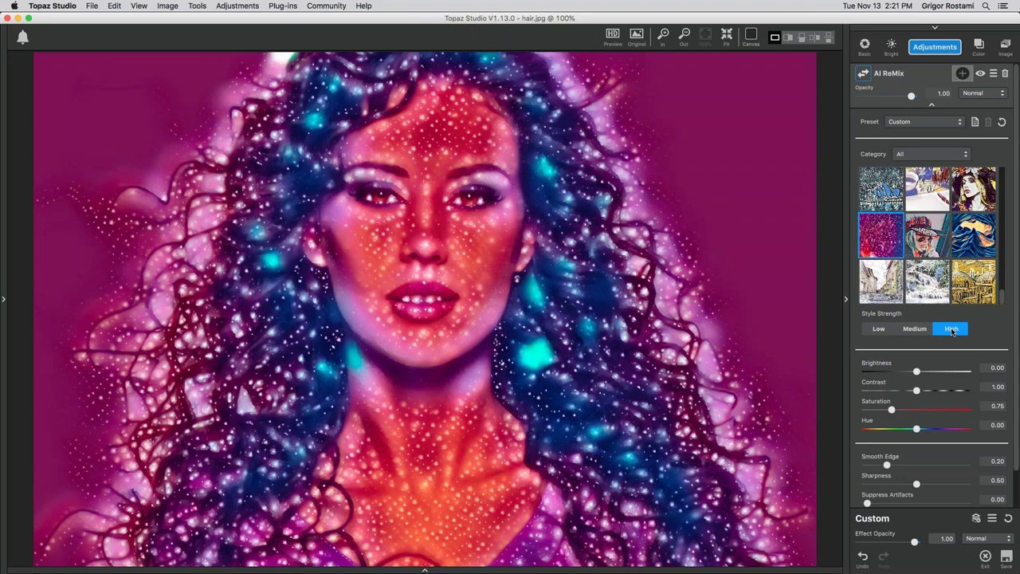
{"action": "key", "text": "super+0"}
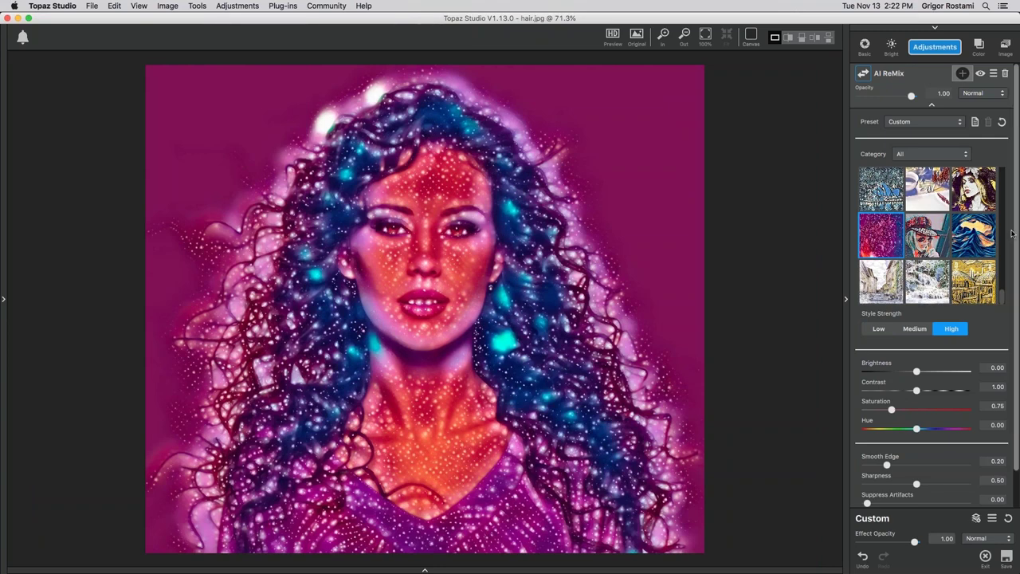
Set the portrait's AI ReMix layer blend mode to Screen.
{"action": "left_click", "coordinate": [987, 93]}
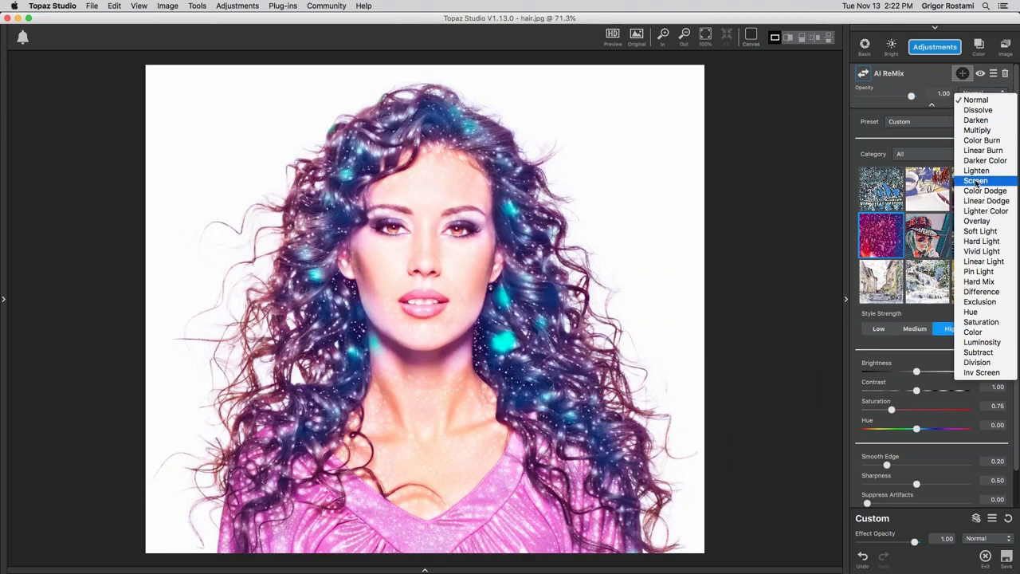
{"action": "left_click", "coordinate": [976, 182]}
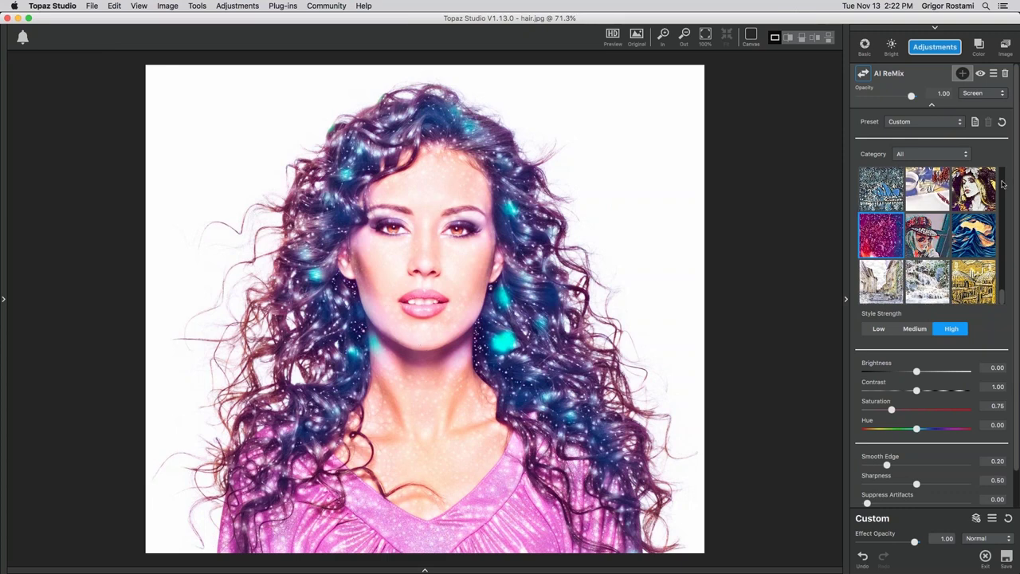
Add a mask to the AI ReMix layer using a 0.36-radius brush with edge-aware painting off.
{"action": "left_click", "coordinate": [963, 74]}
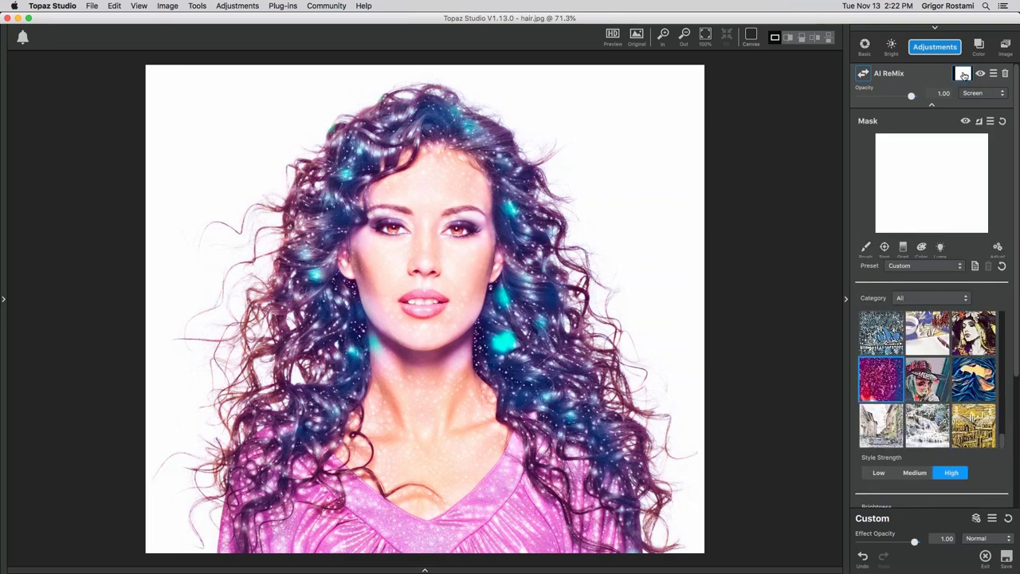
{"action": "left_click", "coordinate": [866, 249]}
{"action": "left_click_drag", "start_coordinate": [908, 336], "coordinate": [905, 337]}
{"action": "left_click_drag", "start_coordinate": [905, 338], "coordinate": [901, 336]}
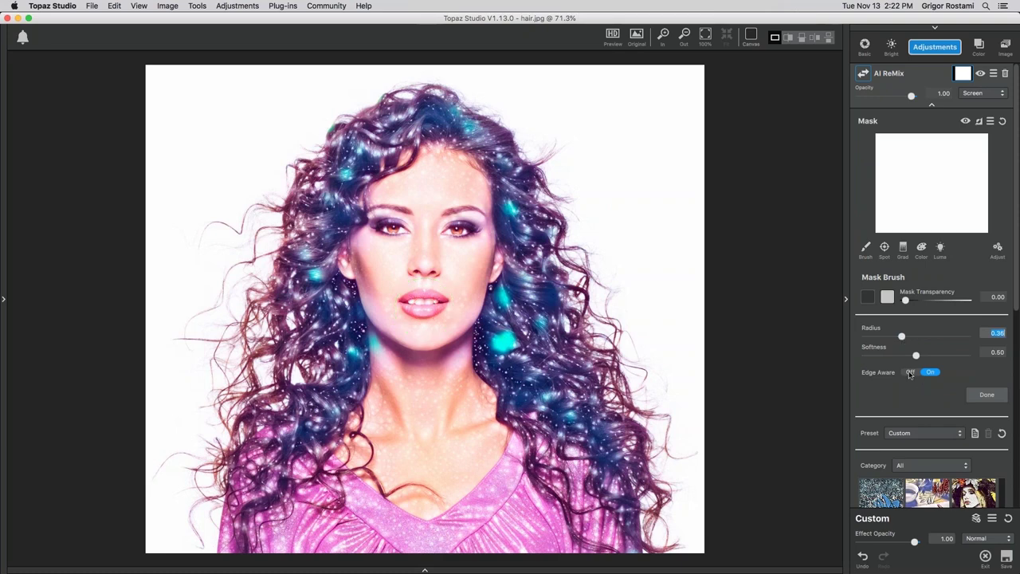
{"action": "left_click", "coordinate": [911, 372]}
Paint the mask over the face, cheek, nose, mouth, neck down to the neckline, and eye area.
{"action": "mouse_move", "coordinate": [446, 342]}
{"action": "left_mouse_down"}
{"action": "mouse_move", "coordinate": [475, 256]}
{"action": "mouse_move", "coordinate": [435, 161]}
{"action": "mouse_move", "coordinate": [380, 199]}
{"action": "mouse_move", "coordinate": [430, 301]}
{"action": "mouse_move", "coordinate": [397, 181]}
{"action": "mouse_move", "coordinate": [371, 267]}
{"action": "left_mouse_up"}
{"action": "left_click_drag", "start_coordinate": [402, 216], "coordinate": [398, 303]}
{"action": "left_click_drag", "start_coordinate": [397, 385], "coordinate": [423, 451]}
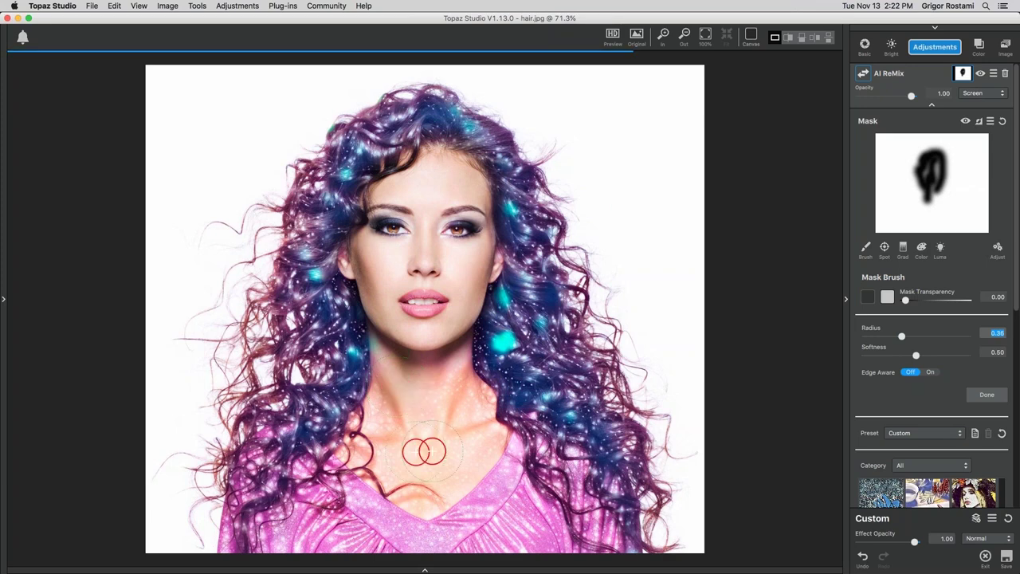
{"action": "left_click_drag", "start_coordinate": [478, 421], "coordinate": [427, 494]}
{"action": "left_click_drag", "start_coordinate": [415, 251], "coordinate": [394, 219]}
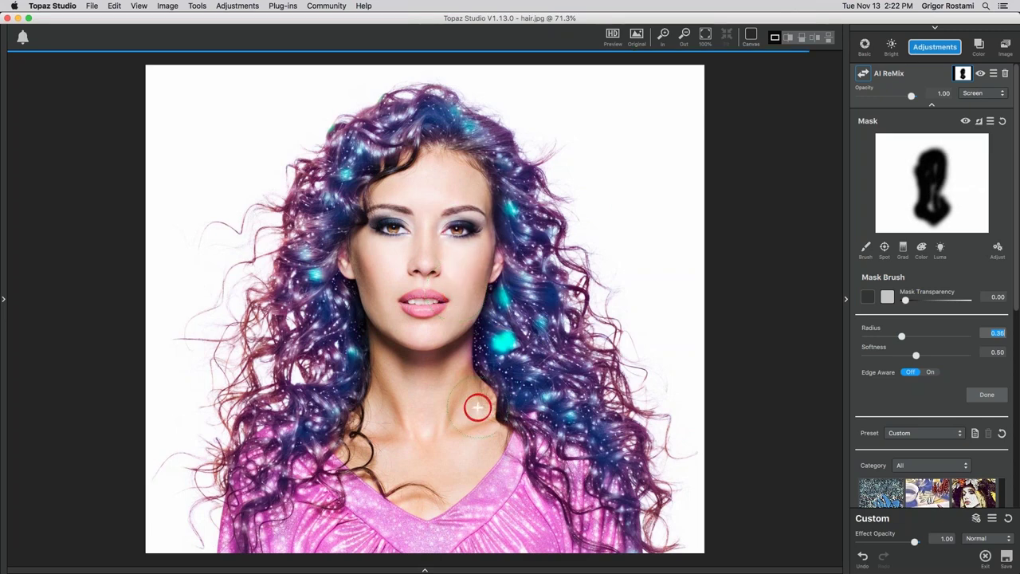
Compare the result against the original photo, then finish the mask.
{"action": "key", "text": "backslash"}
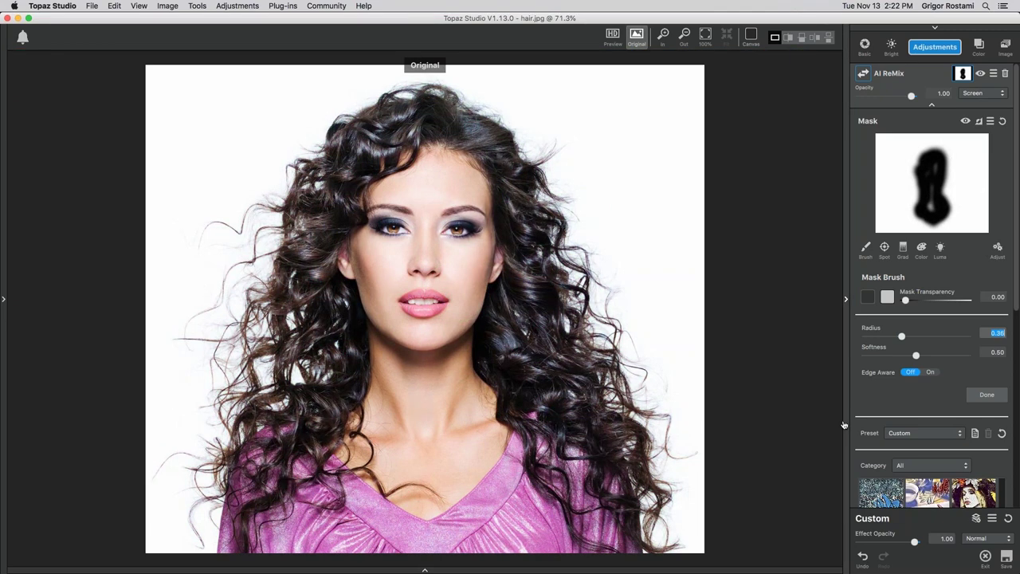
{"action": "key", "text": "backslash"}
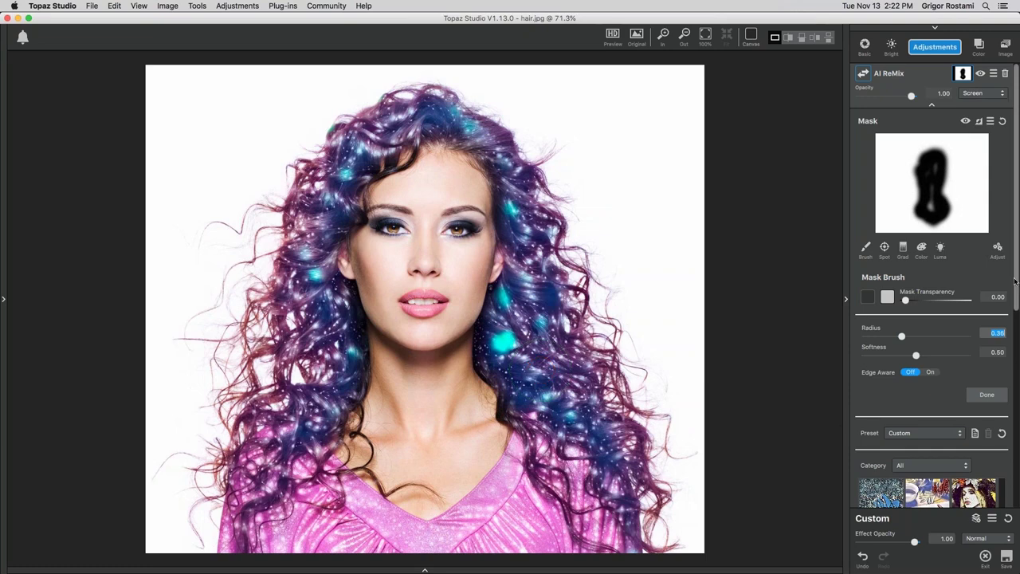
{"action": "key", "text": "Return"}
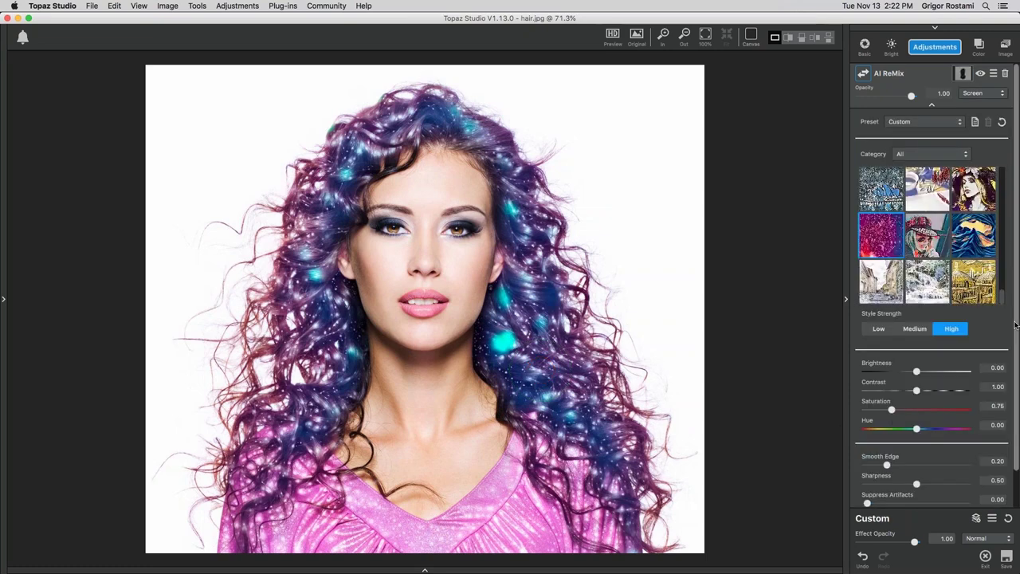
Lower the AI ReMix Saturation to 0.33 and bring up the strip of open images.
{"action": "scroll", "coordinate": [893, 368], "scroll_direction": "down", "scroll_amount": 2}
{"action": "left_click_drag", "start_coordinate": [891, 372], "coordinate": [883, 373]}
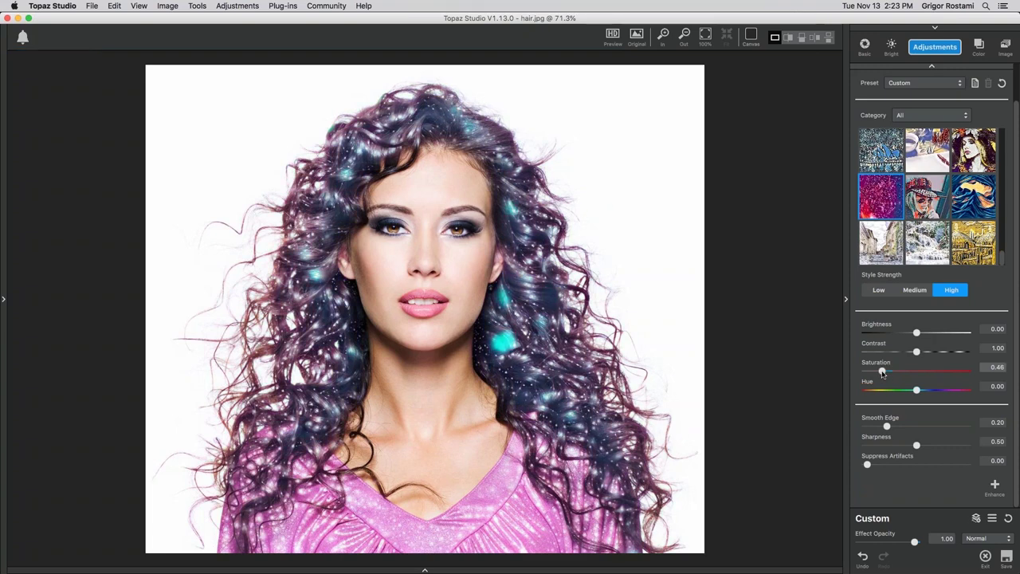
{"action": "left_click_drag", "start_coordinate": [883, 373], "coordinate": [878, 373]}
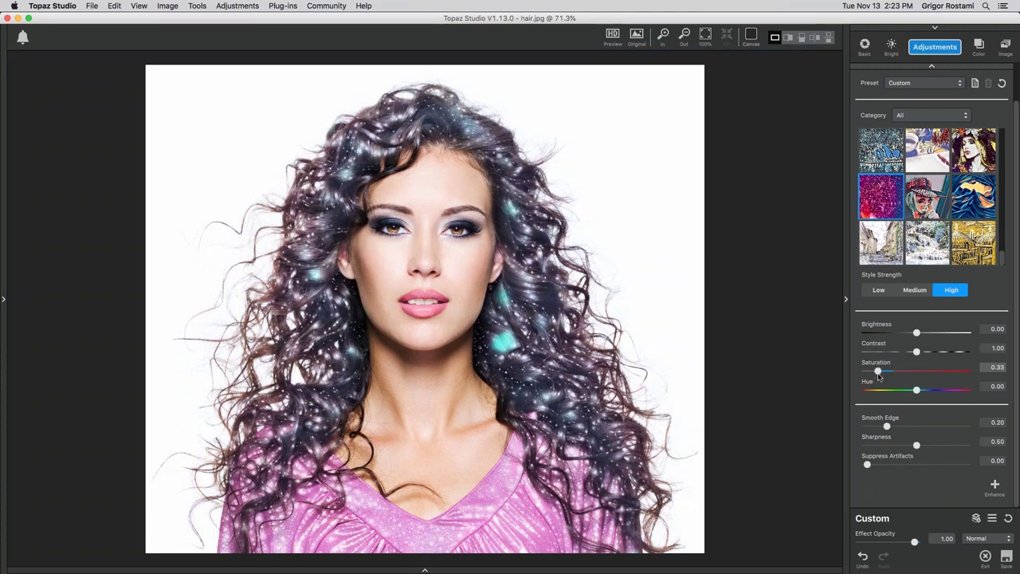
{"action": "left_click", "coordinate": [878, 373]}
{"action": "left_click", "coordinate": [425, 569]}
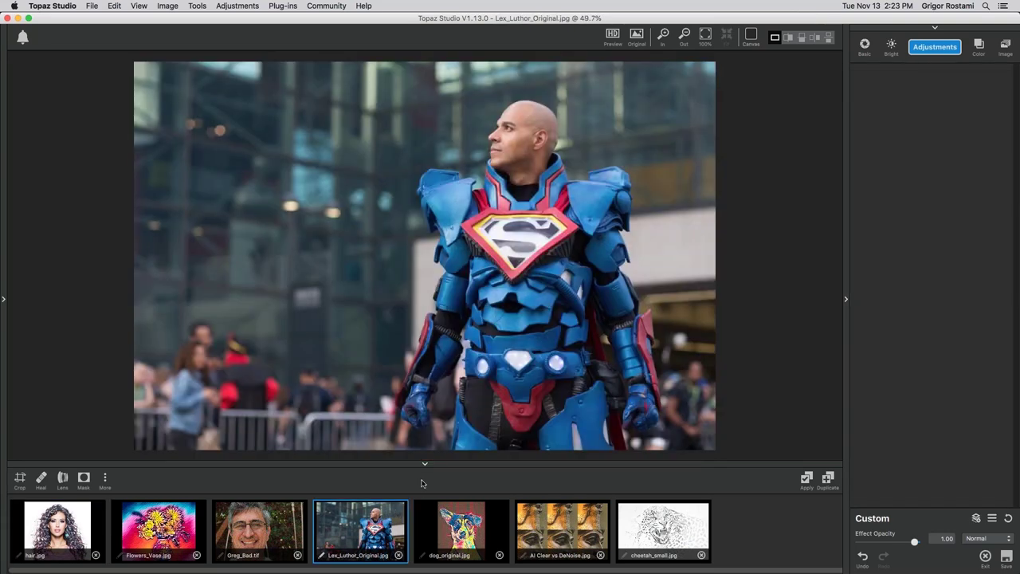
{"action": "left_click", "coordinate": [426, 467]}
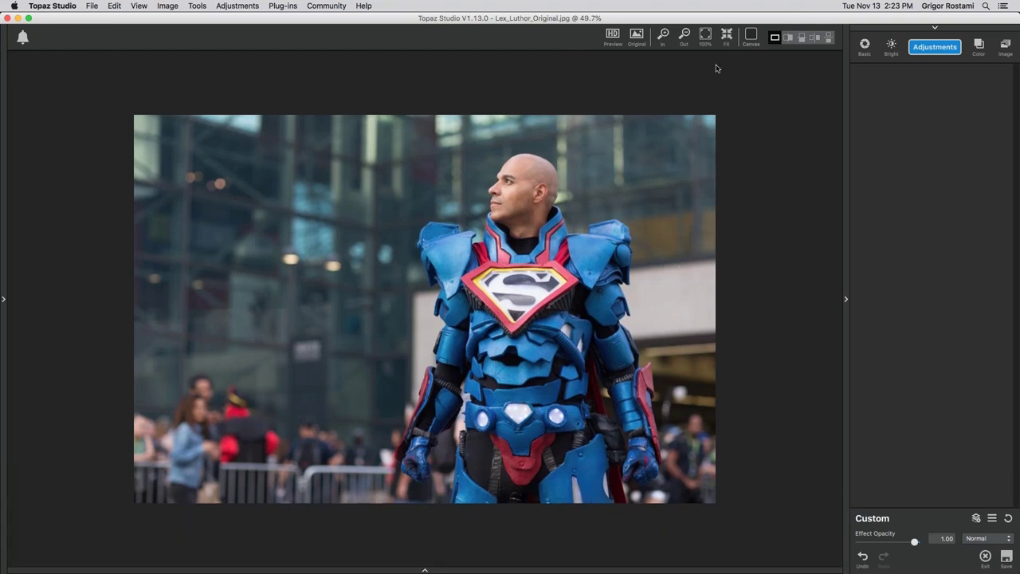
{"action": "left_click", "coordinate": [707, 38]}
{"action": "left_click_drag", "start_coordinate": [837, 144], "coordinate": [741, 253]}
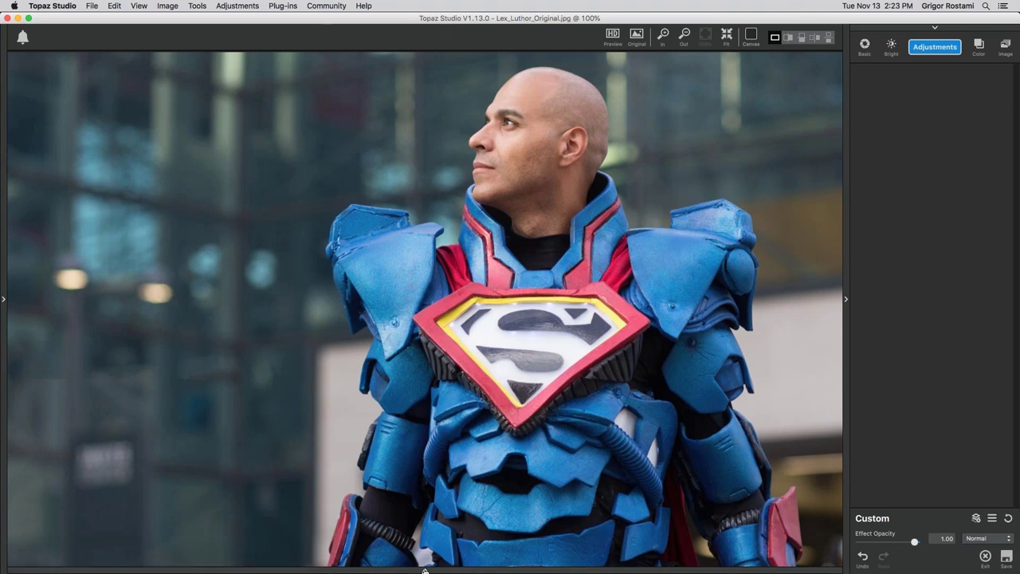
{"action": "left_click", "coordinate": [425, 569]}
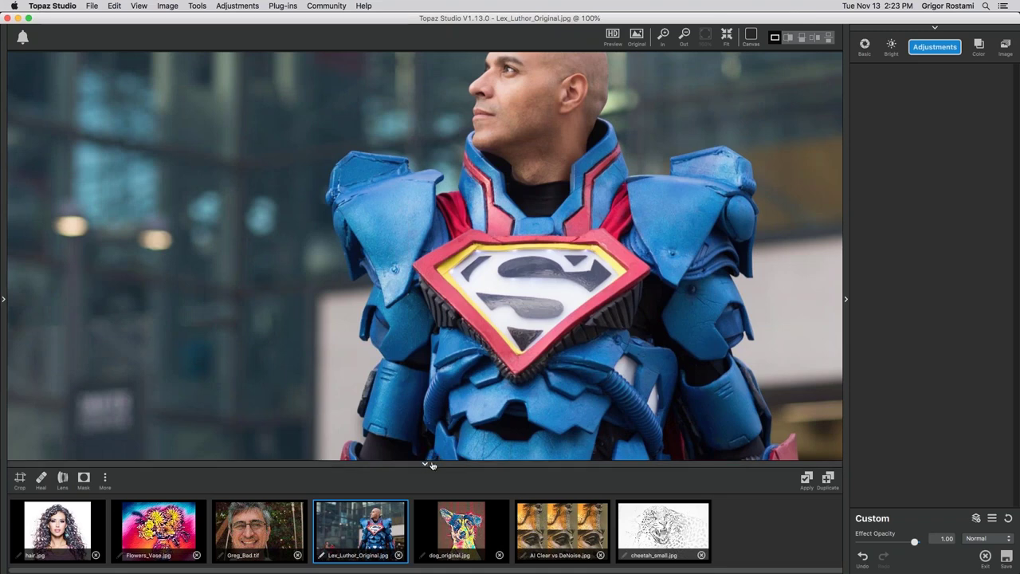
Switch to Flowers_Vase.jpg, hide the filmstrip and view it at 100%.
{"action": "left_click", "coordinate": [159, 526]}
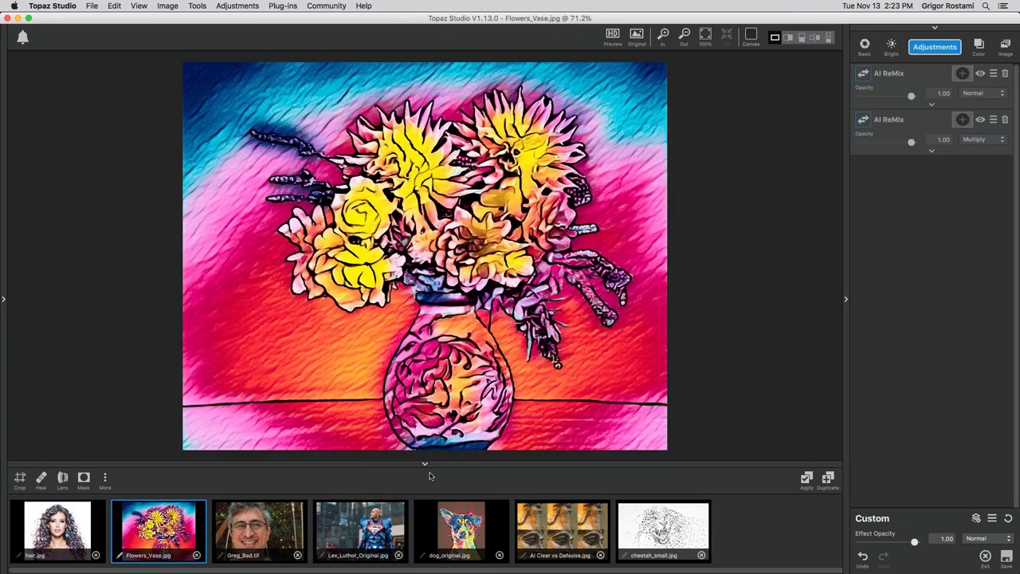
{"action": "left_click", "coordinate": [426, 466]}
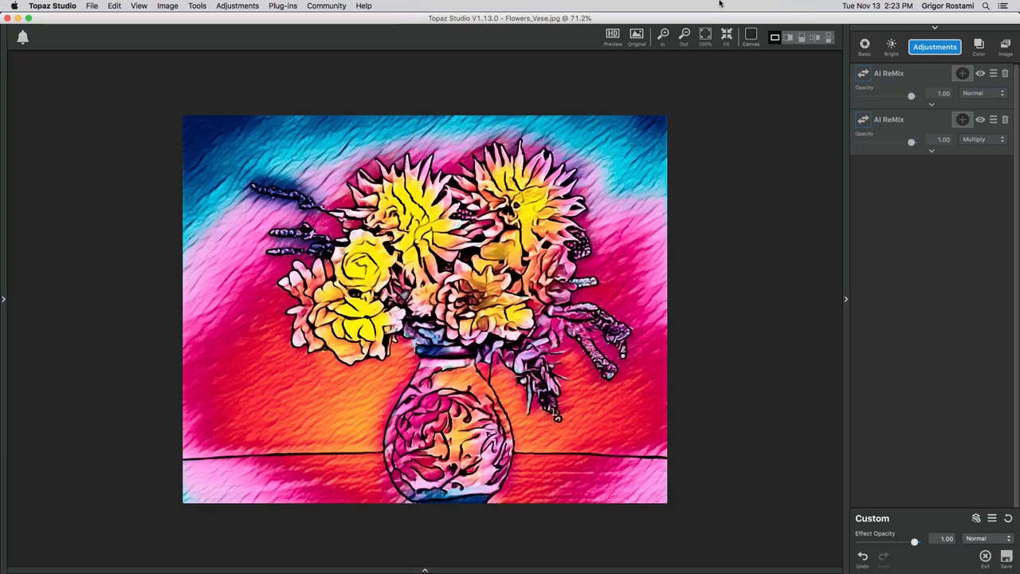
{"action": "left_click", "coordinate": [706, 34]}
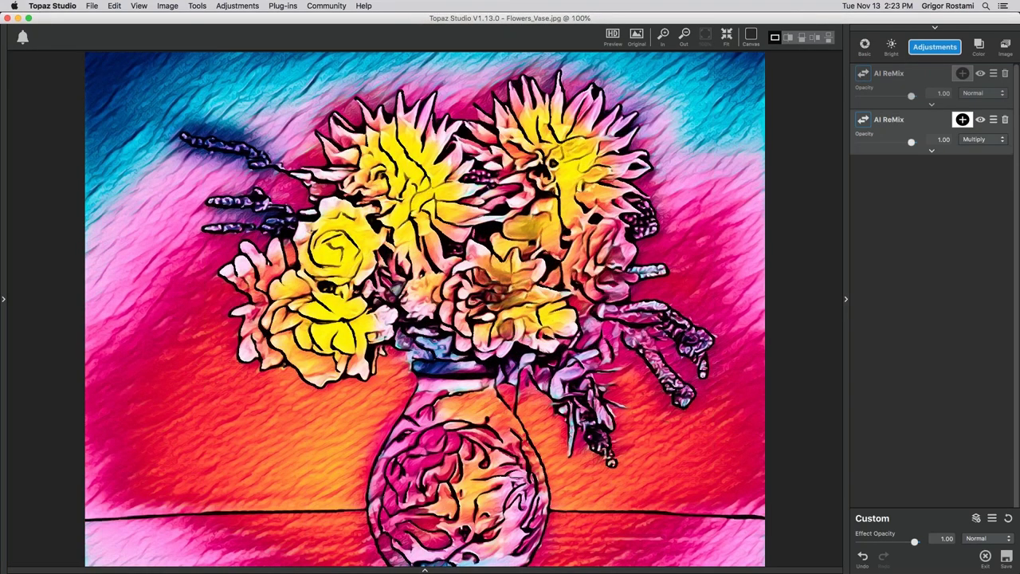
Hide the top AI ReMix layer and set the second layer's blending to Normal.
{"action": "left_click", "coordinate": [980, 74]}
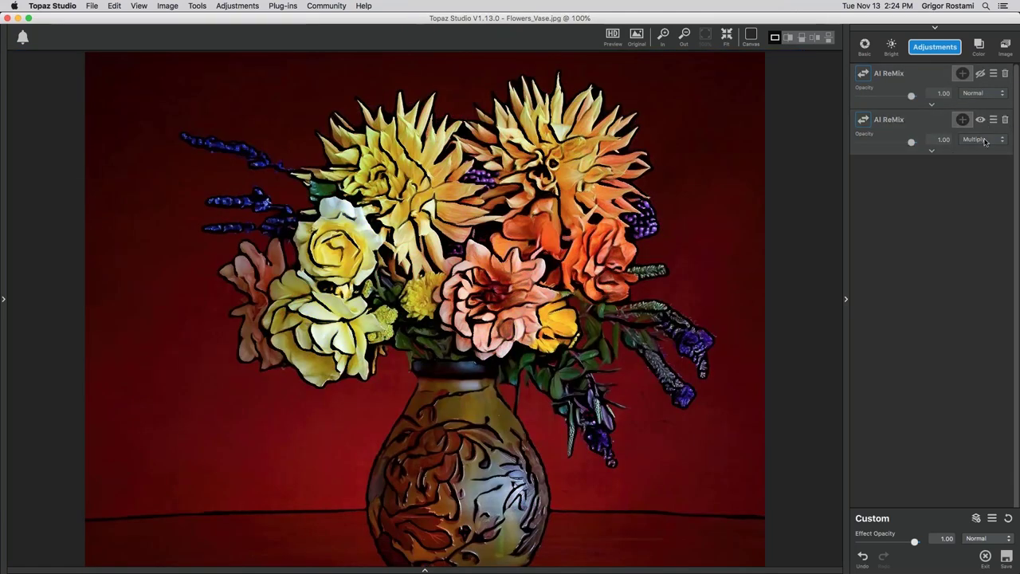
{"action": "left_click", "coordinate": [986, 141]}
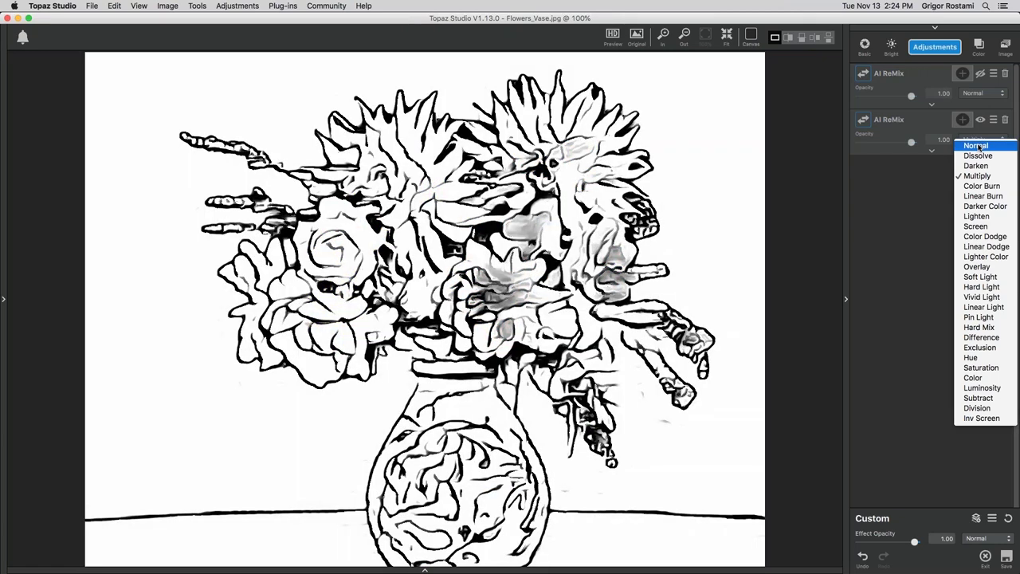
{"action": "left_click", "coordinate": [977, 146]}
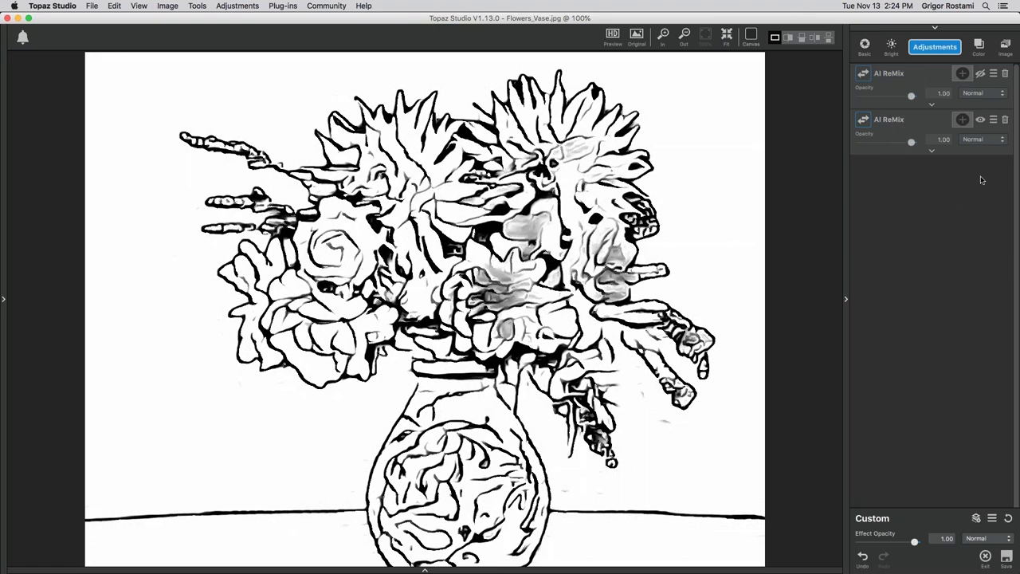
Preview Multiply, Normal and Darken on the second layer, settle on Multiply, and unhide the top layer.
{"action": "left_click", "coordinate": [986, 141]}
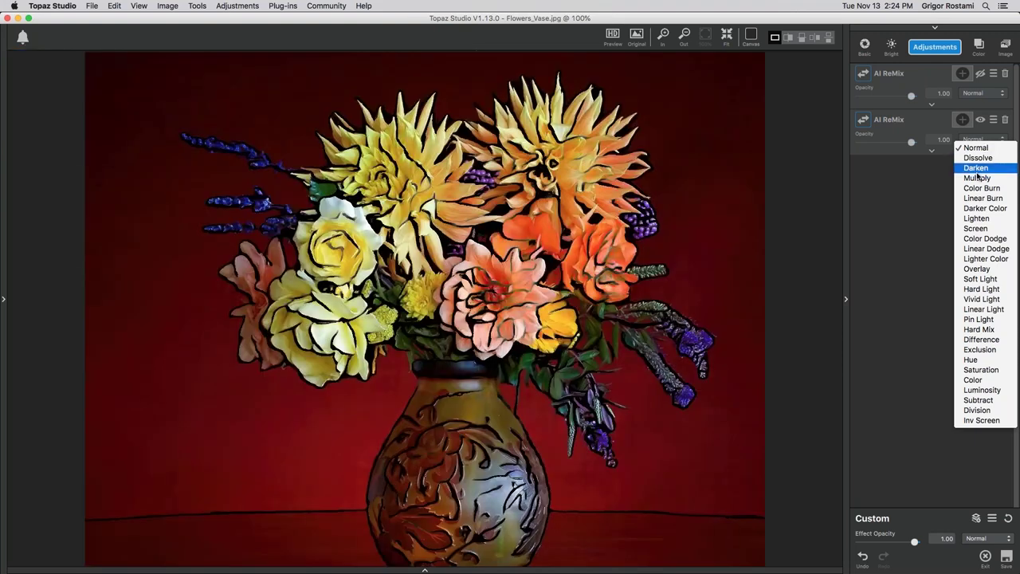
{"action": "left_click", "coordinate": [978, 179]}
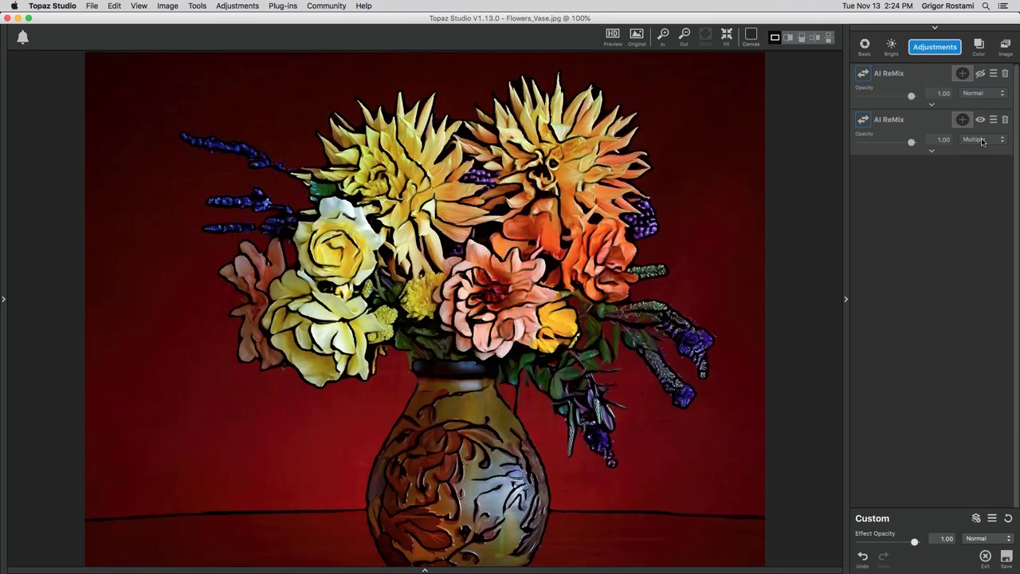
{"action": "left_click", "coordinate": [983, 141]}
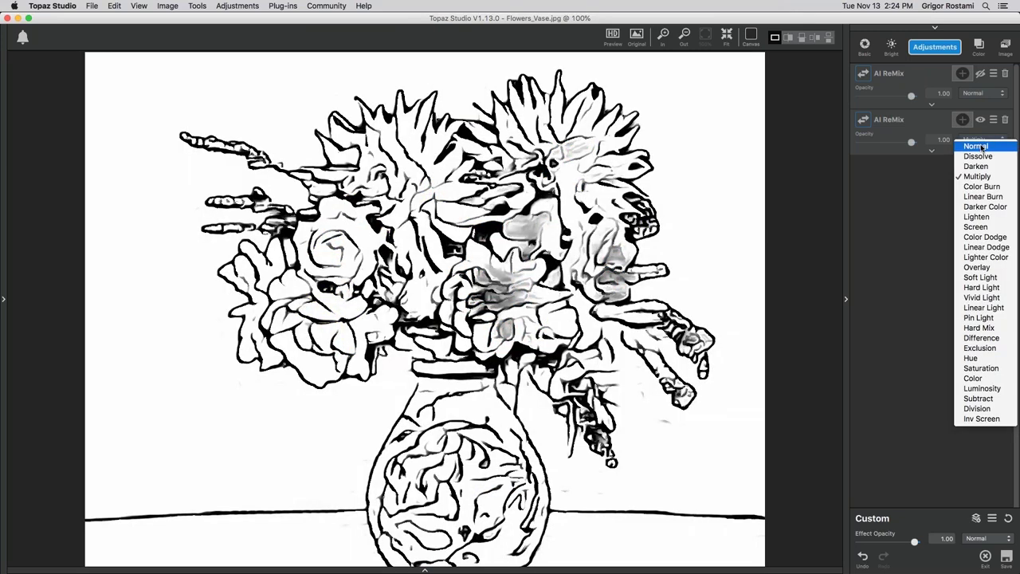
{"action": "left_click", "coordinate": [982, 147]}
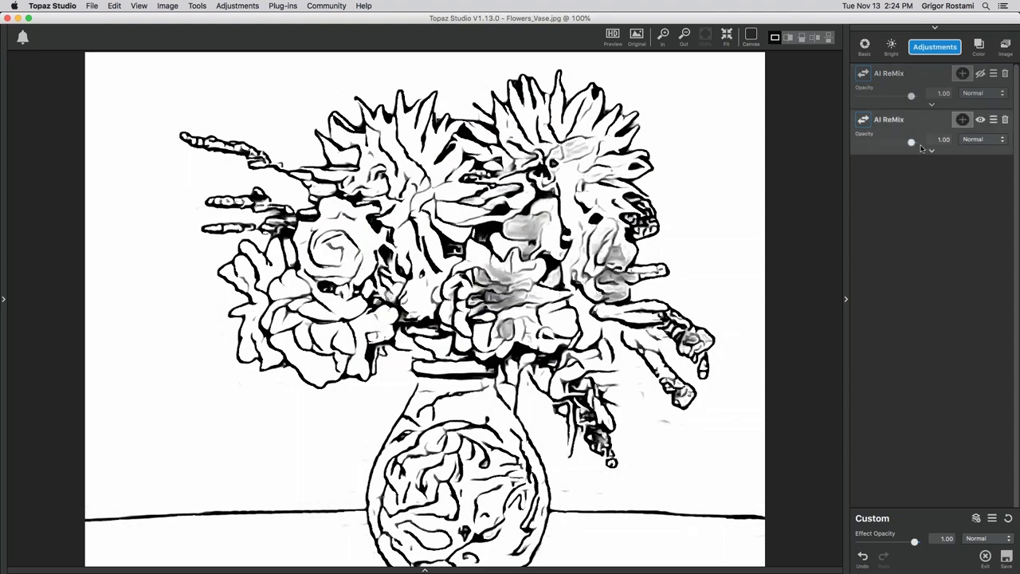
{"action": "left_click", "coordinate": [979, 140]}
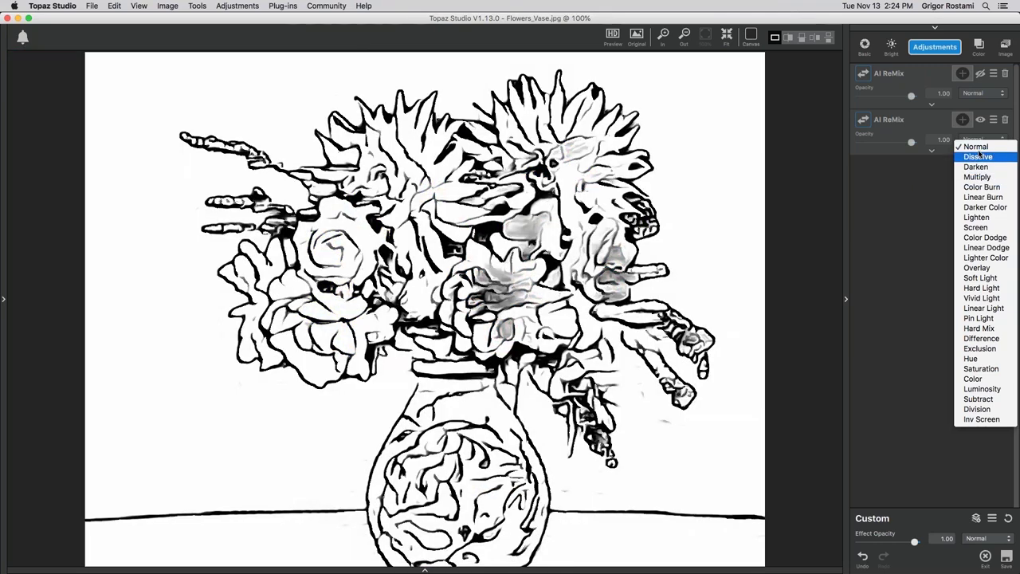
{"action": "left_click", "coordinate": [884, 136]}
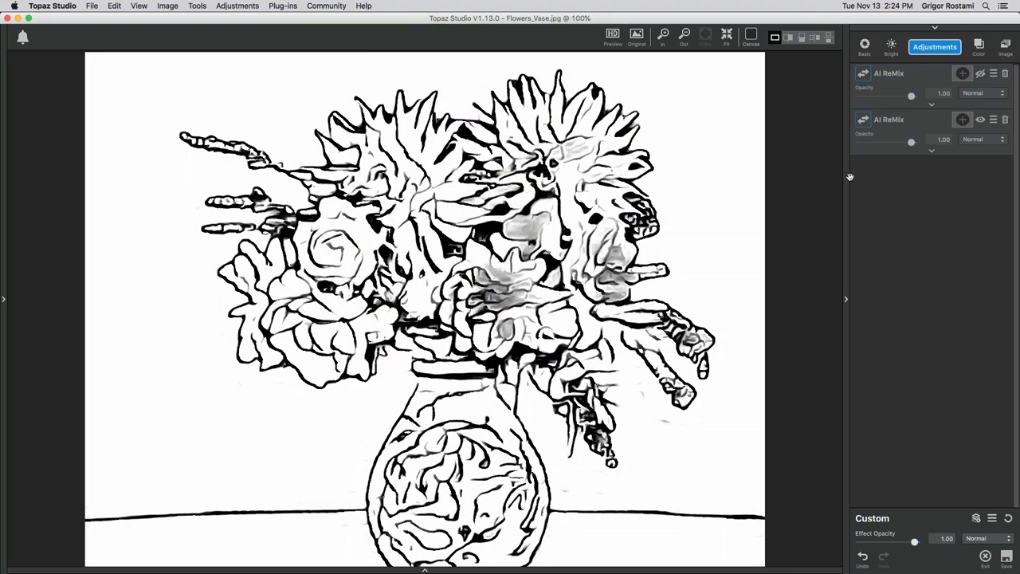
{"action": "left_click", "coordinate": [973, 140]}
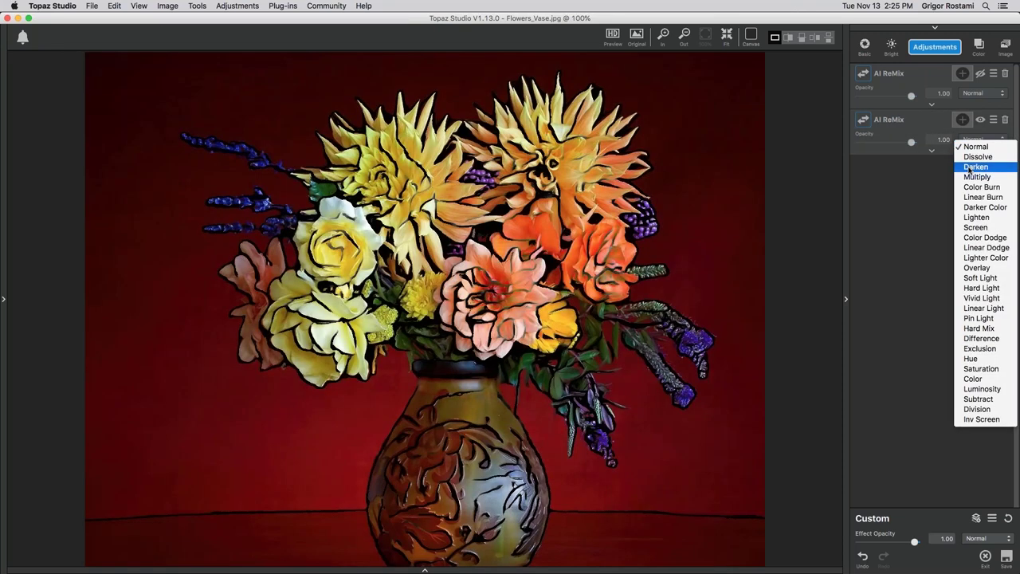
{"action": "left_click", "coordinate": [975, 176]}
{"action": "left_click", "coordinate": [981, 75]}
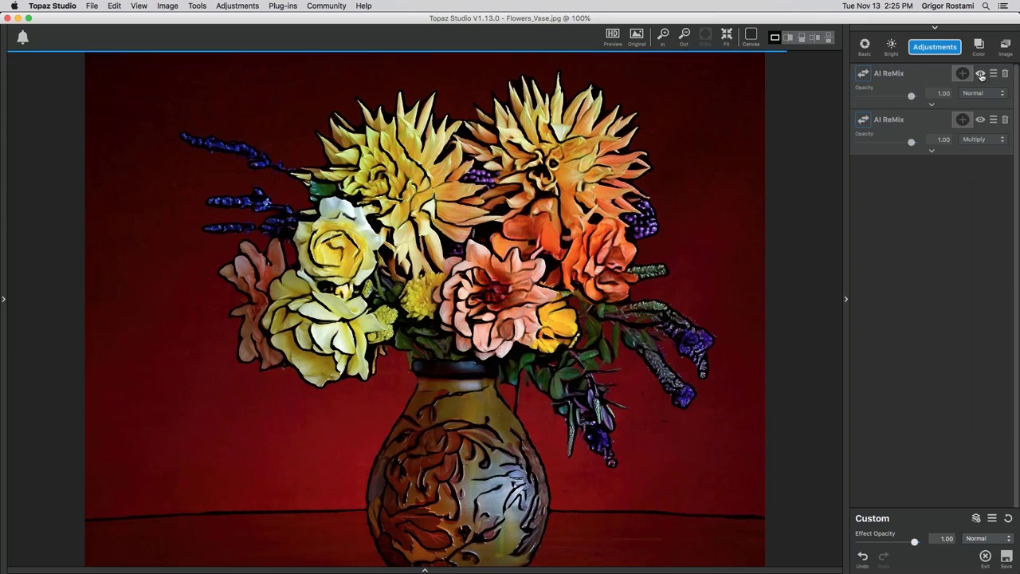
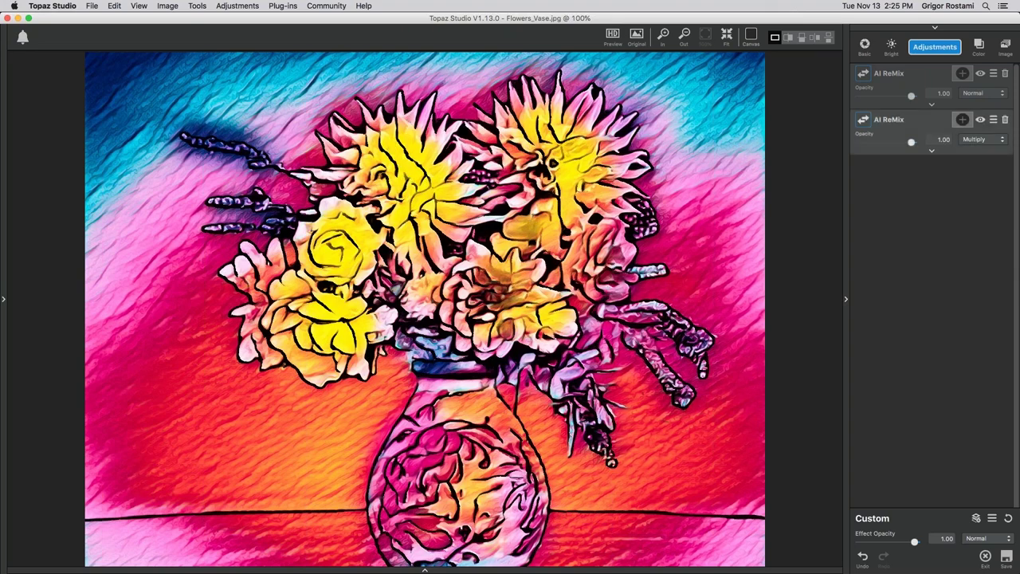
Lower the second AI ReMix layer's Sharpness to about 0.2 and bring up the filmstrip.
{"action": "left_click", "coordinate": [932, 150]}
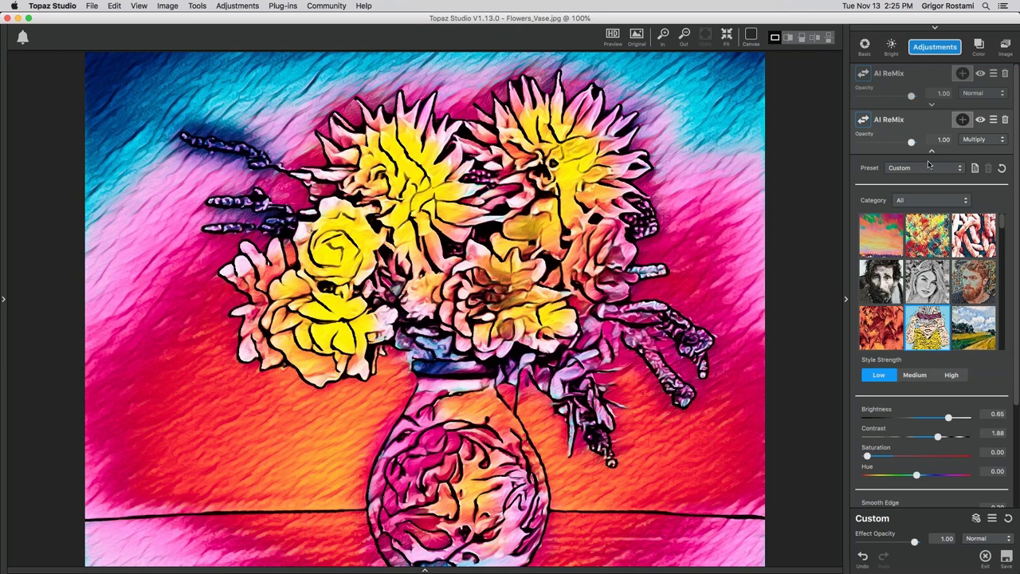
{"action": "scroll", "coordinate": [1016, 311], "scroll_direction": "down", "scroll_amount": 3}
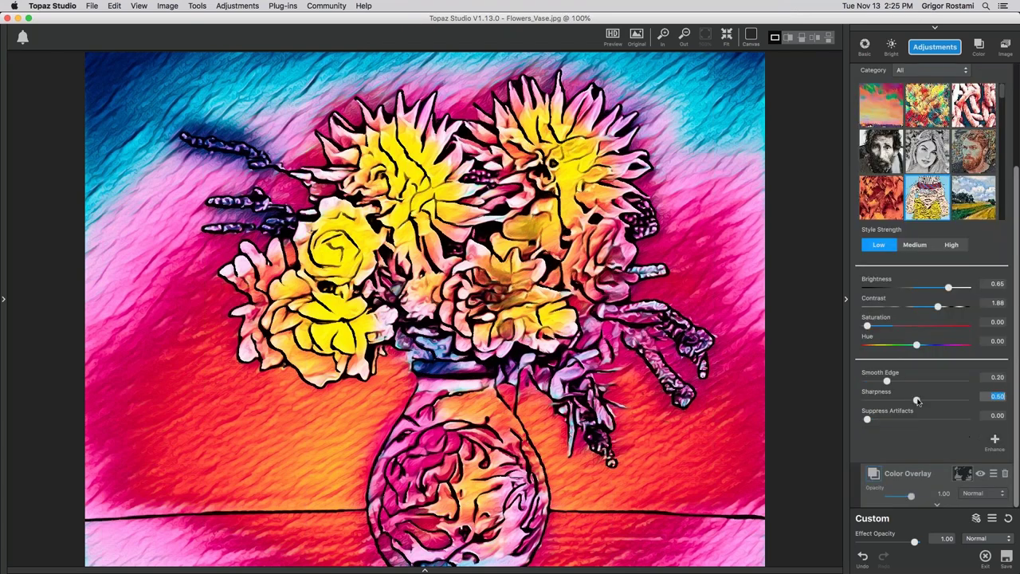
{"action": "left_click_drag", "start_coordinate": [917, 400], "coordinate": [885, 401]}
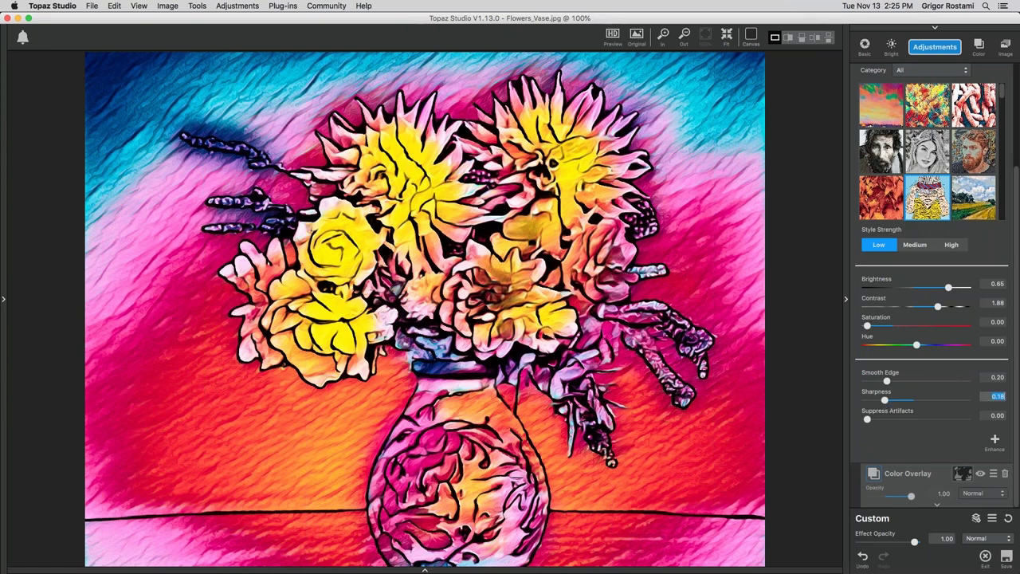
{"action": "left_click", "coordinate": [424, 565]}
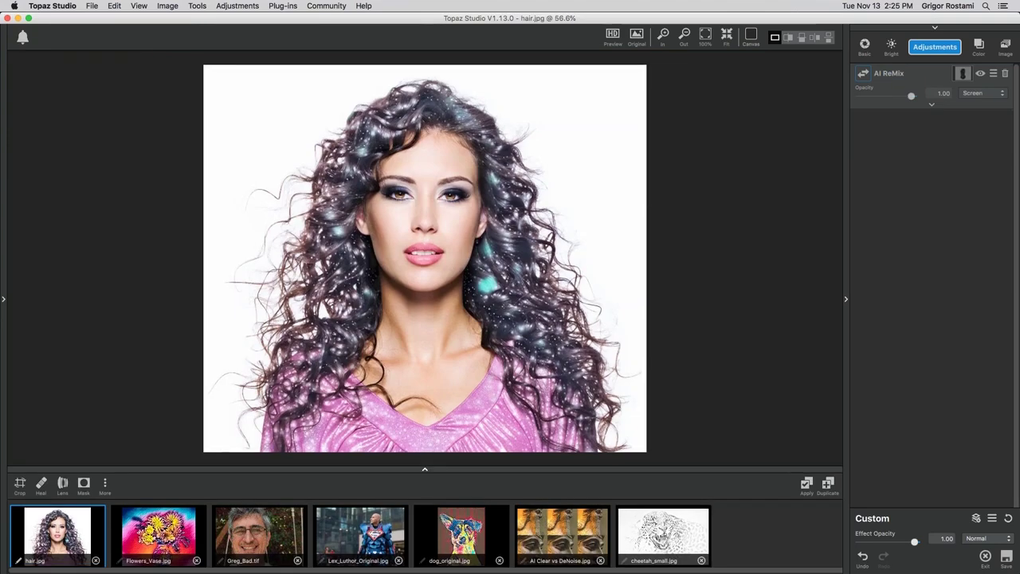
Switch to hair.jpg and try Normal blending on its AI ReMix layer.
{"action": "left_click", "coordinate": [426, 466]}
{"action": "left_click", "coordinate": [706, 36]}
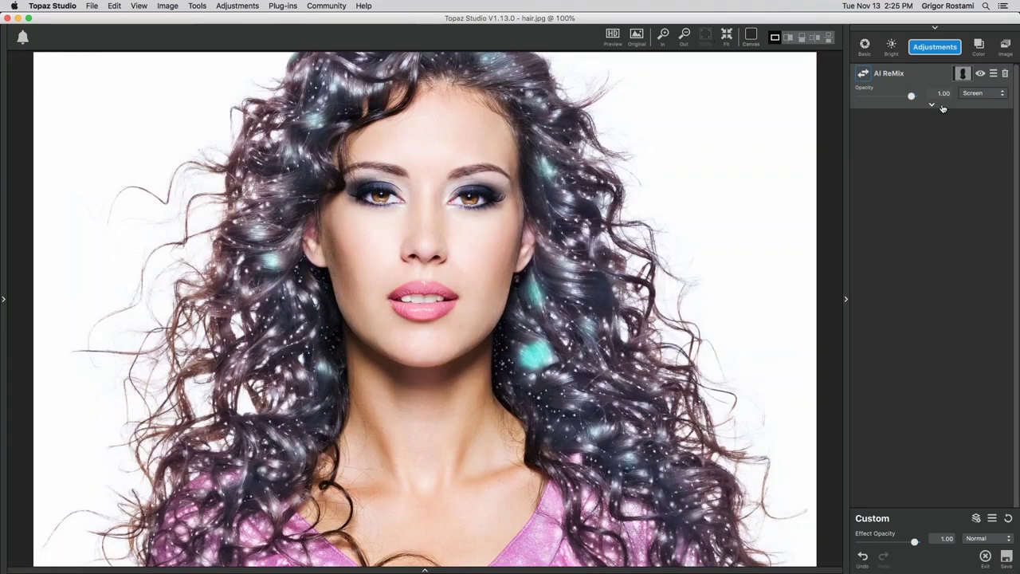
{"action": "left_click", "coordinate": [975, 94]}
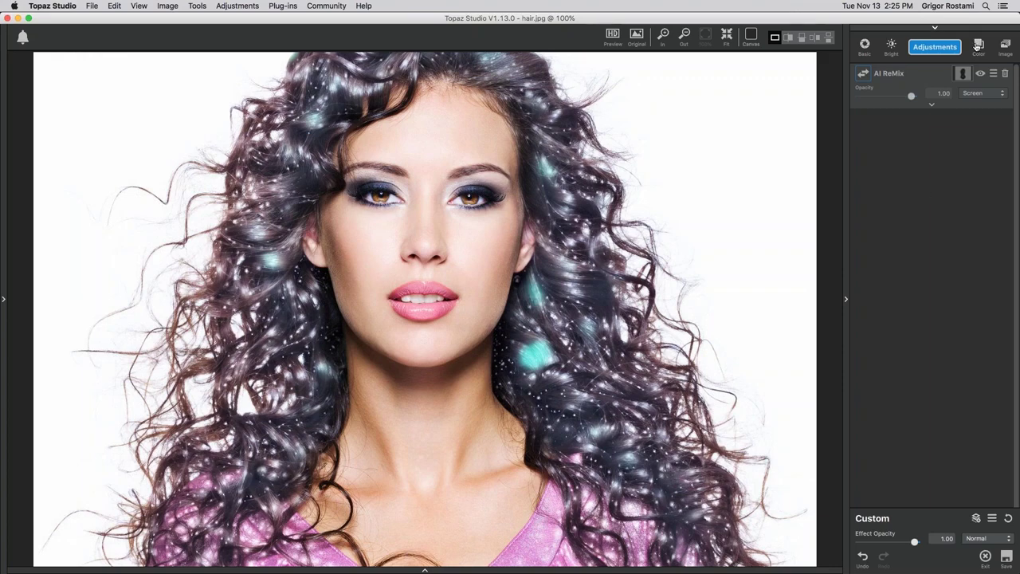
{"action": "left_click", "coordinate": [981, 95]}
{"action": "left_click", "coordinate": [977, 99]}
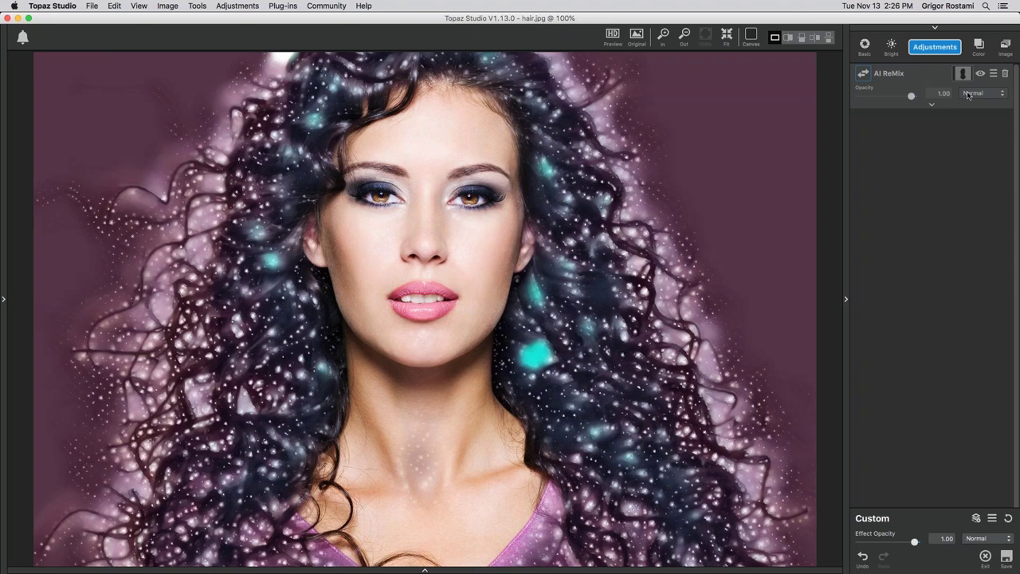
Return the AI ReMix layer to Screen blending at 1.00 opacity.
{"action": "left_click", "coordinate": [968, 95]}
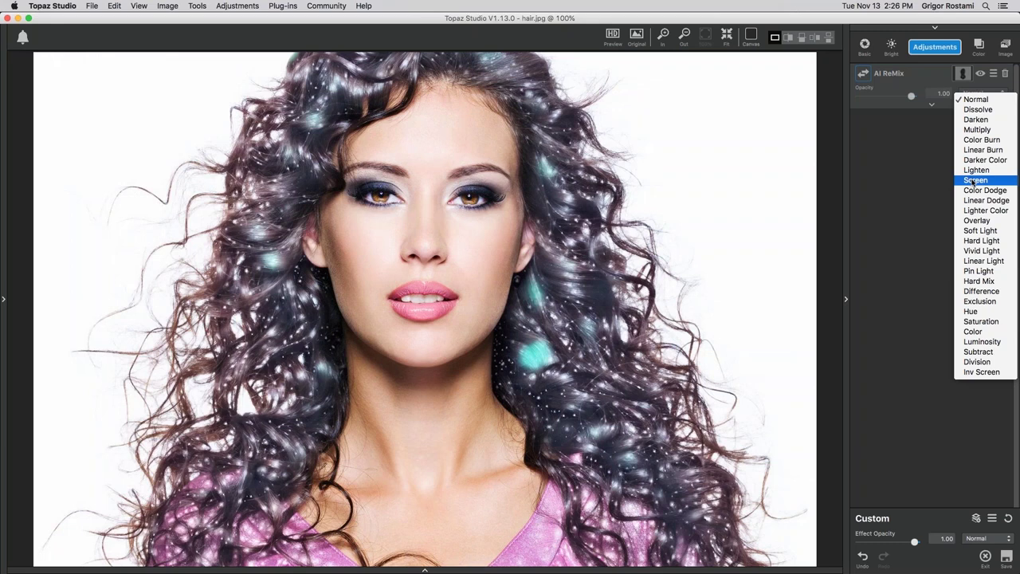
{"action": "left_click", "coordinate": [974, 181]}
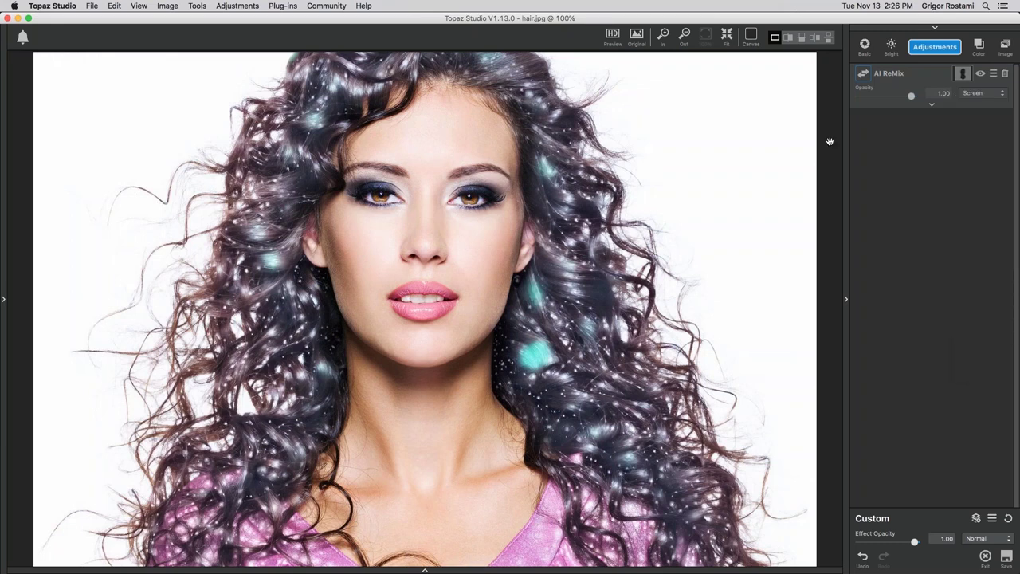
{"action": "left_click_drag", "start_coordinate": [911, 95], "coordinate": [910, 120]}
{"action": "left_click", "coordinate": [985, 94]}
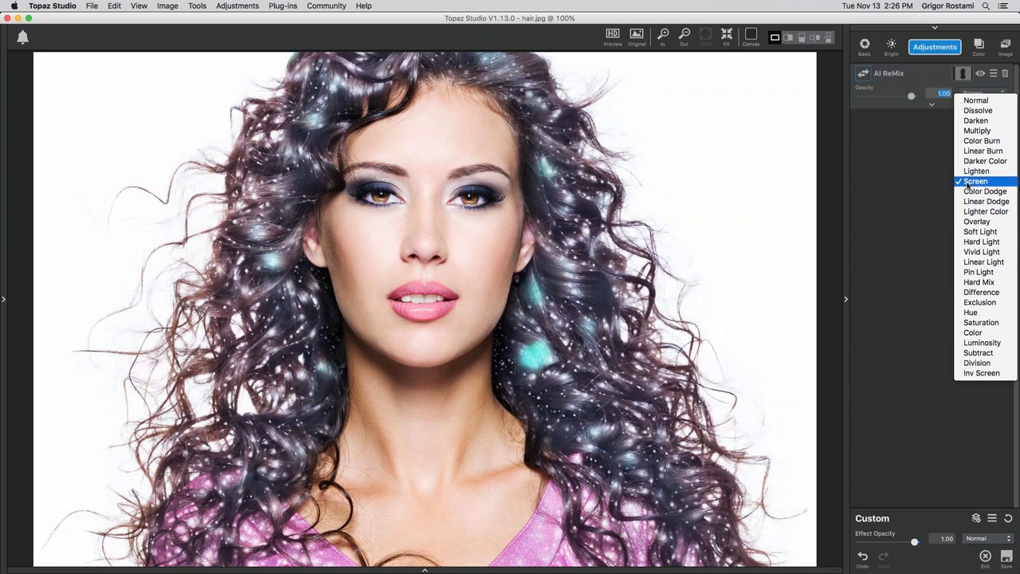
{"action": "left_click", "coordinate": [974, 181]}
Toggle the adjustments panel, then open Lex_Luthor_Original.jpg from the filmstrip.
{"action": "left_click", "coordinate": [855, 299]}
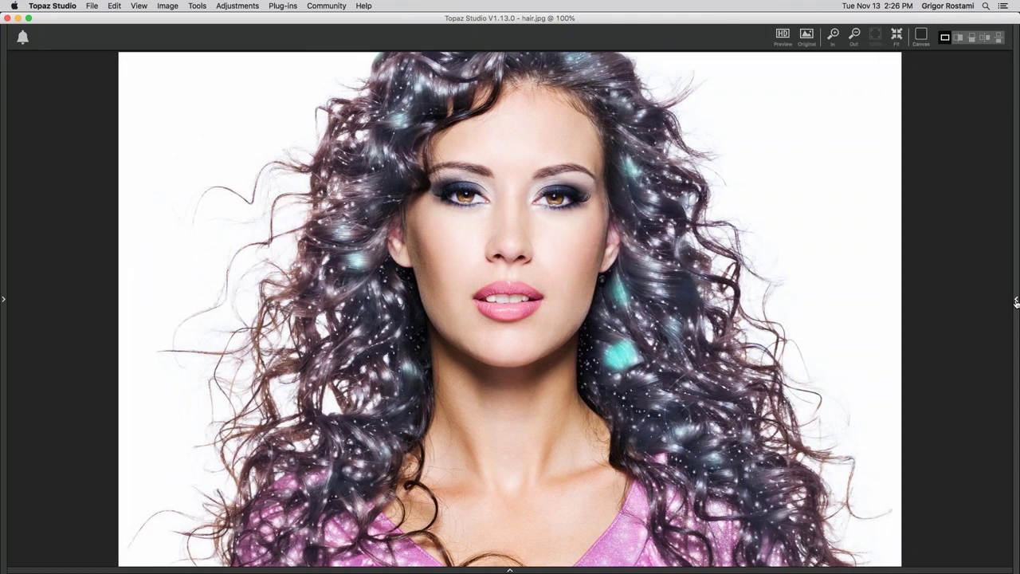
{"action": "left_click", "coordinate": [1016, 301]}
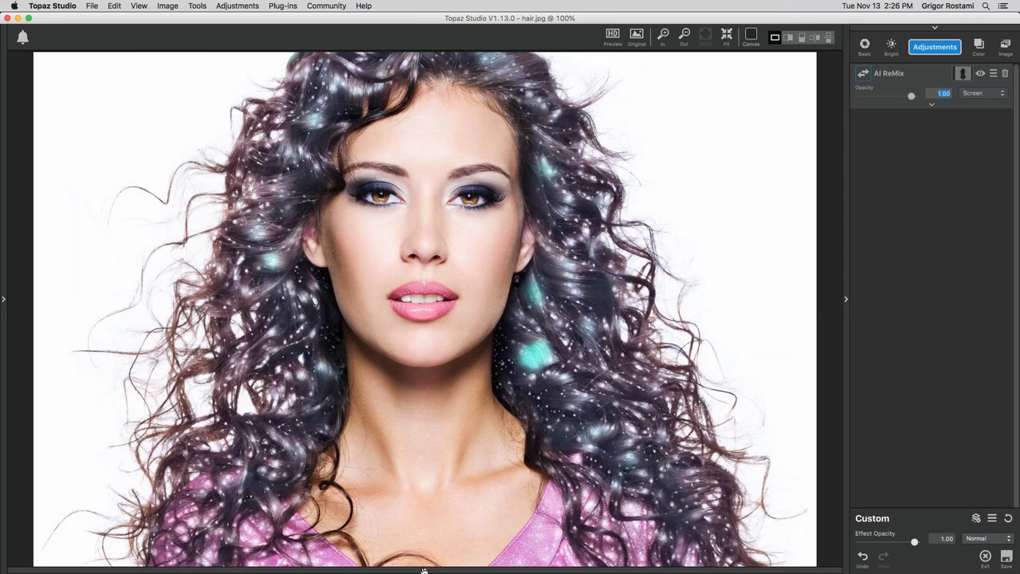
{"action": "left_click", "coordinate": [424, 569]}
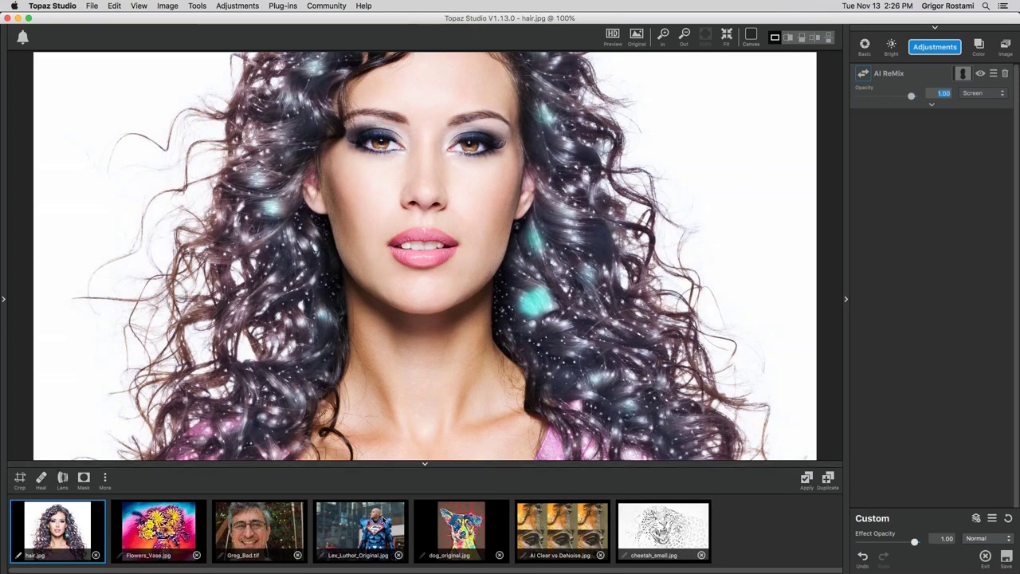
{"action": "left_click", "coordinate": [382, 518]}
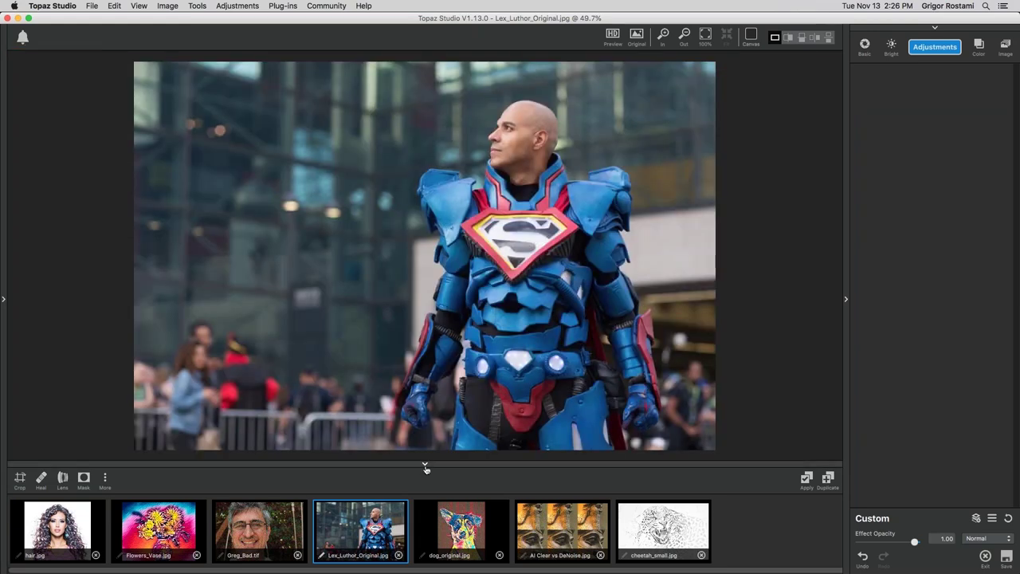
View Lex_Luthor_Original.jpg at 100% on the face and apply an AI ReMix filter.
{"action": "left_click", "coordinate": [425, 465]}
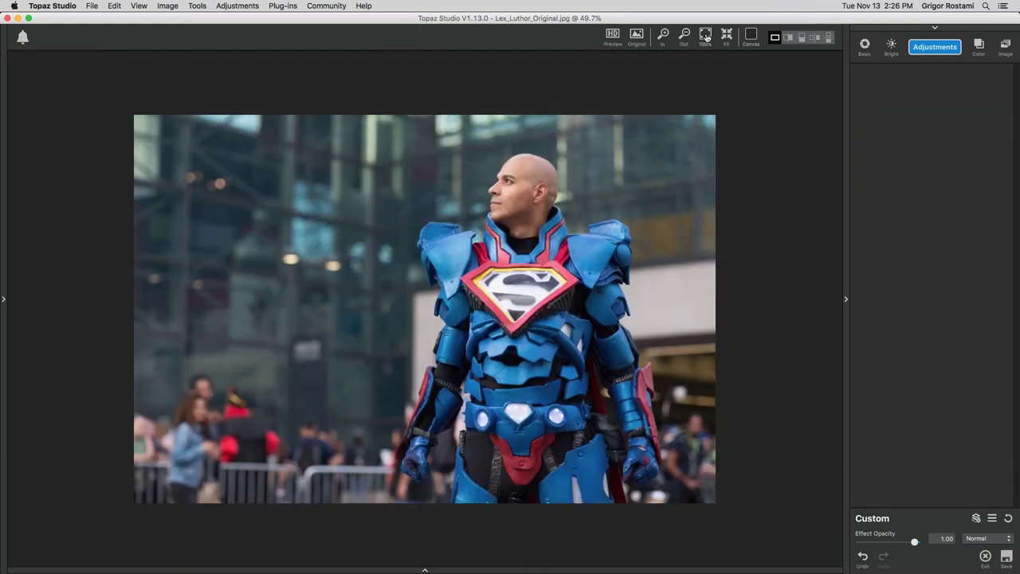
{"action": "left_click", "coordinate": [706, 36]}
{"action": "left_click_drag", "start_coordinate": [574, 239], "coordinate": [430, 327]}
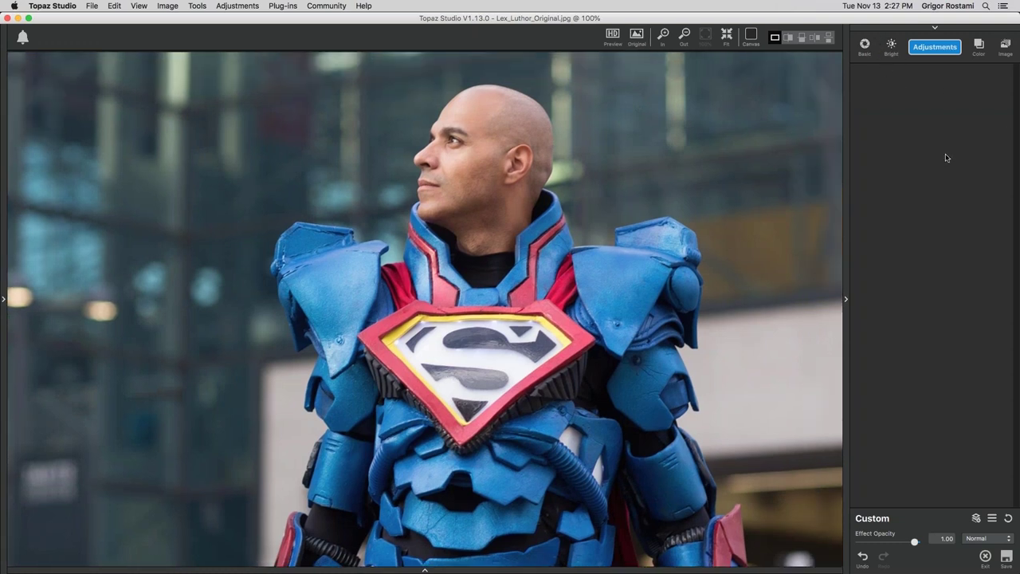
{"action": "left_click", "coordinate": [929, 49]}
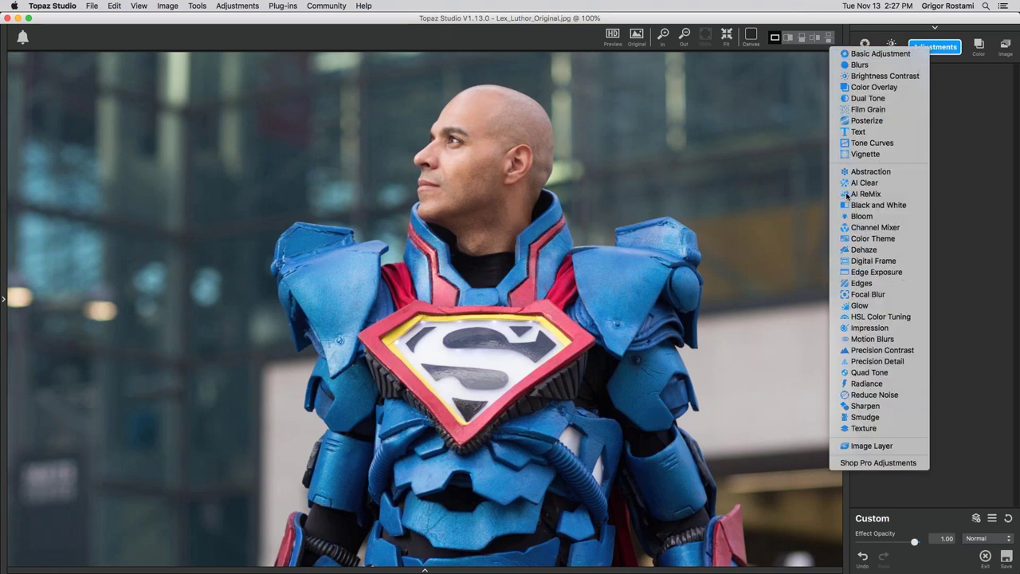
{"action": "left_click", "coordinate": [847, 196]}
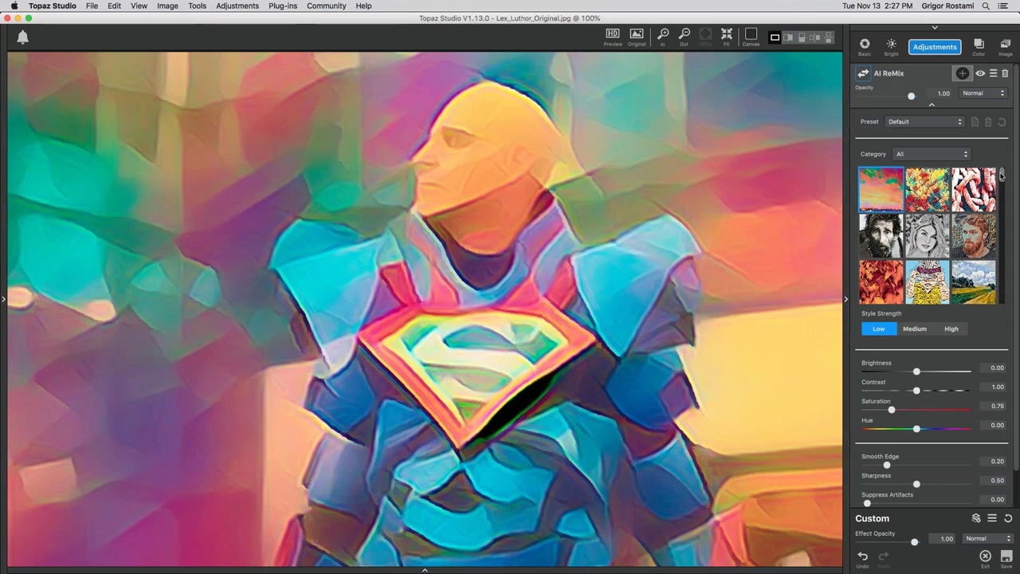
{"action": "scroll", "coordinate": [1002, 223], "scroll_direction": "down", "scroll_amount": 3}
{"action": "left_click_drag", "start_coordinate": [1002, 224], "coordinate": [1004, 249]}
Apply the Neon Feathers style at High strength and drop Saturation to 0.00.
{"action": "left_click", "coordinate": [934, 217]}
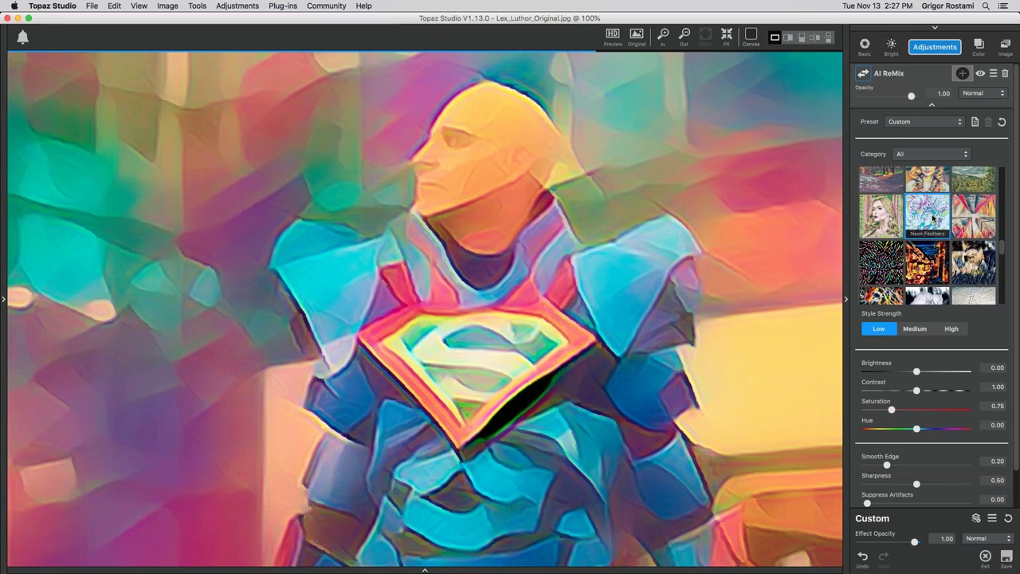
{"action": "left_click", "coordinate": [950, 329]}
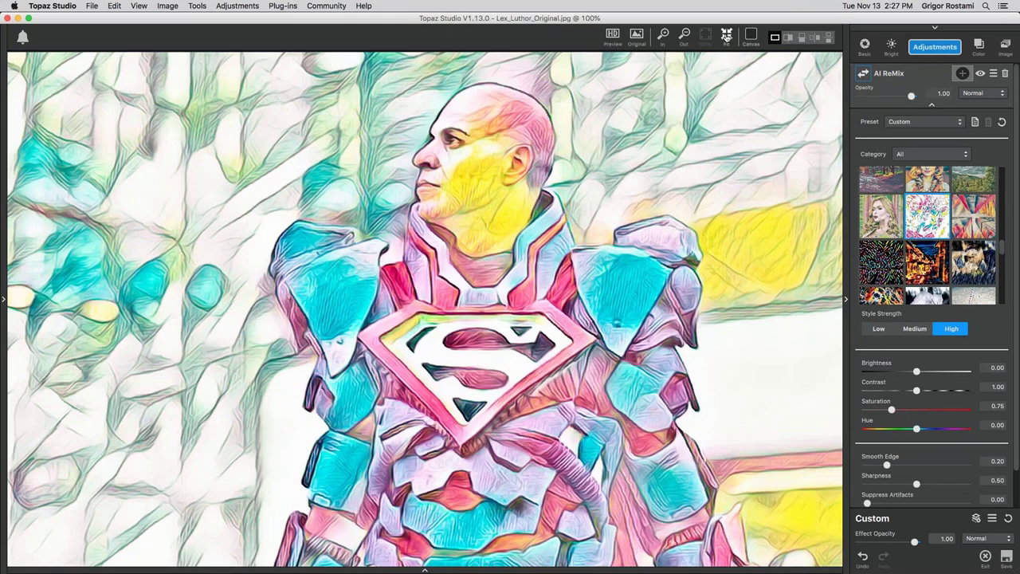
{"action": "left_click", "coordinate": [726, 37]}
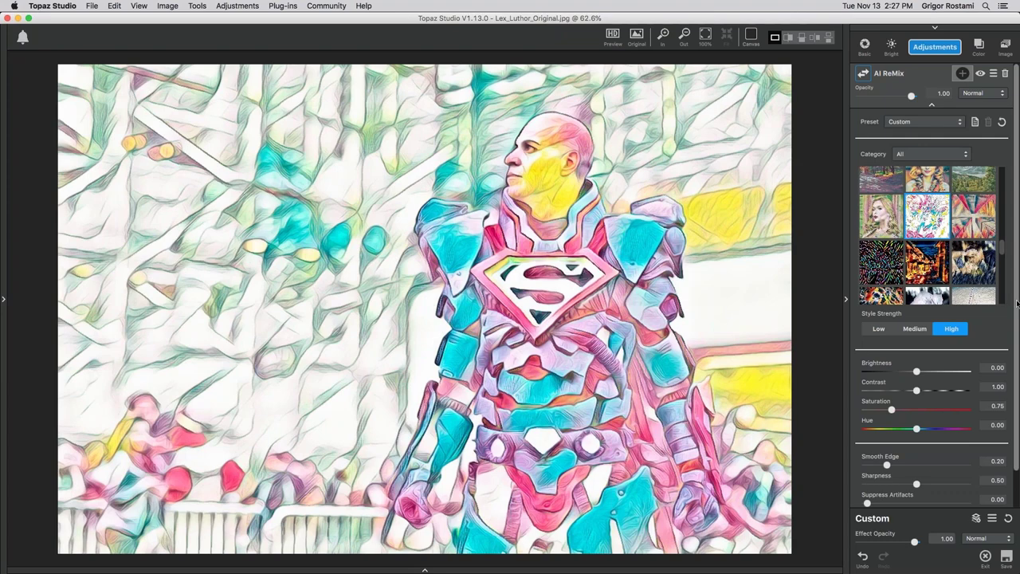
{"action": "scroll", "coordinate": [996, 318], "scroll_direction": "down", "scroll_amount": 1}
{"action": "left_click", "coordinate": [891, 371]}
{"action": "left_click_drag", "start_coordinate": [891, 371], "coordinate": [866, 371]}
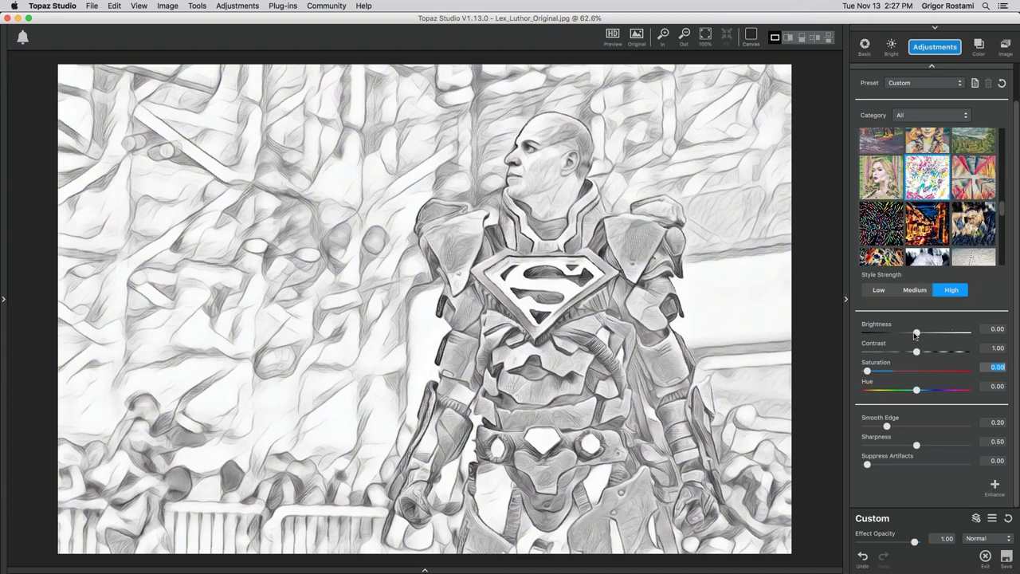
Raise the sketch's Brightness to 0.60 and Contrast to 2.22.
{"action": "left_click", "coordinate": [916, 333]}
{"action": "left_click_drag", "start_coordinate": [917, 333], "coordinate": [940, 352]}
{"action": "left_click_drag", "start_coordinate": [938, 333], "coordinate": [943, 335]}
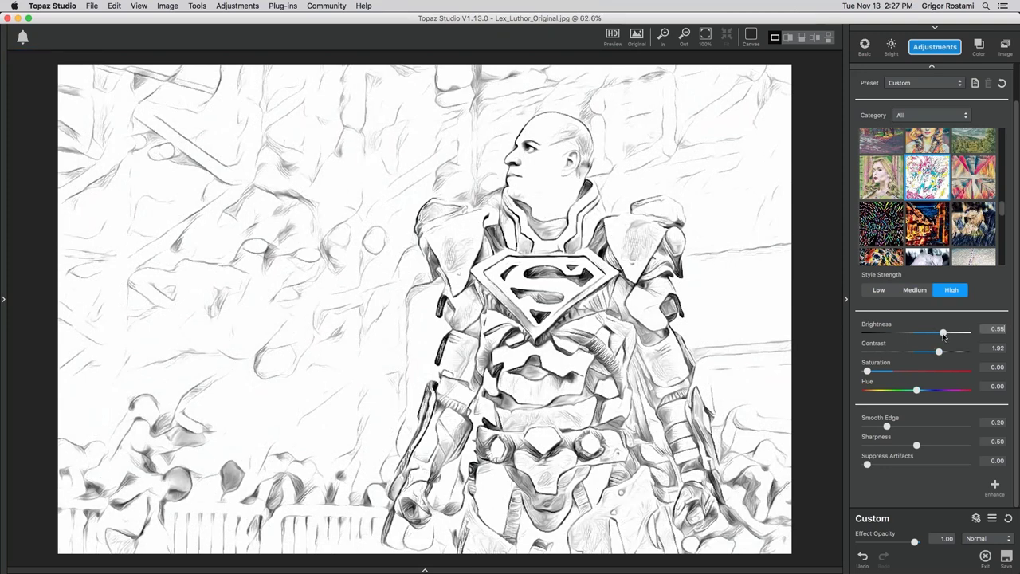
{"action": "left_click_drag", "start_coordinate": [938, 353], "coordinate": [942, 353]}
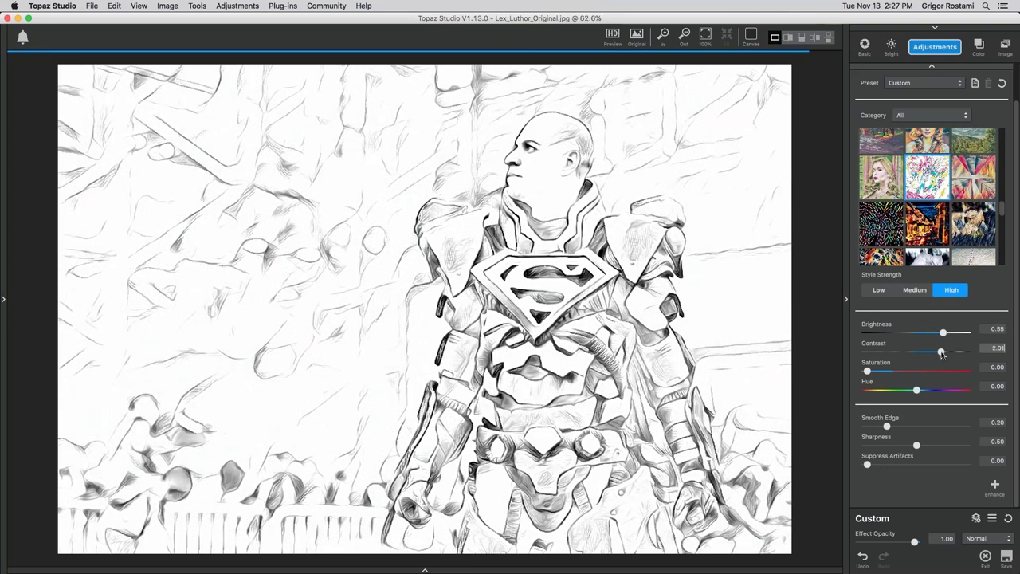
{"action": "left_click_drag", "start_coordinate": [942, 353], "coordinate": [946, 359]}
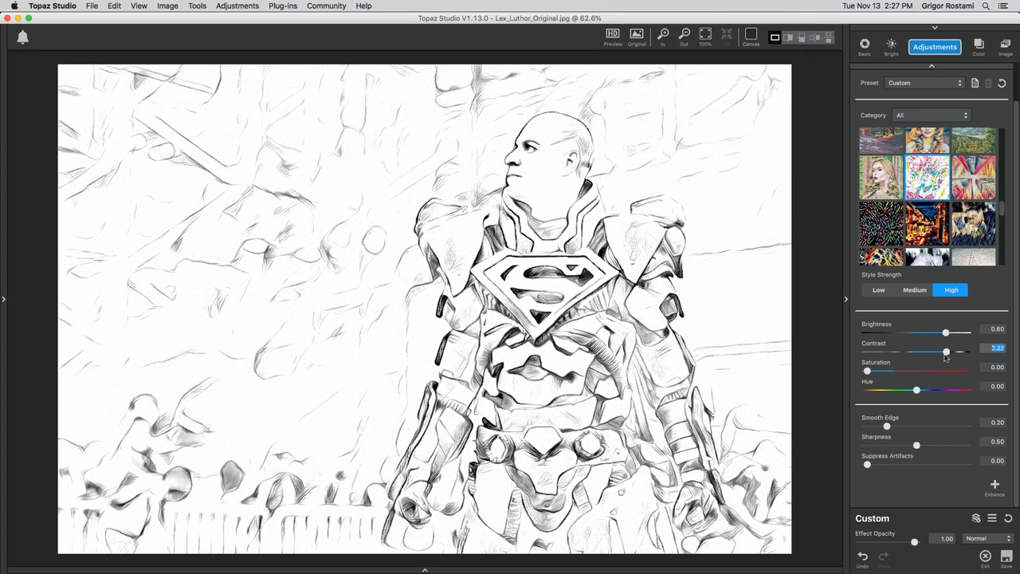
Set Sharpness to 0.19 and Smooth Edge to 0.22, checking the head at 100%.
{"action": "key", "text": "super+1"}
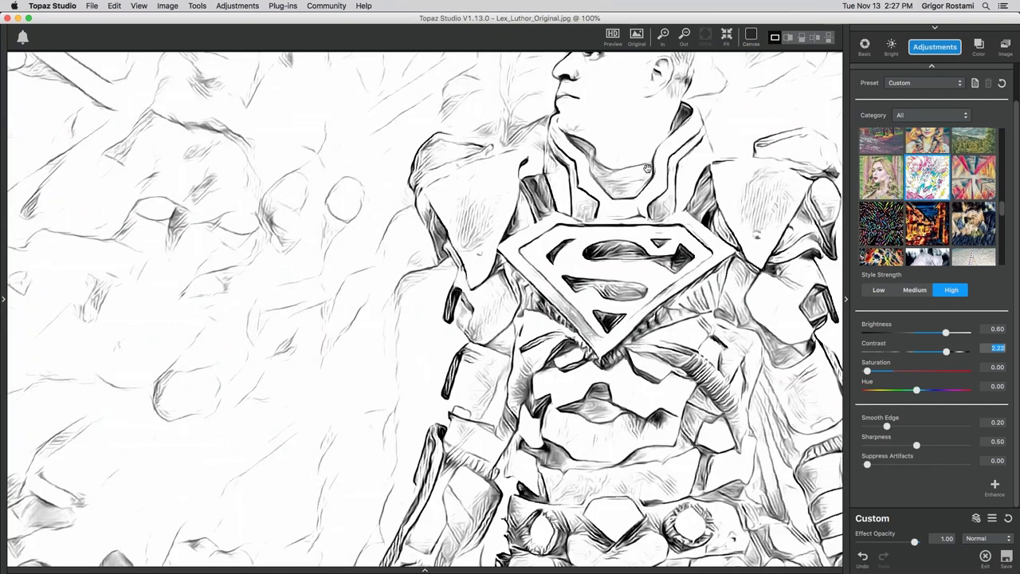
{"action": "left_click_drag", "start_coordinate": [647, 168], "coordinate": [539, 303]}
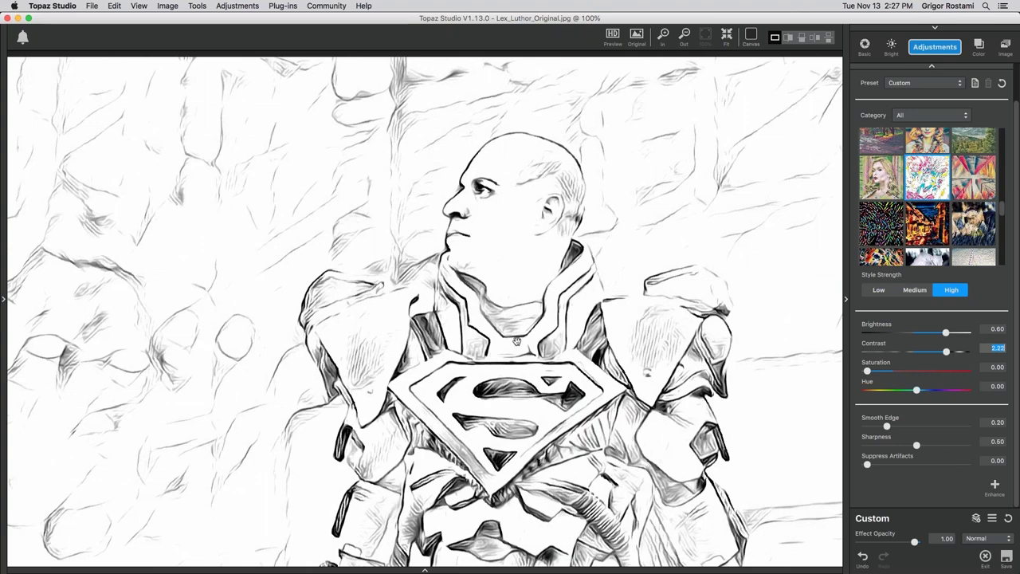
{"action": "left_click_drag", "start_coordinate": [916, 445], "coordinate": [939, 471]}
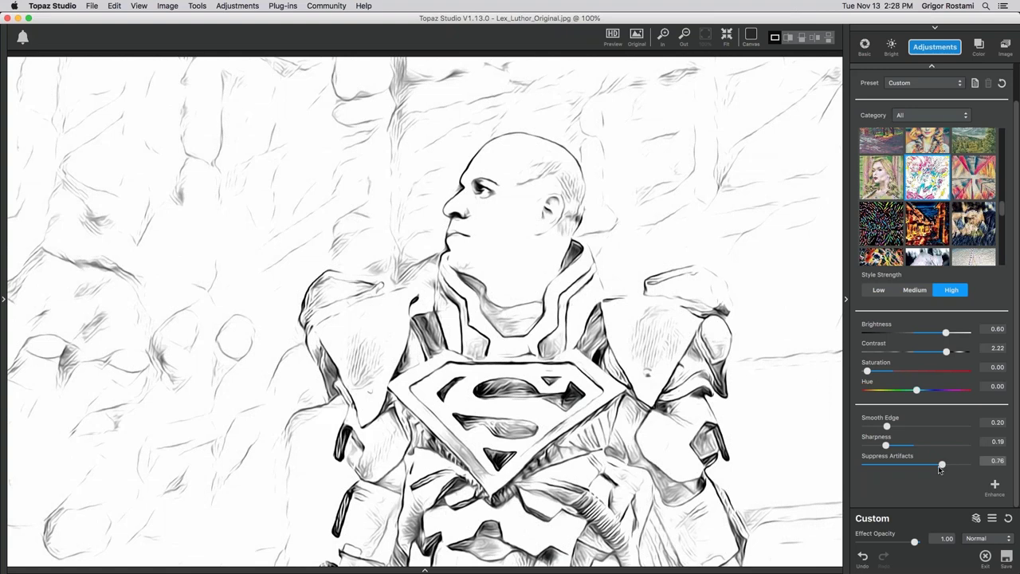
{"action": "left_click_drag", "start_coordinate": [887, 426], "coordinate": [889, 431]}
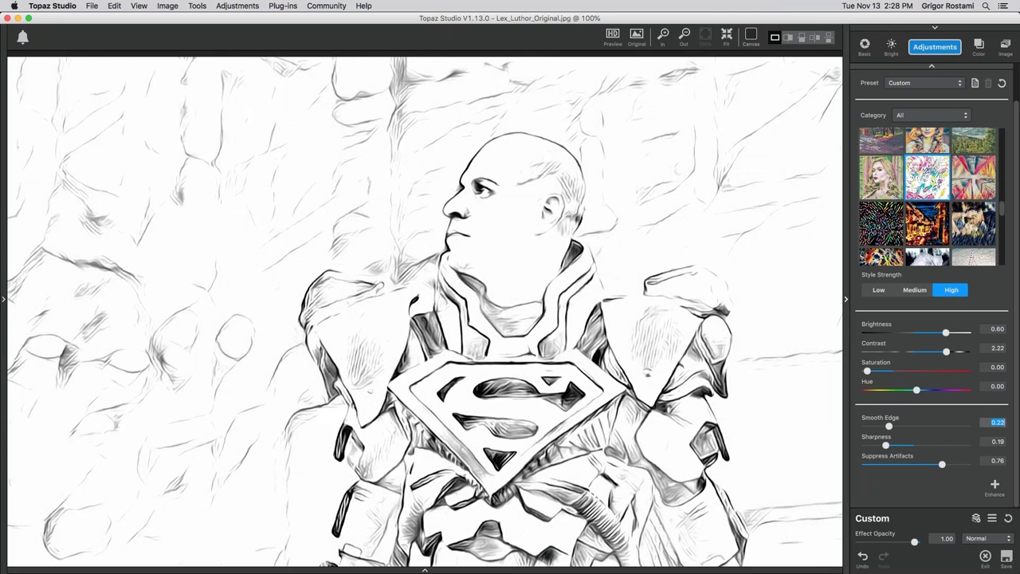
{"action": "left_click", "coordinate": [726, 36]}
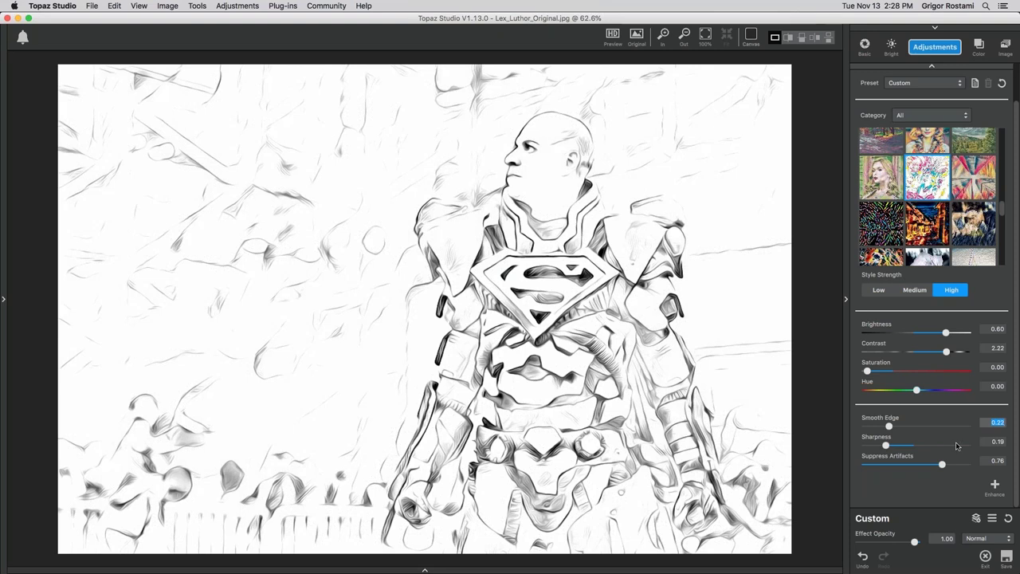
Add a Color Overlay at 1.00 opacity and attach a mask to it.
{"action": "left_click", "coordinate": [994, 488]}
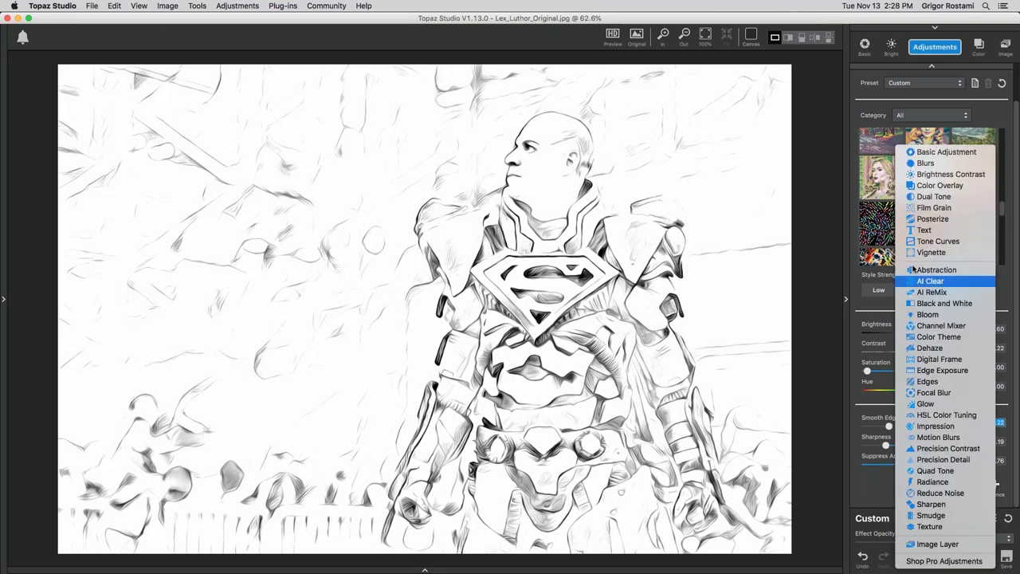
{"action": "left_click", "coordinate": [924, 185]}
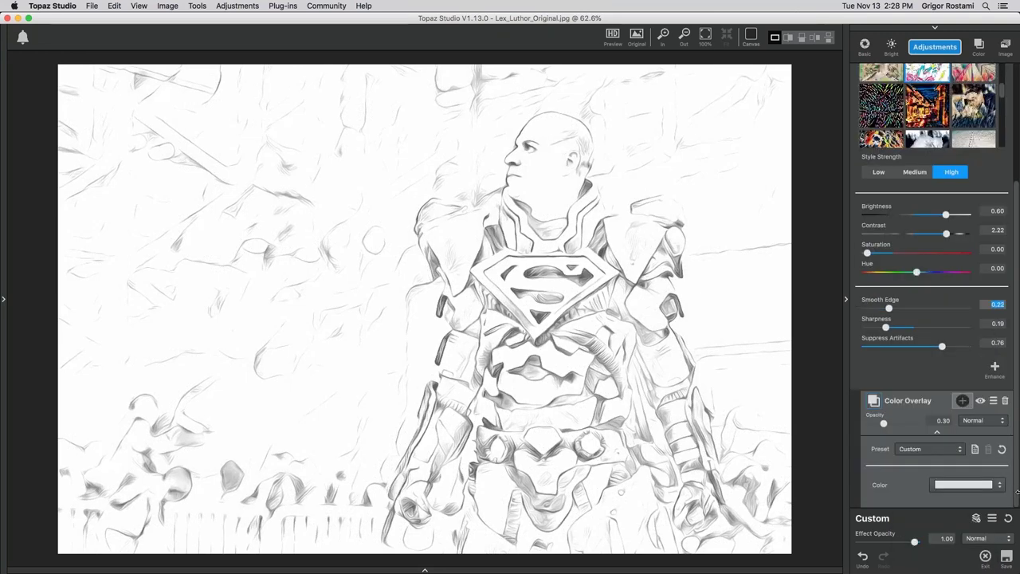
{"action": "left_click", "coordinate": [882, 424]}
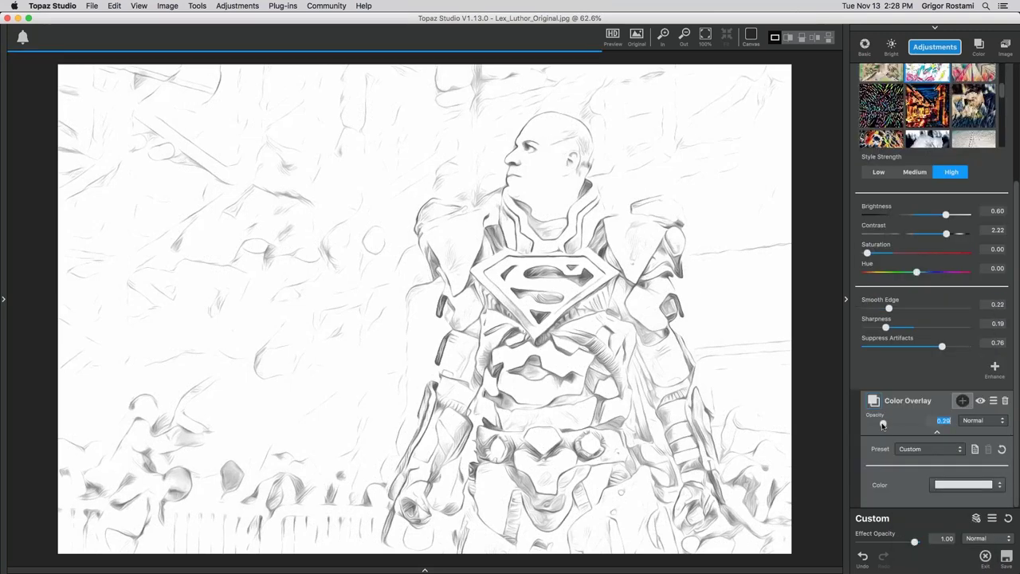
{"action": "left_click_drag", "start_coordinate": [882, 424], "coordinate": [917, 426]}
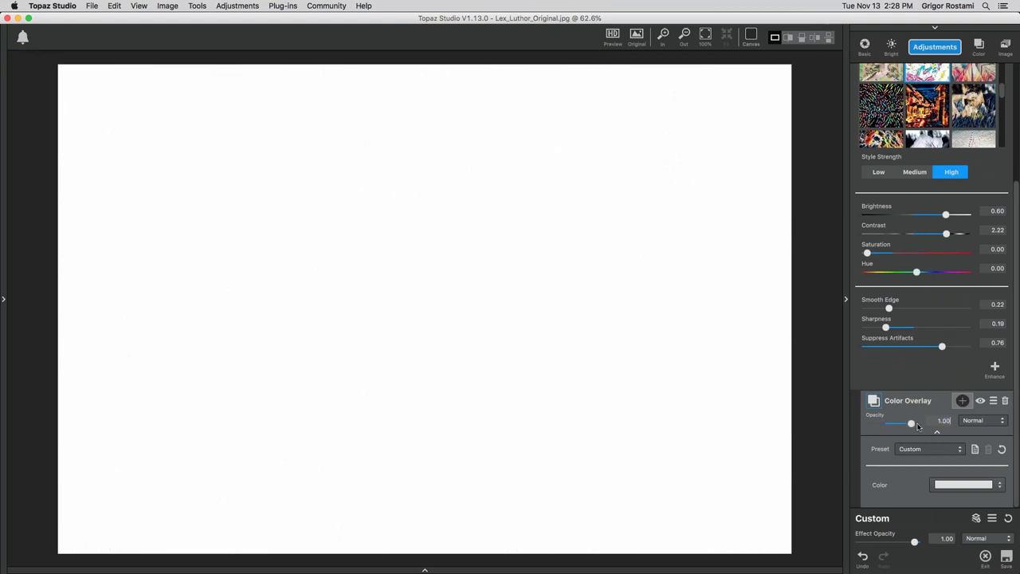
{"action": "left_click", "coordinate": [962, 401]}
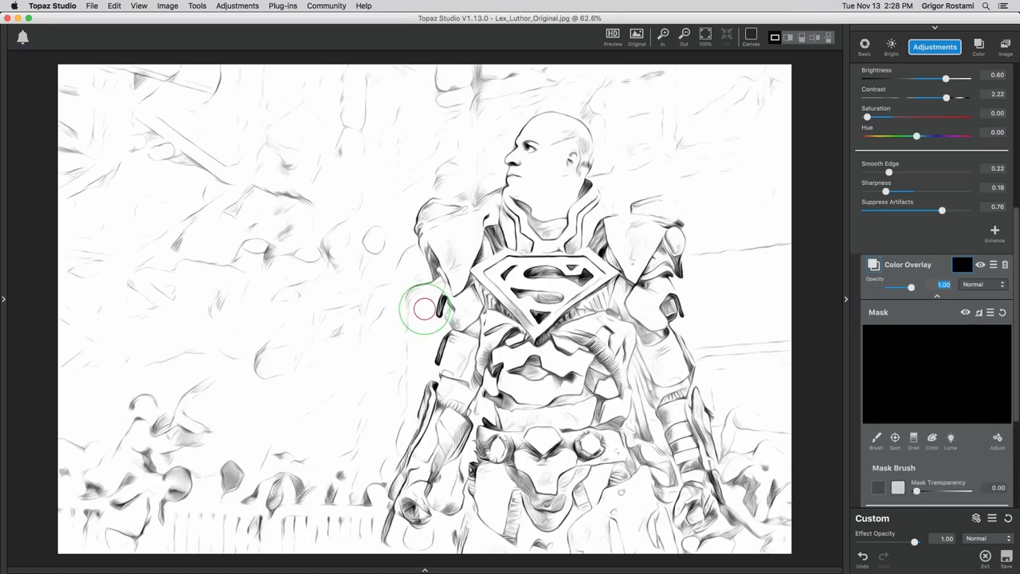
Set the mask brush to paint the overlay in, with Radius 0.88 and lower Softness.
{"action": "left_click", "coordinate": [898, 487]}
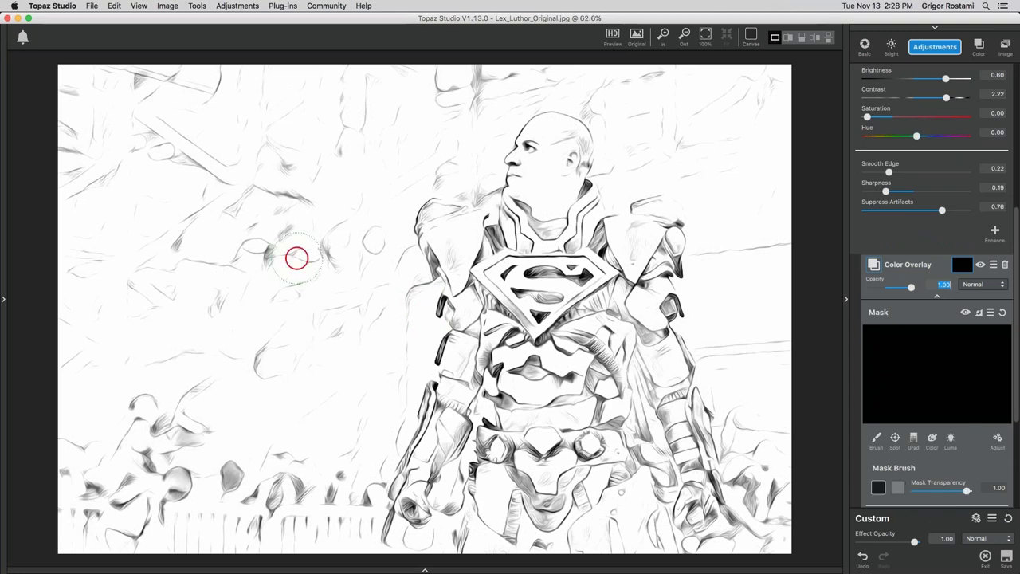
{"action": "left_click_drag", "start_coordinate": [294, 257], "coordinate": [510, 323]}
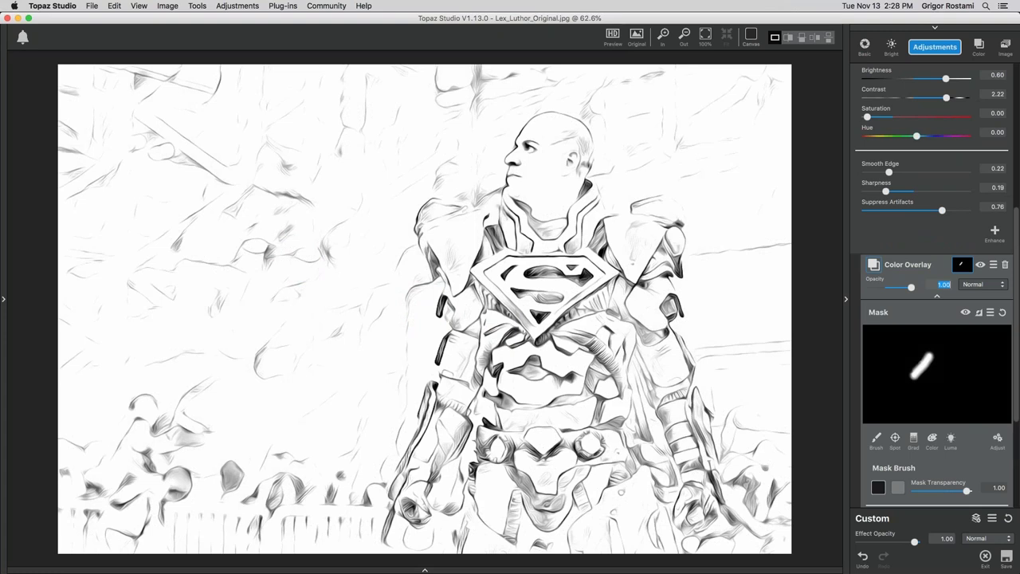
{"action": "scroll", "coordinate": [898, 387], "scroll_direction": "down", "scroll_amount": 3}
{"action": "left_click_drag", "start_coordinate": [901, 384], "coordinate": [928, 384]}
{"action": "left_click_drag", "start_coordinate": [921, 403], "coordinate": [878, 404]}
{"action": "left_click_drag", "start_coordinate": [928, 384], "coordinate": [955, 385]}
Paint the white overlay across the background around the armored figure, including the edges.
{"action": "mouse_move", "coordinate": [364, 347]}
{"action": "left_mouse_down"}
{"action": "mouse_move", "coordinate": [322, 433]}
{"action": "mouse_move", "coordinate": [223, 289]}
{"action": "mouse_move", "coordinate": [201, 108]}
{"action": "mouse_move", "coordinate": [89, 313]}
{"action": "mouse_move", "coordinate": [255, 205]}
{"action": "mouse_move", "coordinate": [74, 498]}
{"action": "left_mouse_up"}
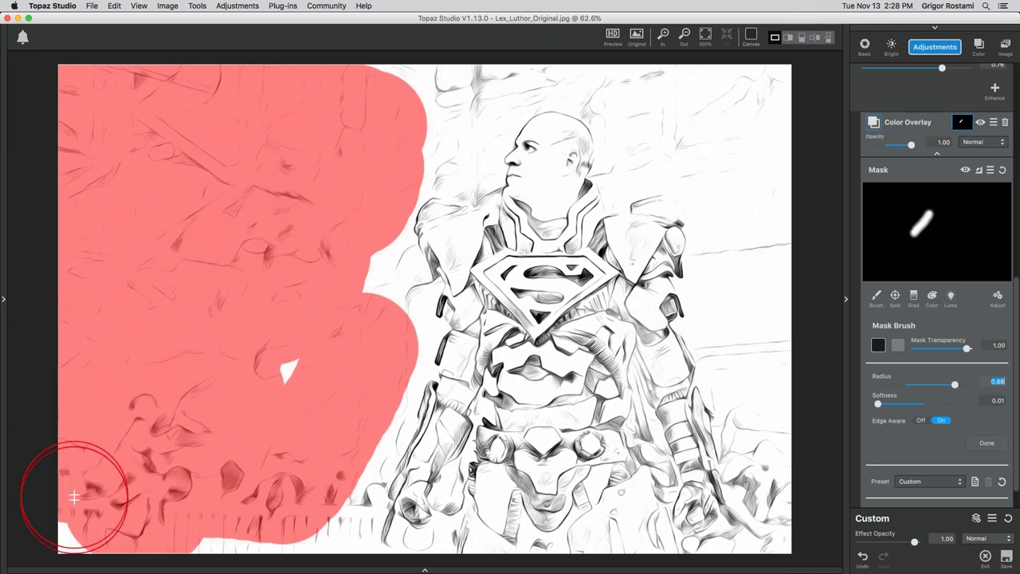
{"action": "left_click_drag", "start_coordinate": [73, 497], "coordinate": [296, 384]}
{"action": "left_click_drag", "start_coordinate": [729, 76], "coordinate": [766, 334]}
{"action": "left_click_drag", "start_coordinate": [386, 140], "coordinate": [440, 106]}
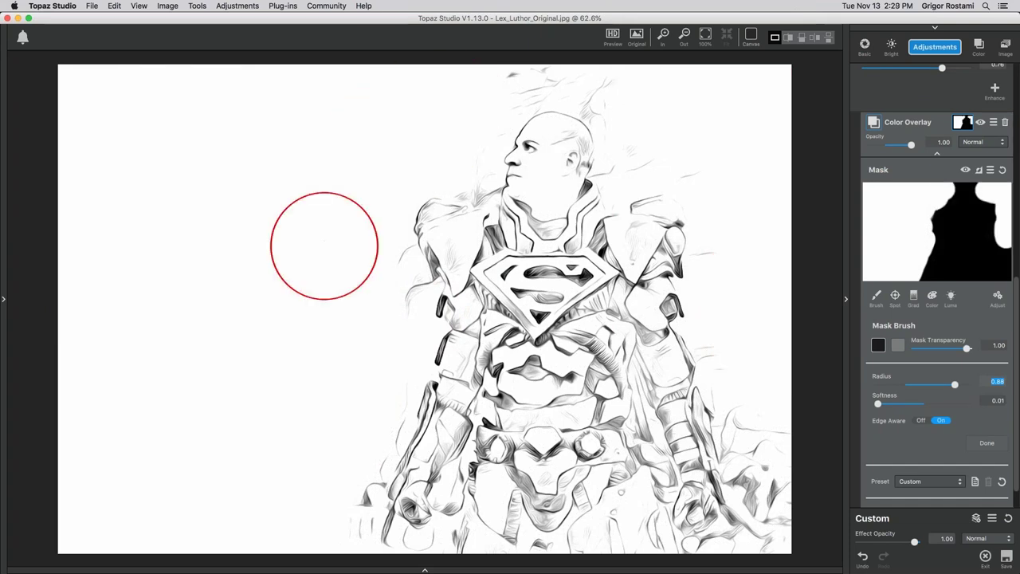
{"action": "left_click_drag", "start_coordinate": [761, 402], "coordinate": [800, 507]}
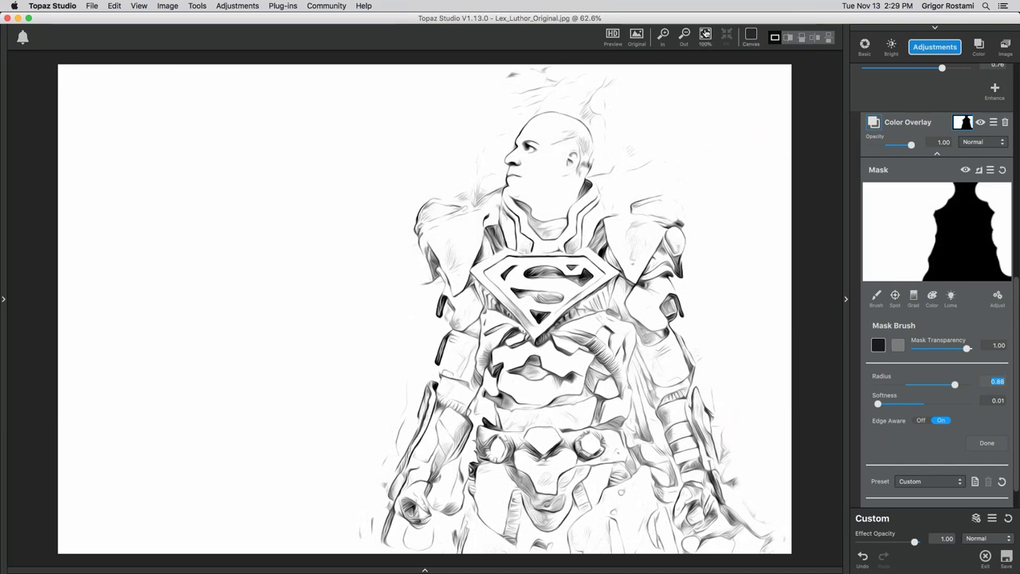
Inspect the cleaned sketch at 100% and collapse the AI ReMix layer's settings.
{"action": "left_click", "coordinate": [705, 34]}
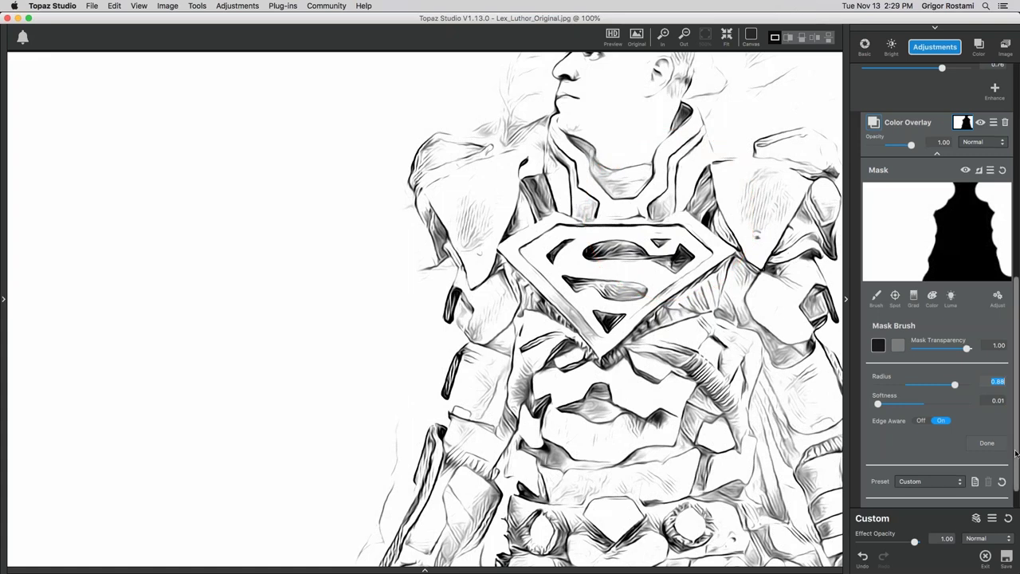
{"action": "scroll", "coordinate": [1015, 452], "scroll_direction": "down", "scroll_amount": 1}
{"action": "scroll", "coordinate": [1000, 302], "scroll_direction": "down", "scroll_amount": 3}
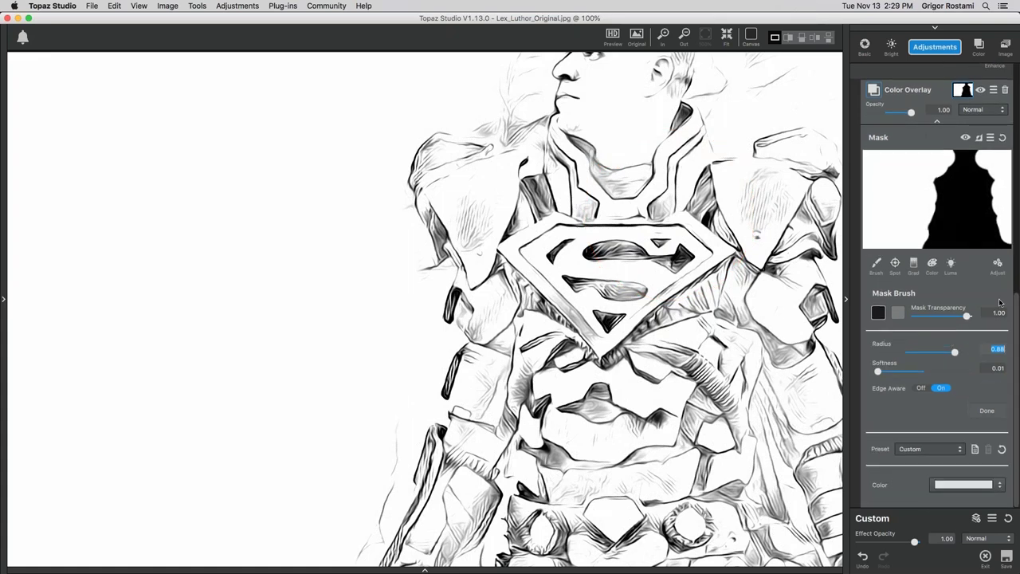
{"action": "mouse_move", "coordinate": [1017, 311]}
{"action": "left_mouse_down"}
{"action": "mouse_move", "coordinate": [1017, 234]}
{"action": "mouse_move", "coordinate": [1017, 275]}
{"action": "left_mouse_up"}
{"action": "scroll", "coordinate": [940, 320], "scroll_direction": "up", "scroll_amount": 4}
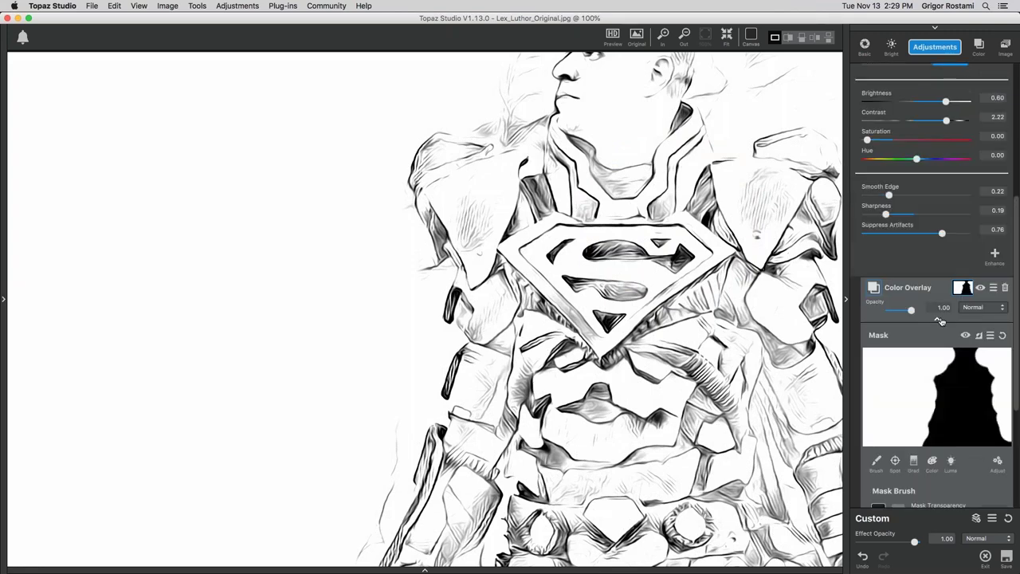
{"action": "scroll", "coordinate": [940, 321], "scroll_direction": "up", "scroll_amount": 5}
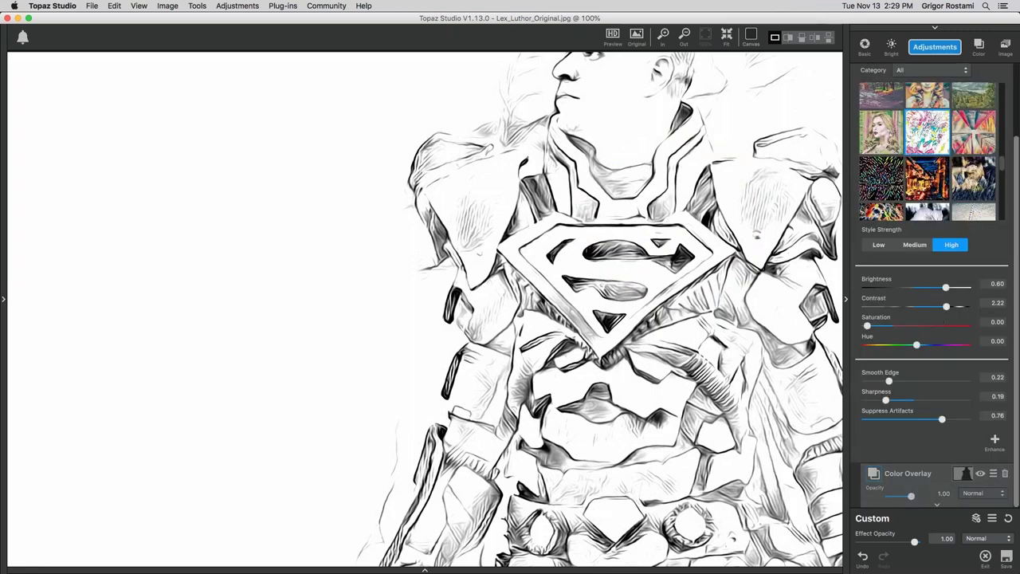
{"action": "scroll", "coordinate": [932, 239], "scroll_direction": "up", "scroll_amount": 2}
{"action": "left_click", "coordinate": [889, 73]}
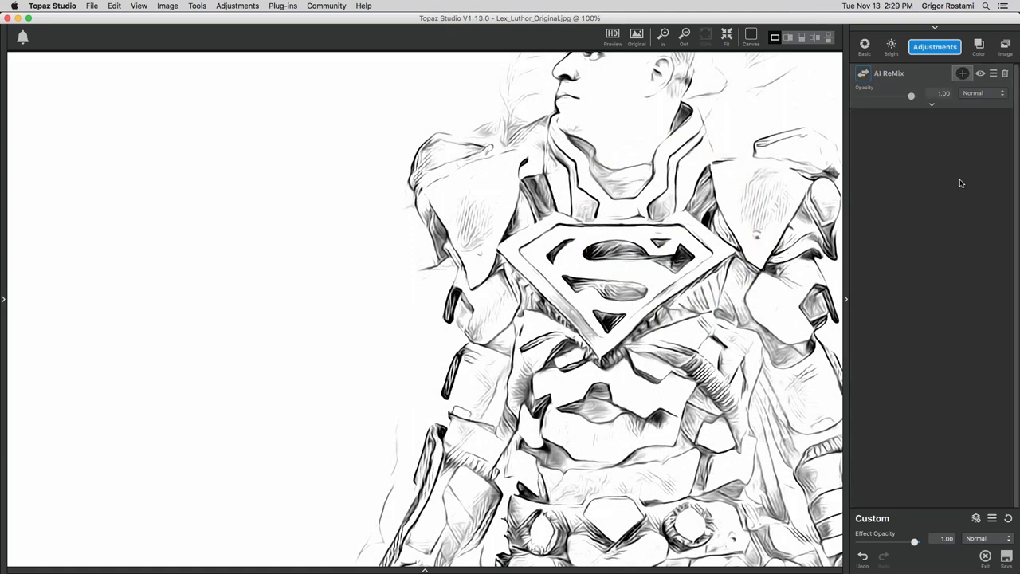
Add an Impression effect, collapse it and move it above AI ReMix.
{"action": "left_click", "coordinate": [936, 47]}
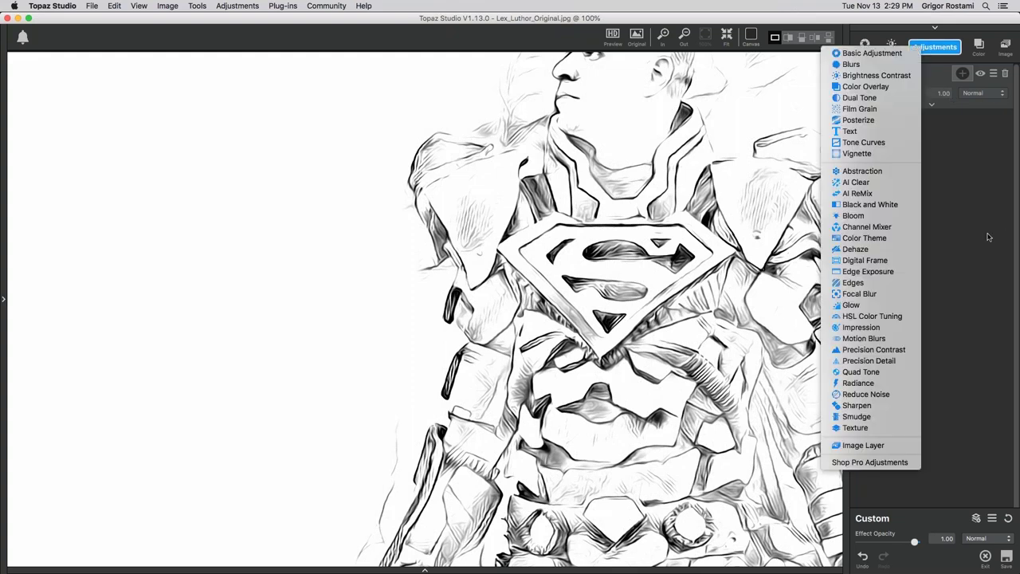
{"action": "left_click", "coordinate": [869, 328]}
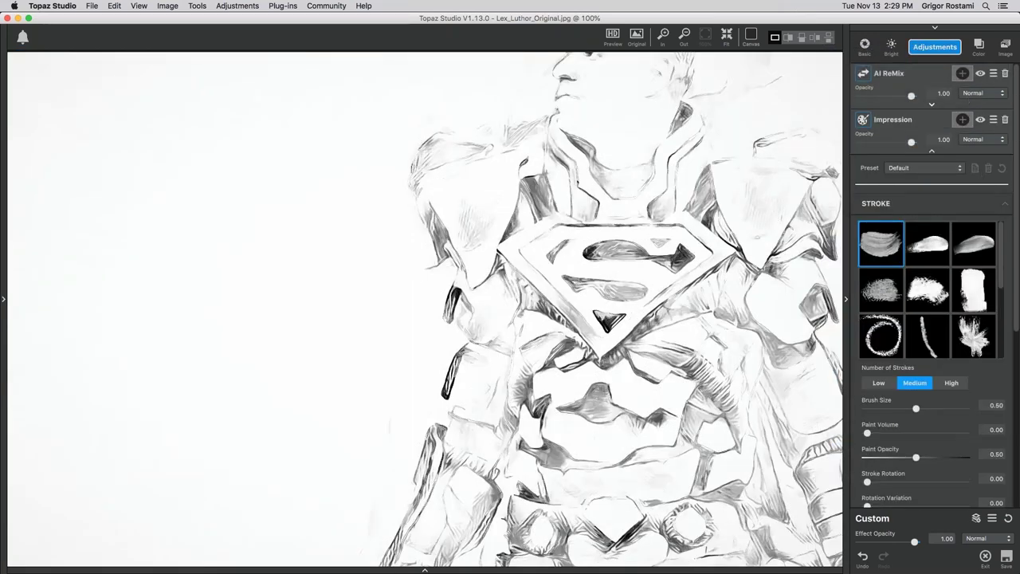
{"action": "left_click", "coordinate": [932, 150]}
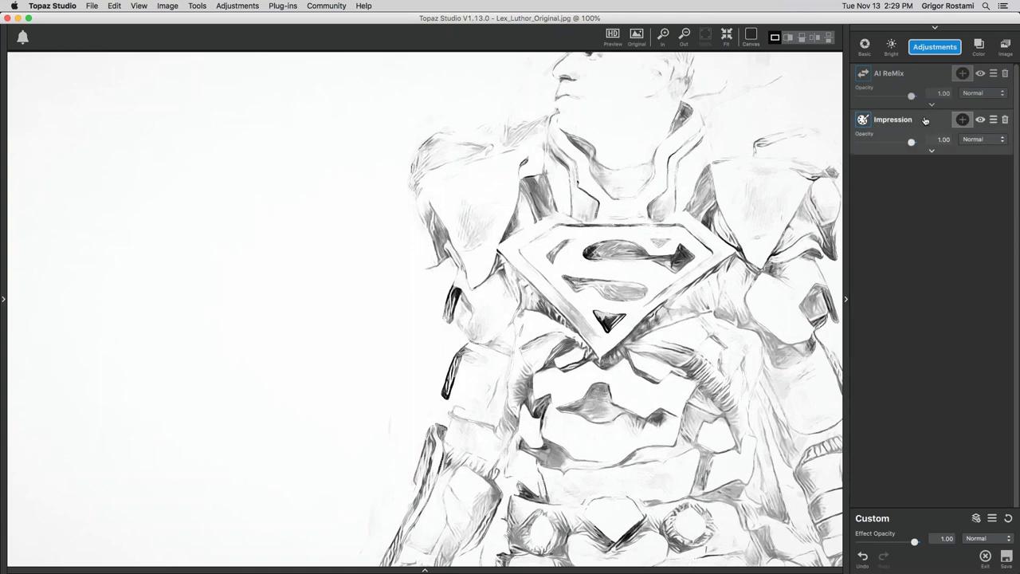
{"action": "left_click_drag", "start_coordinate": [924, 119], "coordinate": [922, 81]}
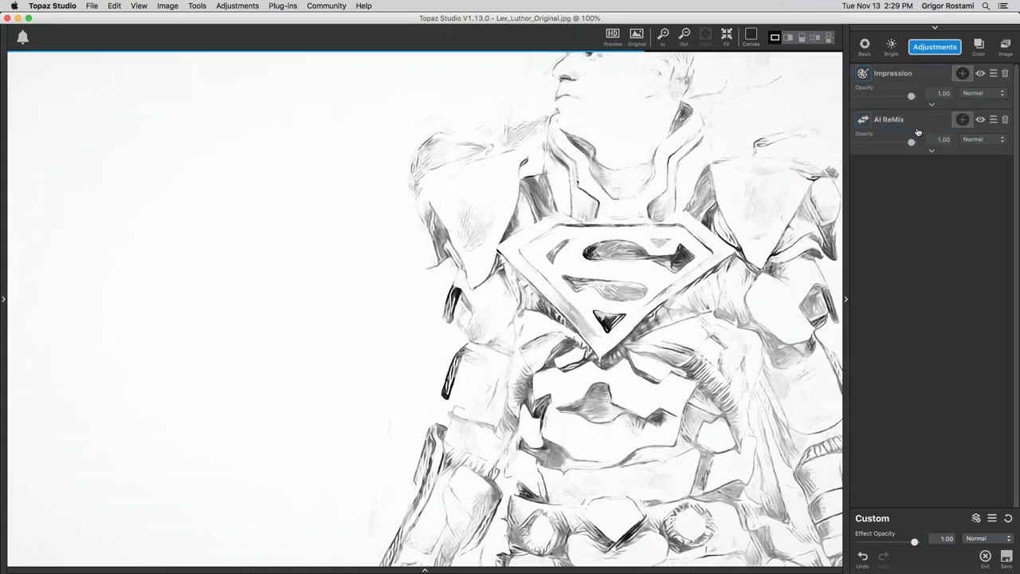
{"action": "left_click", "coordinate": [993, 119]}
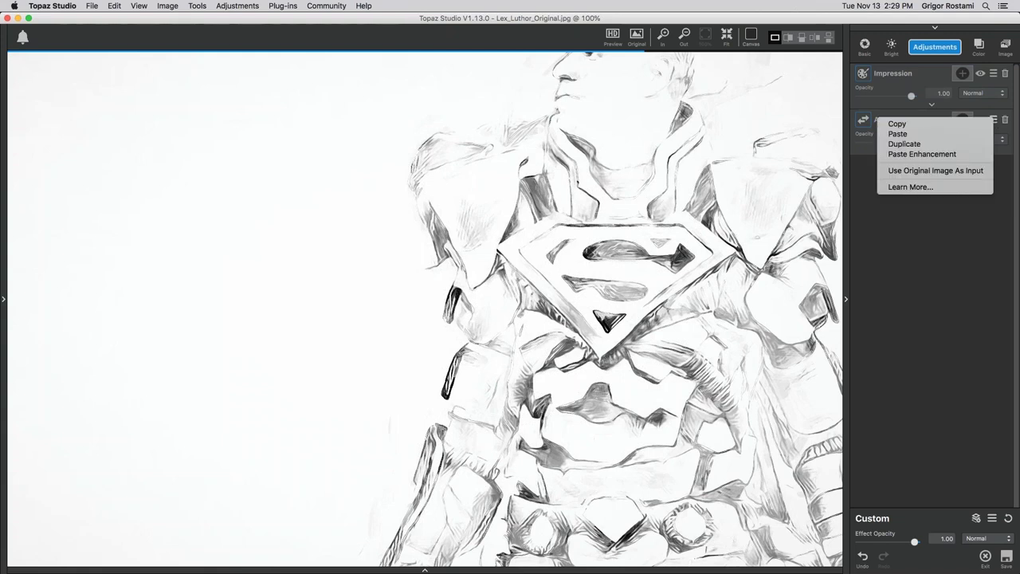
Set AI ReMix to use the original image as input and view the figure's head.
{"action": "left_click", "coordinate": [928, 172]}
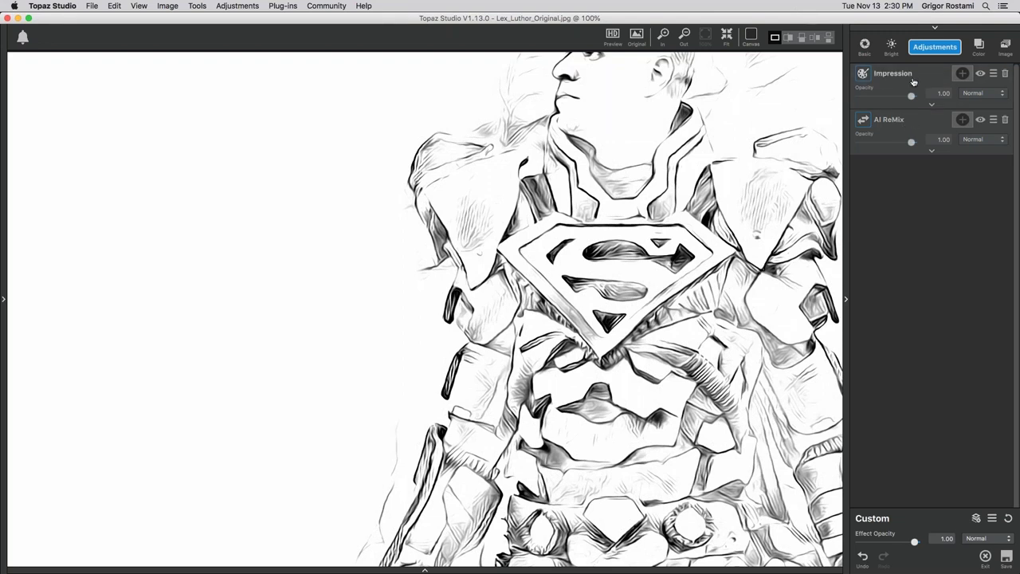
{"action": "left_click", "coordinate": [993, 120]}
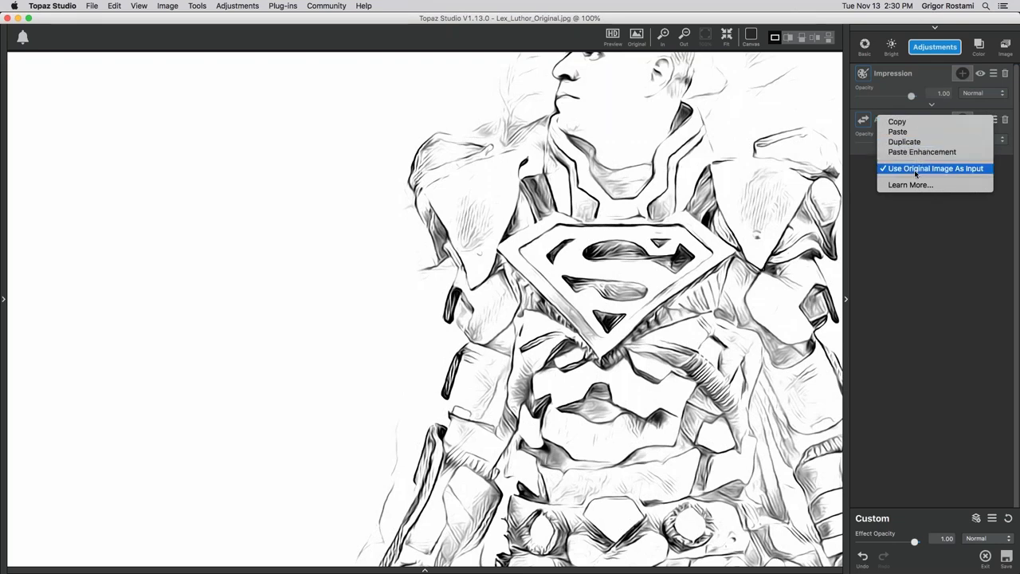
{"action": "key", "text": "Escape"}
{"action": "left_click_drag", "start_coordinate": [693, 223], "coordinate": [454, 343]}
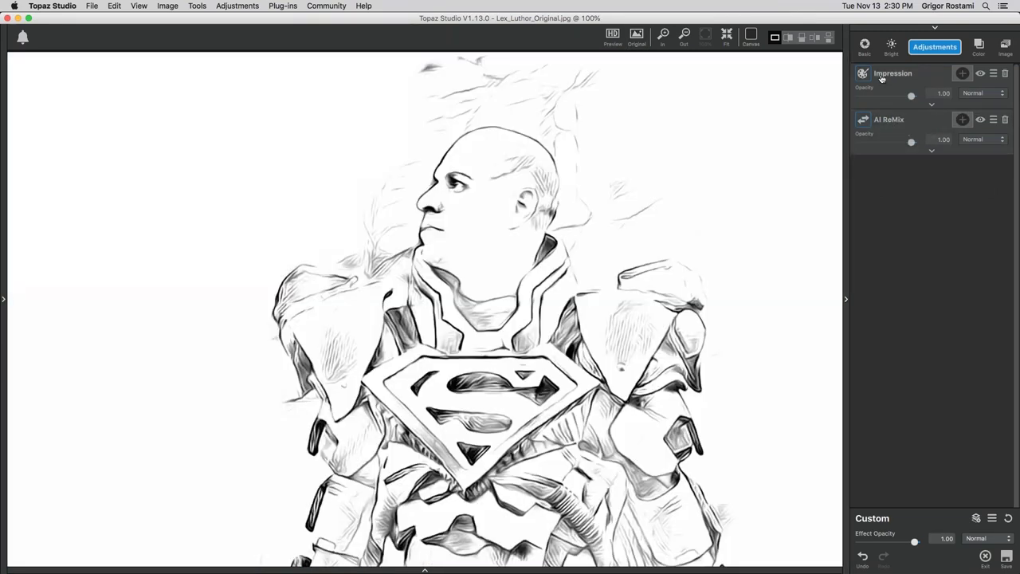
Hide the AI ReMix layer and give Impression fewer, broader strokes, a larger brush, more opacity and maximum spill.
{"action": "left_click", "coordinate": [980, 120]}
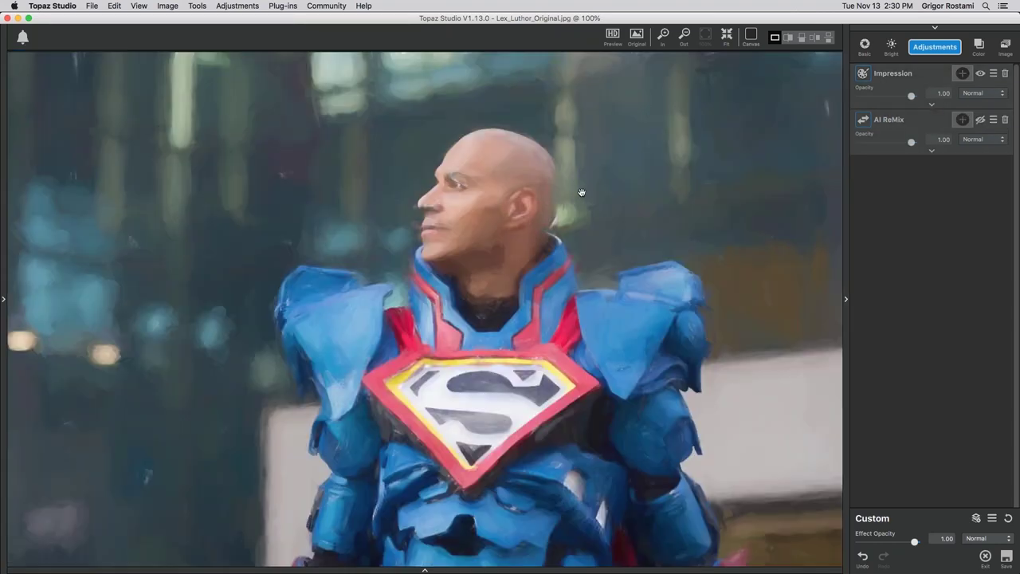
{"action": "left_click", "coordinate": [931, 106]}
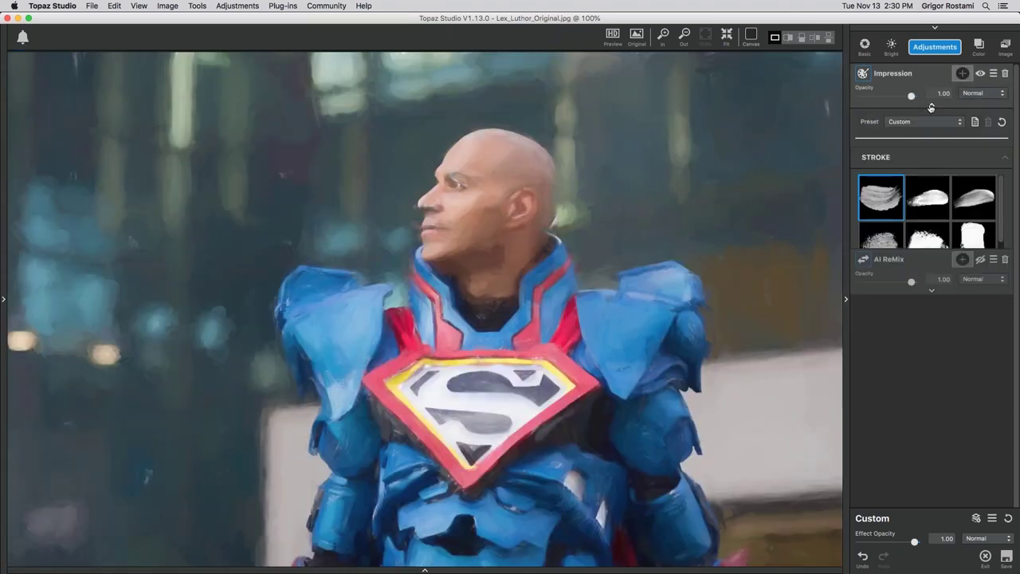
{"action": "left_click", "coordinate": [883, 338]}
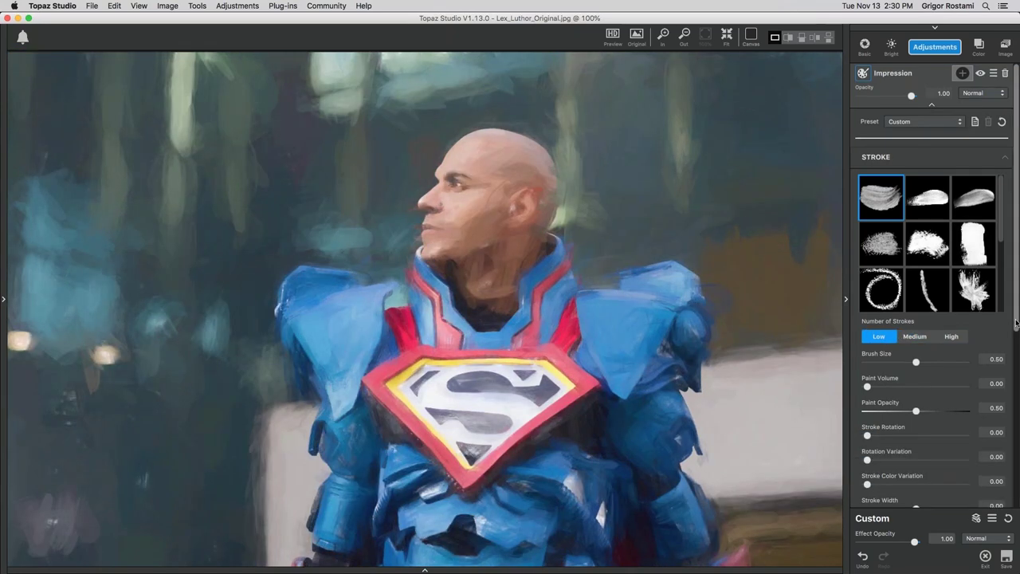
{"action": "scroll", "coordinate": [924, 326], "scroll_direction": "down", "scroll_amount": 2}
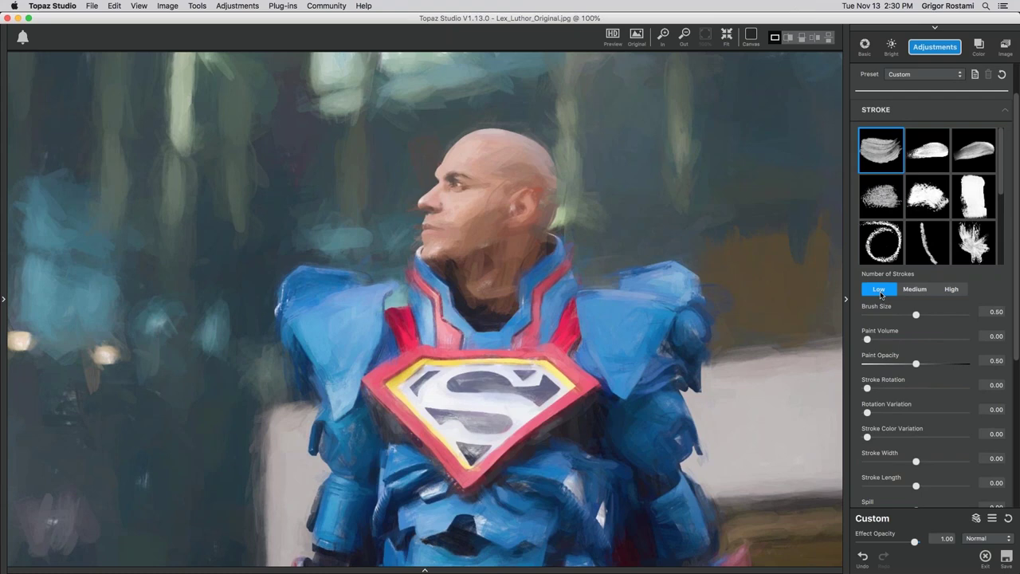
{"action": "left_click_drag", "start_coordinate": [915, 315], "coordinate": [926, 316]}
{"action": "left_click_drag", "start_coordinate": [916, 363], "coordinate": [1014, 353]}
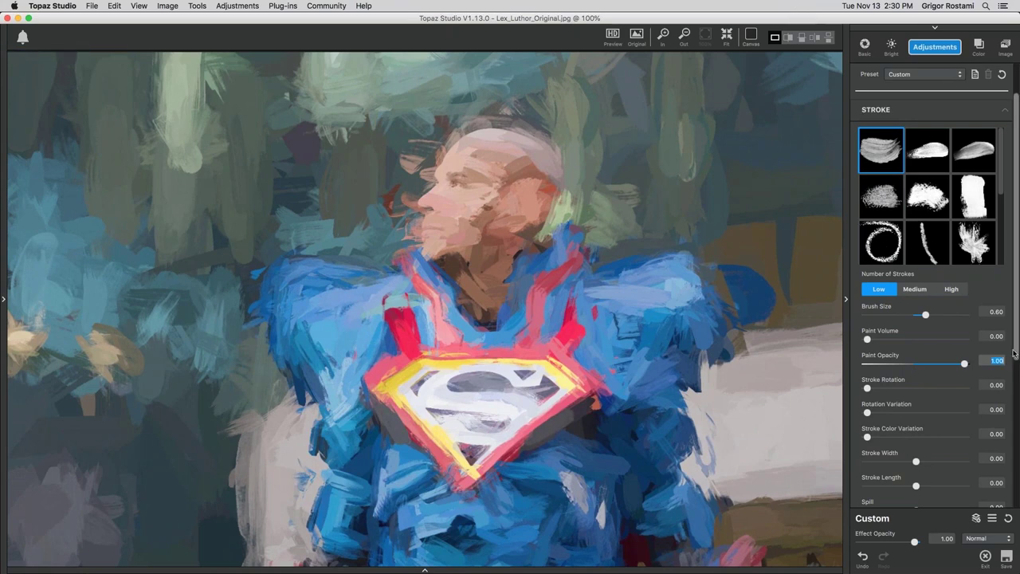
{"action": "scroll", "coordinate": [1015, 353], "scroll_direction": "down", "scroll_amount": 4}
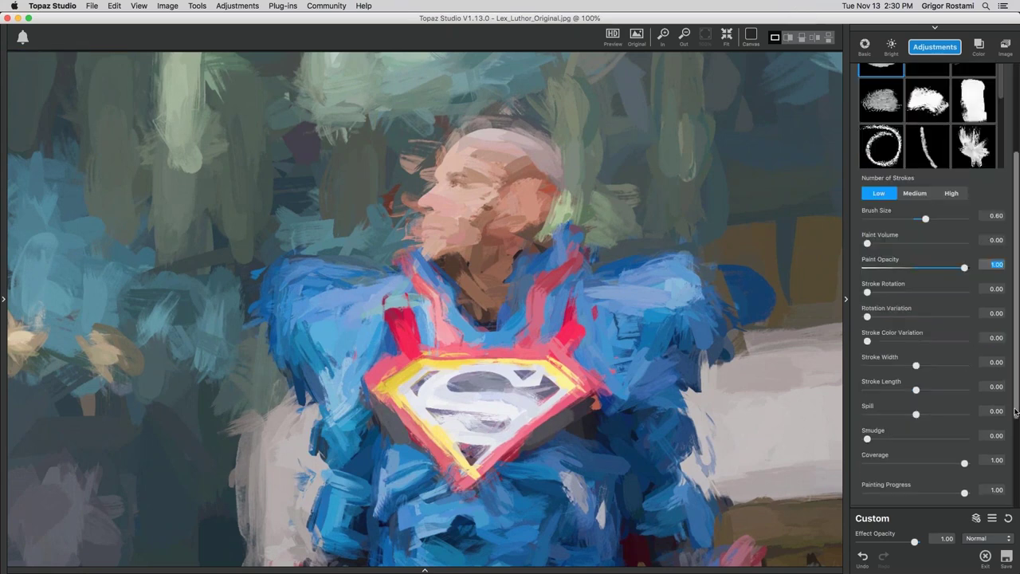
{"action": "left_click", "coordinate": [917, 366]}
{"action": "left_click_drag", "start_coordinate": [920, 365], "coordinate": [966, 366]}
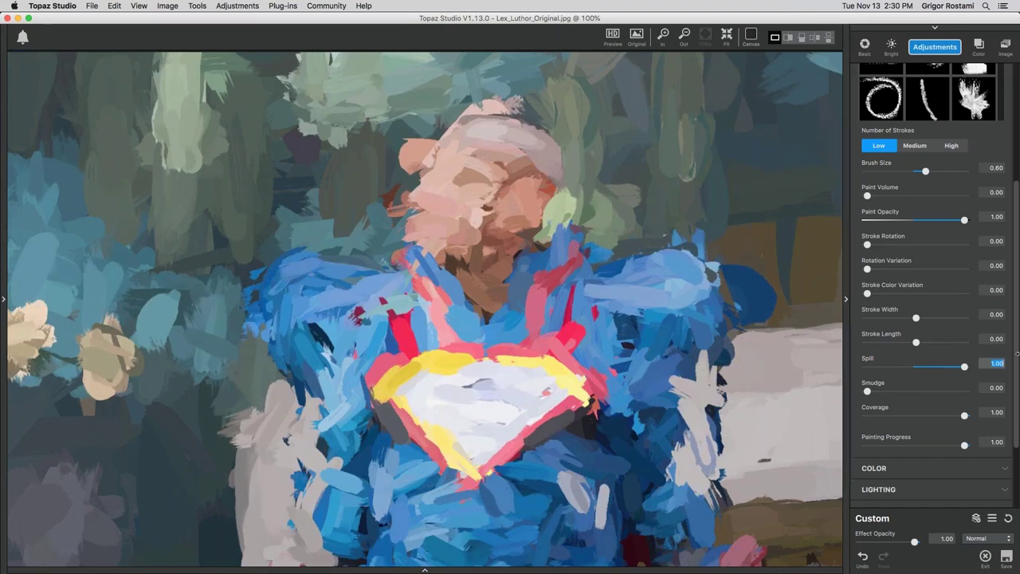
Raise Impression's Overall Saturation to 0.44 and Overall Lightness to 0.13.
{"action": "scroll", "coordinate": [1017, 353], "scroll_direction": "down", "scroll_amount": 3}
{"action": "left_click", "coordinate": [1006, 371]}
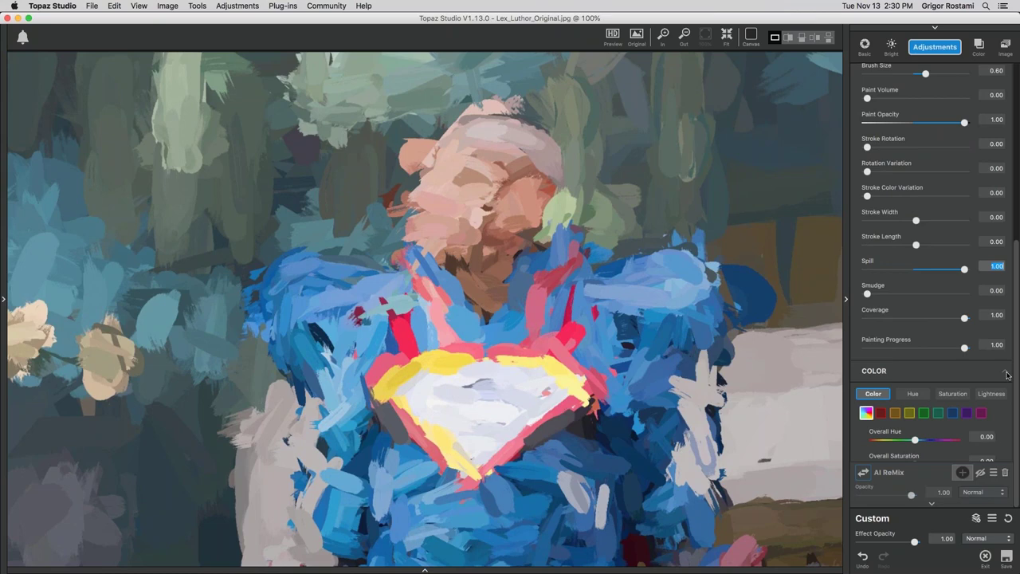
{"action": "left_click_drag", "start_coordinate": [914, 469], "coordinate": [933, 469]}
{"action": "scroll", "coordinate": [916, 283], "scroll_direction": "up", "scroll_amount": 1}
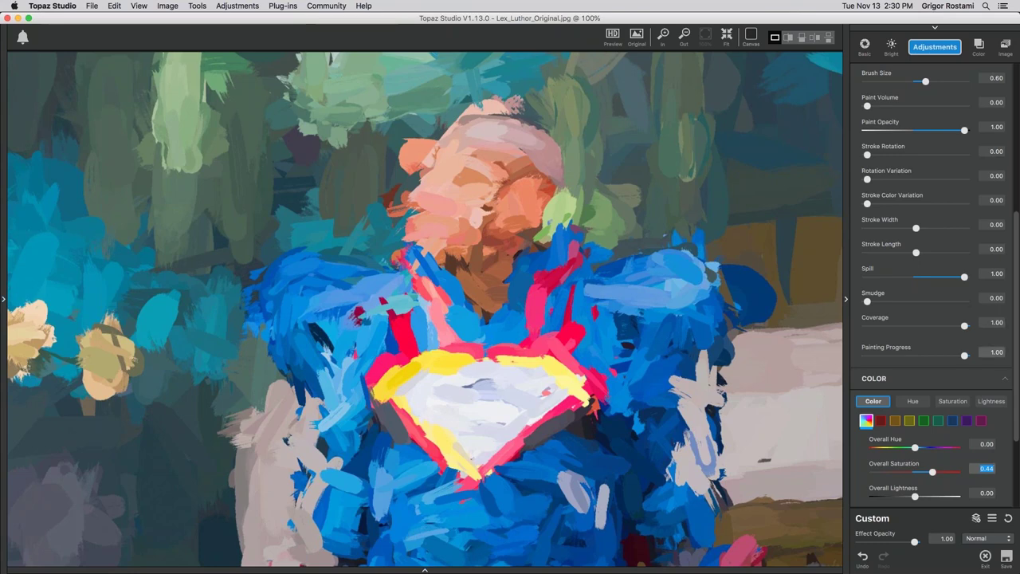
{"action": "left_click_drag", "start_coordinate": [915, 497], "coordinate": [921, 498]}
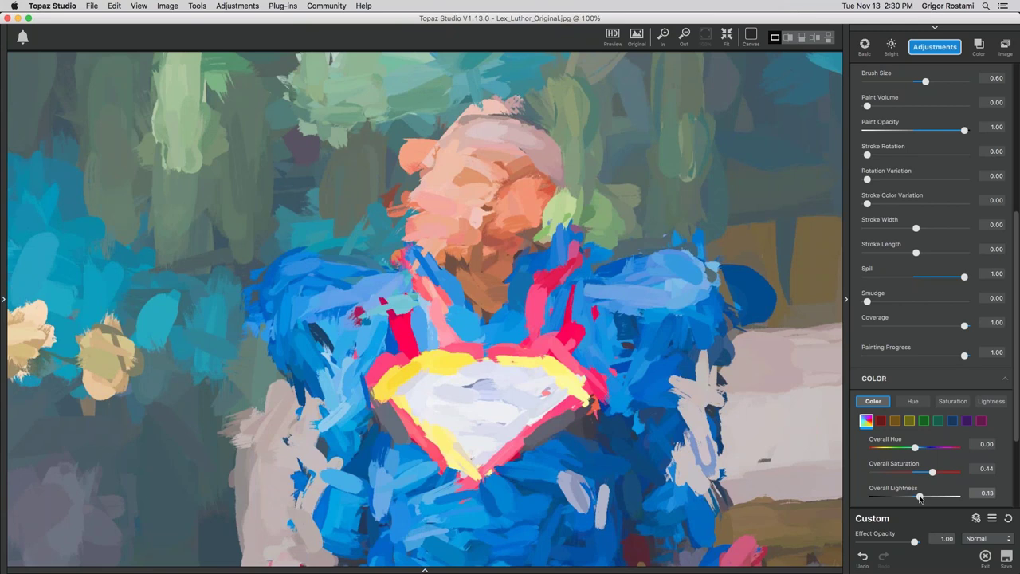
{"action": "scroll", "coordinate": [921, 398], "scroll_direction": "up", "scroll_amount": 10}
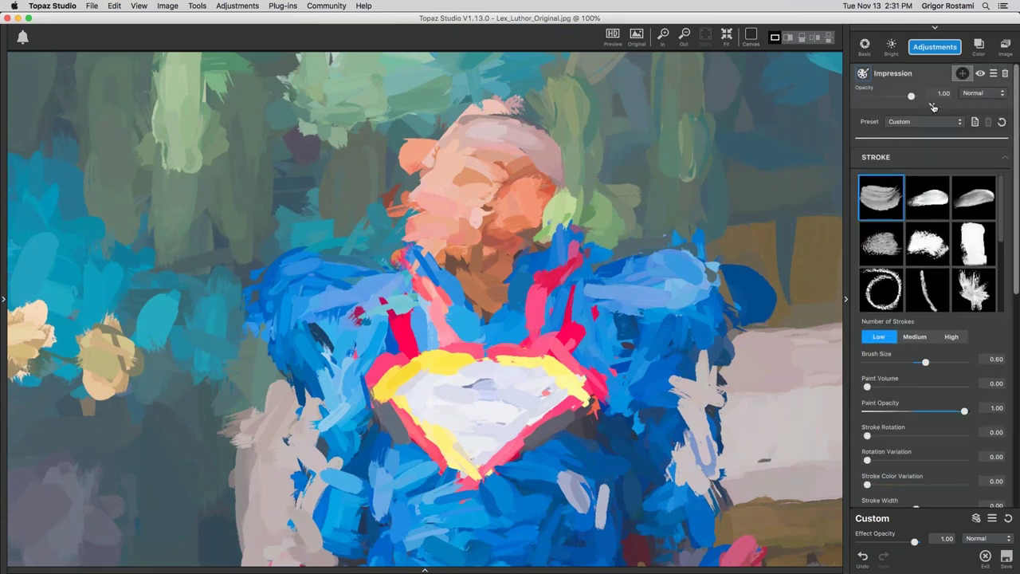
Show the AI ReMix layer in Multiply blend mode with brightness 0.48 and contrast 2.48.
{"action": "left_click", "coordinate": [931, 104]}
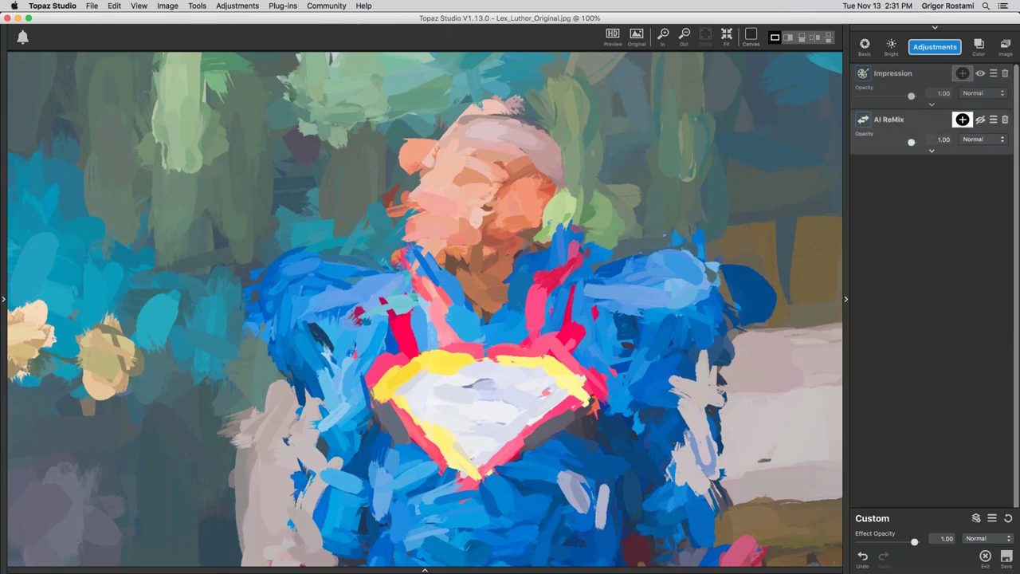
{"action": "left_click", "coordinate": [980, 119]}
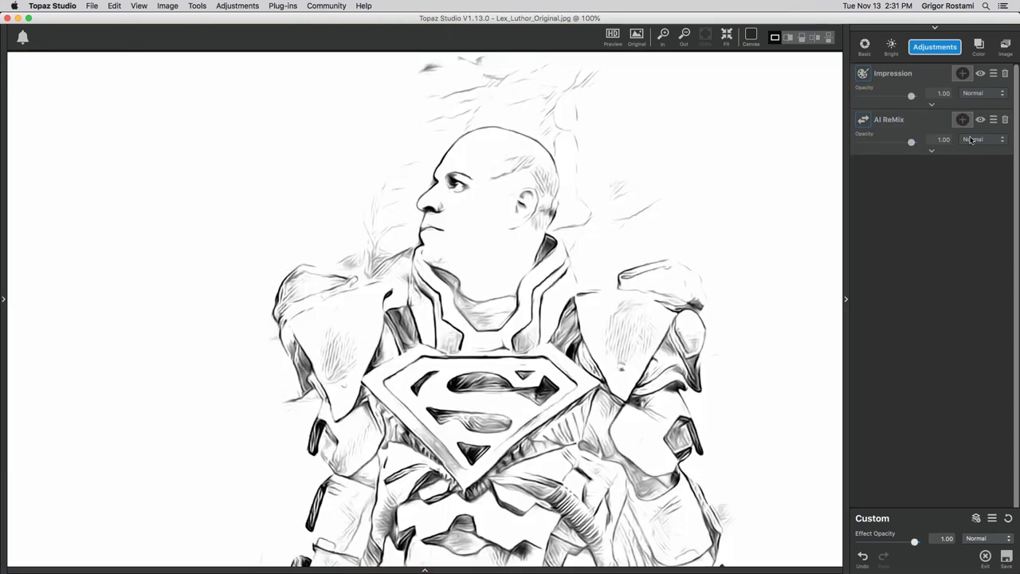
{"action": "left_click", "coordinate": [985, 139]}
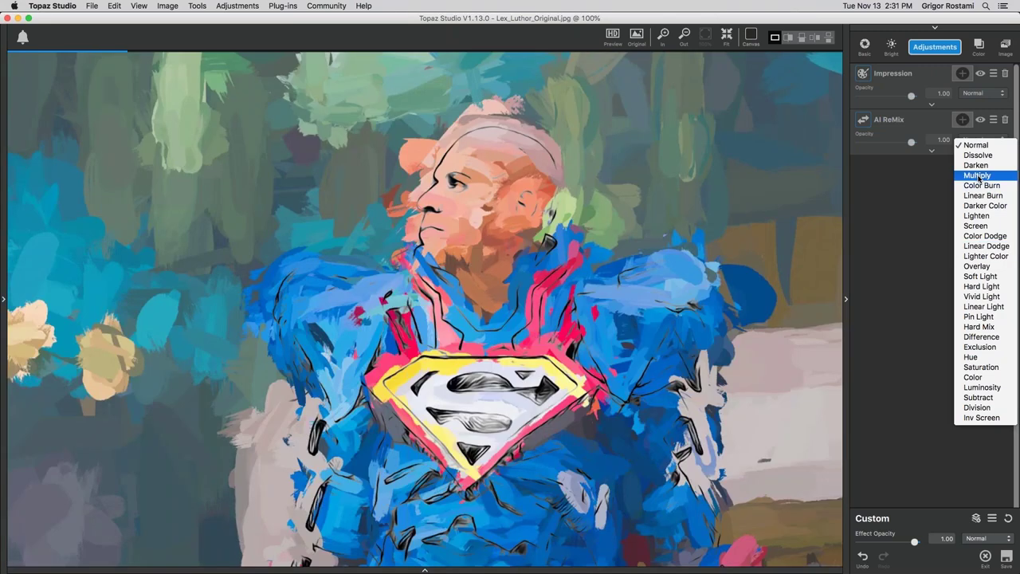
{"action": "left_click", "coordinate": [971, 175]}
{"action": "left_click", "coordinate": [932, 151]}
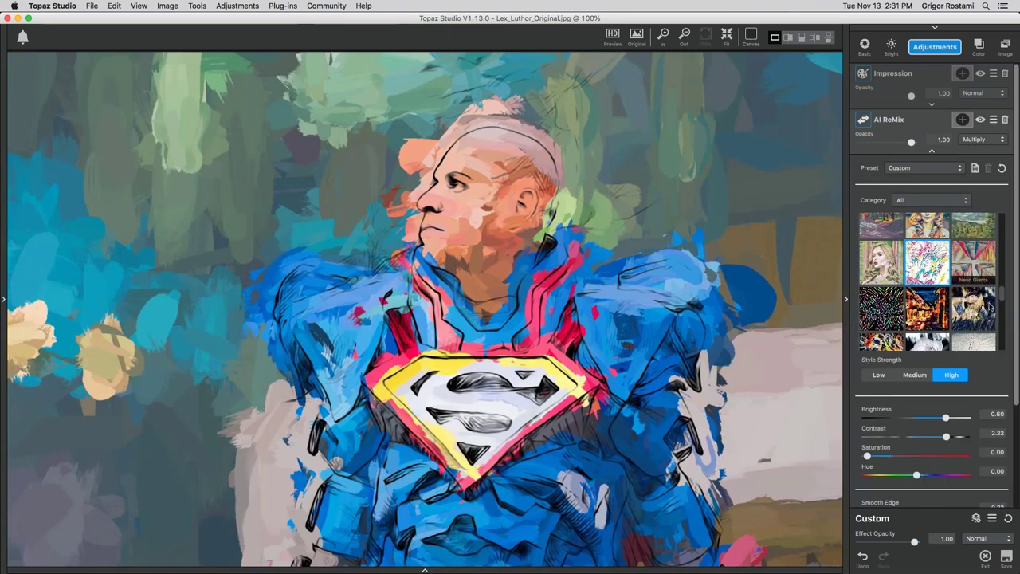
{"action": "scroll", "coordinate": [1017, 379], "scroll_direction": "down", "scroll_amount": 2}
{"action": "scroll", "coordinate": [1017, 378], "scroll_direction": "down", "scroll_amount": 2}
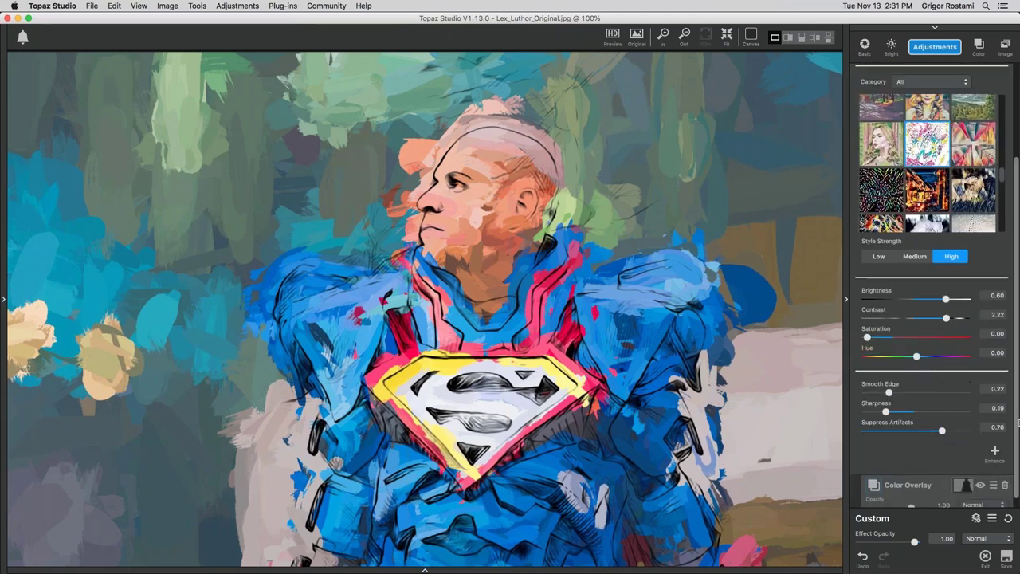
{"action": "left_click_drag", "start_coordinate": [946, 313], "coordinate": [940, 294]}
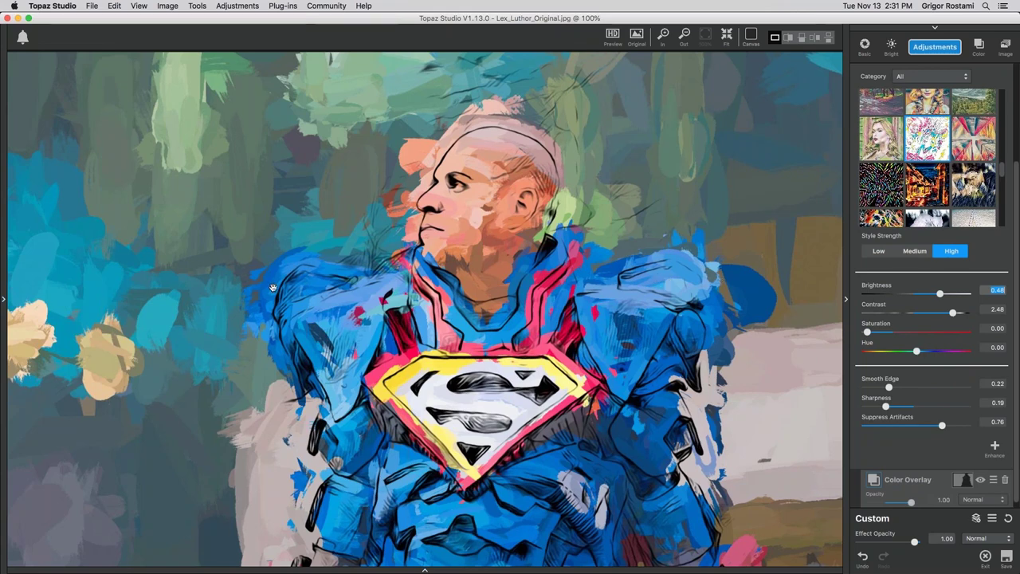
Fit the image in view and reduce the Impression brush size to 0.38.
{"action": "left_click", "coordinate": [726, 36]}
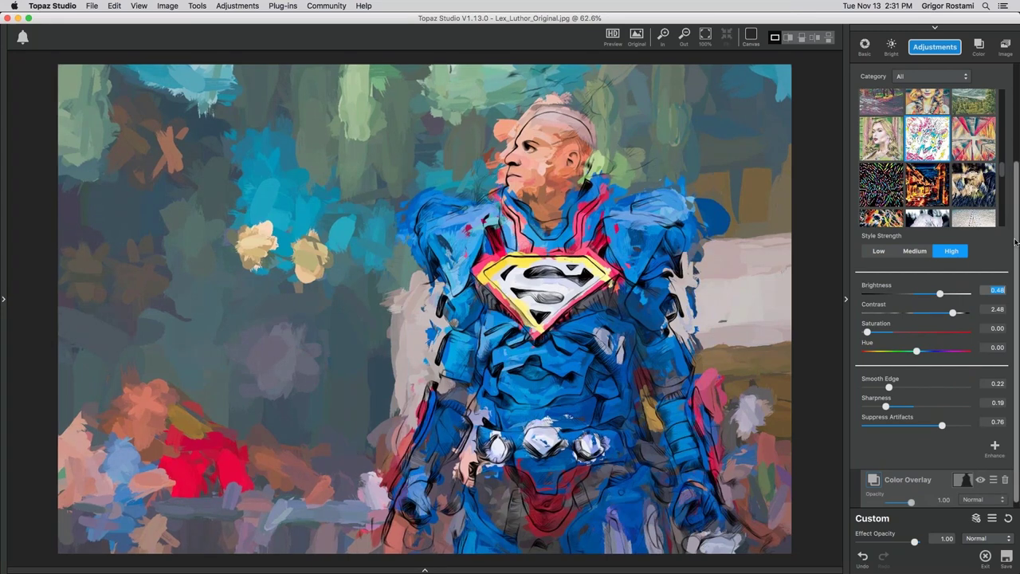
{"action": "scroll", "coordinate": [932, 154], "scroll_direction": "up", "scroll_amount": 5}
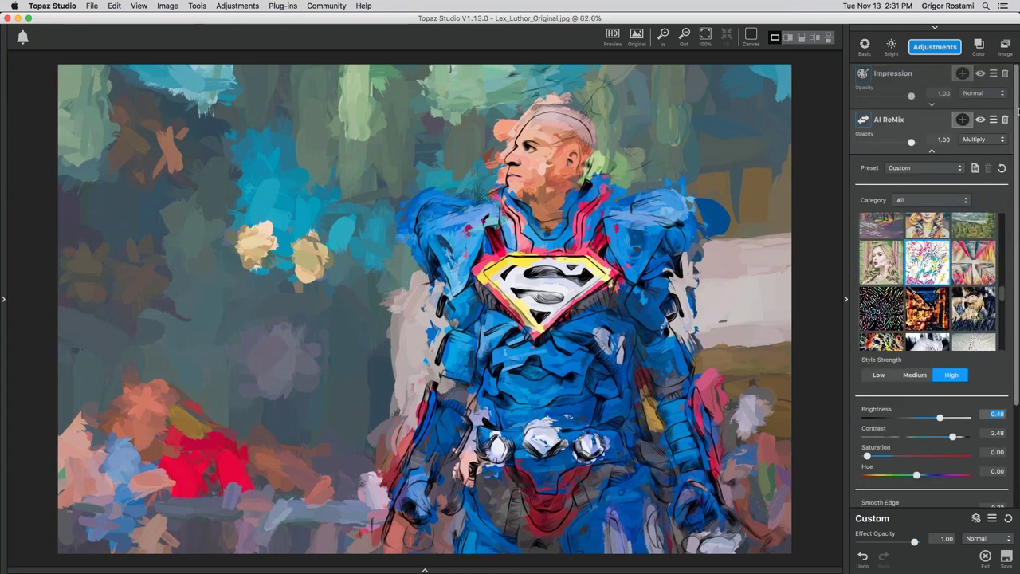
{"action": "left_click", "coordinate": [932, 154]}
{"action": "left_click", "coordinate": [932, 104]}
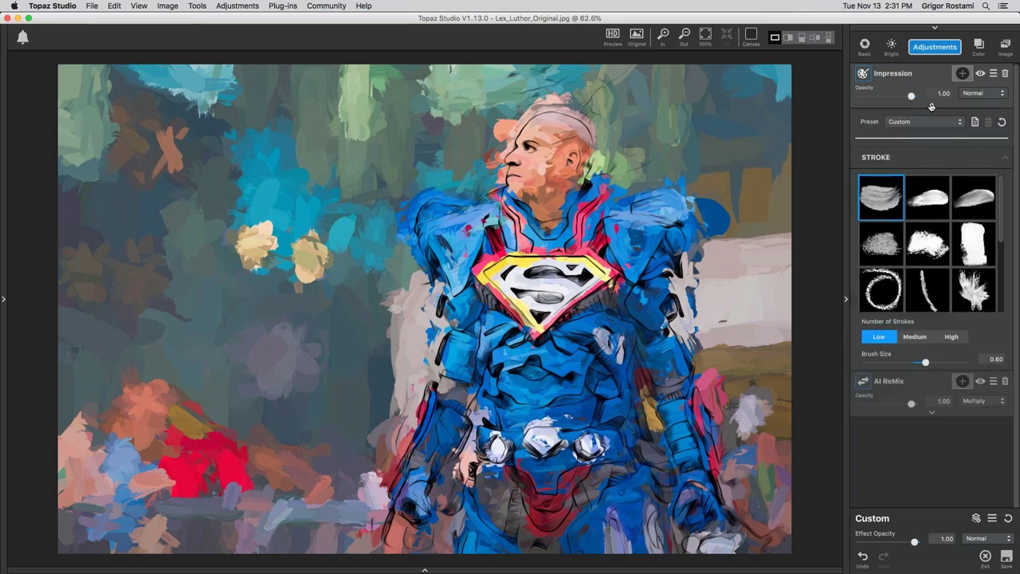
{"action": "left_click_drag", "start_coordinate": [926, 363], "coordinate": [905, 366]}
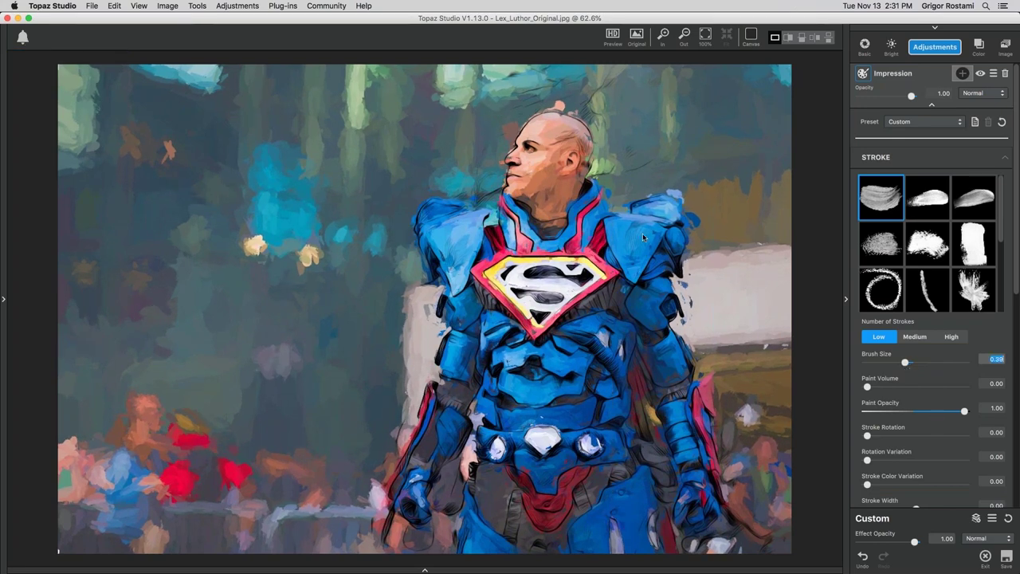
Compare the painting with the original at 100%, then fit the view and show the filmstrip.
{"action": "left_click", "coordinate": [705, 35]}
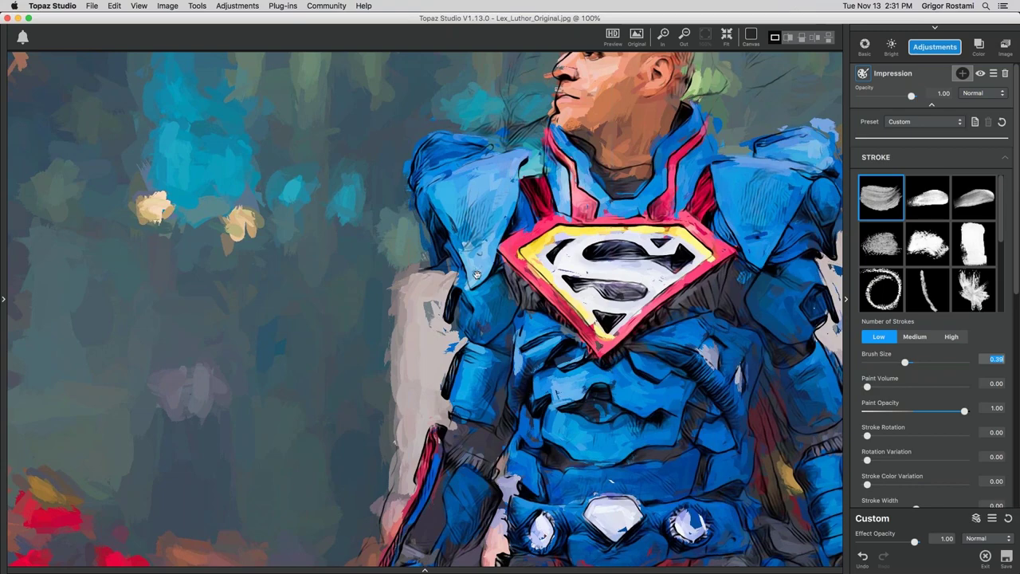
{"action": "left_click", "coordinate": [624, 247]}
{"action": "left_click", "coordinate": [625, 247]}
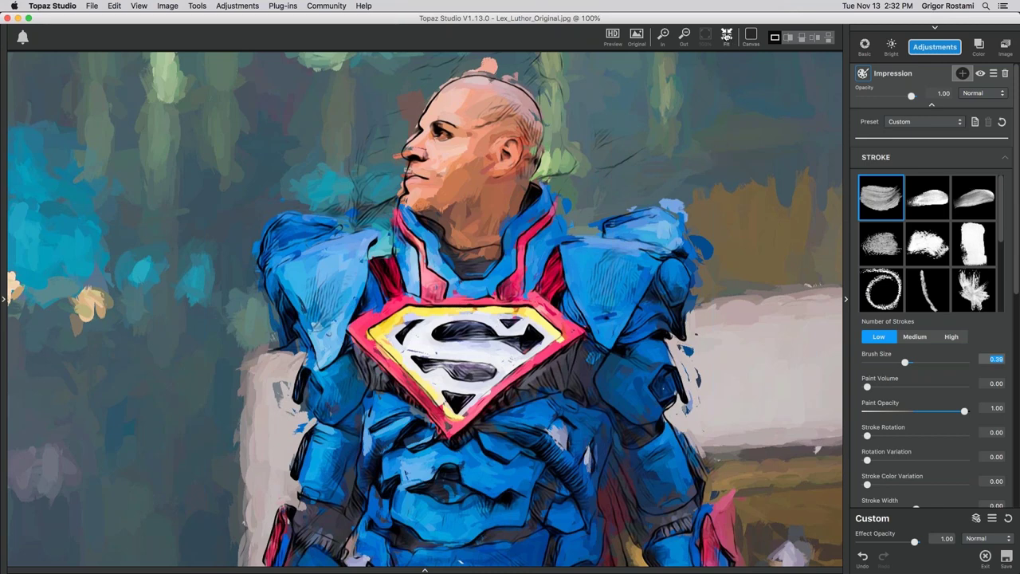
{"action": "left_click", "coordinate": [726, 37]}
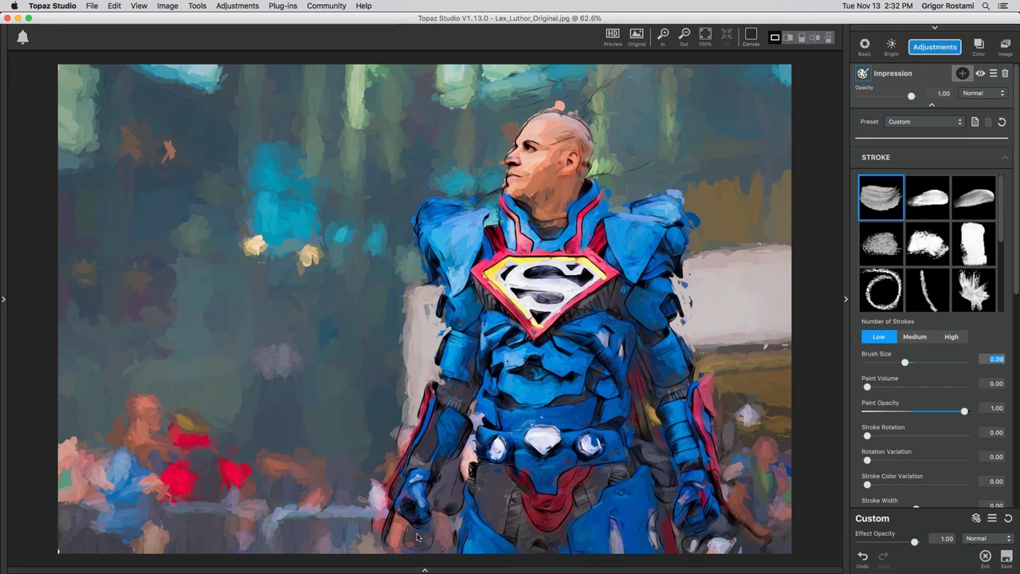
{"action": "left_click", "coordinate": [425, 570]}
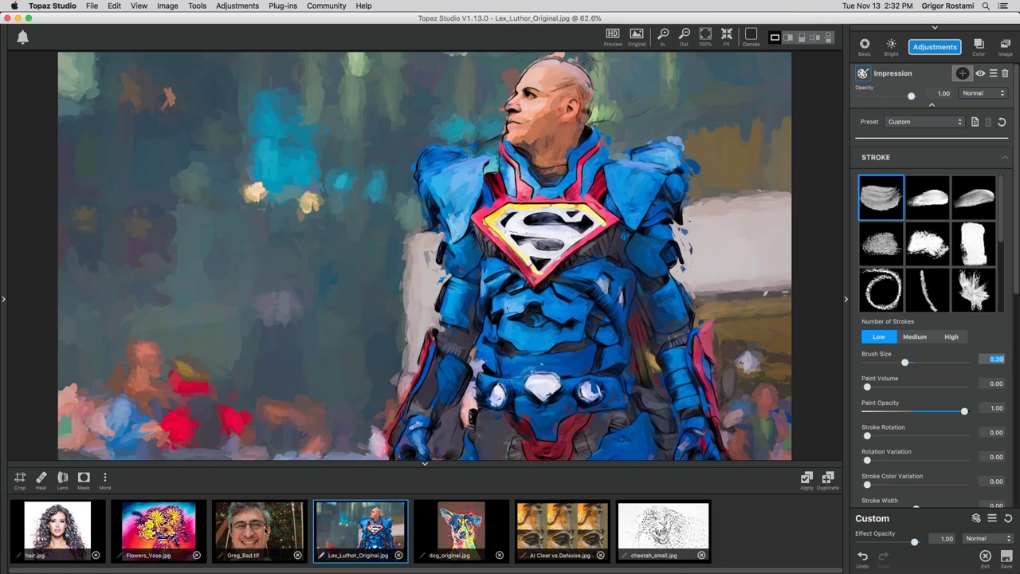
Open Greg_Bad.tif at 100% with the filmstrip hidden, centre the eyes, and list the available adjustments.
{"action": "left_click", "coordinate": [278, 526]}
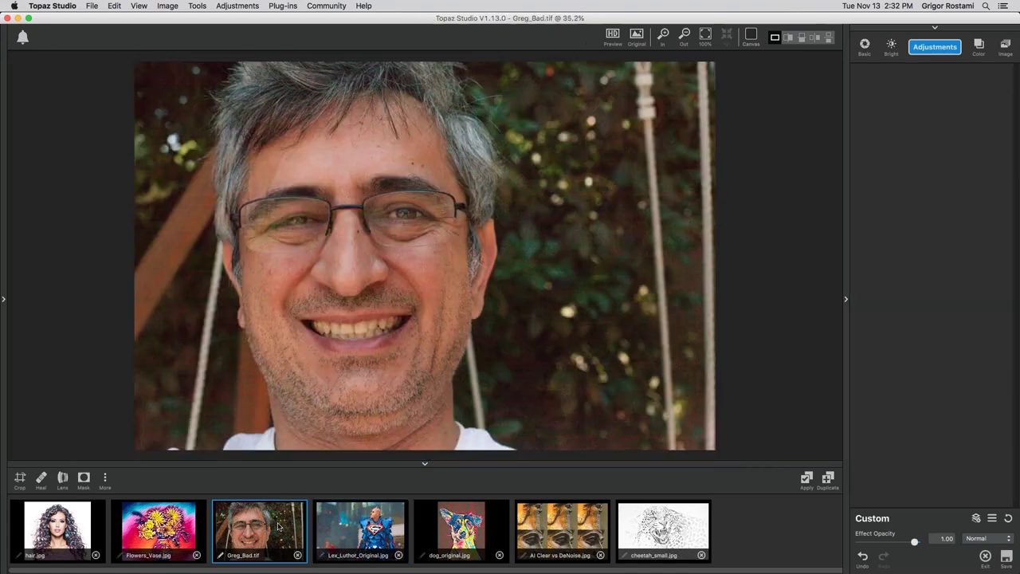
{"action": "left_click", "coordinate": [706, 37]}
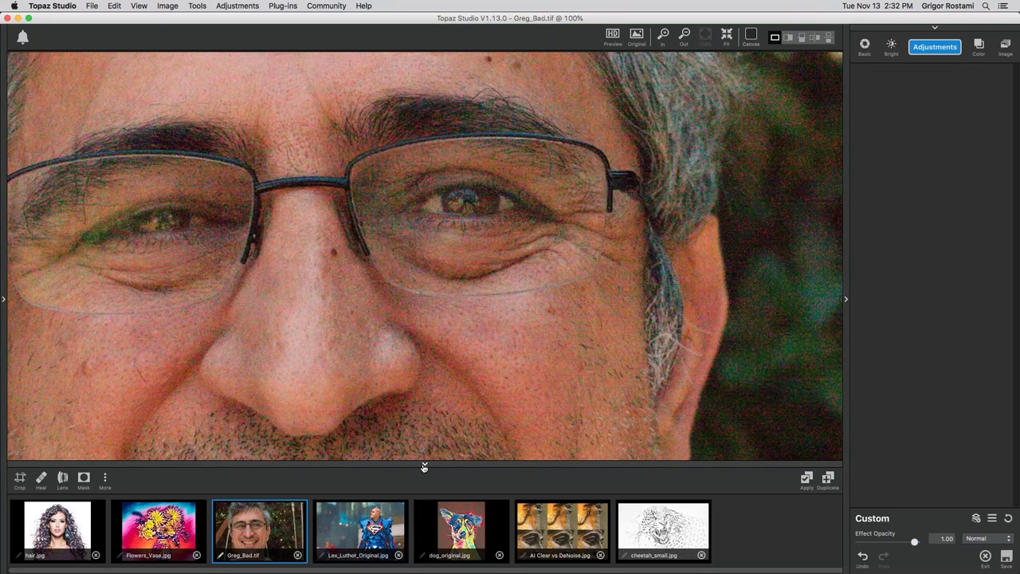
{"action": "left_click", "coordinate": [424, 467]}
{"action": "left_click_drag", "start_coordinate": [436, 446], "coordinate": [596, 466]}
{"action": "left_click_drag", "start_coordinate": [531, 401], "coordinate": [482, 393]}
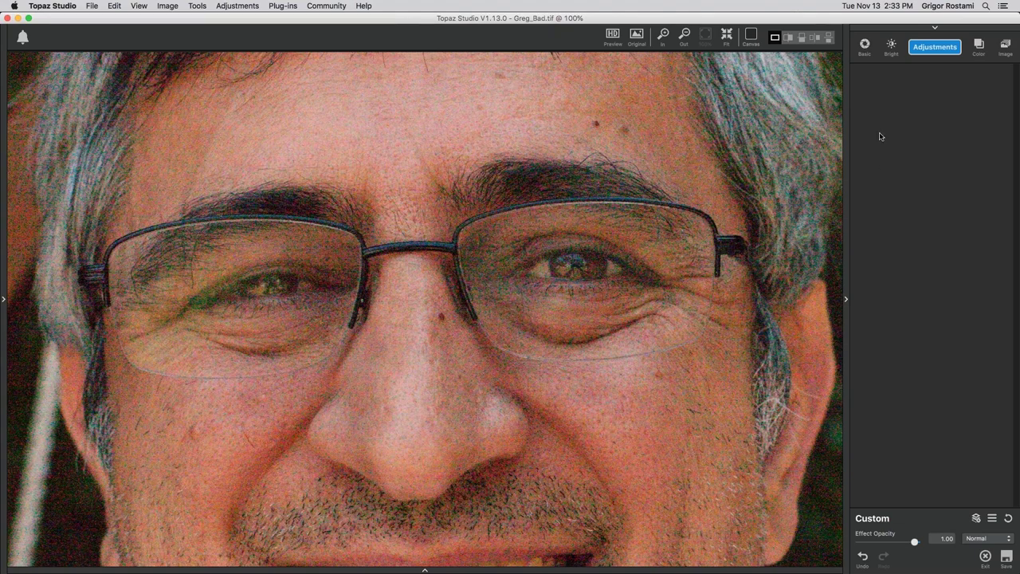
{"action": "left_click", "coordinate": [921, 49]}
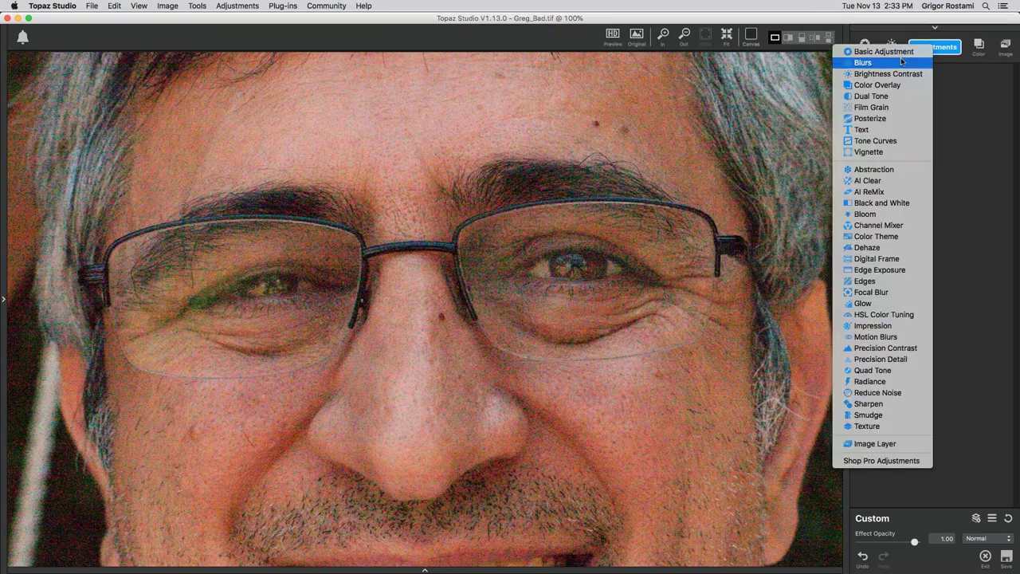
Add AI Clear to the portrait in split before/after view, zoomed to 125% on the eyes.
{"action": "left_click", "coordinate": [875, 181]}
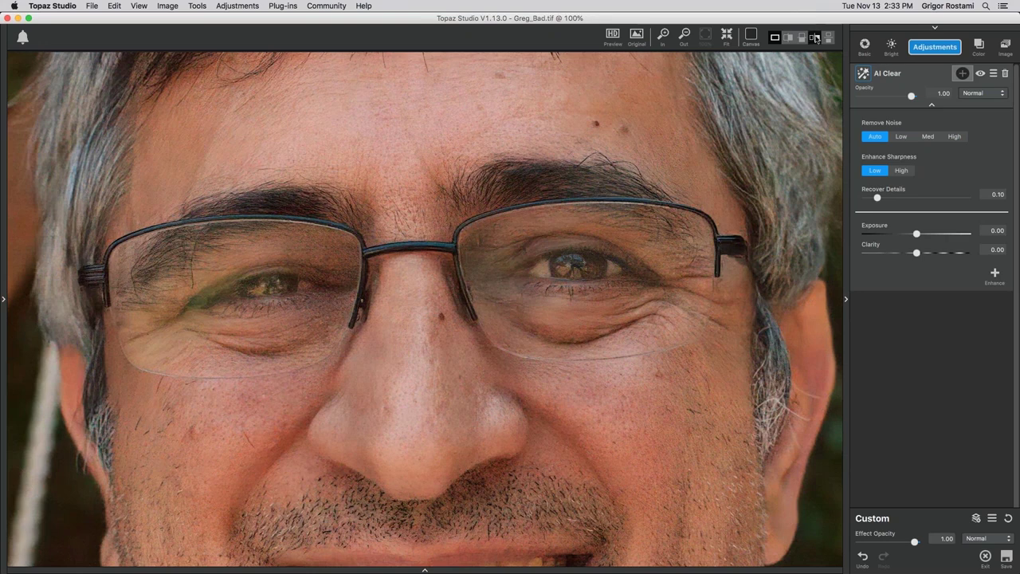
{"action": "left_click", "coordinate": [814, 38]}
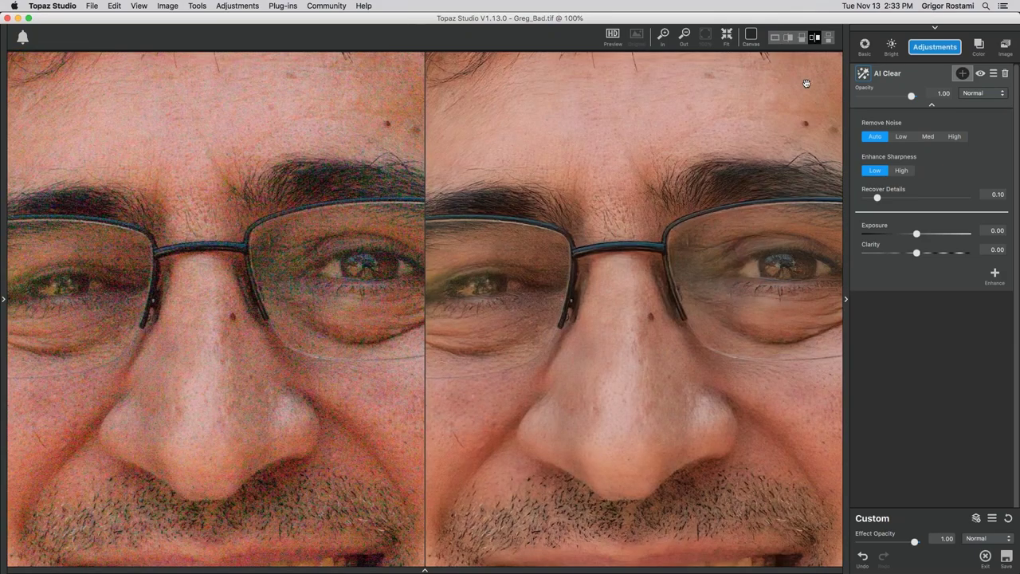
{"action": "left_click_drag", "start_coordinate": [721, 273], "coordinate": [637, 342]}
{"action": "key", "text": "super+equal"}
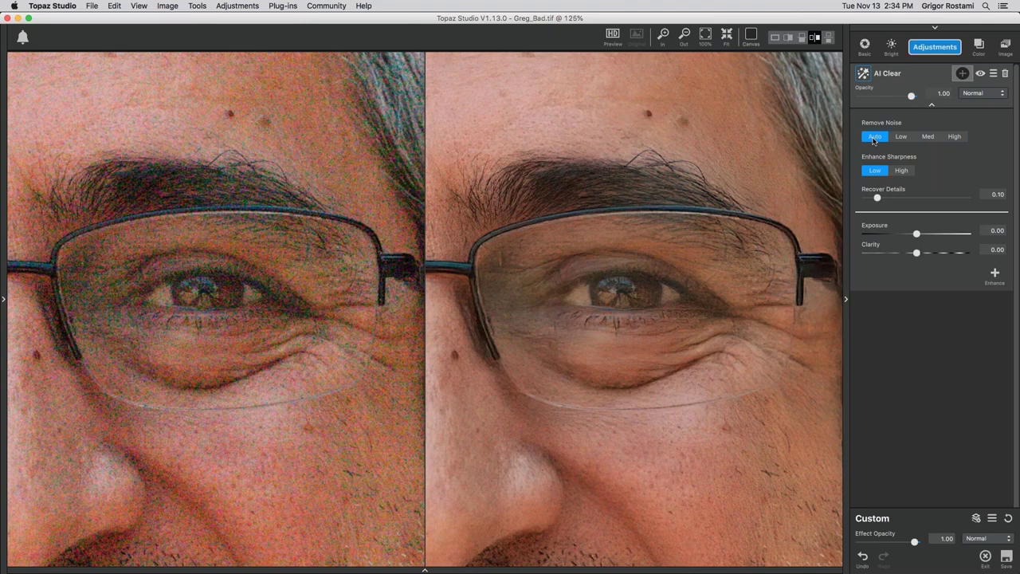
Set AI Clear Remove Noise to High and bring Recover Details from 1.00 down to 0.22.
{"action": "left_click", "coordinate": [955, 137]}
{"action": "left_click_drag", "start_coordinate": [878, 198], "coordinate": [967, 198]}
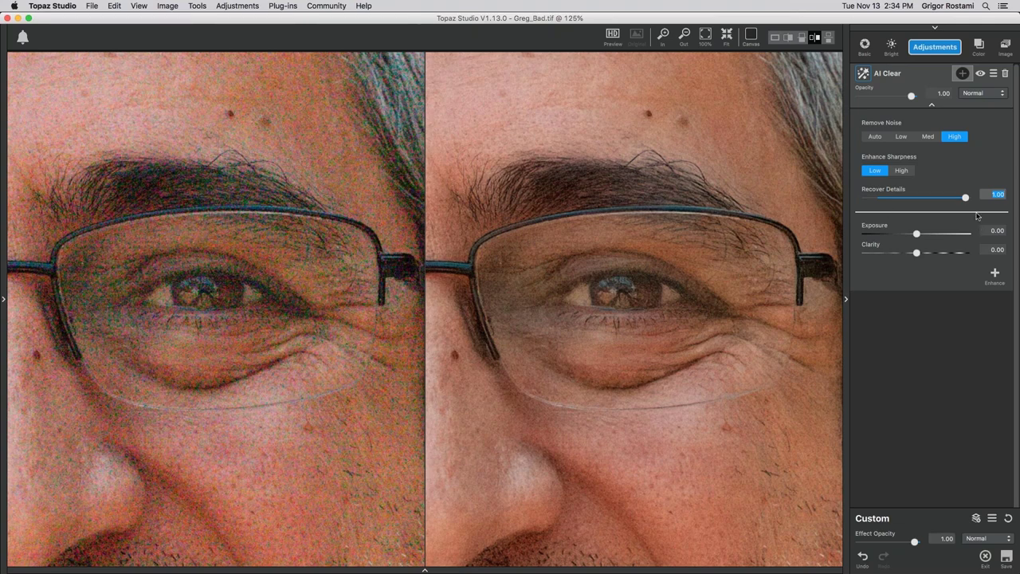
{"action": "left_click_drag", "start_coordinate": [964, 197], "coordinate": [889, 201]}
{"action": "left_click_drag", "start_coordinate": [612, 302], "coordinate": [613, 320]}
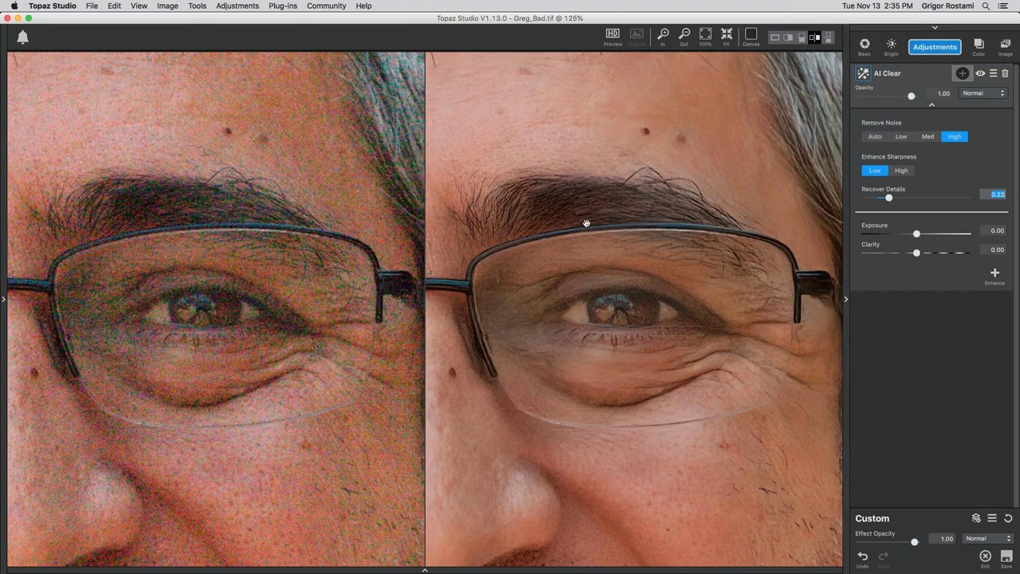
Inspect the hair, eyebrows and glasses frame up close in the before/after comparison.
{"action": "left_click_drag", "start_coordinate": [576, 191], "coordinate": [640, 422]}
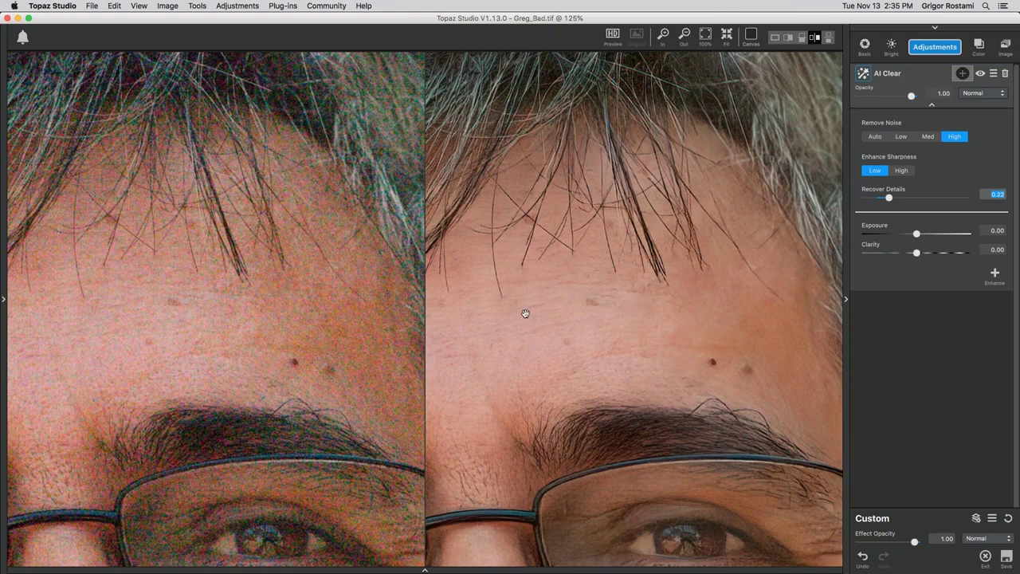
{"action": "left_click_drag", "start_coordinate": [522, 312], "coordinate": [749, 387]}
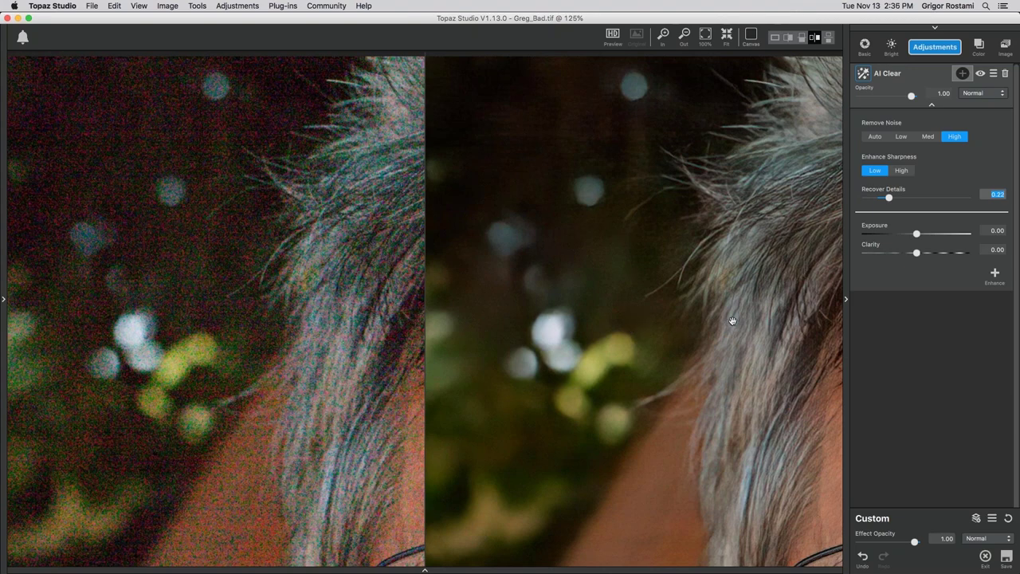
{"action": "left_click_drag", "start_coordinate": [803, 303], "coordinate": [693, 309]}
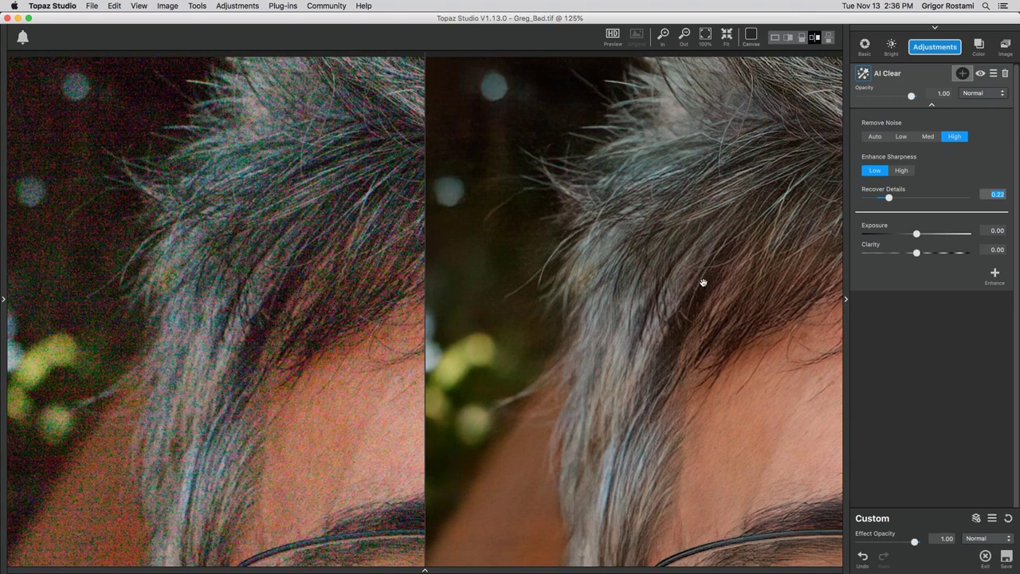
{"action": "left_click_drag", "start_coordinate": [296, 210], "coordinate": [246, 210]}
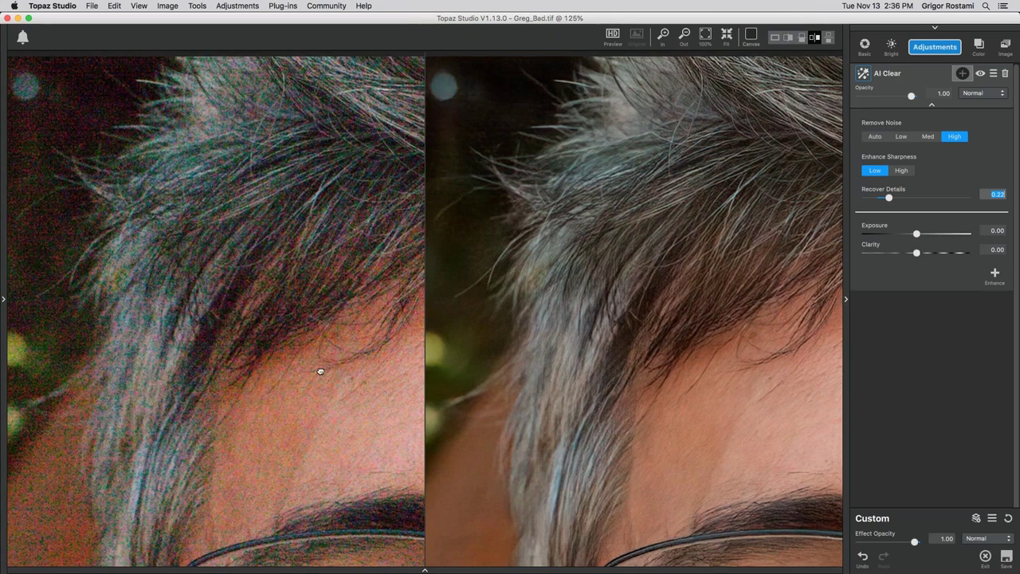
{"action": "left_click_drag", "start_coordinate": [321, 371], "coordinate": [291, 335]}
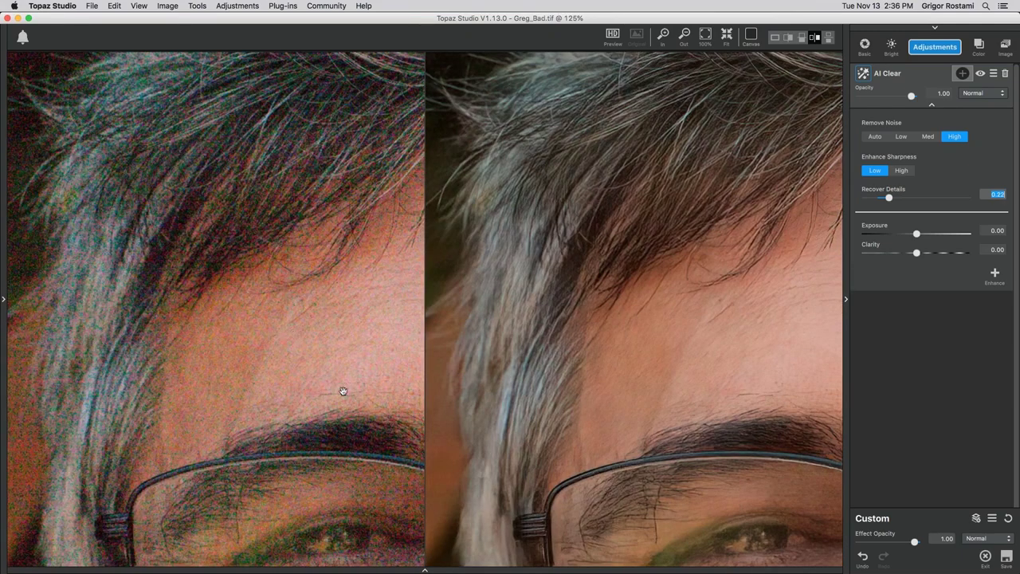
{"action": "key", "text": "super+plus"}
{"action": "key", "text": "super+plus"}
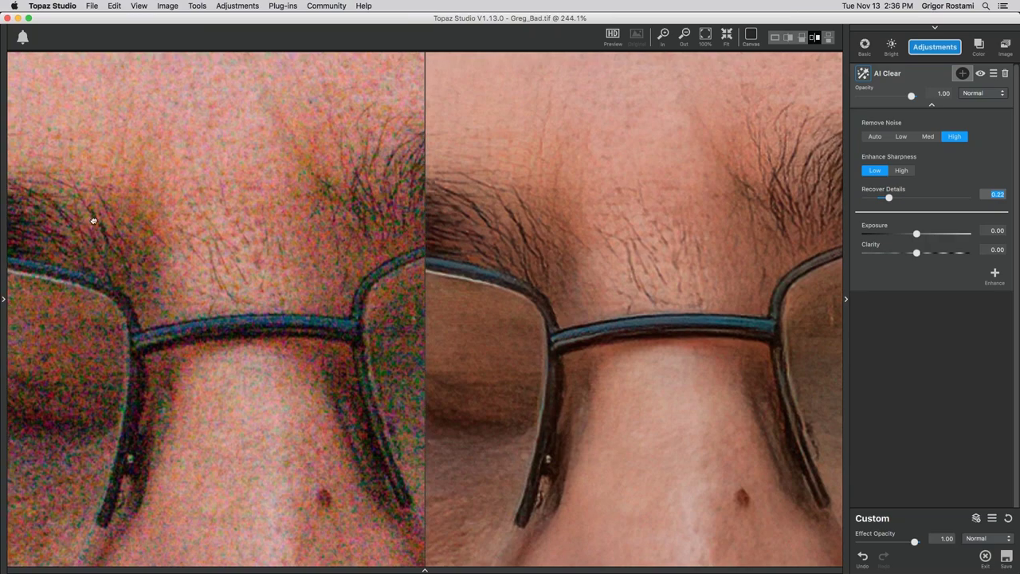
{"action": "left_click_drag", "start_coordinate": [93, 221], "coordinate": [266, 279]}
{"action": "key", "text": "super+plus"}
{"action": "key", "text": "super+plus"}
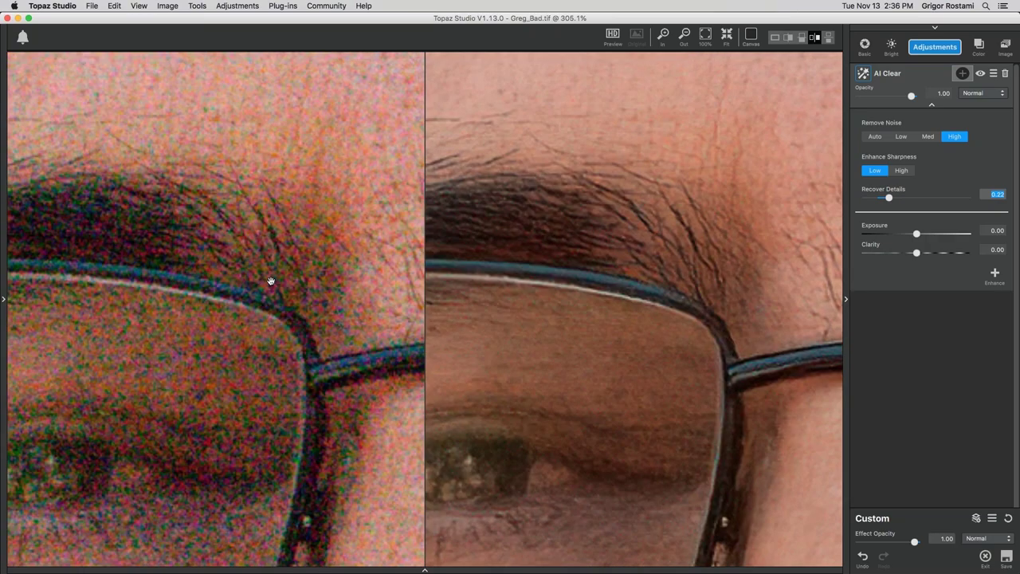
{"action": "scroll", "coordinate": [231, 335], "scroll_direction": "up", "scroll_amount": 5}
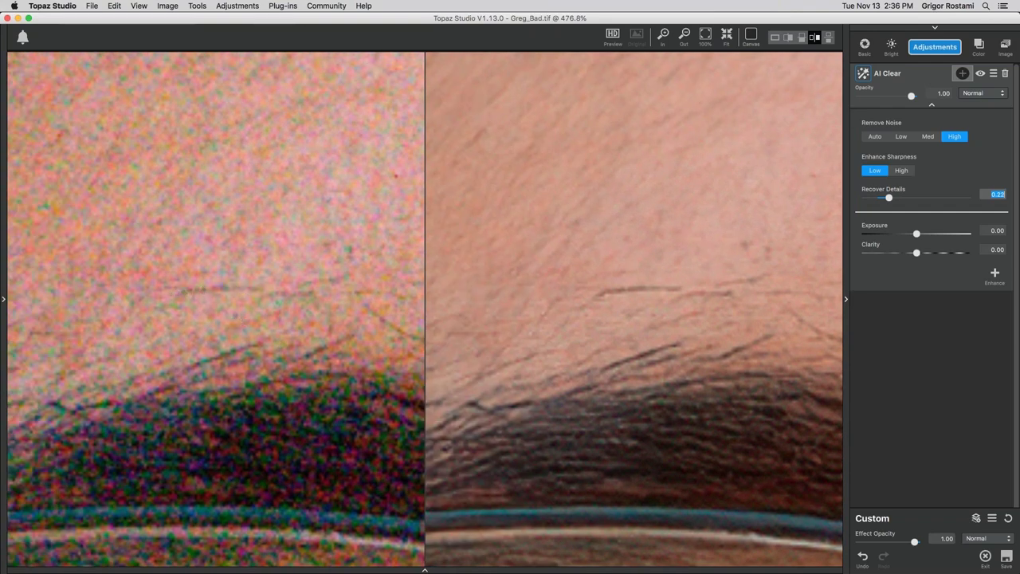
{"action": "scroll", "coordinate": [236, 303], "scroll_direction": "right", "scroll_amount": 1}
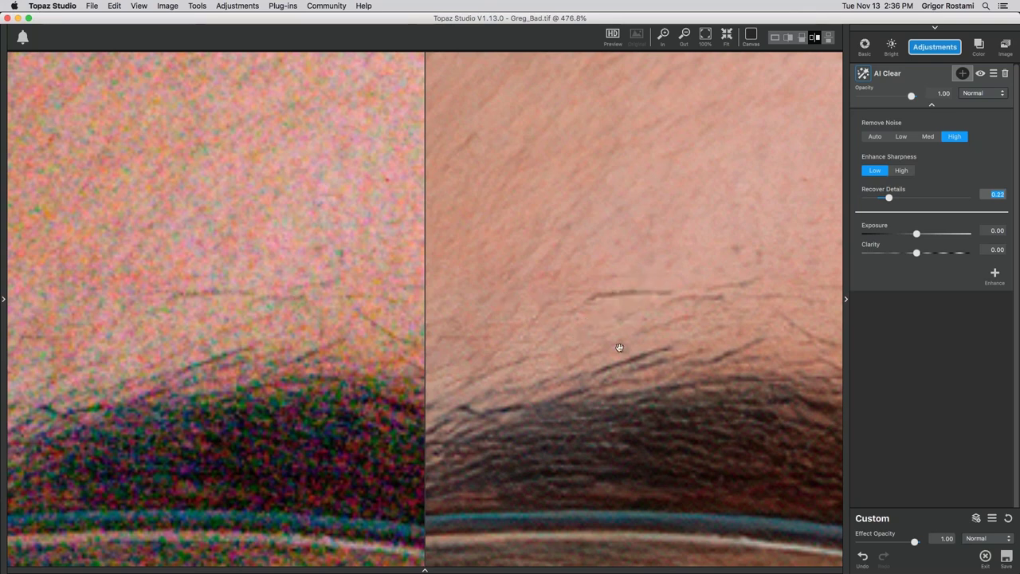
{"action": "left_click_drag", "start_coordinate": [676, 357], "coordinate": [561, 345]}
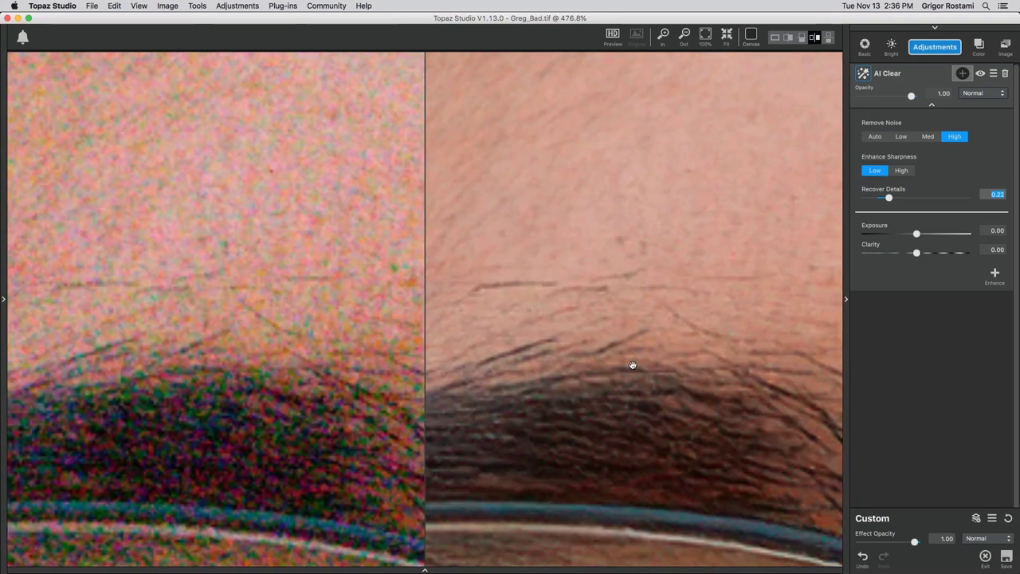
Return to 100%, review the forehead and right eye, then show the filmstrip.
{"action": "left_click", "coordinate": [705, 34]}
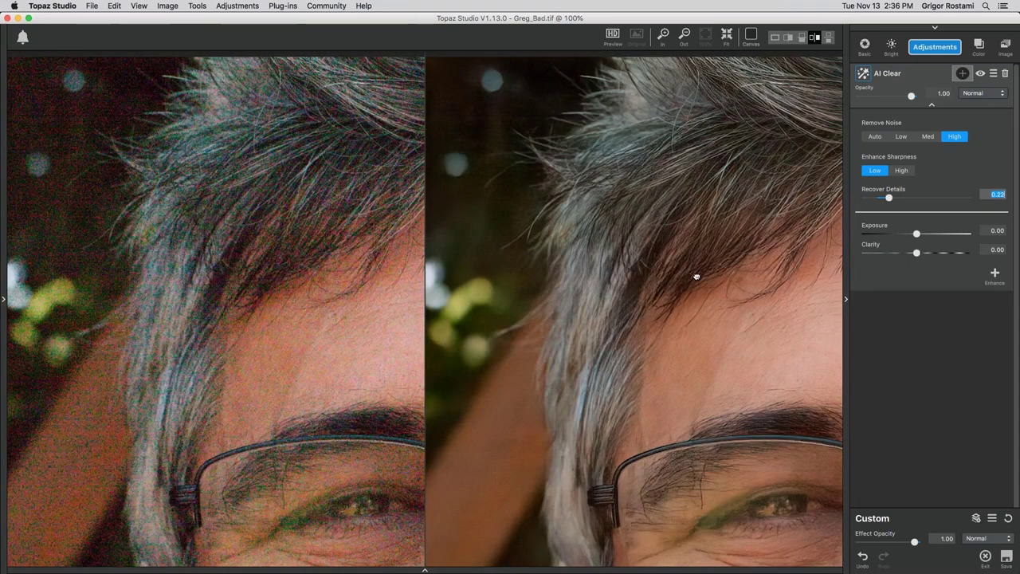
{"action": "left_click_drag", "start_coordinate": [724, 268], "coordinate": [584, 301]}
{"action": "left_click_drag", "start_coordinate": [720, 289], "coordinate": [574, 288]}
{"action": "scroll", "coordinate": [575, 288], "scroll_direction": "down", "scroll_amount": 5}
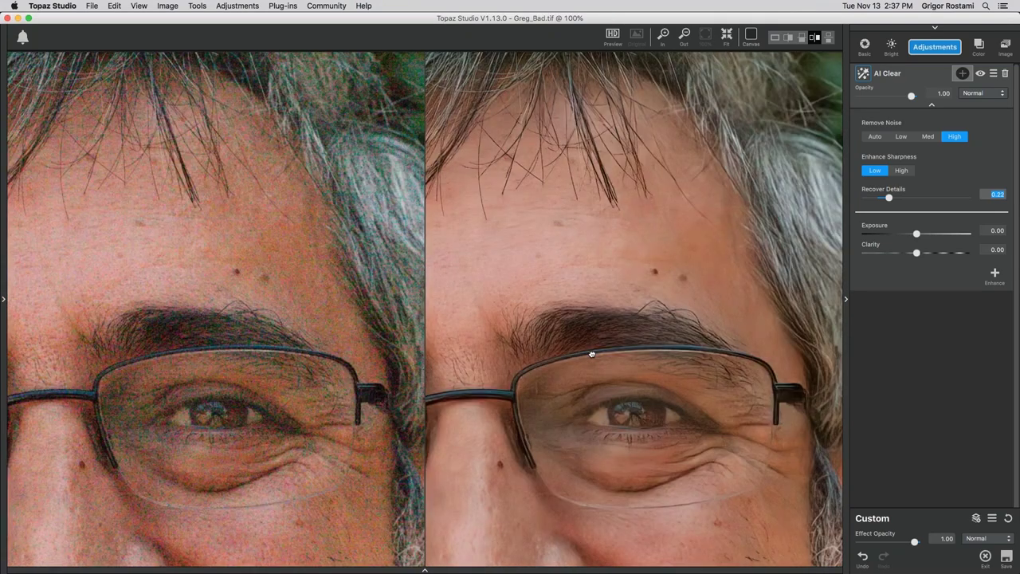
{"action": "left_click_drag", "start_coordinate": [591, 353], "coordinate": [584, 283]}
{"action": "scroll", "coordinate": [587, 422], "scroll_direction": "down", "scroll_amount": 1}
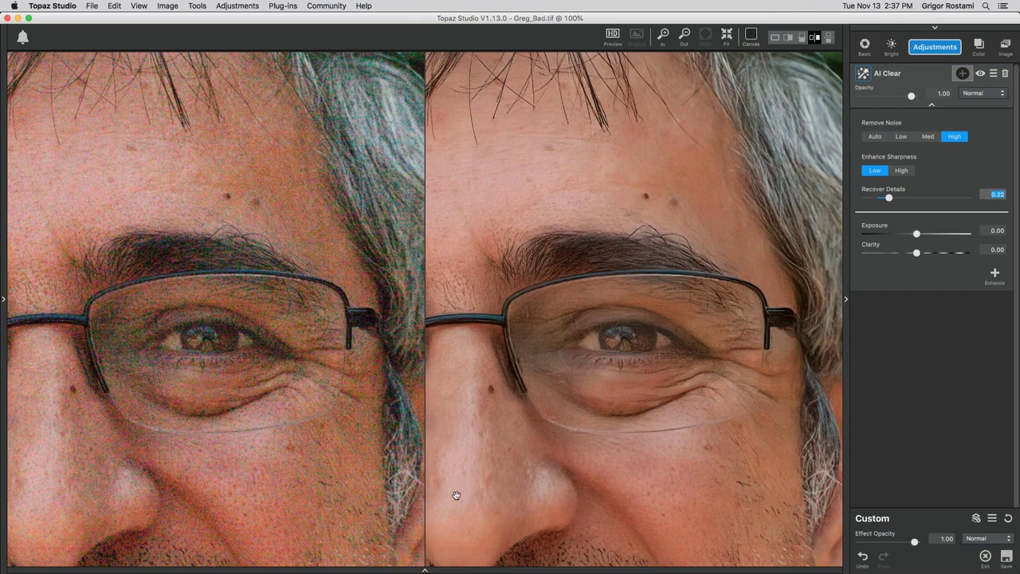
{"action": "left_click_drag", "start_coordinate": [635, 403], "coordinate": [634, 386]}
{"action": "left_click", "coordinate": [425, 564]}
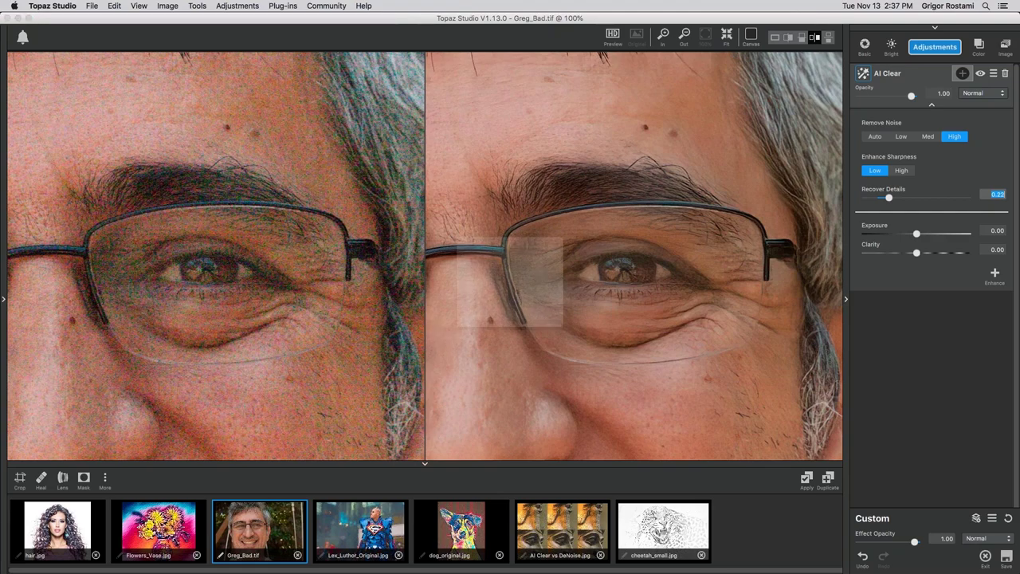
Open lava.jpg at 100% with the filmstrip hidden and list the available adjustments.
{"action": "key", "text": "super+o"}
{"action": "left_click", "coordinate": [720, 67]}
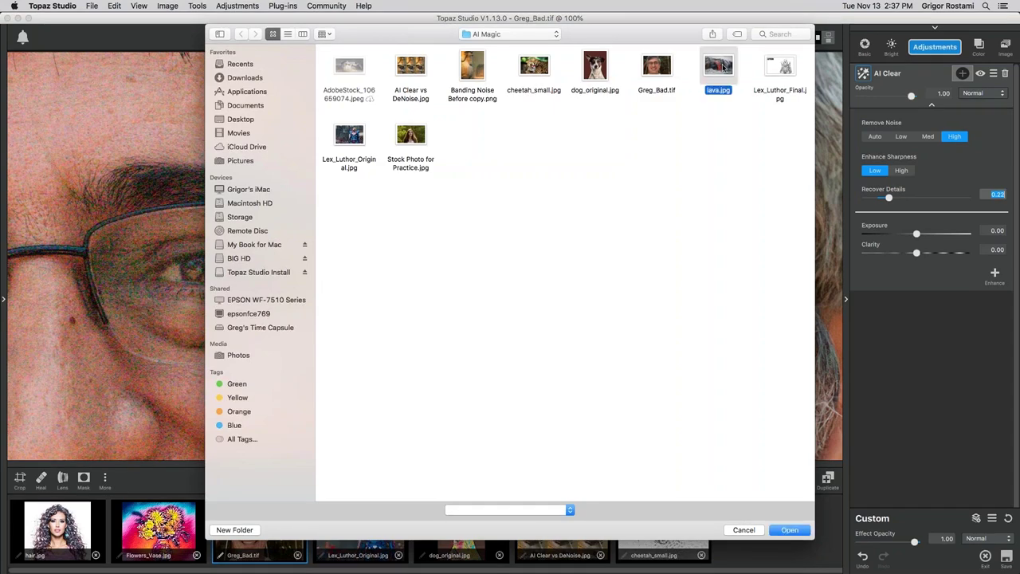
{"action": "double_click", "coordinate": [722, 67]}
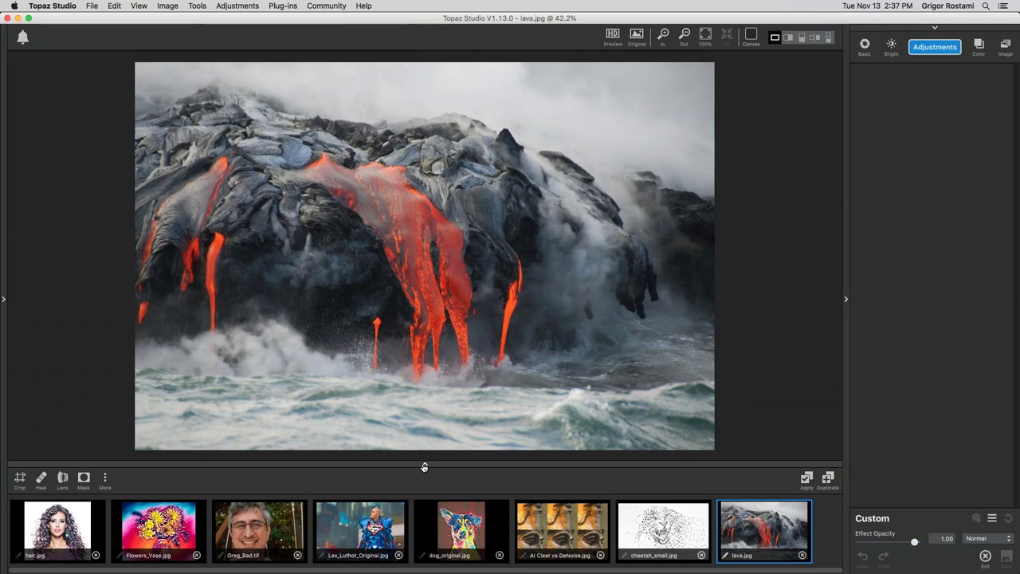
{"action": "left_click", "coordinate": [425, 467]}
{"action": "left_click", "coordinate": [708, 36]}
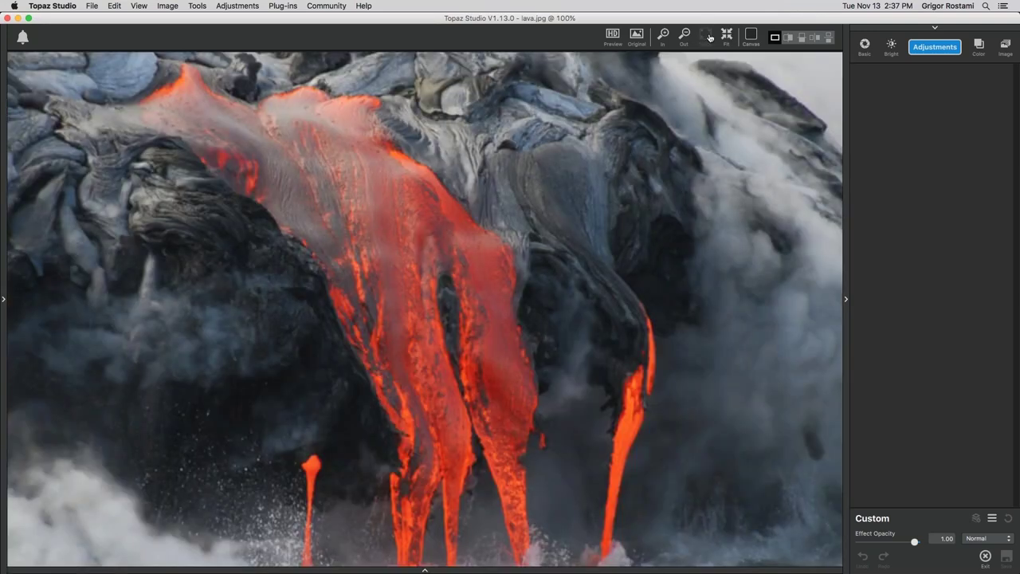
{"action": "left_click_drag", "start_coordinate": [685, 224], "coordinate": [537, 307]}
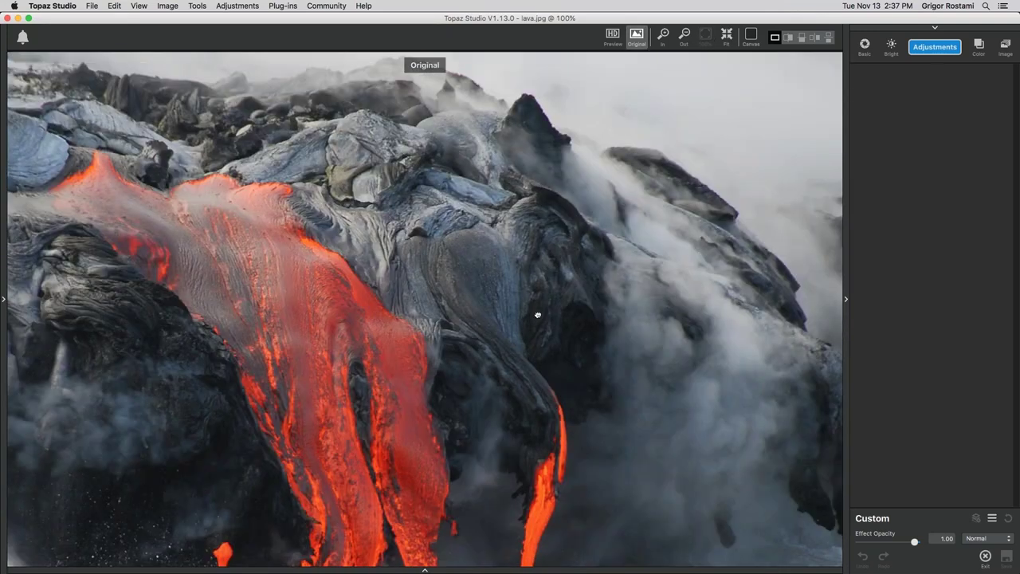
{"action": "left_click", "coordinate": [935, 46]}
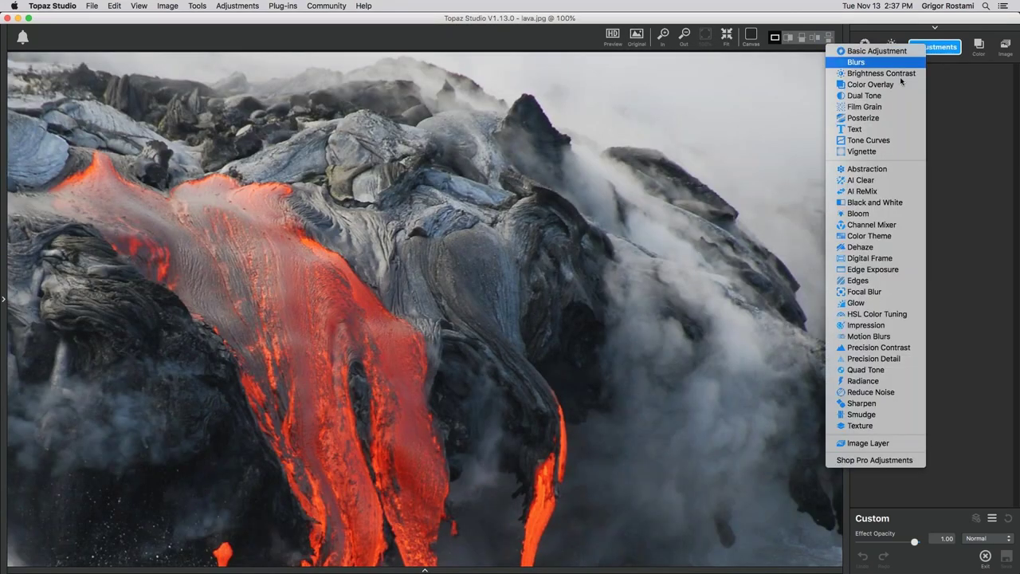
Add AI Clear to lava.jpg and inspect the lava and rocky peak zoomed in, in split view.
{"action": "left_click", "coordinate": [843, 182]}
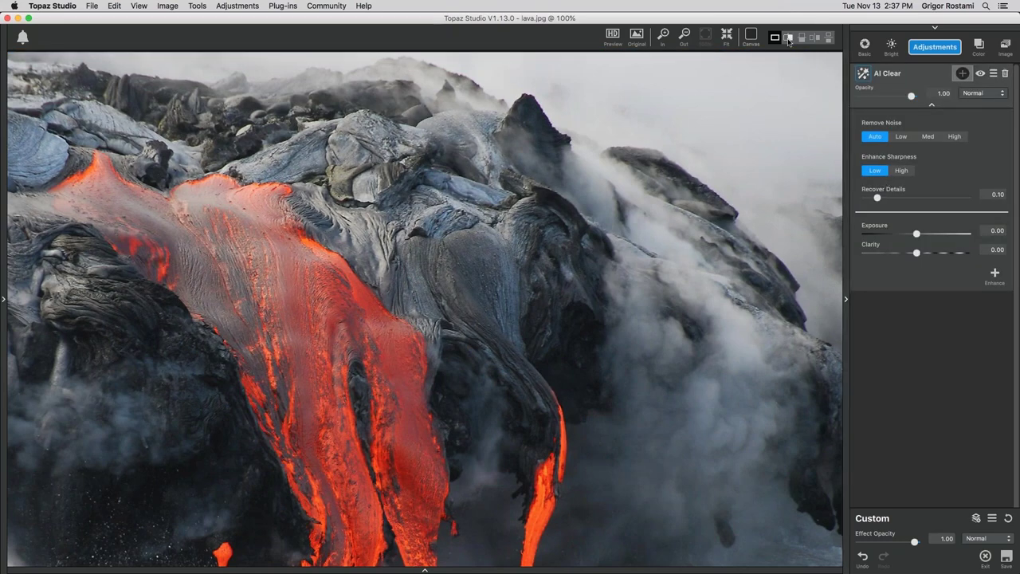
{"action": "left_click", "coordinate": [814, 37]}
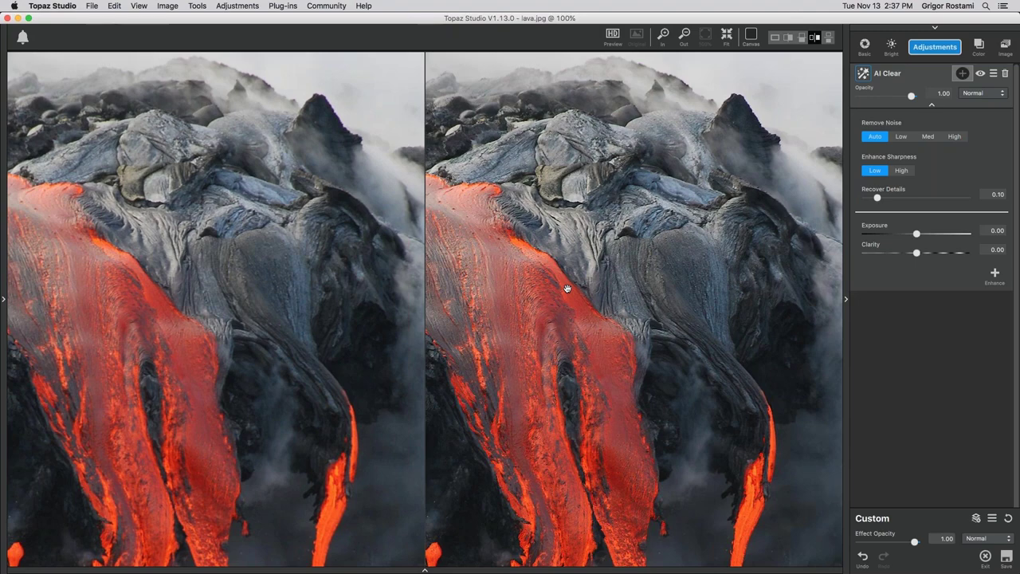
{"action": "left_click_drag", "start_coordinate": [568, 289], "coordinate": [784, 376]}
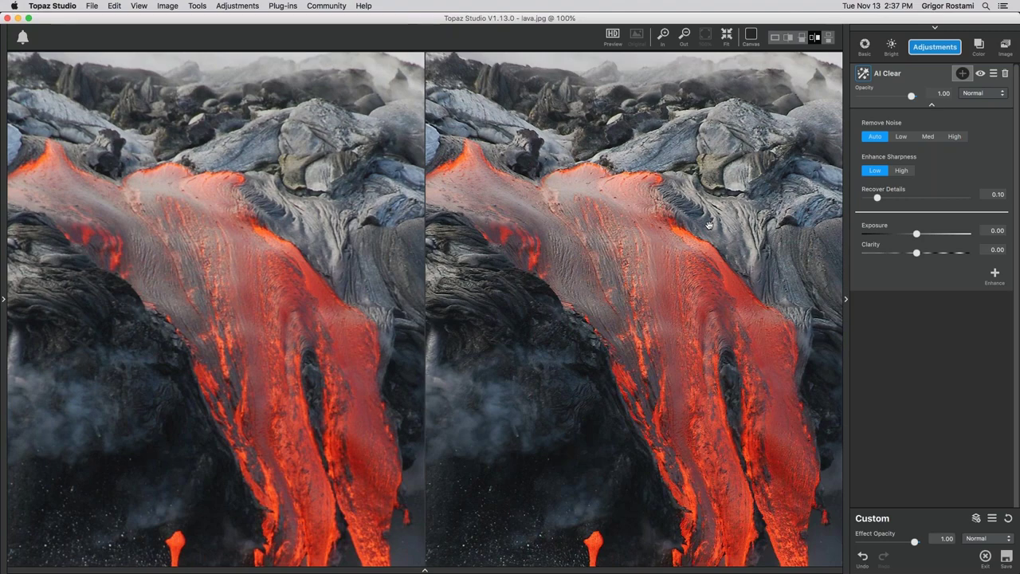
{"action": "left_click_drag", "start_coordinate": [708, 225], "coordinate": [658, 264]}
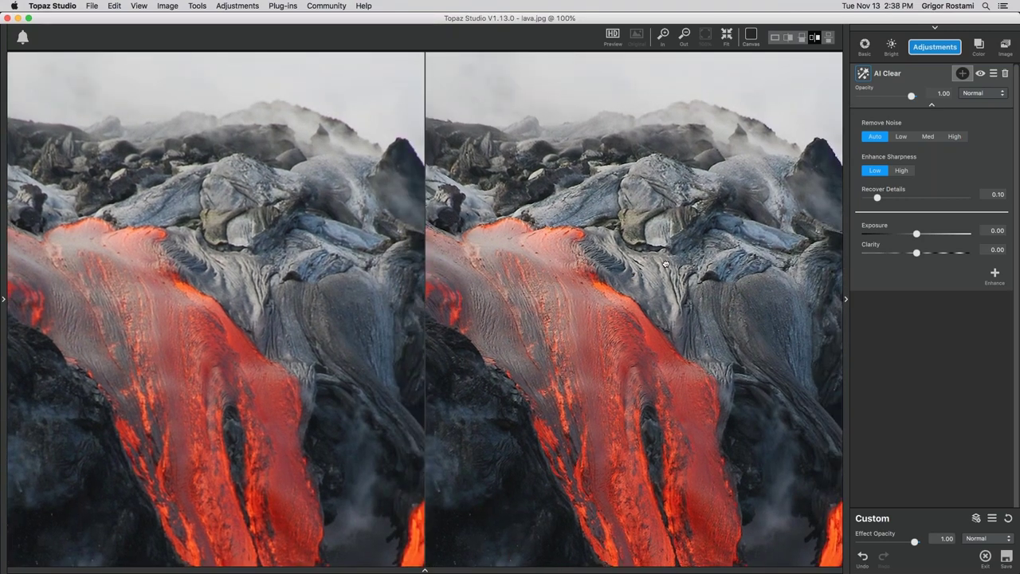
{"action": "scroll", "coordinate": [671, 260], "scroll_direction": "up", "scroll_amount": 5}
{"action": "scroll", "coordinate": [671, 260], "scroll_direction": "right", "scroll_amount": 5}
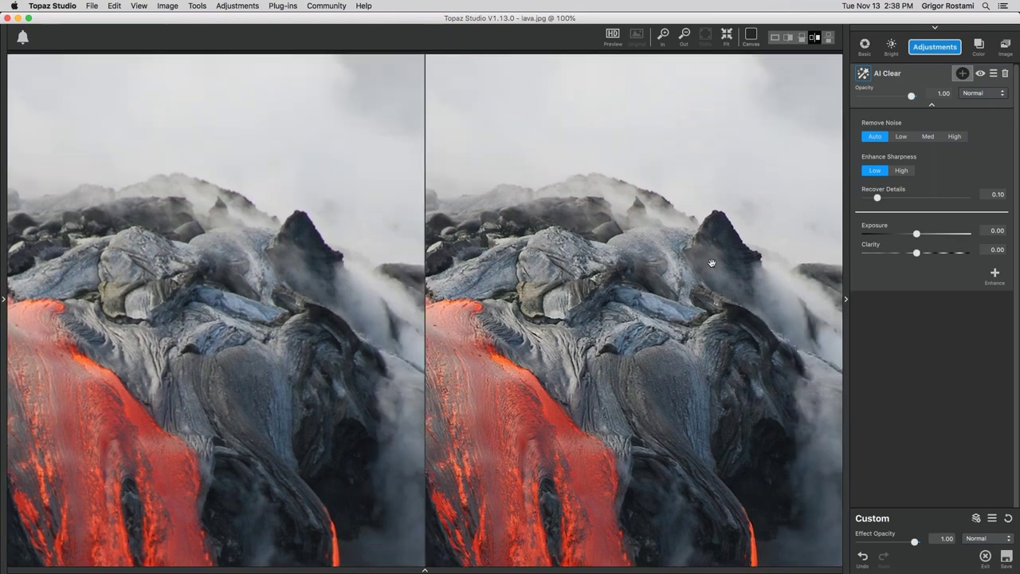
{"action": "scroll", "coordinate": [712, 263], "scroll_direction": "up", "scroll_amount": 2}
{"action": "scroll", "coordinate": [712, 263], "scroll_direction": "up", "scroll_amount": 5}
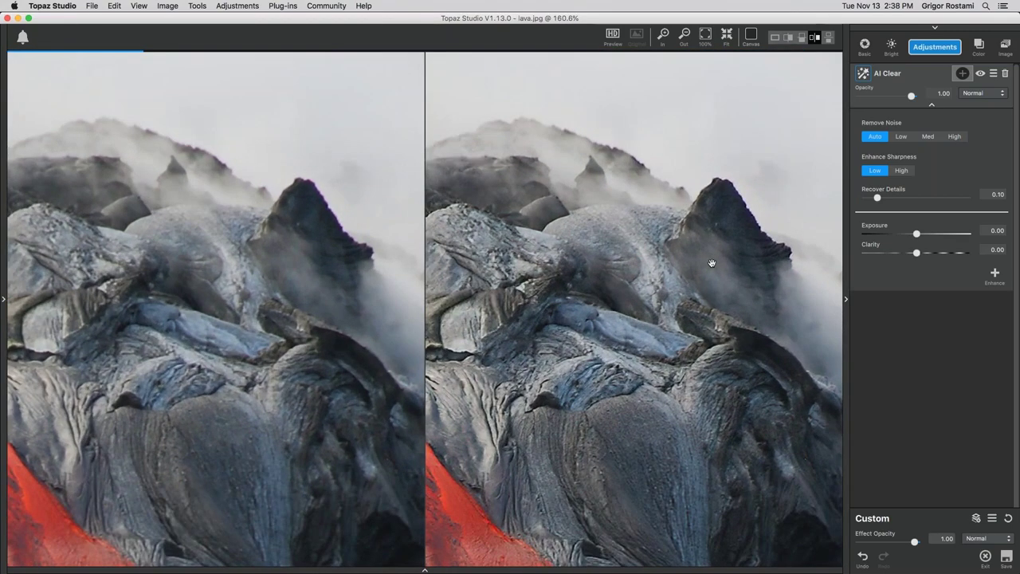
{"action": "scroll", "coordinate": [711, 263], "scroll_direction": "up", "scroll_amount": 2}
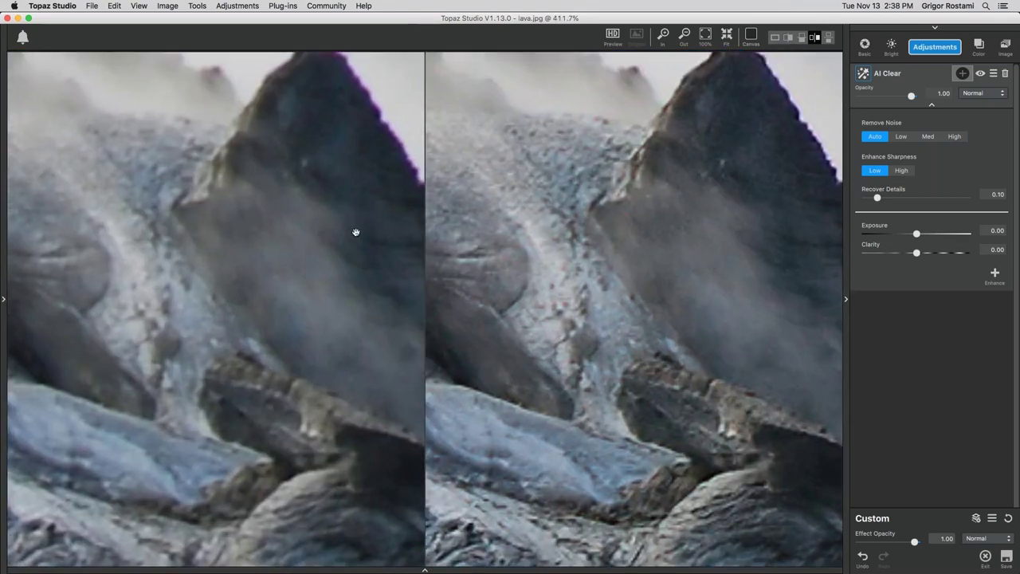
{"action": "left_click_drag", "start_coordinate": [355, 232], "coordinate": [234, 337]}
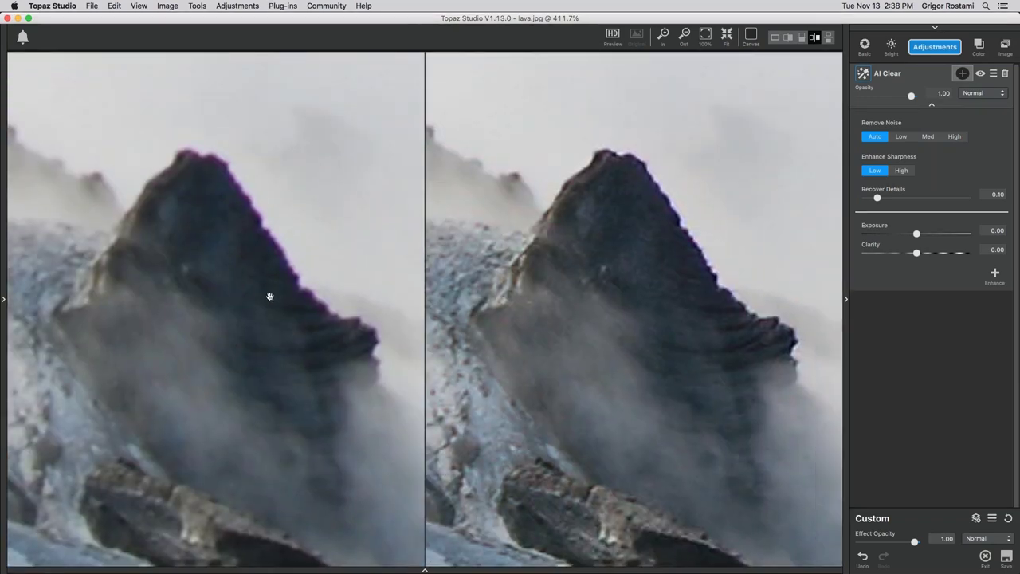
{"action": "left_click_drag", "start_coordinate": [269, 295], "coordinate": [254, 318]}
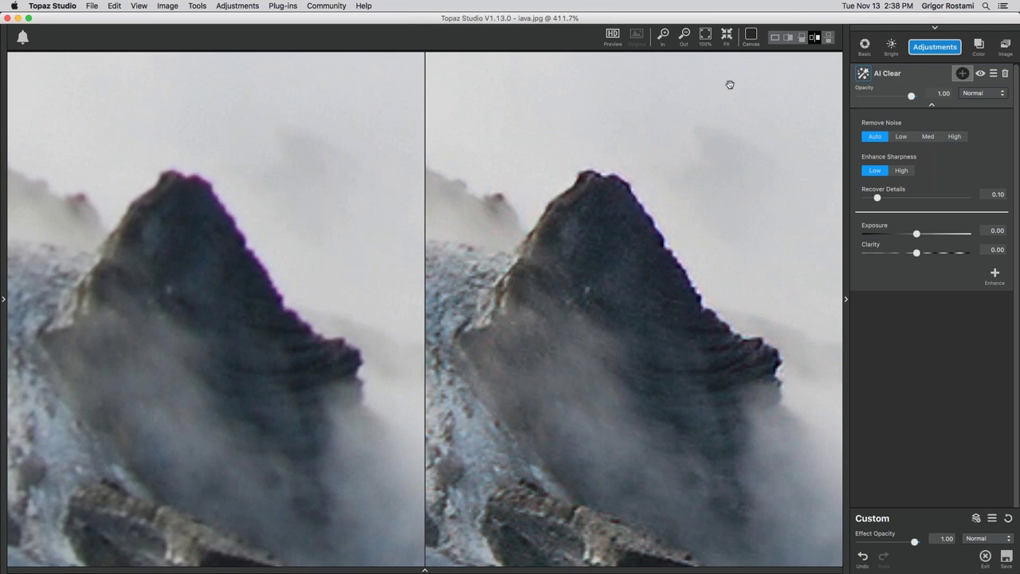
Zoom back to 100%, review more of the lava flow, and switch to single view.
{"action": "scroll", "coordinate": [646, 200], "scroll_direction": "down", "scroll_amount": 4}
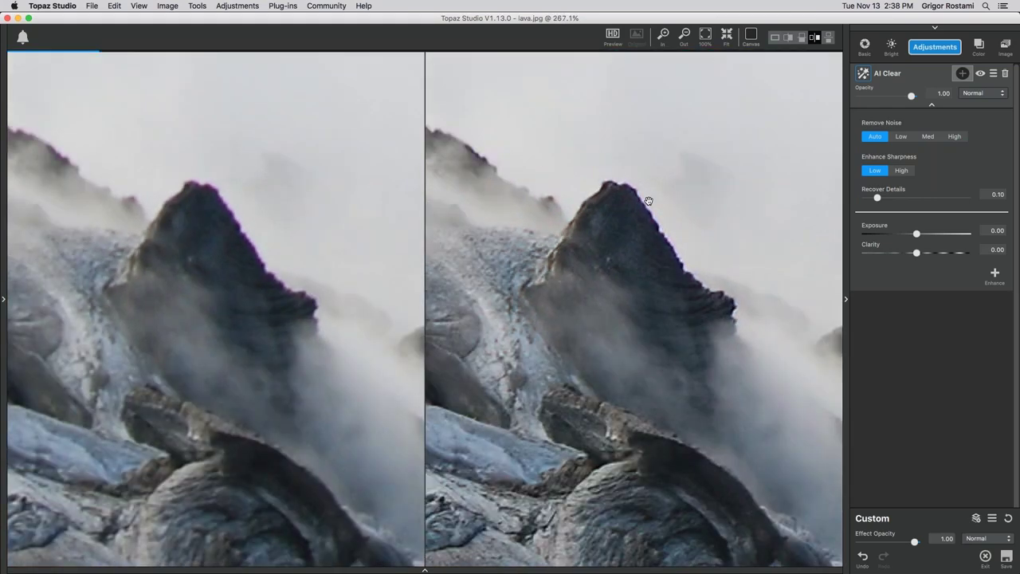
{"action": "scroll", "coordinate": [648, 200], "scroll_direction": "down", "scroll_amount": 2}
{"action": "scroll", "coordinate": [648, 200], "scroll_direction": "down", "scroll_amount": 2}
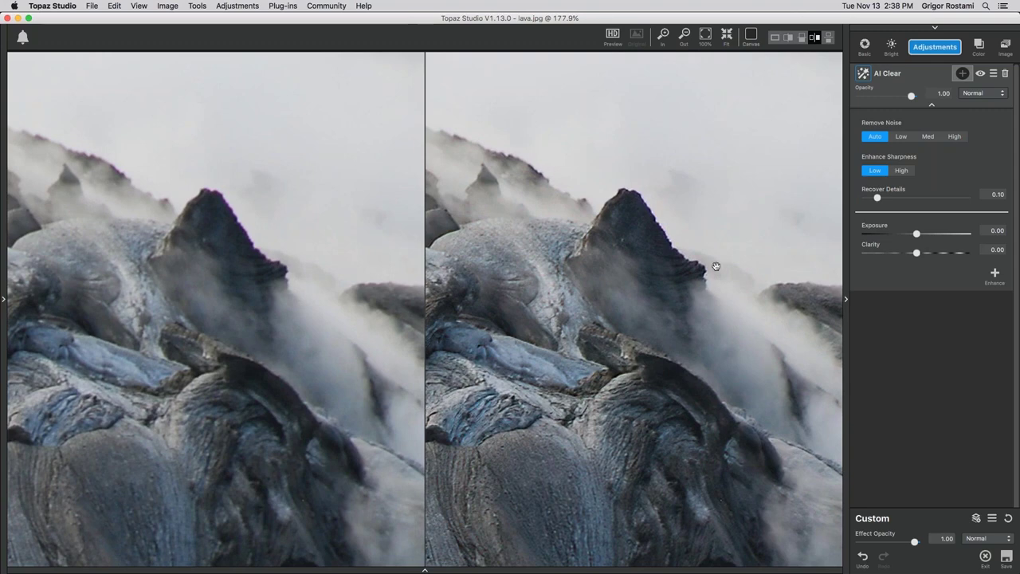
{"action": "left_click", "coordinate": [705, 36]}
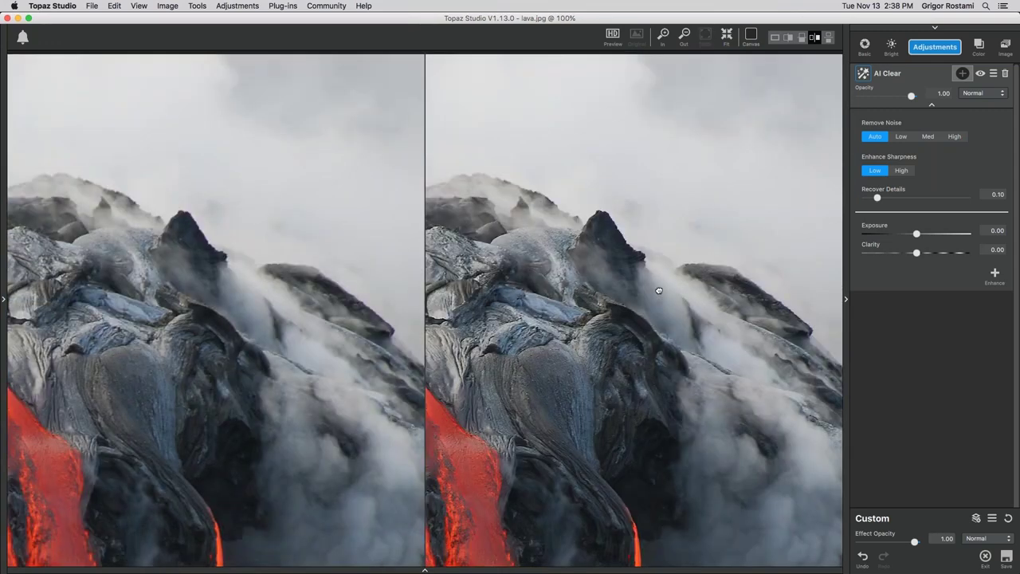
{"action": "left_click_drag", "start_coordinate": [659, 290], "coordinate": [672, 290]}
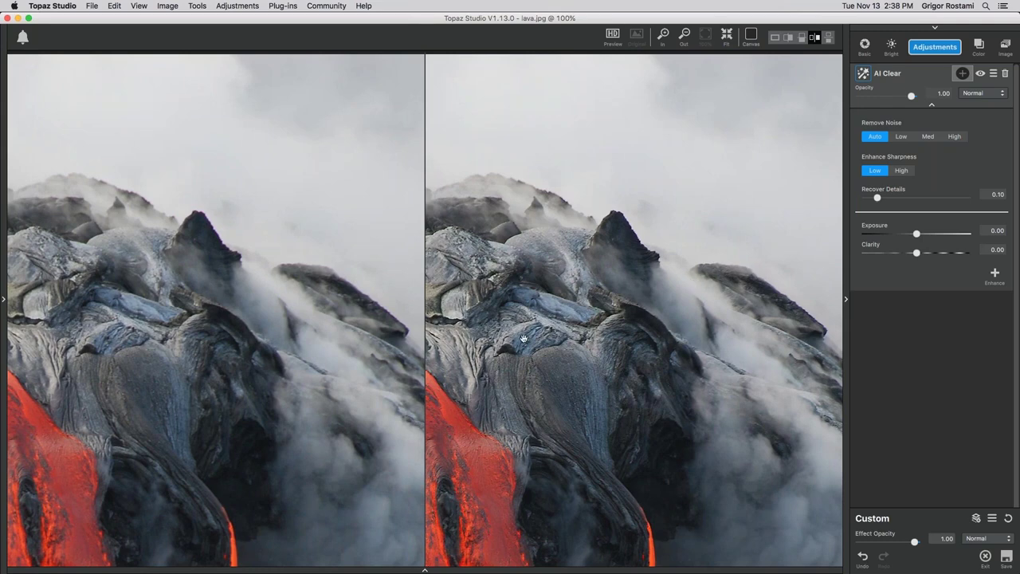
{"action": "left_click_drag", "start_coordinate": [524, 338], "coordinate": [643, 283]}
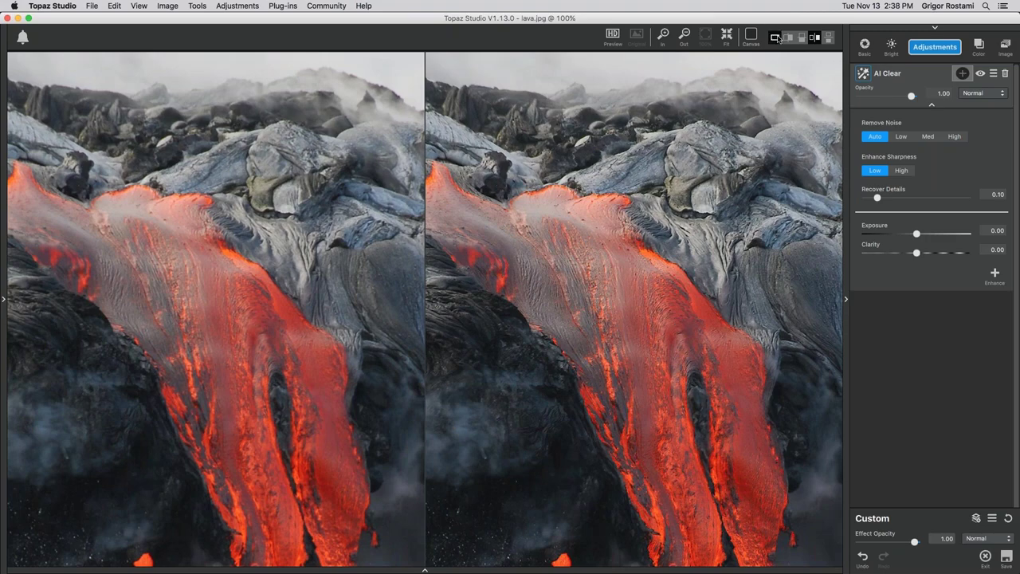
{"action": "left_click", "coordinate": [777, 37]}
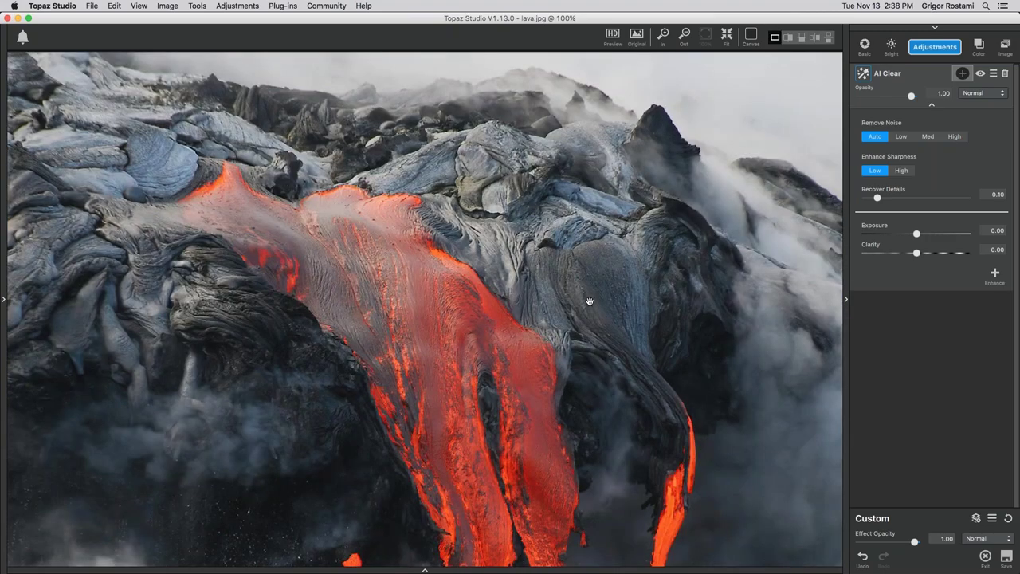
Compare the cleaned lava photo with its original, then show the filmstrip.
{"action": "left_click", "coordinate": [590, 301]}
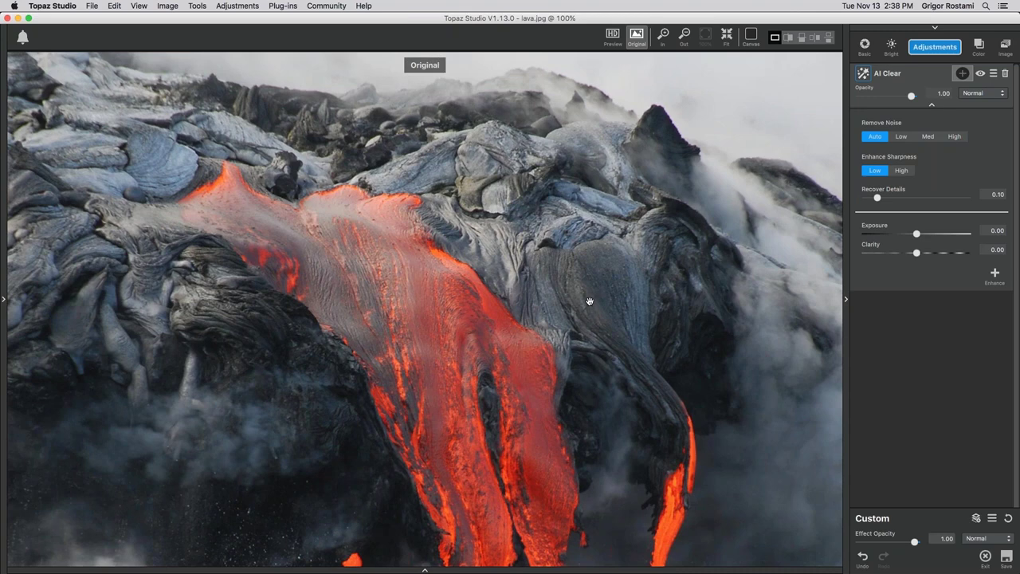
{"action": "left_click", "coordinate": [590, 301]}
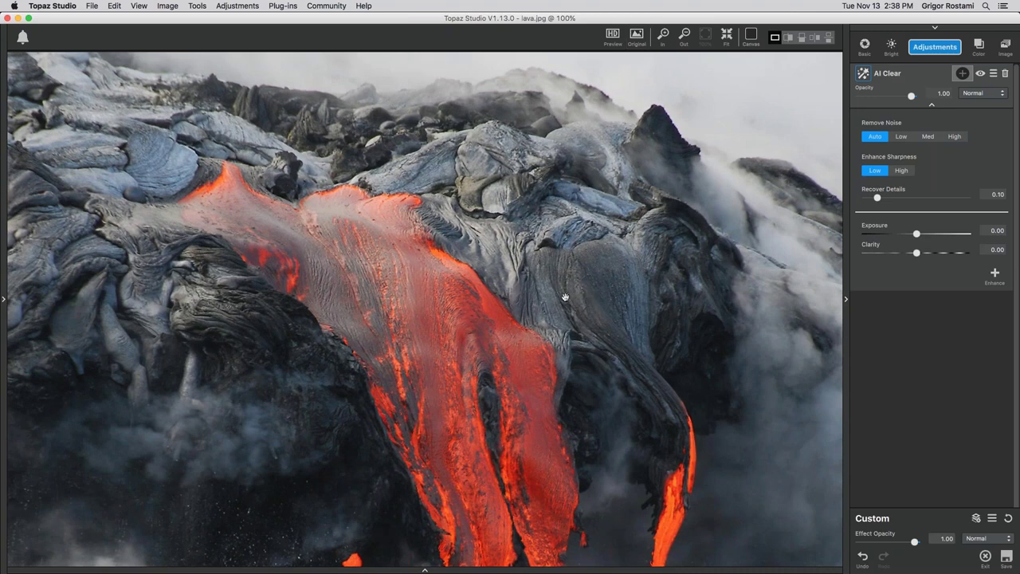
{"action": "left_click", "coordinate": [426, 571]}
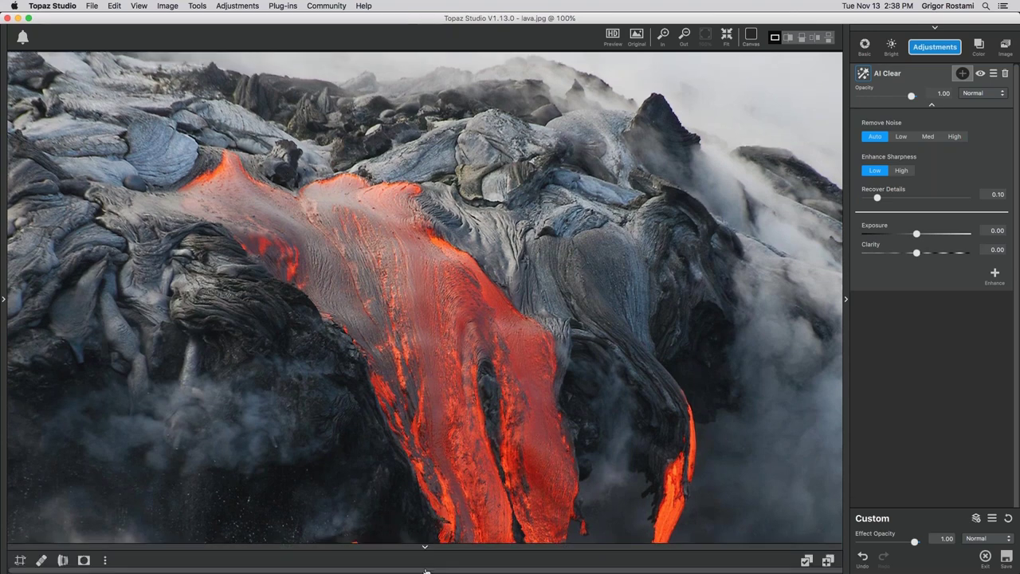
Open Stock Photo for Practice.jpg.
{"action": "key", "text": "super+o"}
{"action": "left_click", "coordinate": [420, 134]}
{"action": "double_click", "coordinate": [420, 134]}
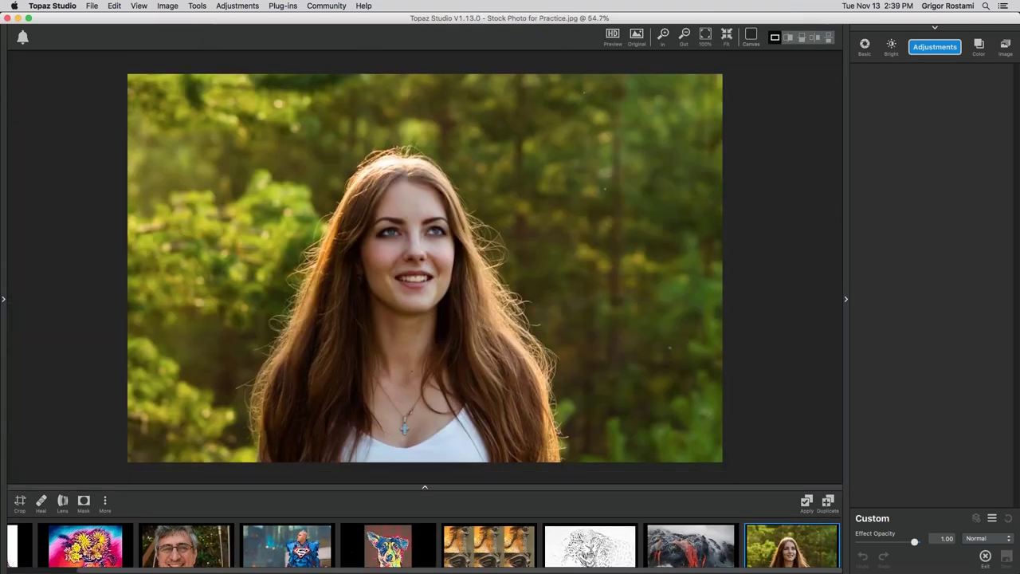
Hide the filmstrip, view the portrait at 100%, and add an AI Clear layer (Remove Noise Auto, Recover Details 0.10).
{"action": "left_click", "coordinate": [425, 487]}
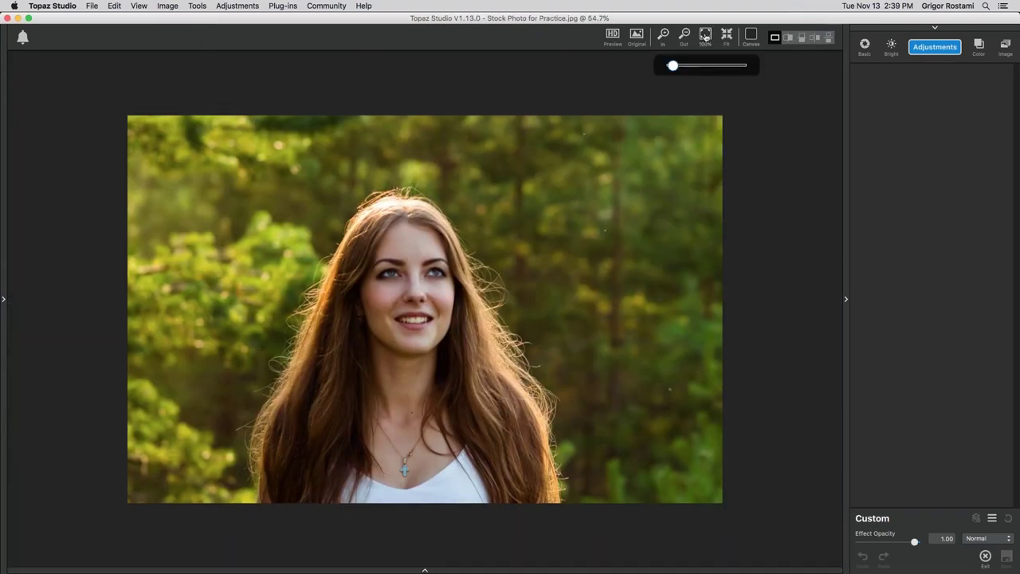
{"action": "left_click", "coordinate": [705, 36]}
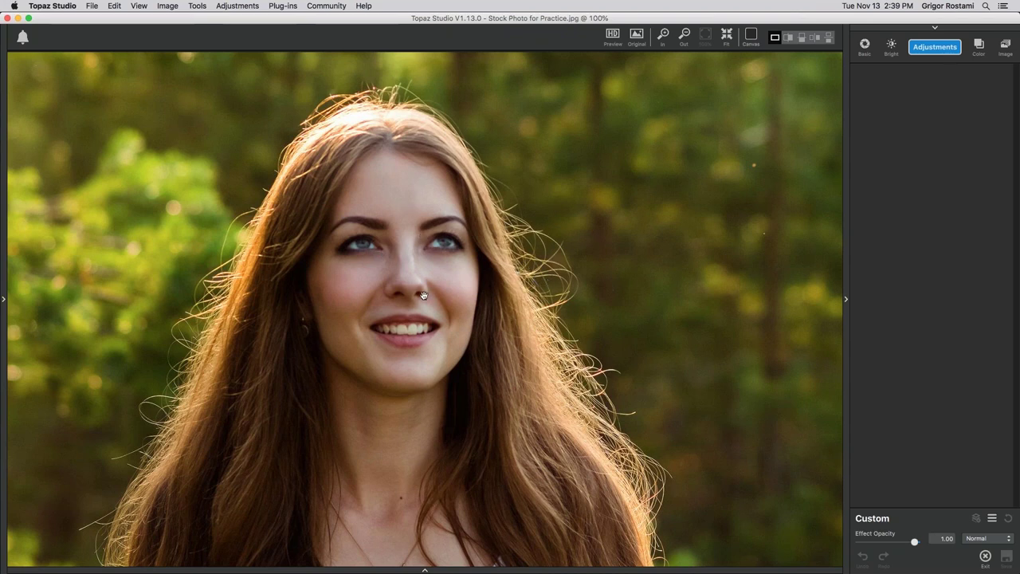
{"action": "left_click", "coordinate": [924, 49]}
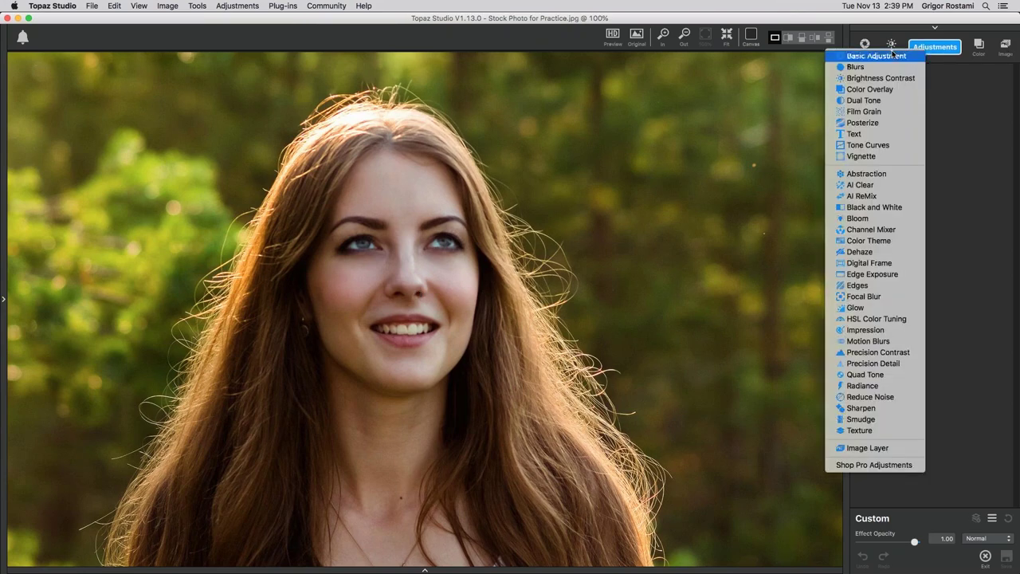
{"action": "left_click", "coordinate": [851, 185]}
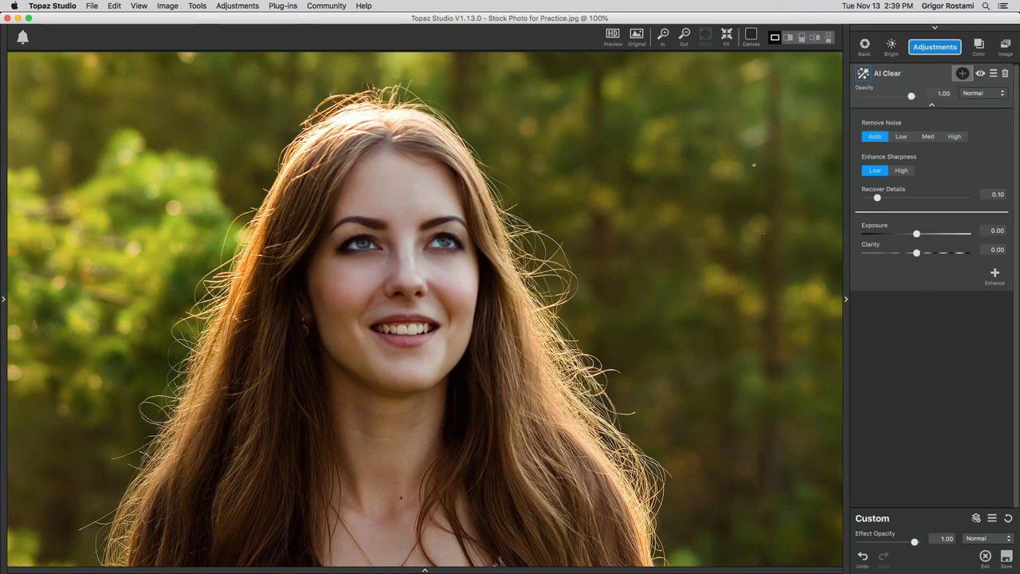
Compare the portrait side by side with the original, zoom in on the face, and set Recover Details to 0.01.
{"action": "left_click", "coordinate": [817, 37]}
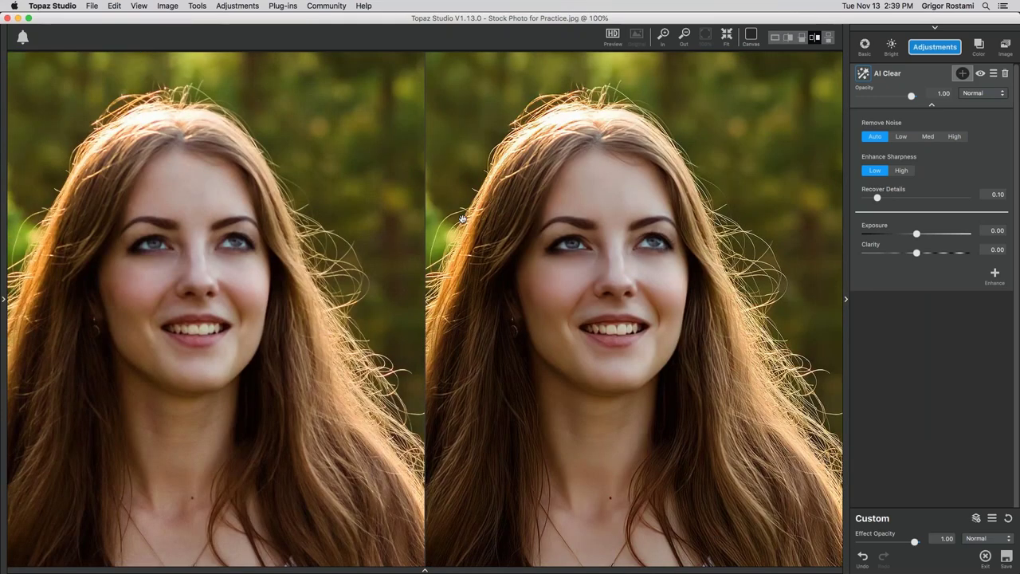
{"action": "key", "text": "super+equal"}
{"action": "key", "text": "super+equal"}
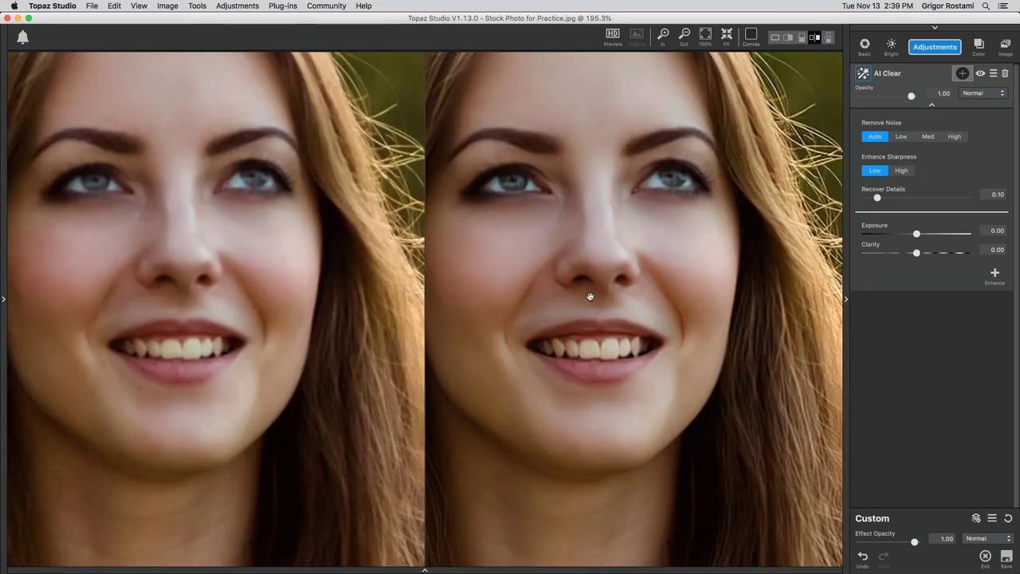
{"action": "scroll", "coordinate": [656, 337], "scroll_direction": "left", "scroll_amount": 3}
{"action": "scroll", "coordinate": [656, 337], "scroll_direction": "up", "scroll_amount": 2}
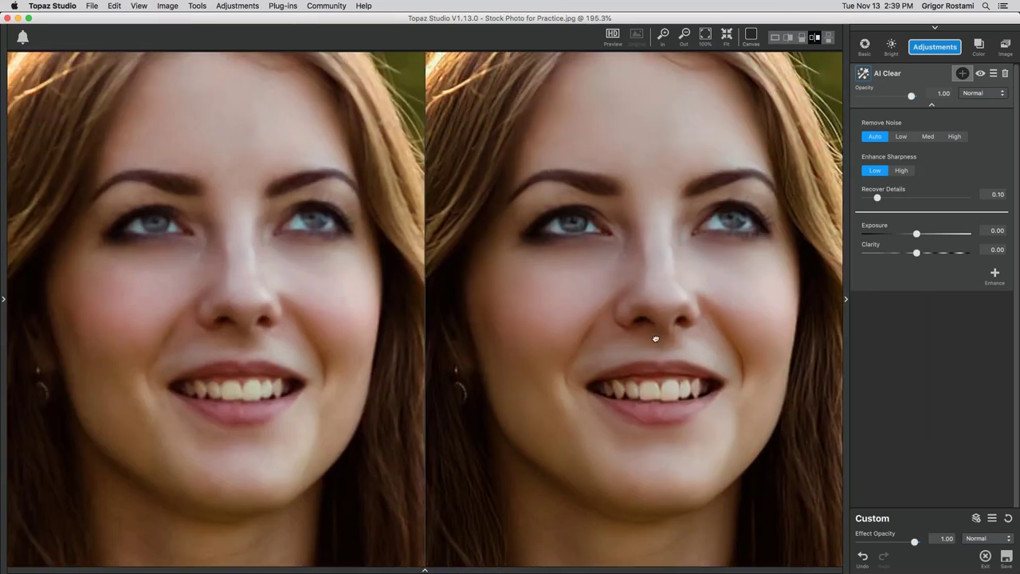
{"action": "scroll", "coordinate": [232, 289], "scroll_direction": "left", "scroll_amount": 1}
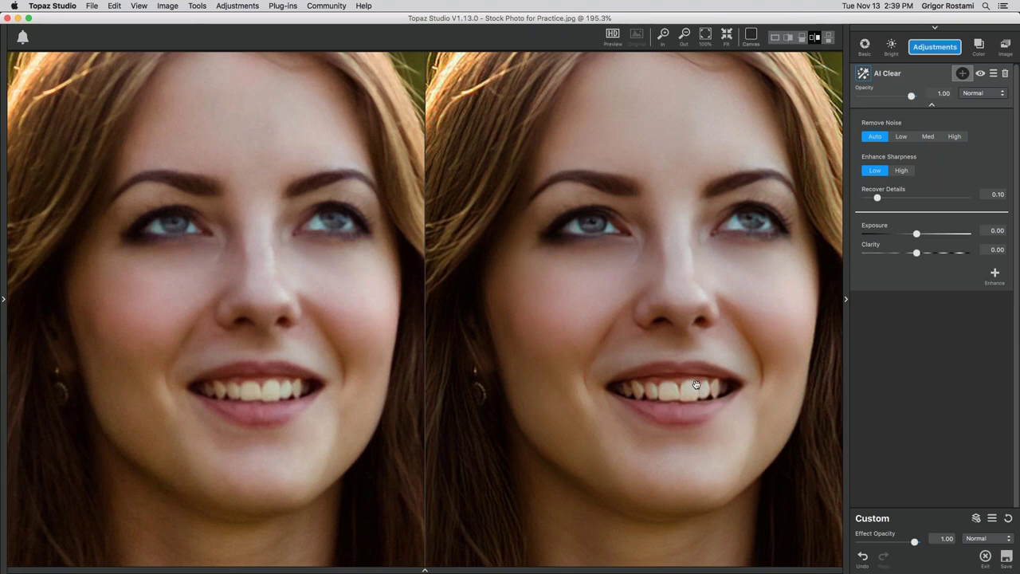
{"action": "left_click", "coordinate": [878, 198]}
{"action": "mouse_move", "coordinate": [878, 198]}
{"action": "left_mouse_down"}
{"action": "mouse_move", "coordinate": [970, 201]}
{"action": "mouse_move", "coordinate": [867, 199]}
{"action": "left_mouse_up"}
Compare Enhance Sharpness High against Low, keep Low, set Recover Details to 0.08, and view the portrait at 100%.
{"action": "left_click", "coordinate": [902, 171]}
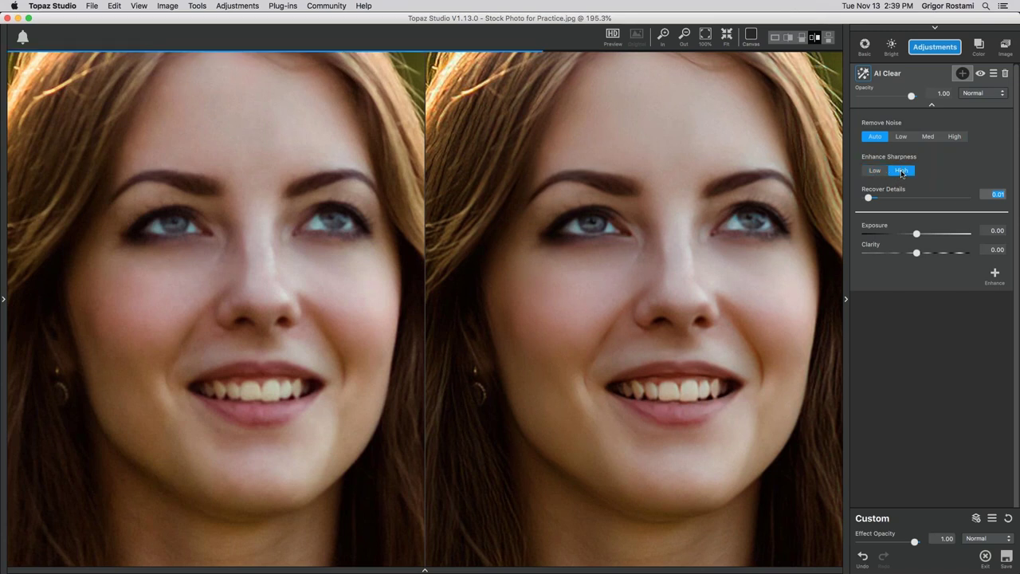
{"action": "left_click", "coordinate": [876, 172]}
{"action": "left_click", "coordinate": [902, 172]}
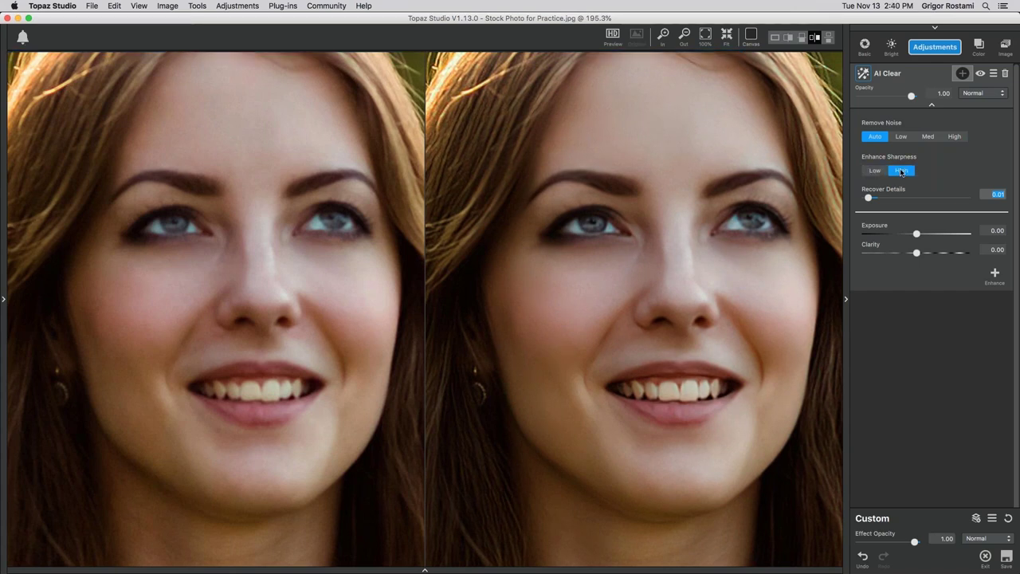
{"action": "left_click", "coordinate": [876, 173]}
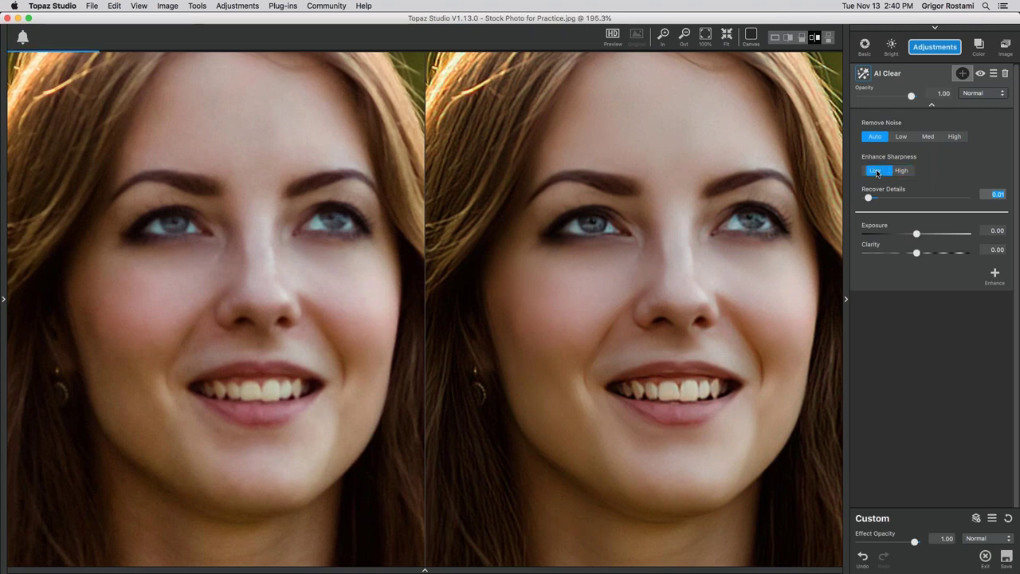
{"action": "left_click_drag", "start_coordinate": [868, 199], "coordinate": [875, 198]}
{"action": "left_click", "coordinate": [705, 35]}
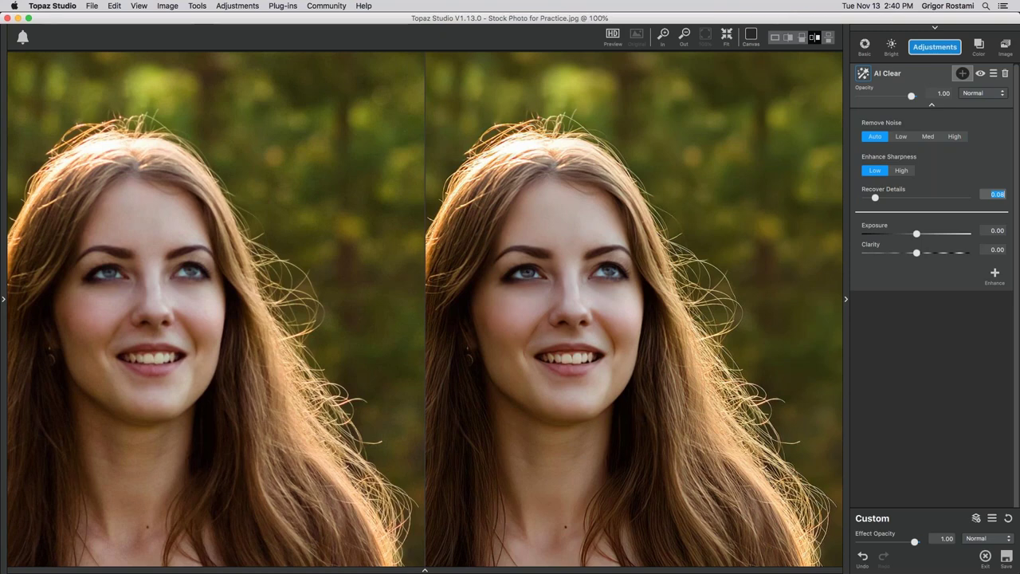
{"action": "left_click_drag", "start_coordinate": [642, 417], "coordinate": [638, 387]}
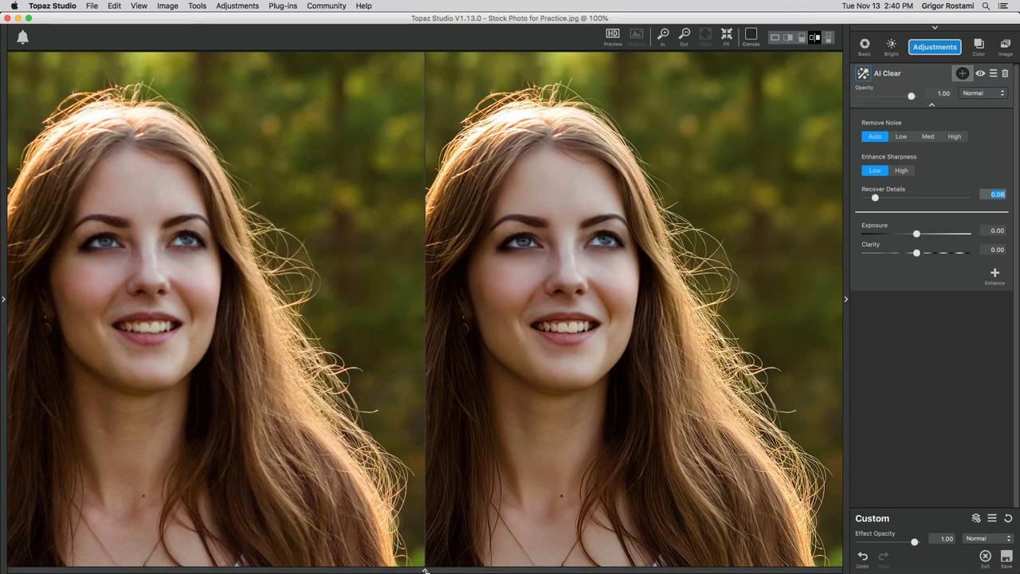
Show the filmstrip and open AI Clear vs DeNoise.jpg through the Open dialog.
{"action": "left_click", "coordinate": [425, 570]}
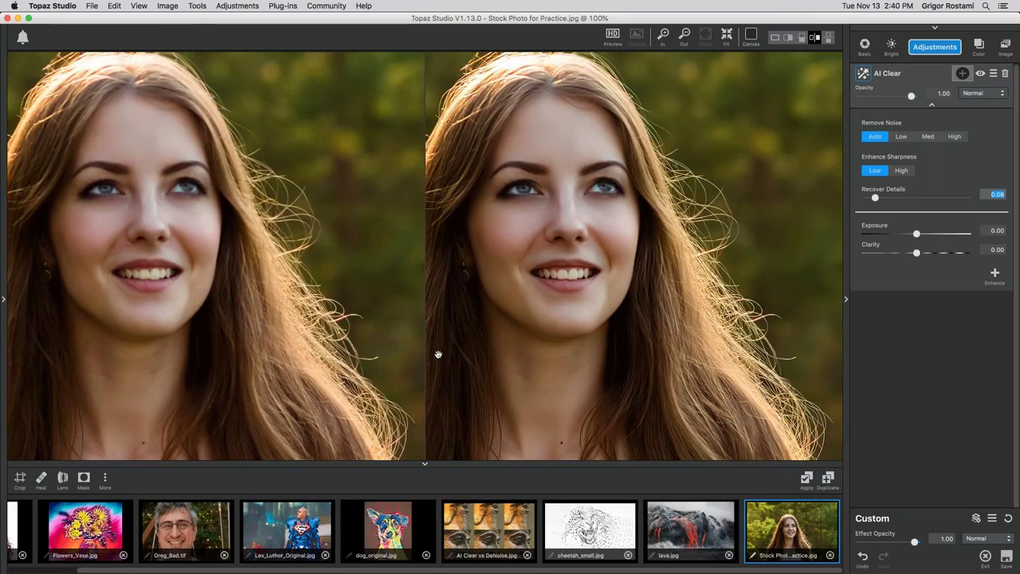
{"action": "key", "text": "super+o"}
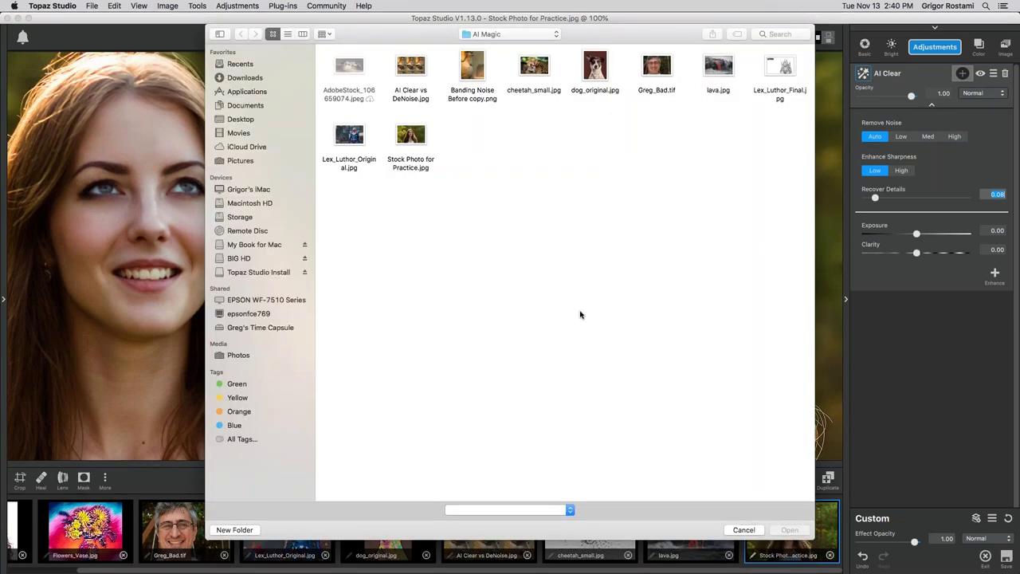
{"action": "left_click", "coordinate": [418, 71]}
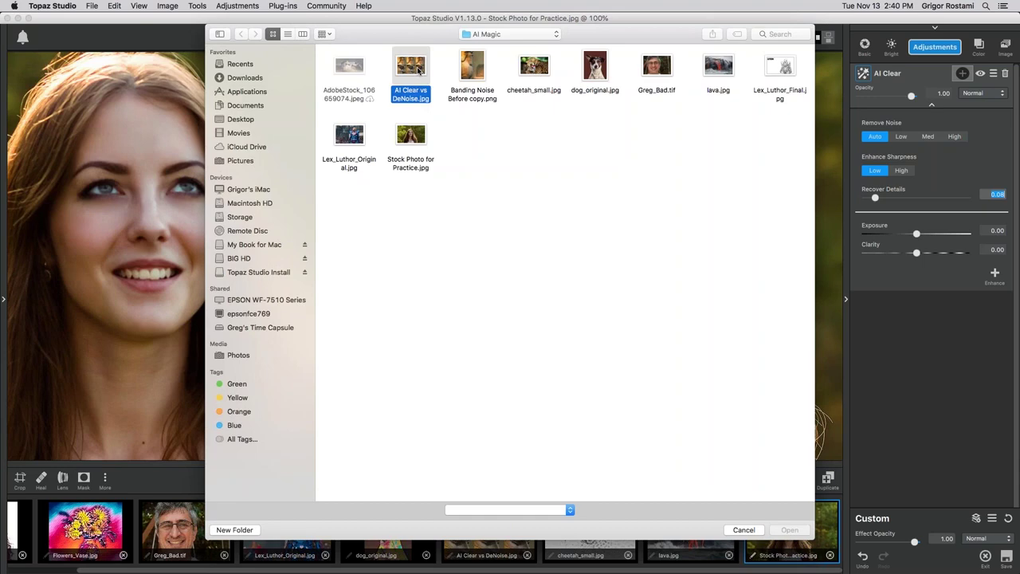
{"action": "double_click", "coordinate": [418, 72]}
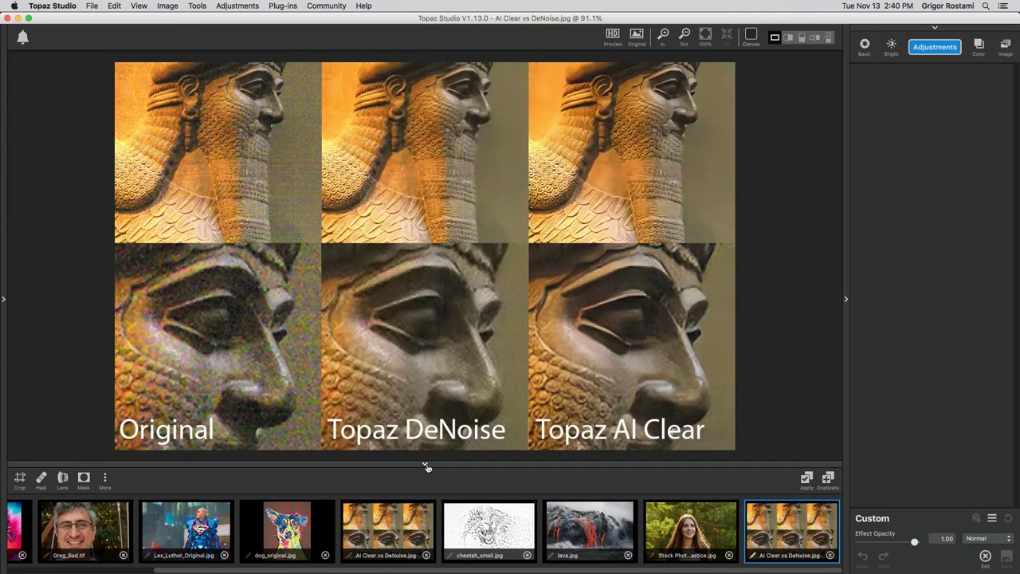
Review the Original, DeNoise and AI Clear comparison at 100% with the filmstrip hidden, then show it again.
{"action": "left_click", "coordinate": [426, 466]}
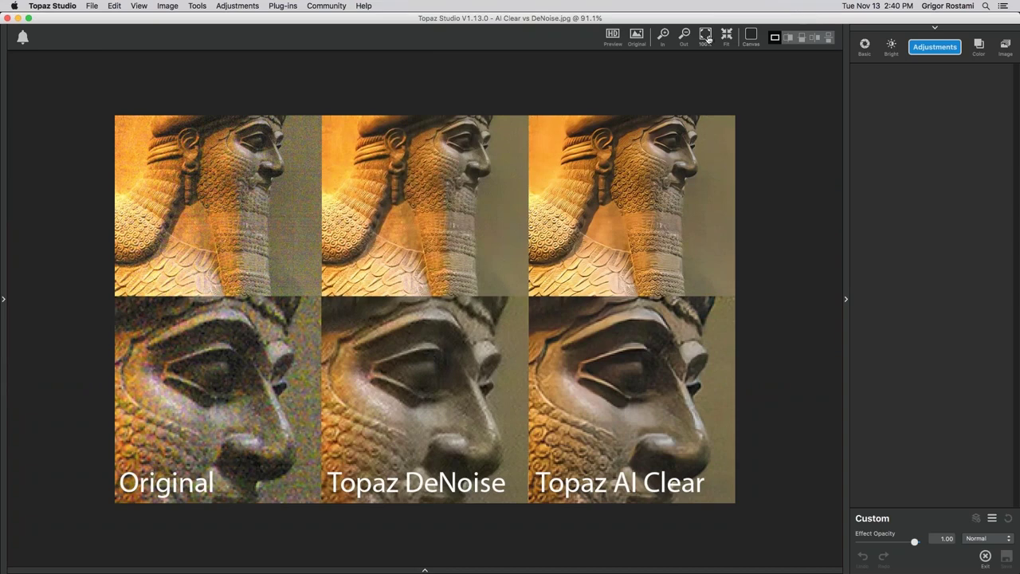
{"action": "left_click", "coordinate": [705, 36]}
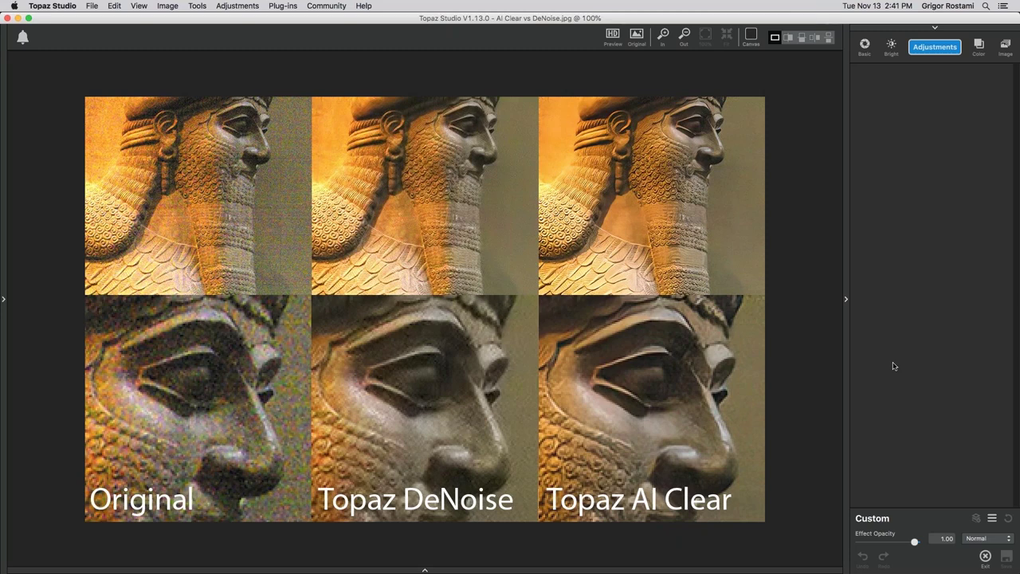
{"action": "left_click", "coordinate": [425, 569]}
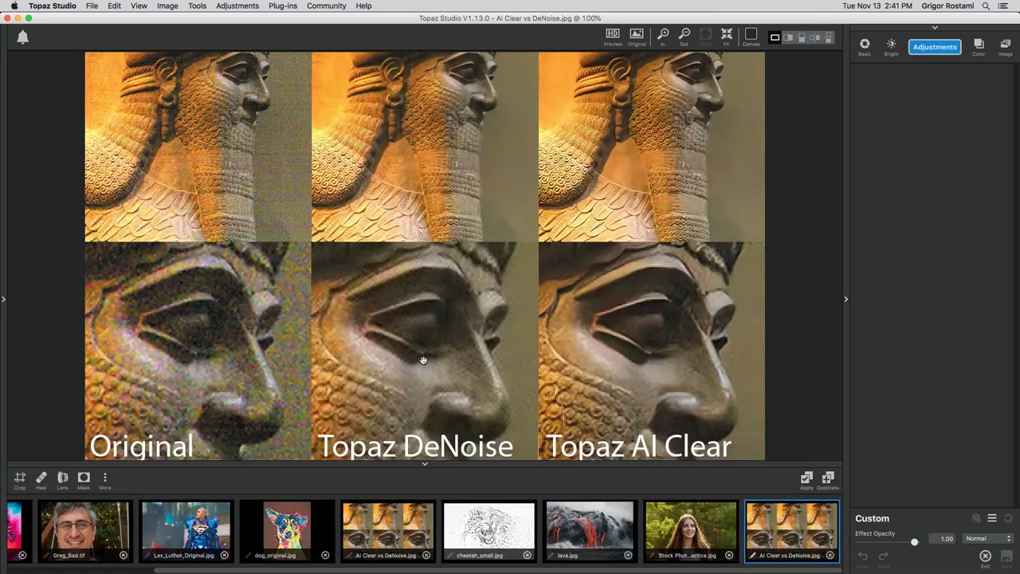